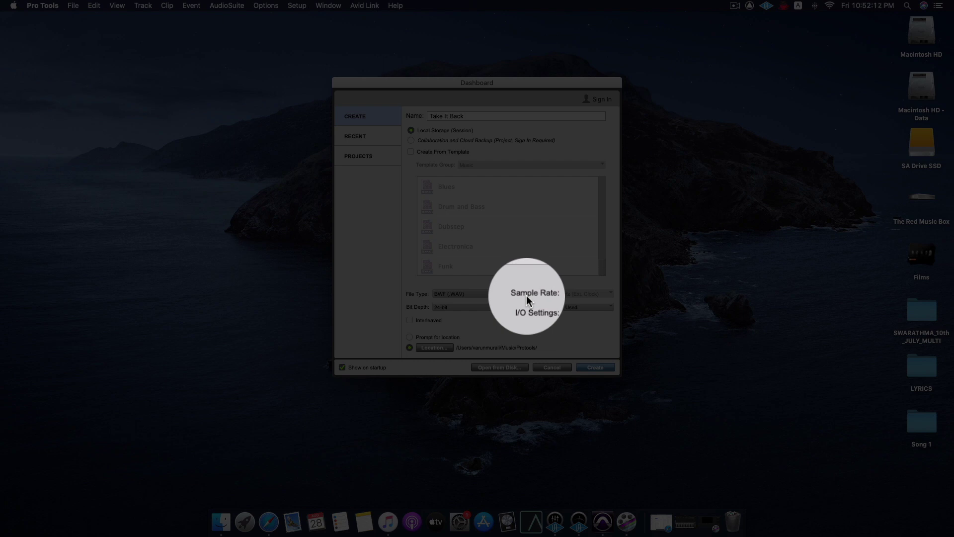
Create the local session Take It Back and start importing audio files into it.
{"action": "left_click", "coordinate": [594, 368]}
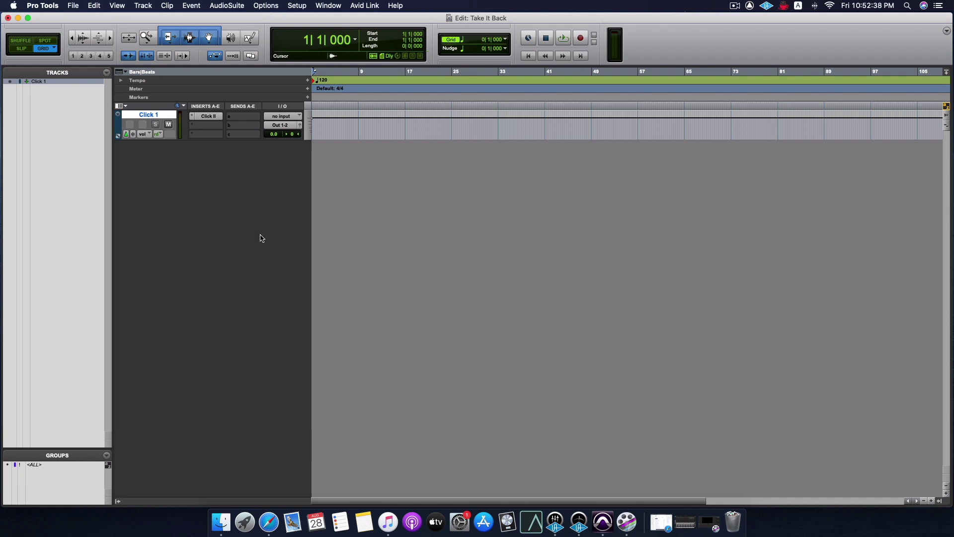
{"action": "left_click", "coordinate": [73, 6]}
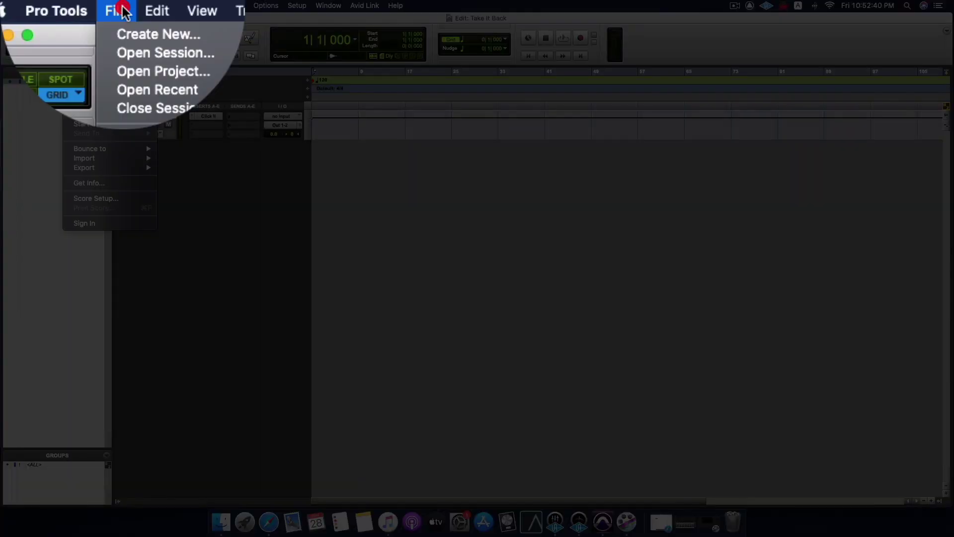
{"action": "mouse_move", "coordinate": [124, 159]}
{"action": "left_click", "coordinate": [164, 174]}
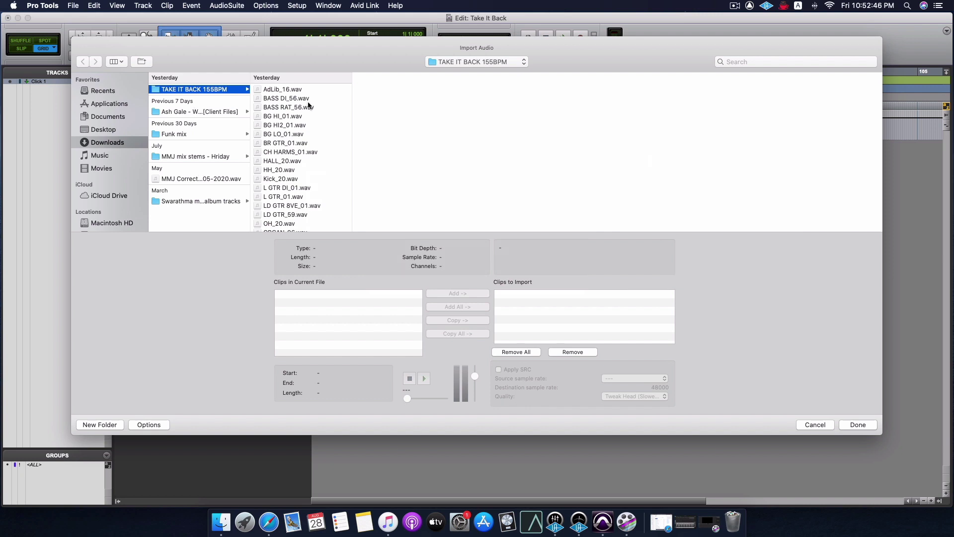
Select every audio file in the TAKE IT BACK 155BPM folder and add them all as copies to the clips to import.
{"action": "left_click", "coordinate": [305, 97]}
{"action": "left_click", "coordinate": [298, 90]}
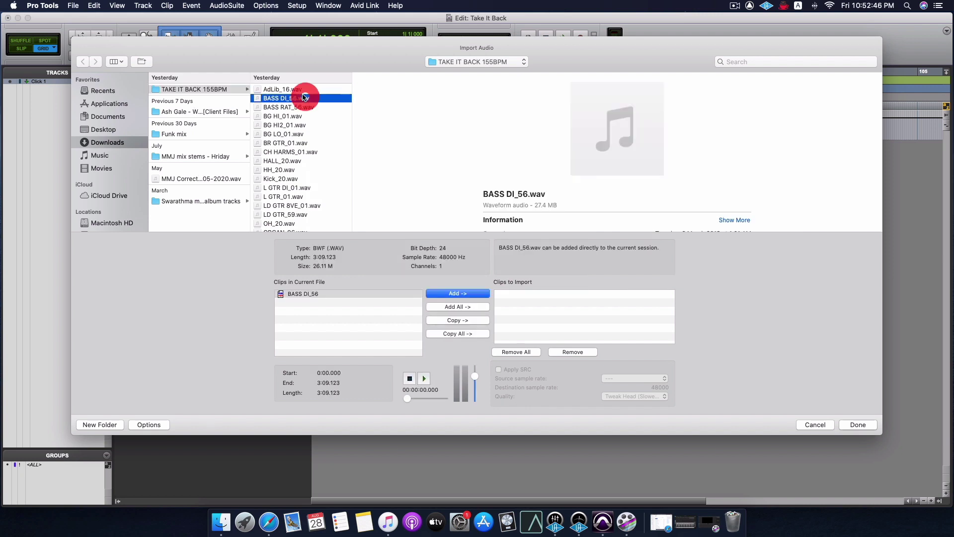
{"action": "scroll", "coordinate": [301, 92], "scroll_direction": "down", "scroll_amount": 5}
{"action": "scroll", "coordinate": [307, 226], "scroll_direction": "down", "scroll_amount": 2}
{"action": "left_click", "coordinate": [307, 223], "text": "shift"}
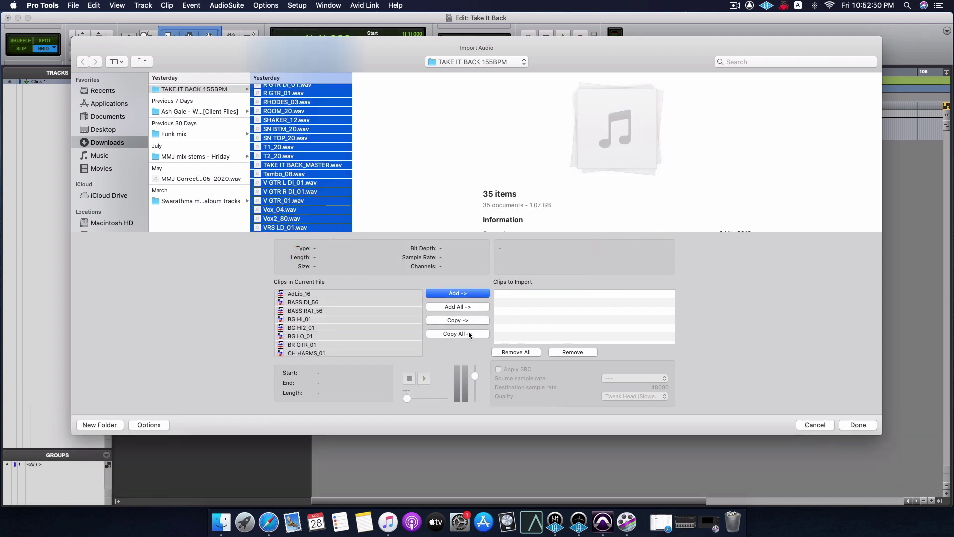
{"action": "left_click", "coordinate": [468, 334]}
Import the copied clips into the session's Audio Files folder as new tracks located at Session Start.
{"action": "left_click", "coordinate": [859, 425]}
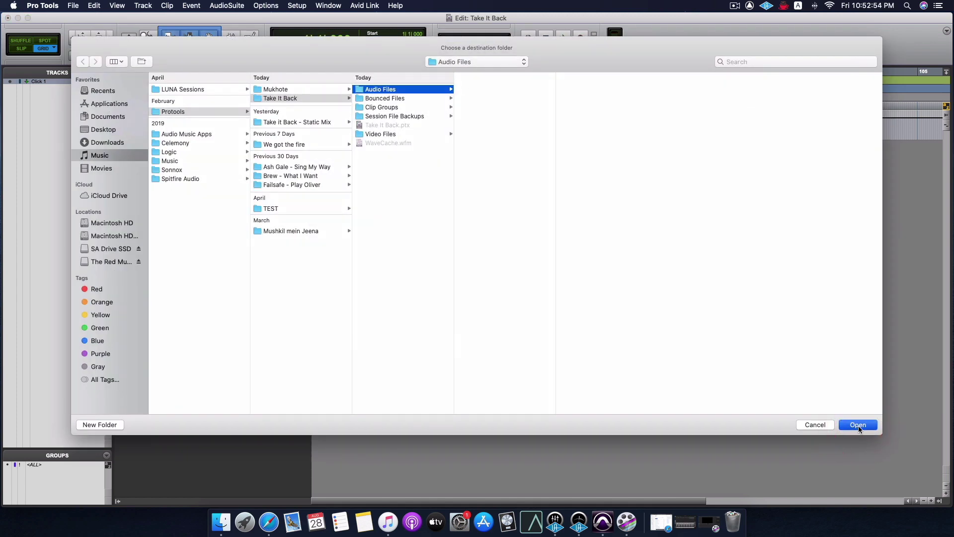
{"action": "left_click", "coordinate": [859, 426]}
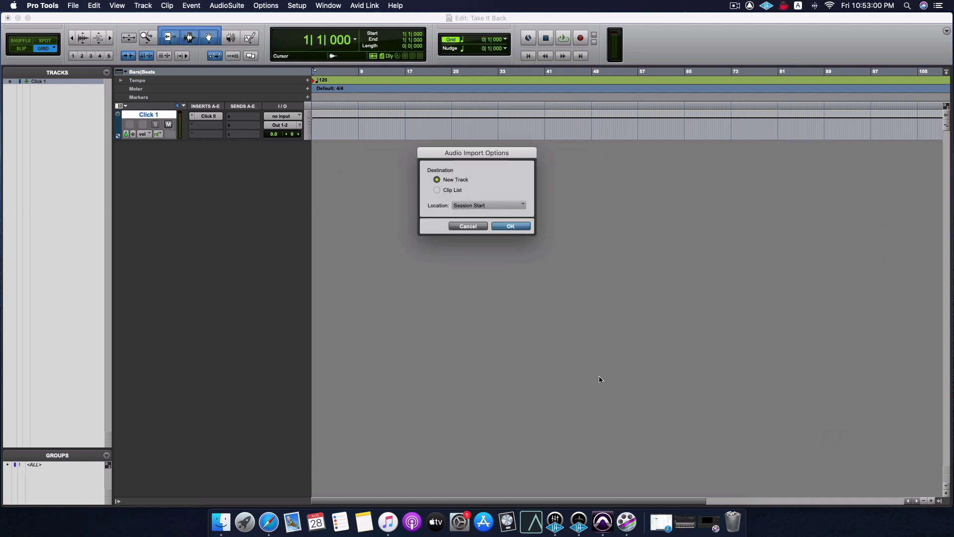
{"action": "left_click", "coordinate": [504, 225]}
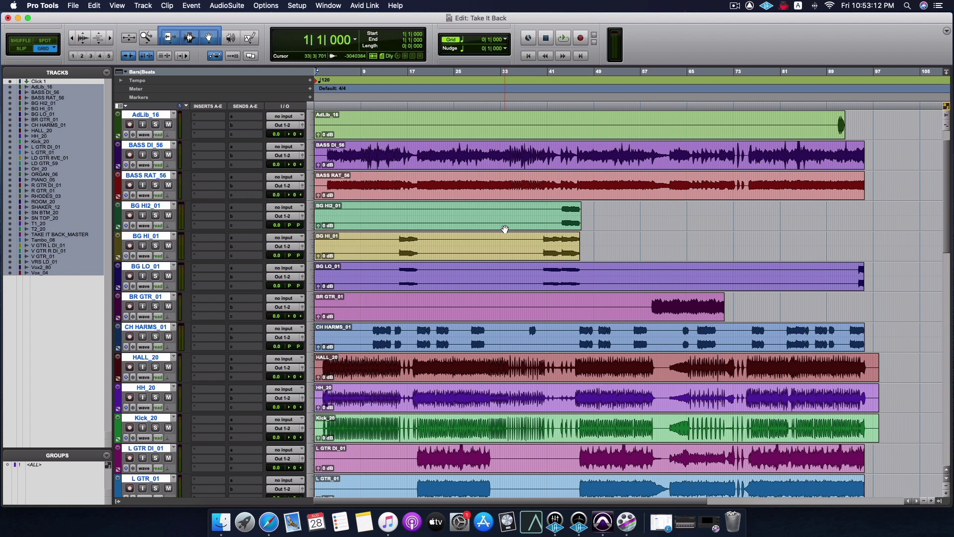
Reduce the vertical audio waveform zoom for all imported tracks.
{"action": "left_click", "coordinate": [947, 121]}
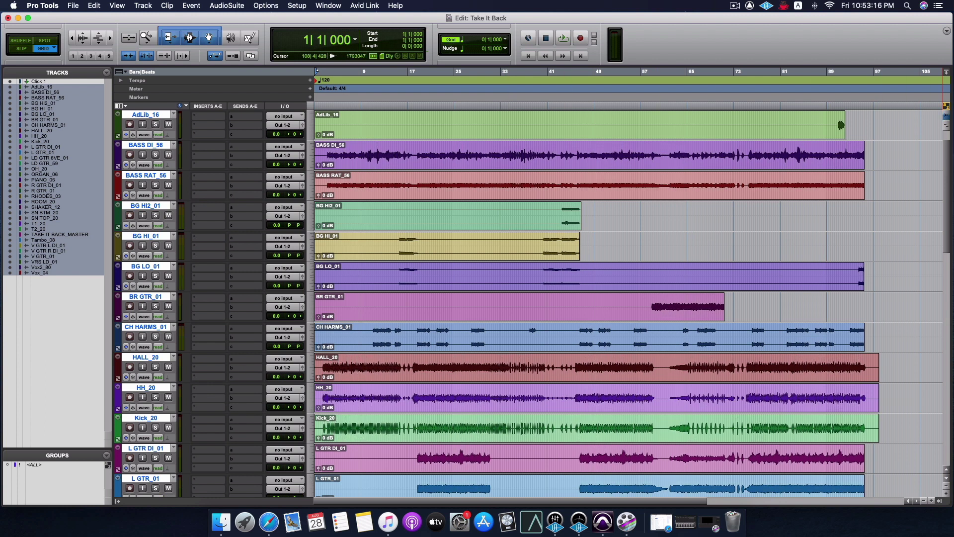
{"action": "left_click", "coordinate": [947, 116]}
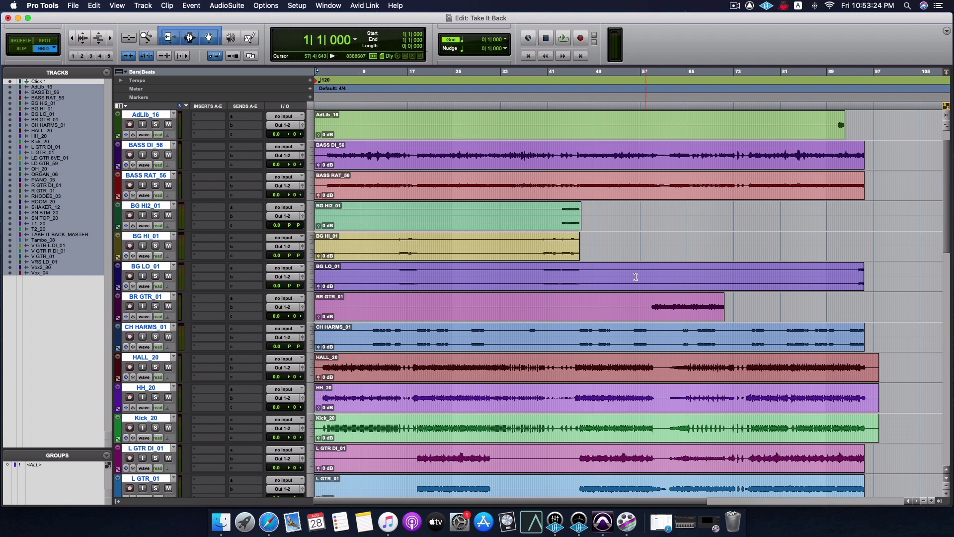
{"action": "scroll", "coordinate": [363, 285], "scroll_direction": "down", "scroll_amount": 5}
{"action": "scroll", "coordinate": [363, 286], "scroll_direction": "up", "scroll_amount": 6}
{"action": "scroll", "coordinate": [362, 285], "scroll_direction": "down", "scroll_amount": 6}
{"action": "scroll", "coordinate": [363, 285], "scroll_direction": "up", "scroll_amount": 6}
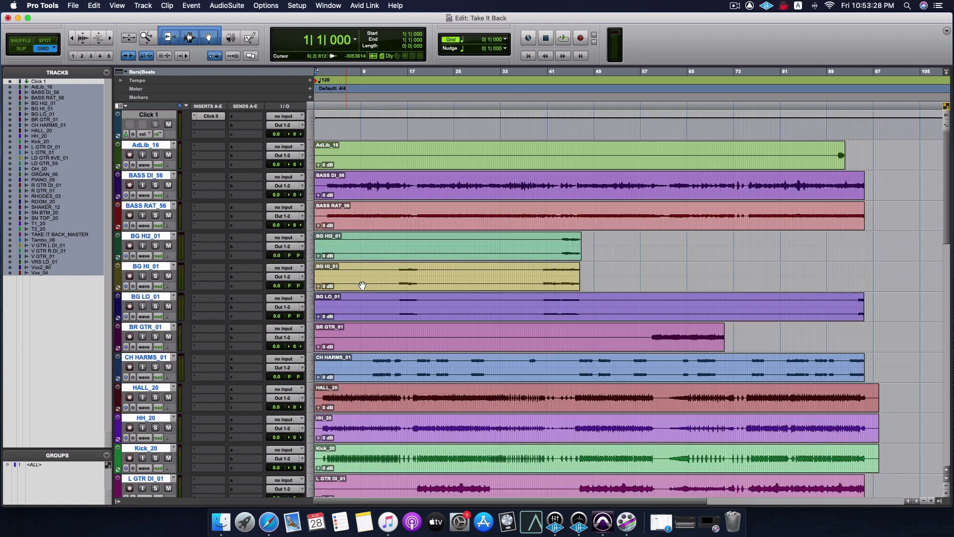
Select the Click 1 track, hide it and show it again.
{"action": "left_click", "coordinate": [145, 115]}
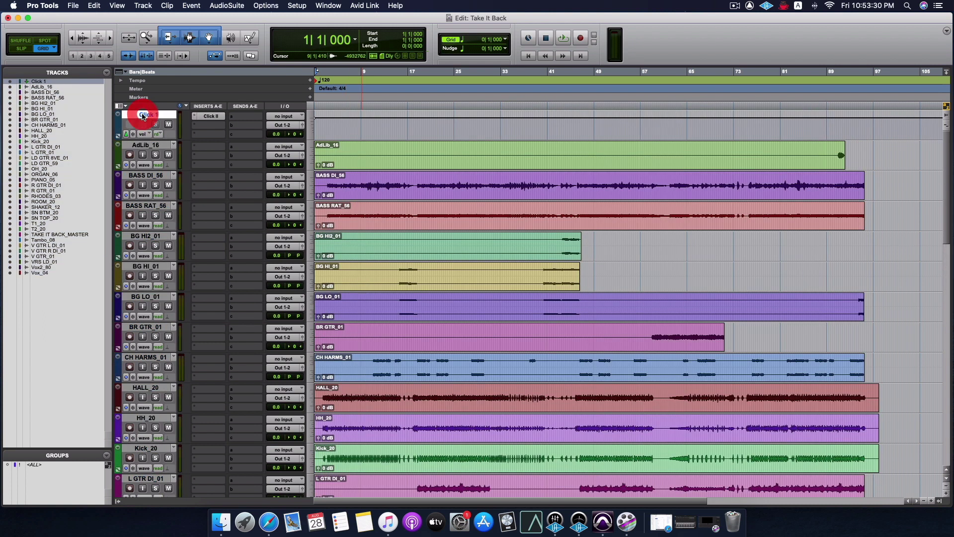
{"action": "left_click", "coordinate": [10, 81]}
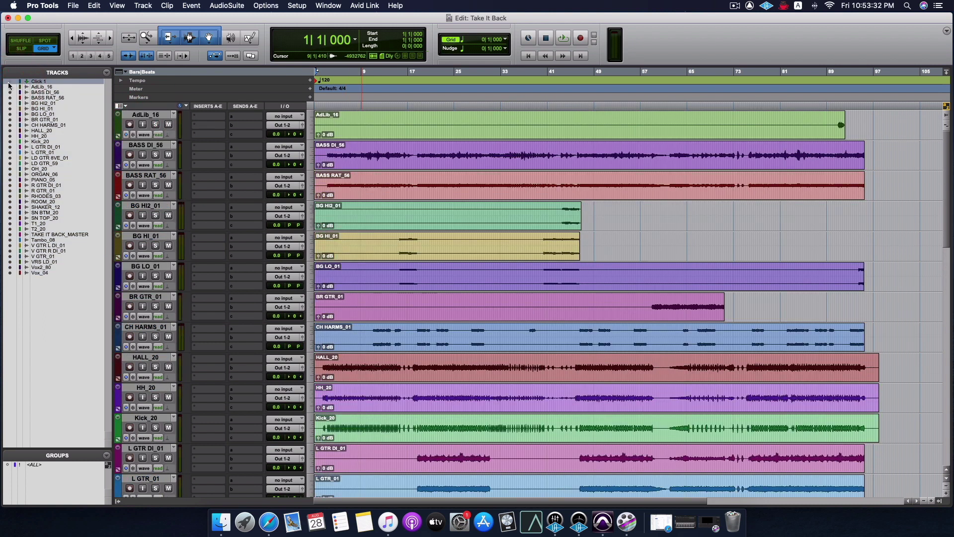
{"action": "left_click", "coordinate": [10, 82]}
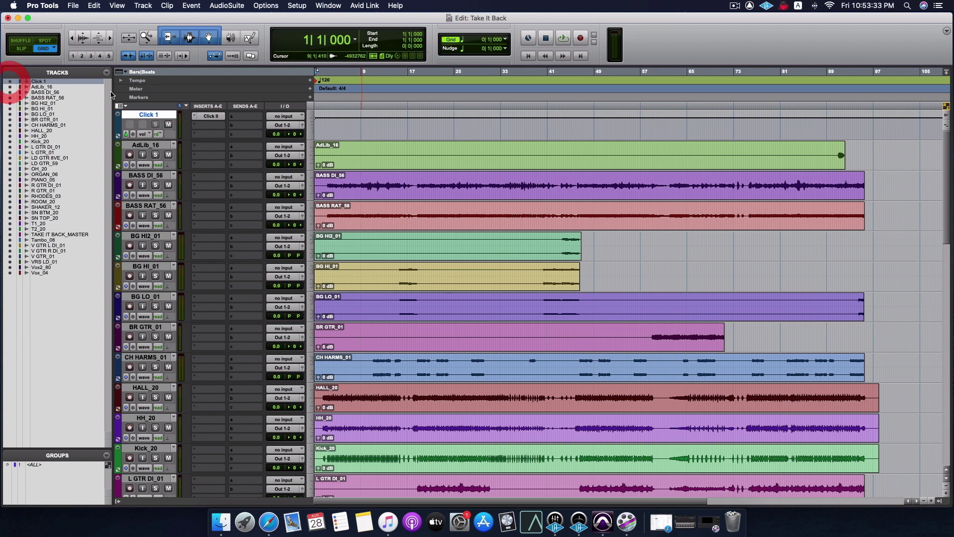
Set the session's starting tempo to 155 BPM.
{"action": "double_click", "coordinate": [316, 81]}
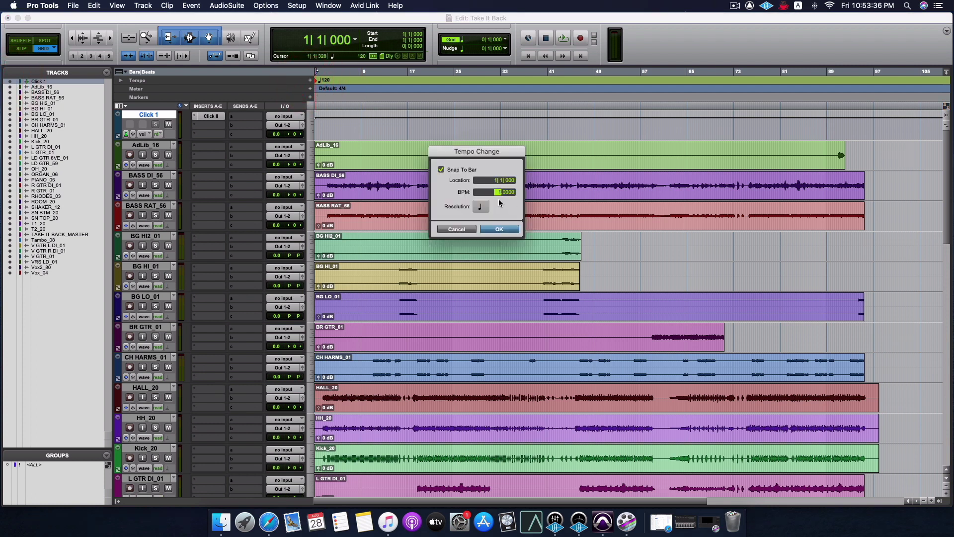
{"action": "type", "text": "155"}
{"action": "key", "text": "Return"}
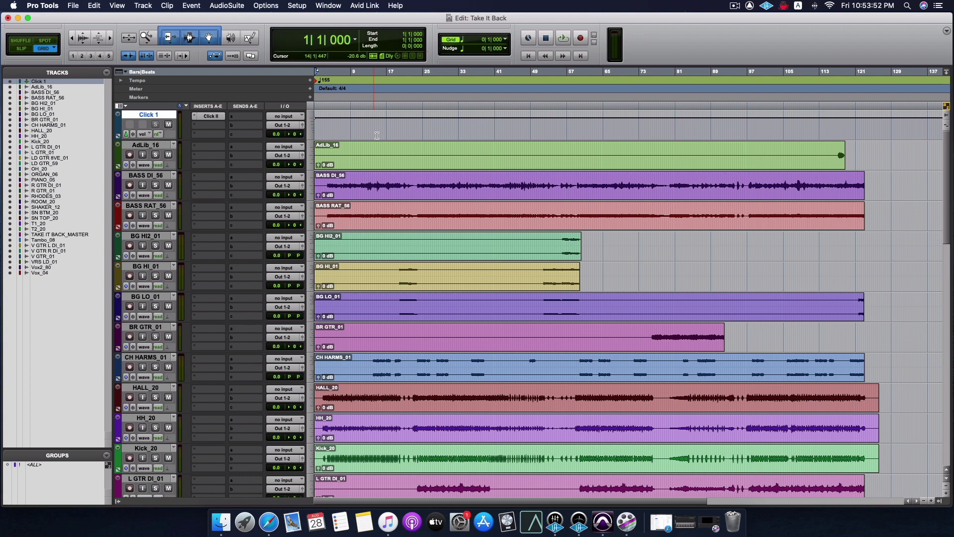
Hide the Click 1 track and the TAKE IT BACK_MASTER track from the edit window.
{"action": "left_click", "coordinate": [10, 82]}
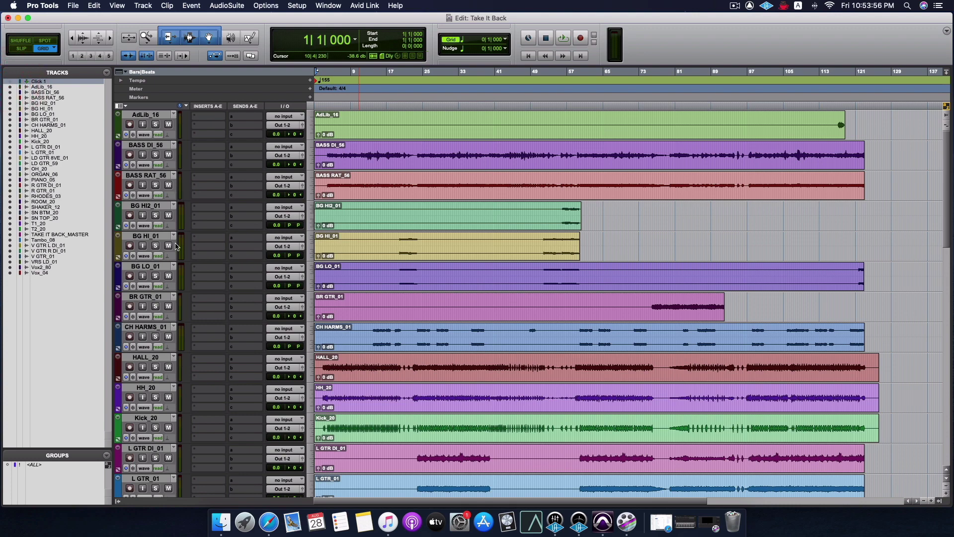
{"action": "scroll", "coordinate": [256, 329], "scroll_direction": "down", "scroll_amount": 15}
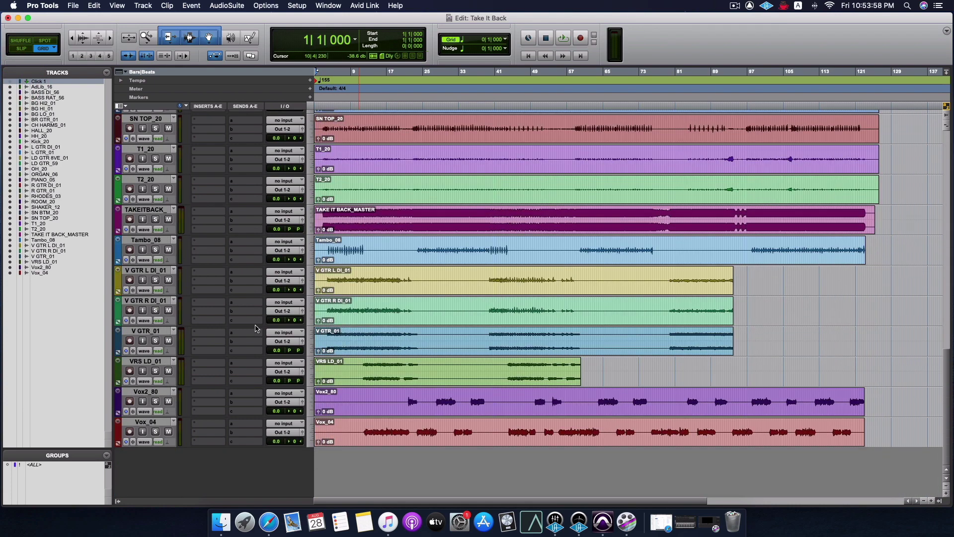
{"action": "scroll", "coordinate": [257, 328], "scroll_direction": "up", "scroll_amount": 8}
{"action": "scroll", "coordinate": [256, 329], "scroll_direction": "down", "scroll_amount": 8}
{"action": "scroll", "coordinate": [257, 328], "scroll_direction": "up", "scroll_amount": 15}
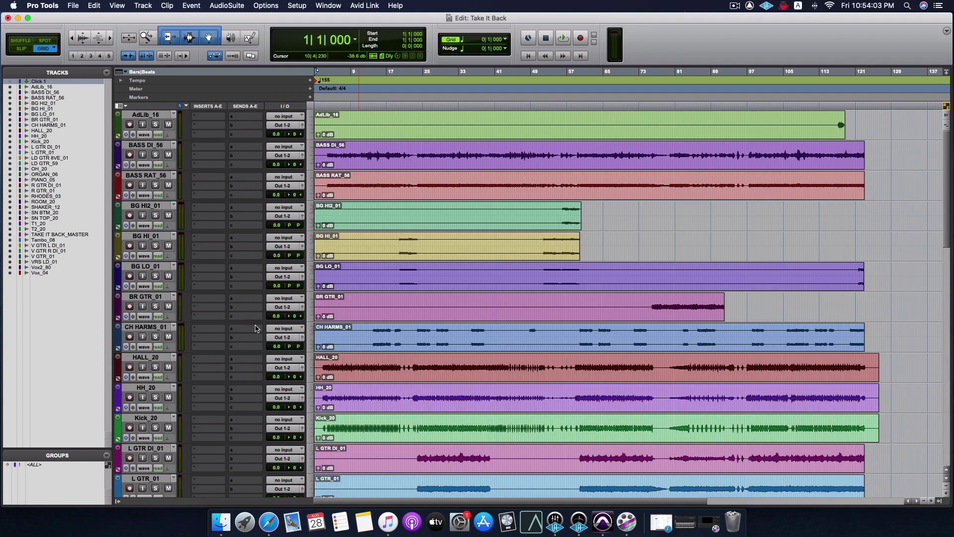
{"action": "left_click", "coordinate": [10, 233]}
{"action": "scroll", "coordinate": [276, 318], "scroll_direction": "down", "scroll_amount": 15}
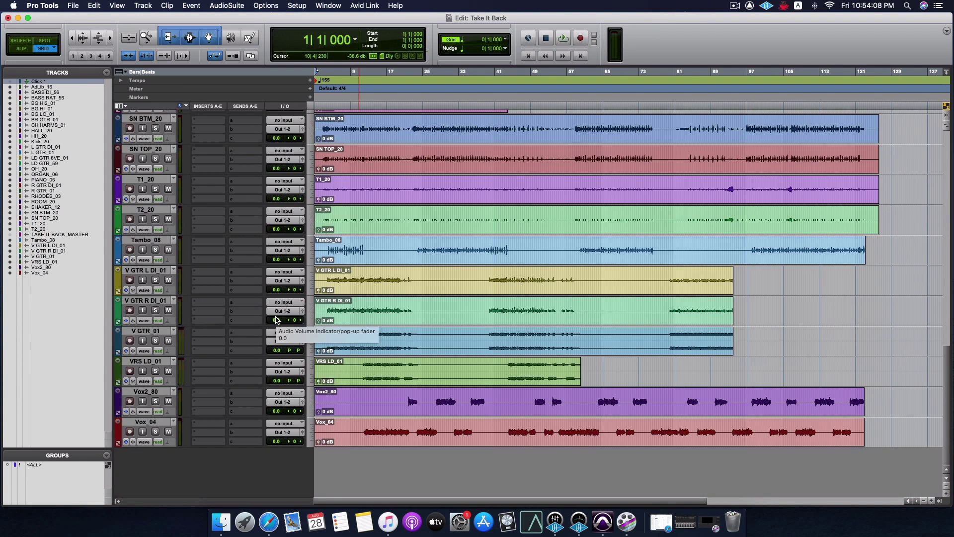
{"action": "scroll", "coordinate": [200, 314], "scroll_direction": "up", "scroll_amount": 15}
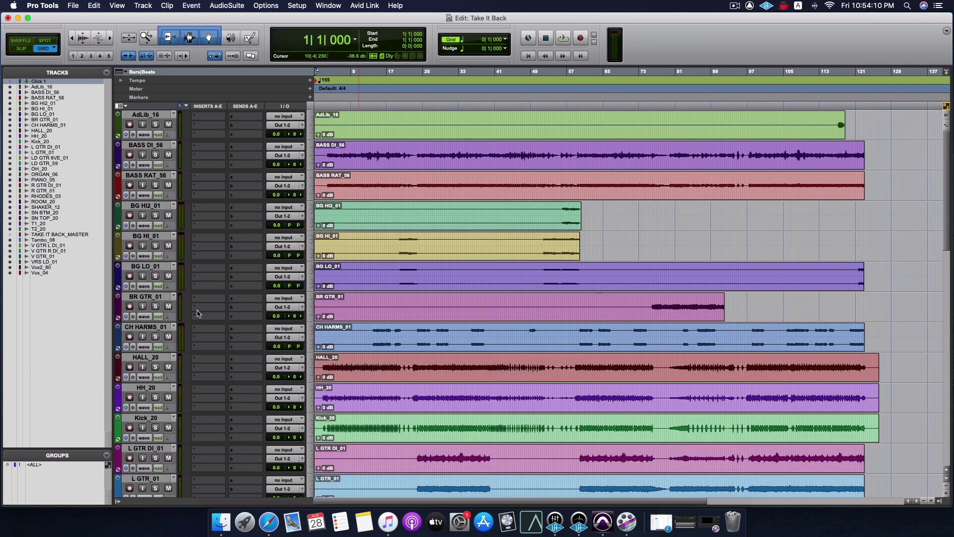
Try moving the OH_20 track up past the lead guitar tracks in the edit window and back below LD GTR_59.
{"action": "scroll", "coordinate": [201, 401], "scroll_direction": "down", "scroll_amount": 10}
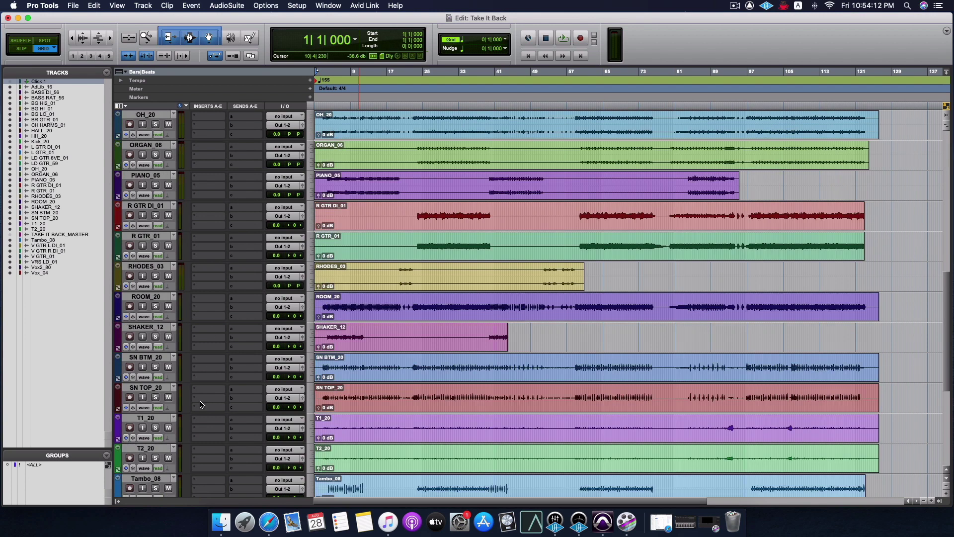
{"action": "scroll", "coordinate": [201, 404], "scroll_direction": "up", "scroll_amount": 2}
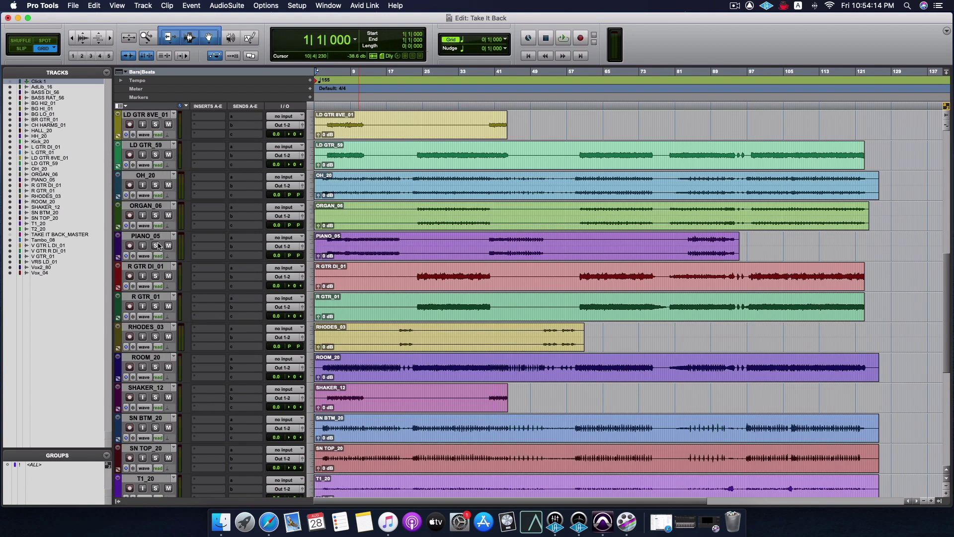
{"action": "scroll", "coordinate": [160, 246], "scroll_direction": "up", "scroll_amount": 2}
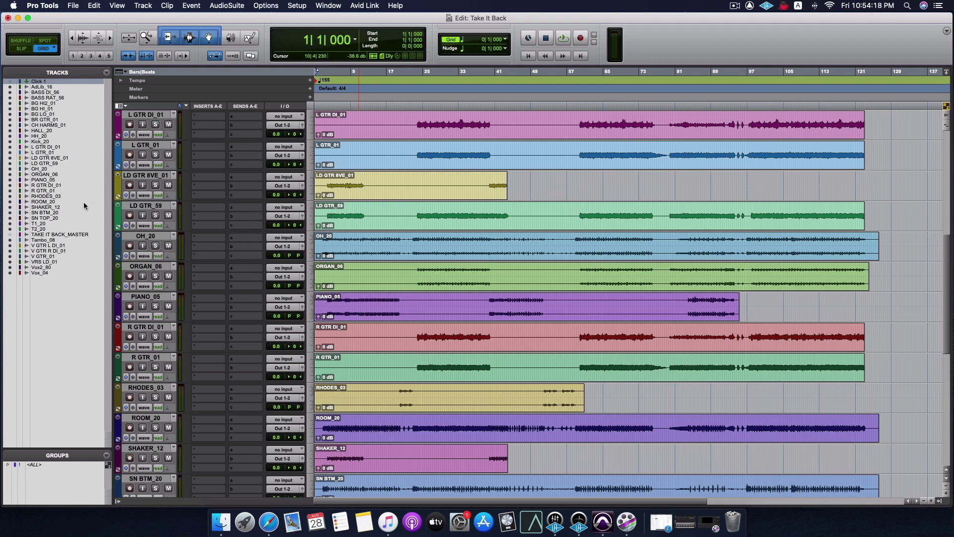
{"action": "left_click_drag", "start_coordinate": [152, 236], "coordinate": [157, 170]}
{"action": "left_click_drag", "start_coordinate": [148, 128], "coordinate": [149, 206]}
{"action": "left_click", "coordinate": [149, 206]}
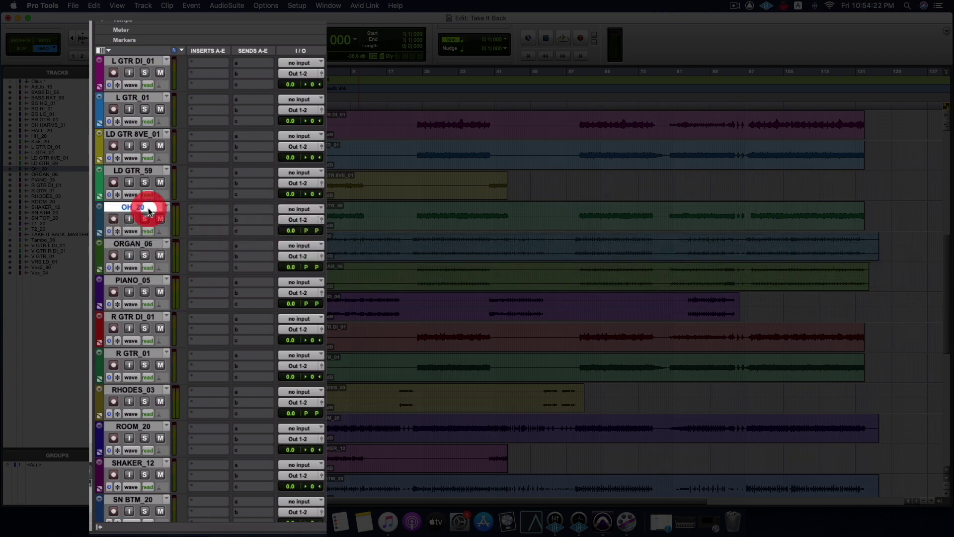
Reorder the track list so Kick_20, SN TOP_20, SN BTM_20 and HH_20 follow Click 1 in that order.
{"action": "scroll", "coordinate": [330, 285], "scroll_direction": "up", "scroll_amount": 10}
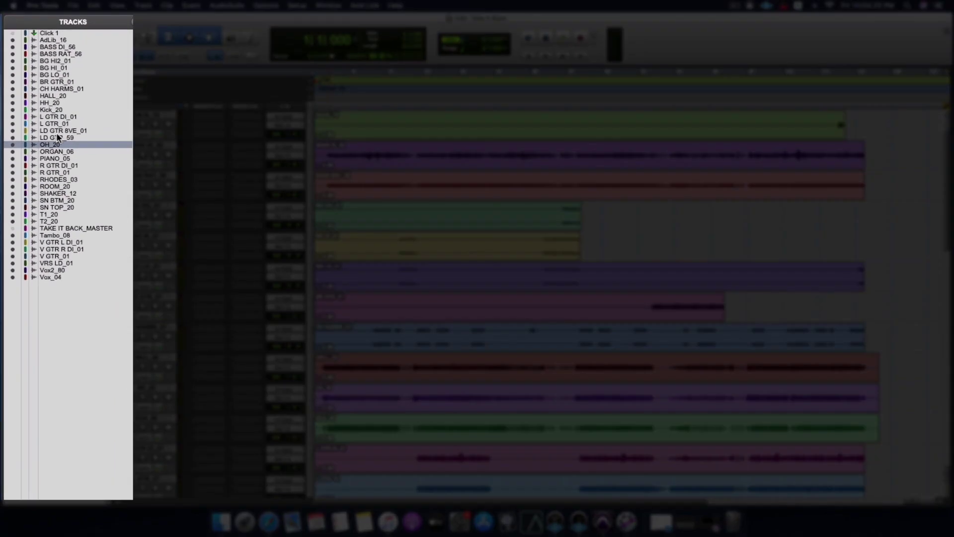
{"action": "left_click", "coordinate": [48, 108]}
{"action": "left_click", "coordinate": [48, 108]}
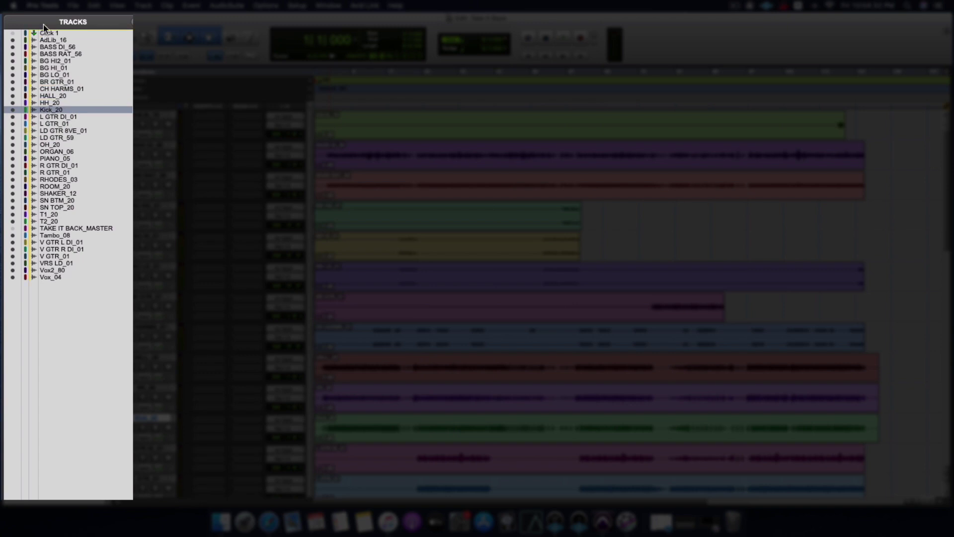
{"action": "left_click_drag", "start_coordinate": [45, 36], "coordinate": [44, 37]}
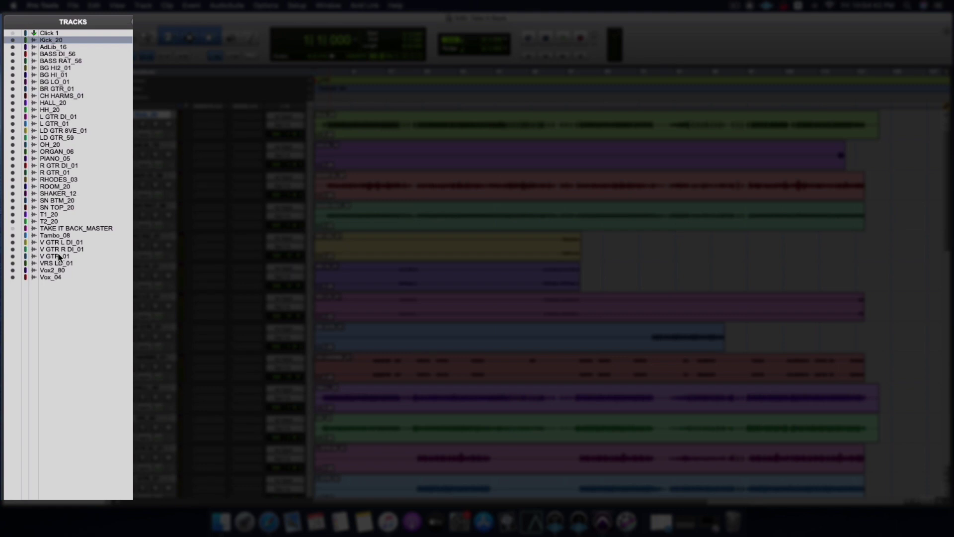
{"action": "left_click", "coordinate": [57, 207]}
{"action": "left_click_drag", "start_coordinate": [57, 209], "coordinate": [55, 50]}
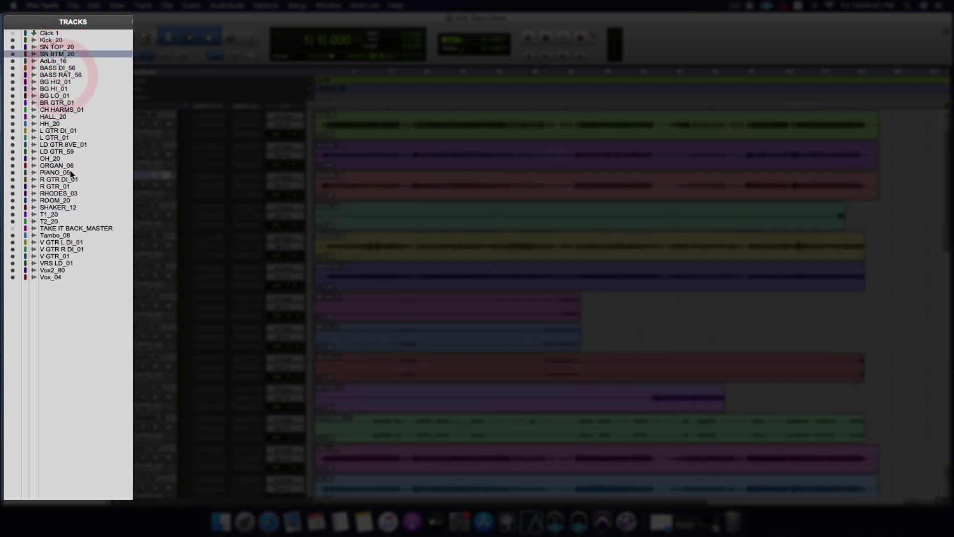
{"action": "left_click_drag", "start_coordinate": [52, 126], "coordinate": [54, 57]}
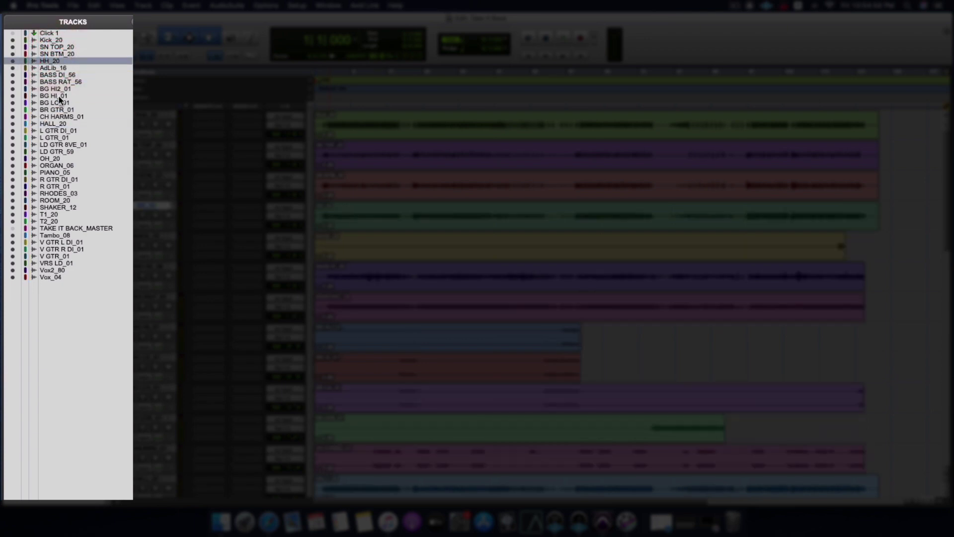
Place T1_20, T2_20, OH_20, ROOM_20 and HALL_20 in that order directly below HH_20 in the track list.
{"action": "left_click", "coordinate": [54, 216]}
{"action": "left_click", "coordinate": [53, 221], "text": "shift"}
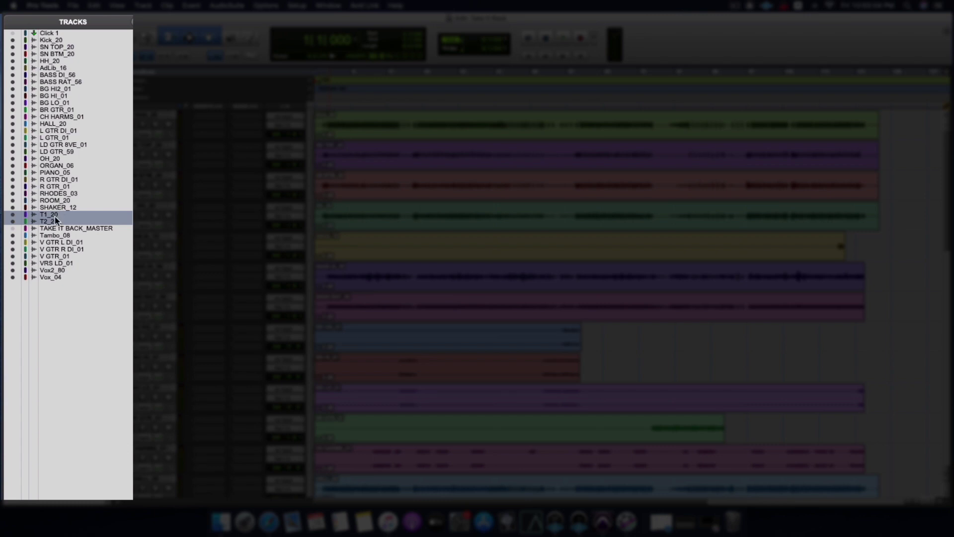
{"action": "left_click_drag", "start_coordinate": [55, 219], "coordinate": [54, 65]}
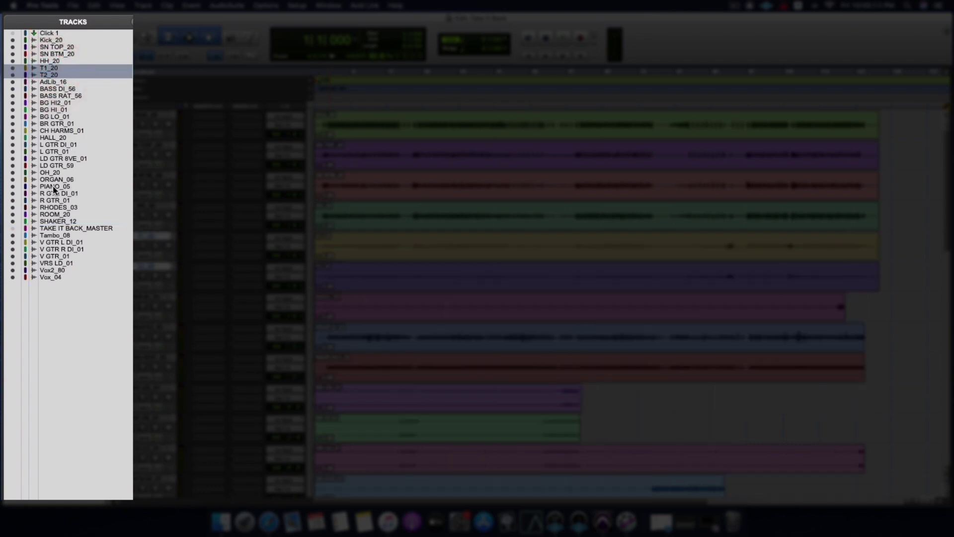
{"action": "left_click_drag", "start_coordinate": [52, 169], "coordinate": [49, 84]}
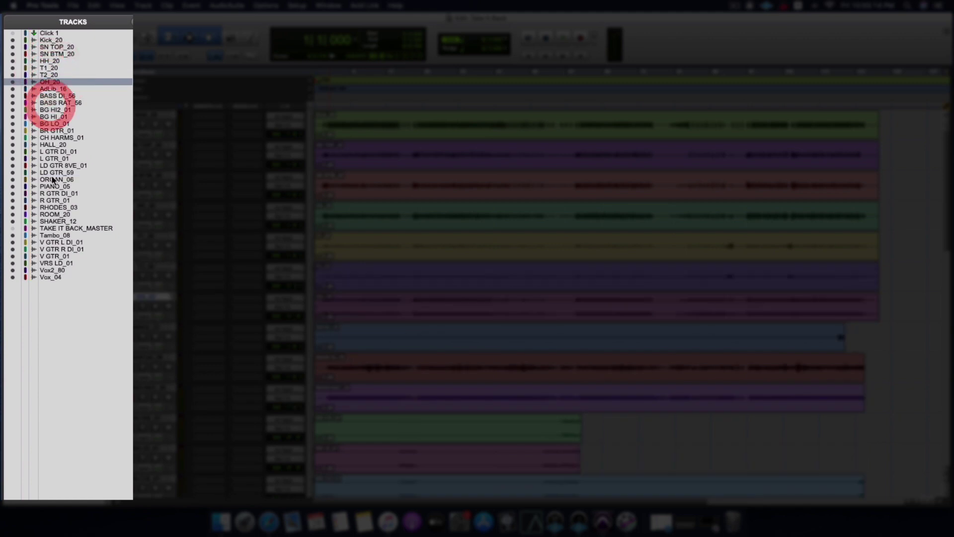
{"action": "left_click_drag", "start_coordinate": [50, 215], "coordinate": [47, 87]}
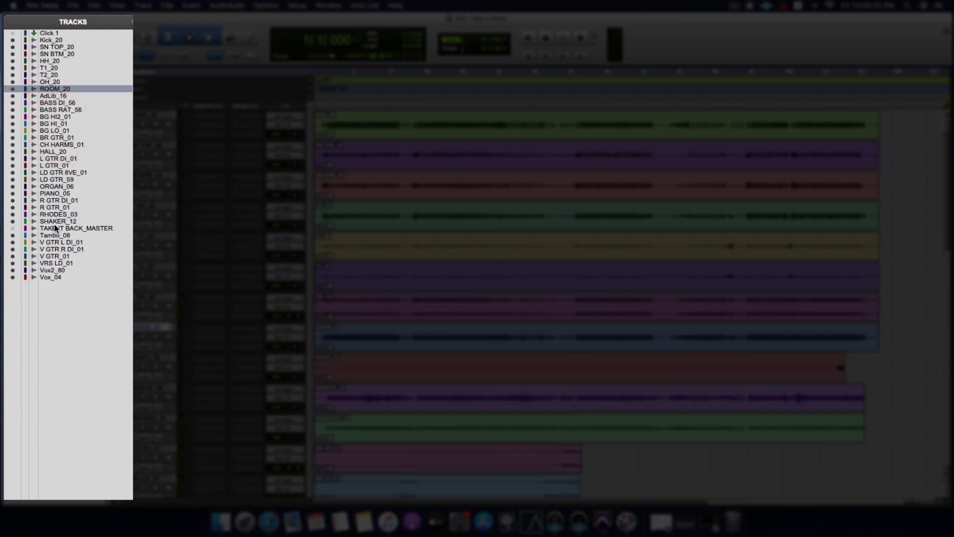
{"action": "left_click_drag", "start_coordinate": [53, 151], "coordinate": [50, 96]}
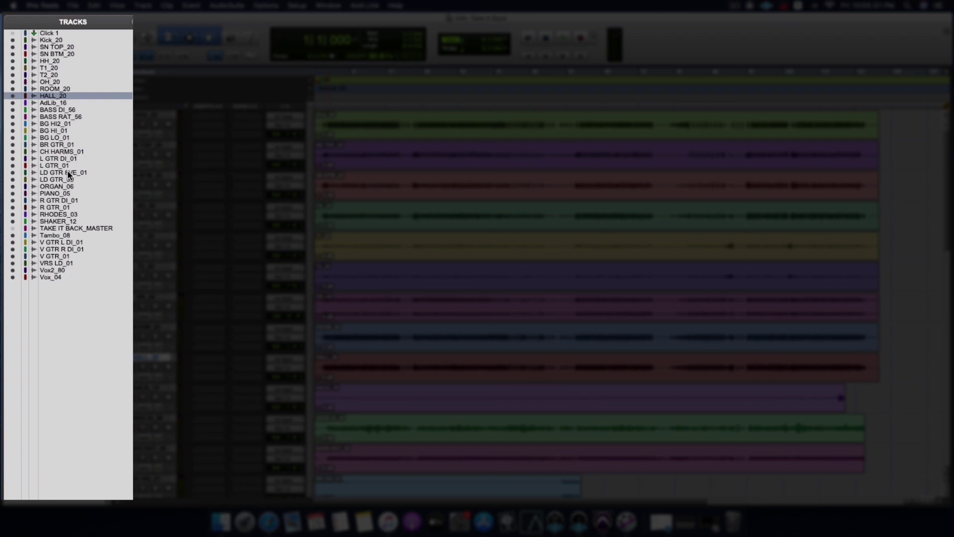
Move AdLib_16 to the end of the track list, with BG HI2_01, BG HI_01, BG LO_01 and CH HARMS_01 directly above it.
{"action": "left_click_drag", "start_coordinate": [50, 103], "coordinate": [51, 294]}
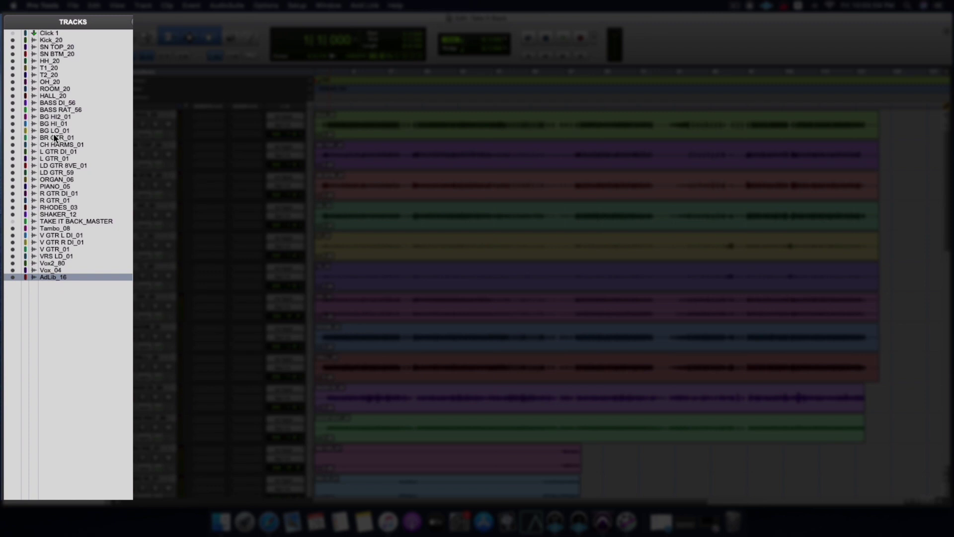
{"action": "left_click", "coordinate": [54, 117]}
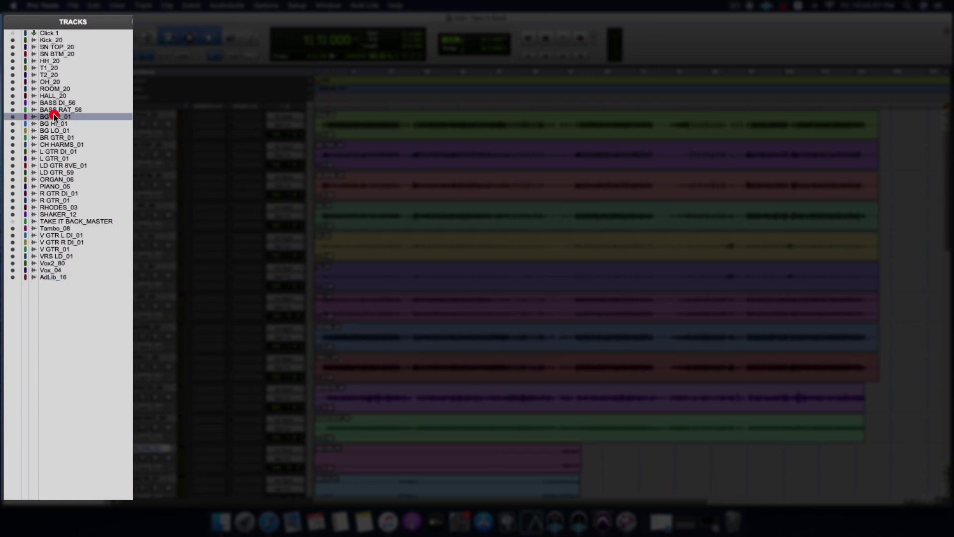
{"action": "left_click", "coordinate": [55, 137], "text": "shift"}
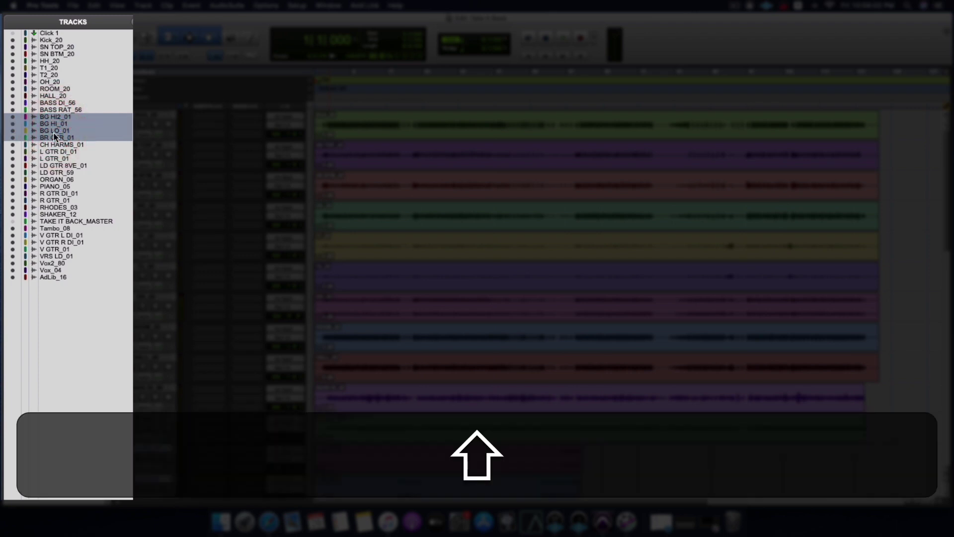
{"action": "left_click", "coordinate": [55, 131], "text": "super"}
{"action": "left_click", "coordinate": [54, 131], "text": "super"}
{"action": "left_click", "coordinate": [55, 138], "text": "super"}
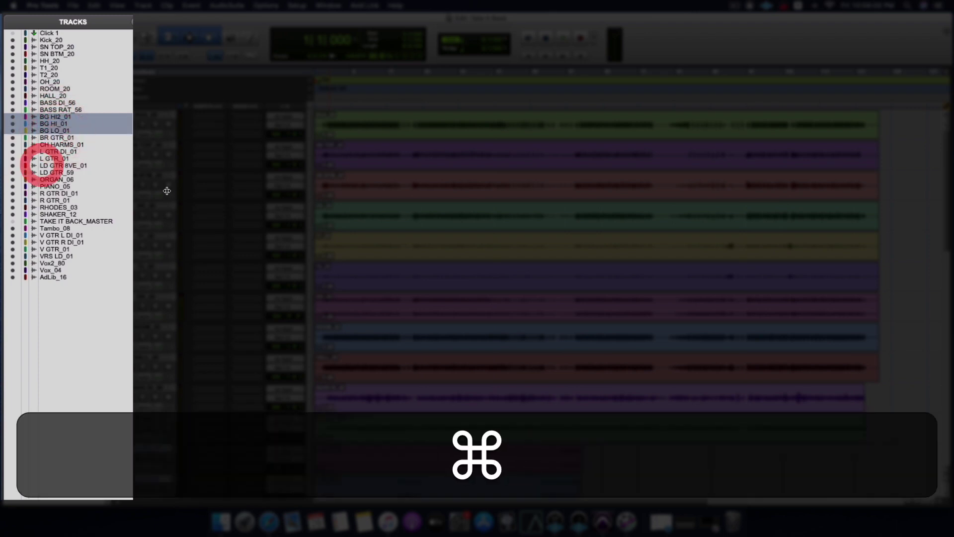
{"action": "scroll", "coordinate": [306, 305], "scroll_direction": "down", "scroll_amount": 10}
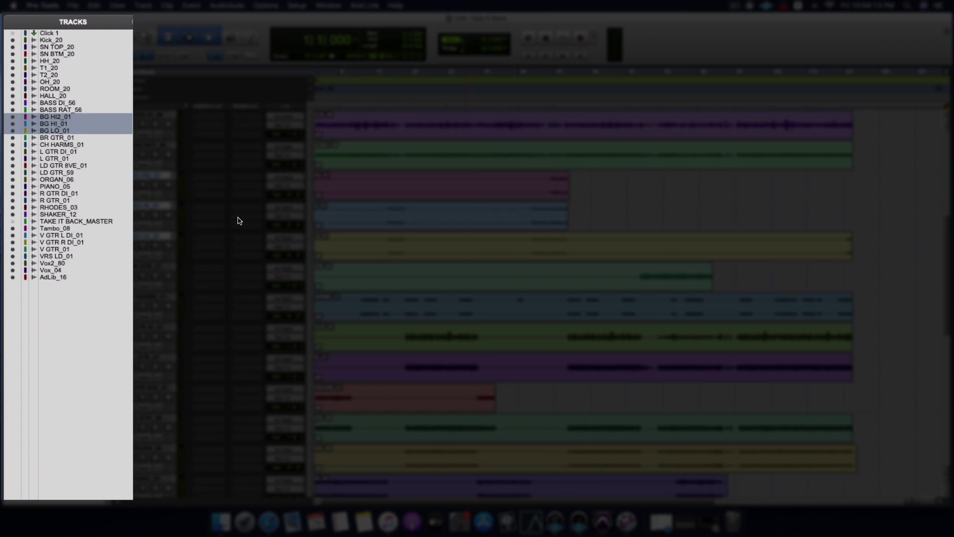
{"action": "left_click_drag", "start_coordinate": [36, 124], "coordinate": [82, 275]}
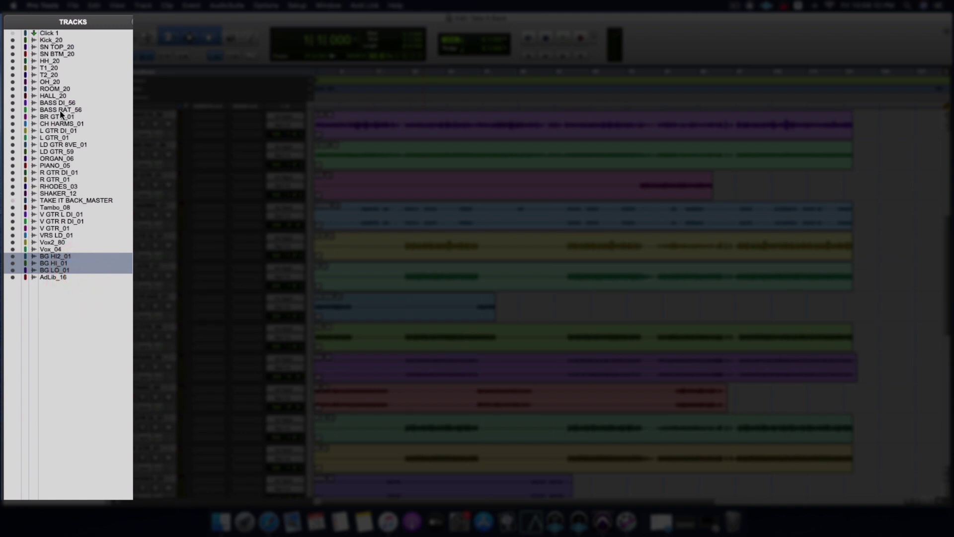
{"action": "left_click", "coordinate": [61, 123]}
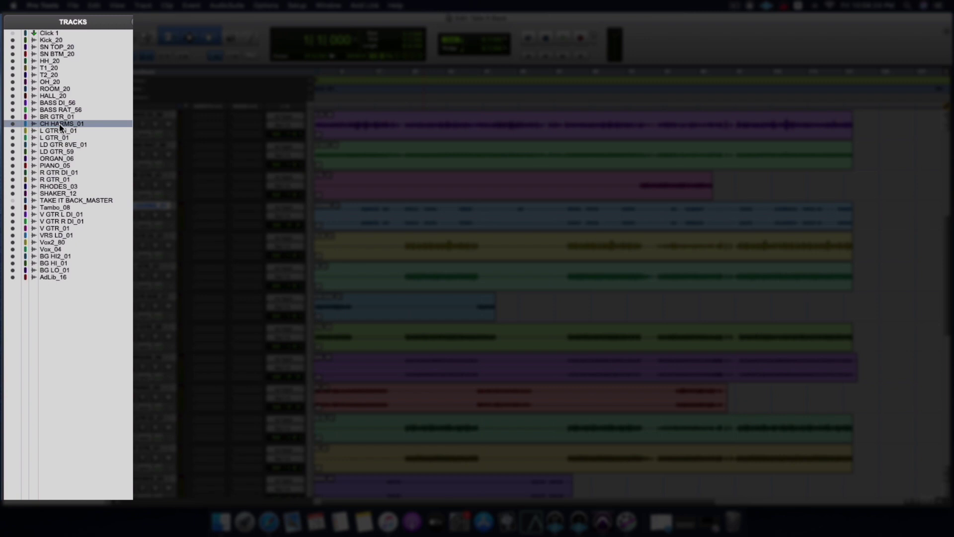
{"action": "left_click_drag", "start_coordinate": [60, 126], "coordinate": [73, 275]}
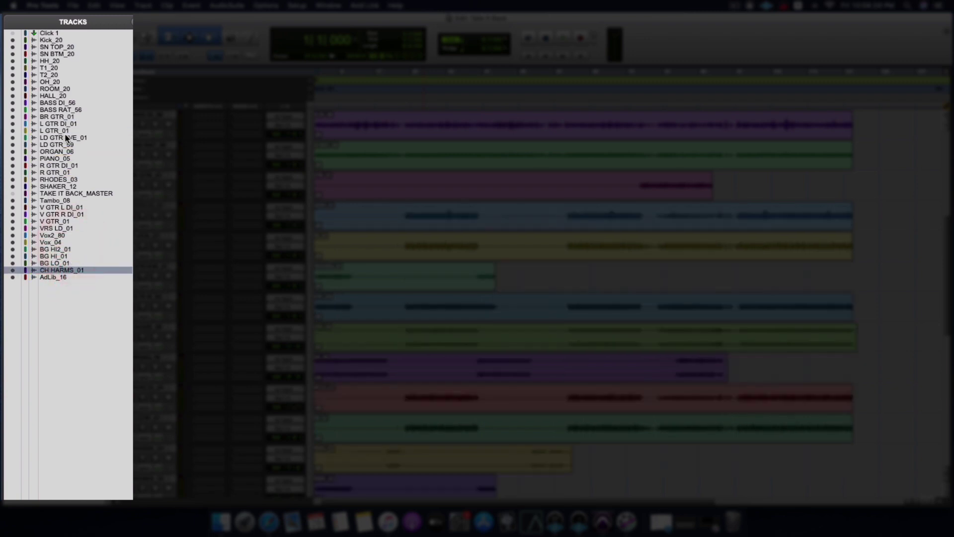
Move the RHODES_03 track directly below PIANO_05 in the track list.
{"action": "left_click", "coordinate": [54, 115]}
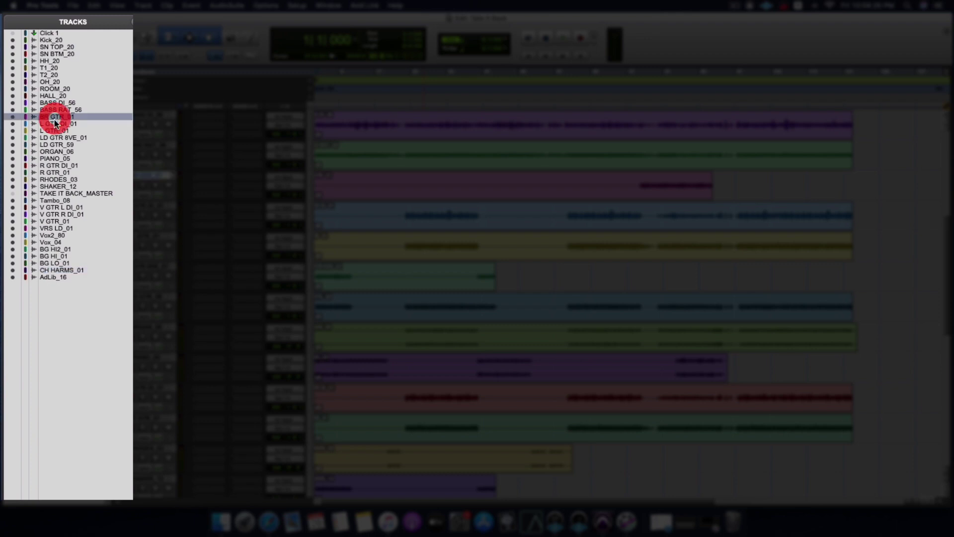
{"action": "left_click", "coordinate": [57, 125]}
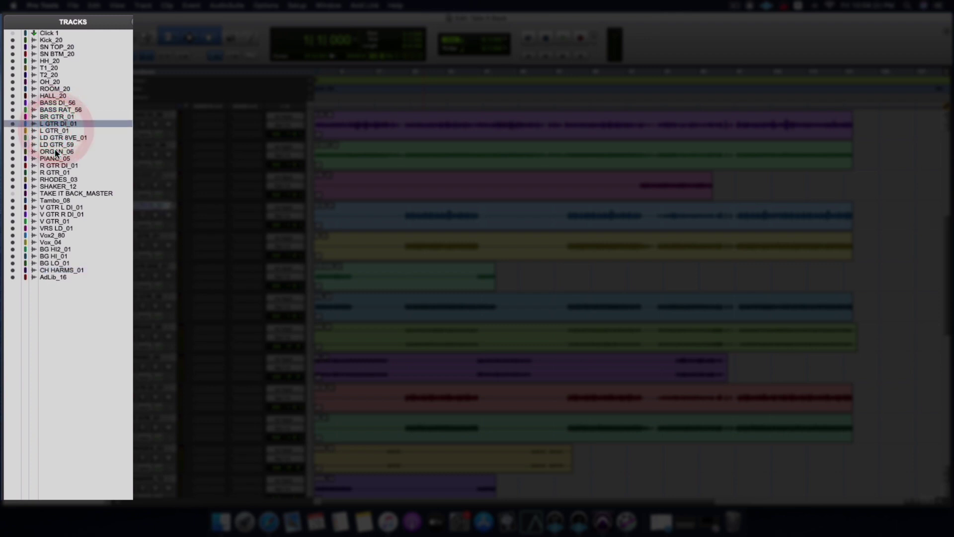
{"action": "left_click_drag", "start_coordinate": [56, 180], "coordinate": [54, 166]}
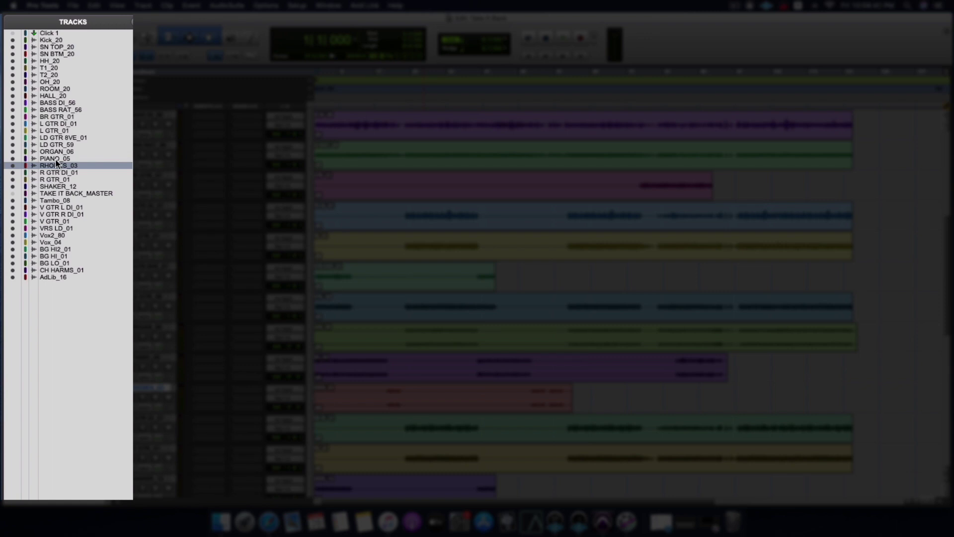
Place SHAKER_12 and Tambo_08 in that order directly below HALL_20 in the track list.
{"action": "left_click", "coordinate": [54, 201]}
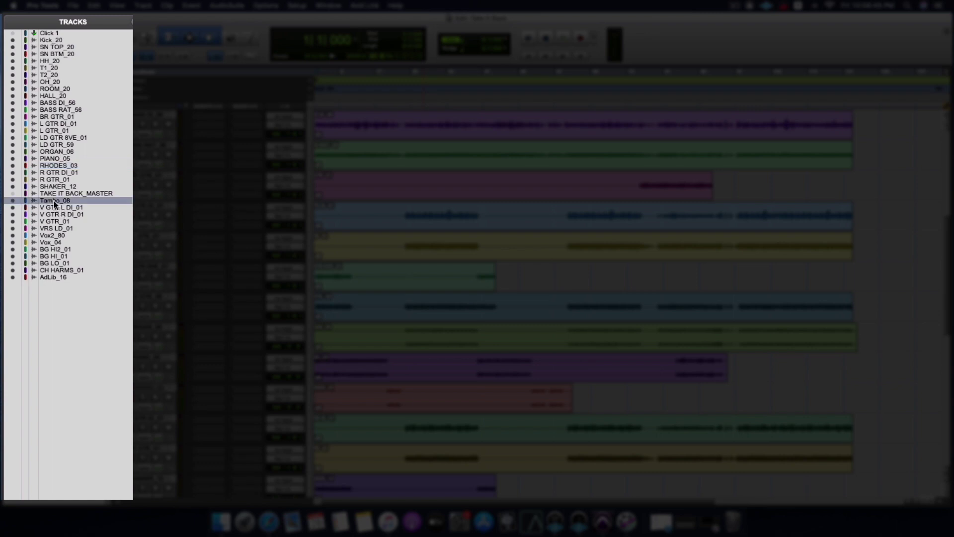
{"action": "left_click_drag", "start_coordinate": [54, 201], "coordinate": [61, 91]}
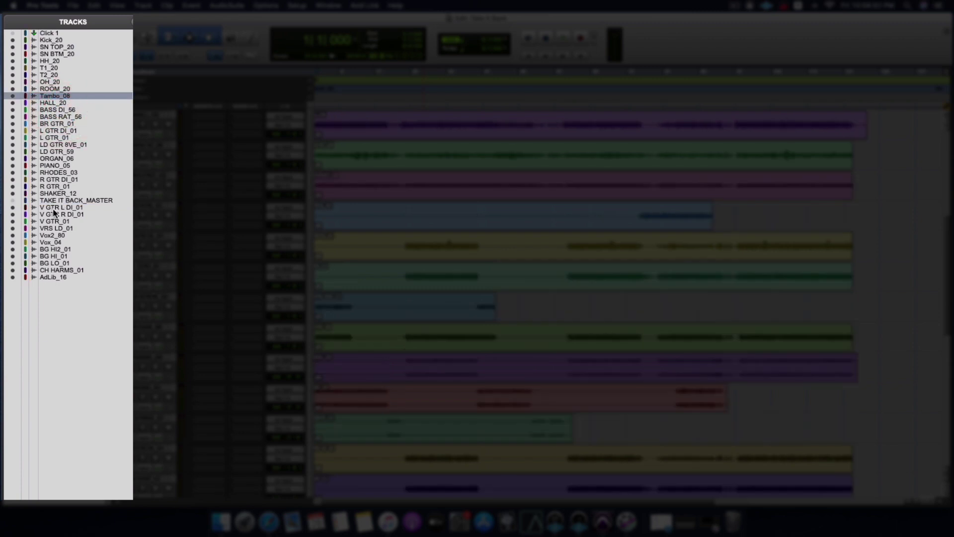
{"action": "left_click_drag", "start_coordinate": [54, 190], "coordinate": [46, 91]}
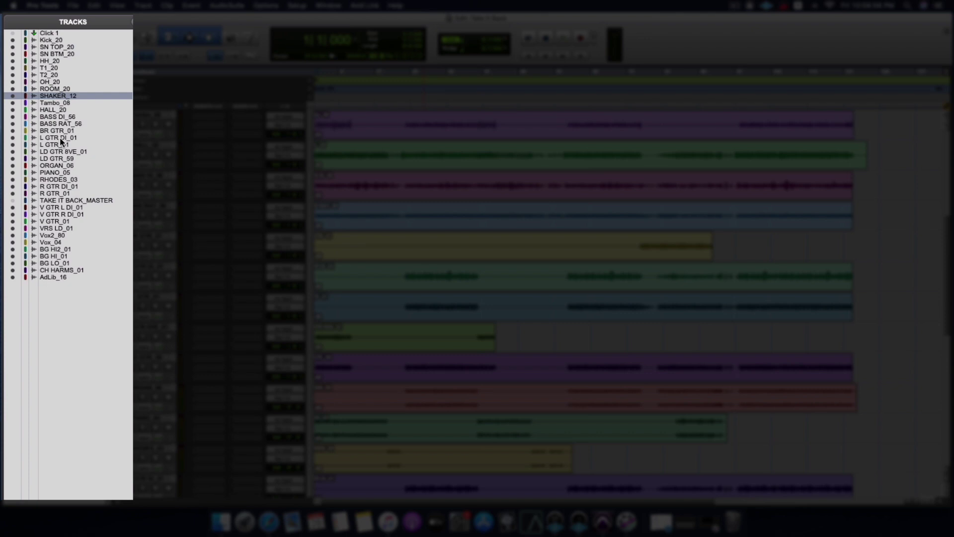
{"action": "left_click_drag", "start_coordinate": [50, 109], "coordinate": [48, 90]}
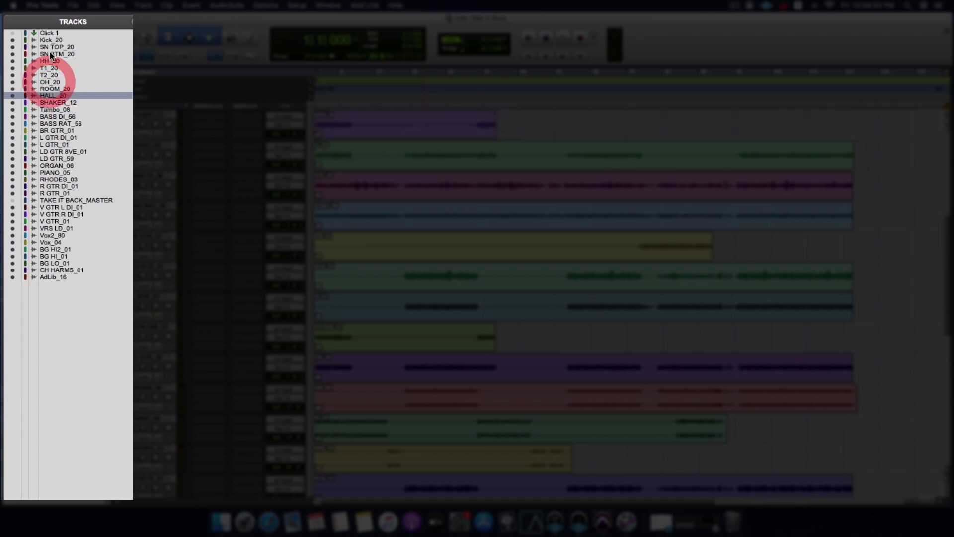
Mute L GTR DI_01 and place L GTR_01 and R GTR_01 in that order directly above BR GTR_01.
{"action": "left_click", "coordinate": [49, 136]}
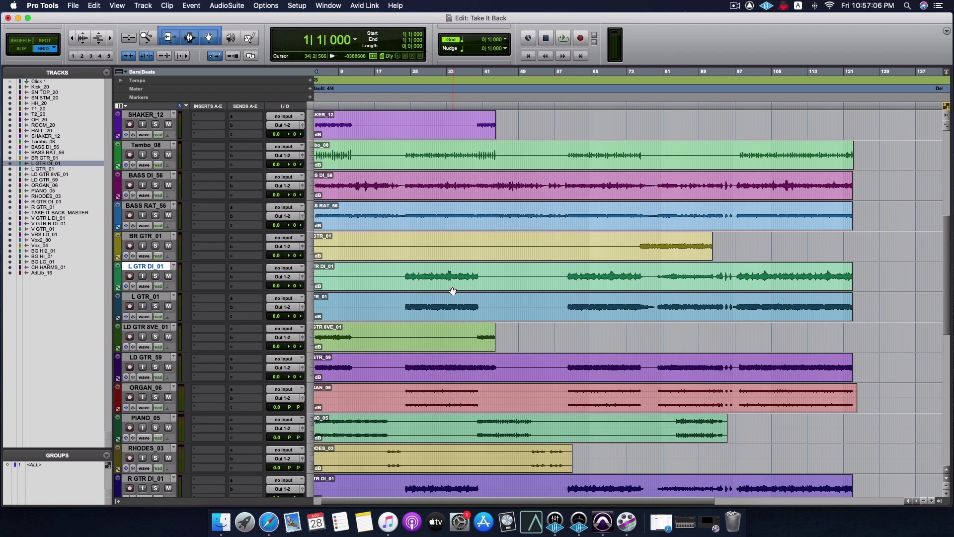
{"action": "scroll", "coordinate": [458, 291], "scroll_direction": "left", "scroll_amount": 1}
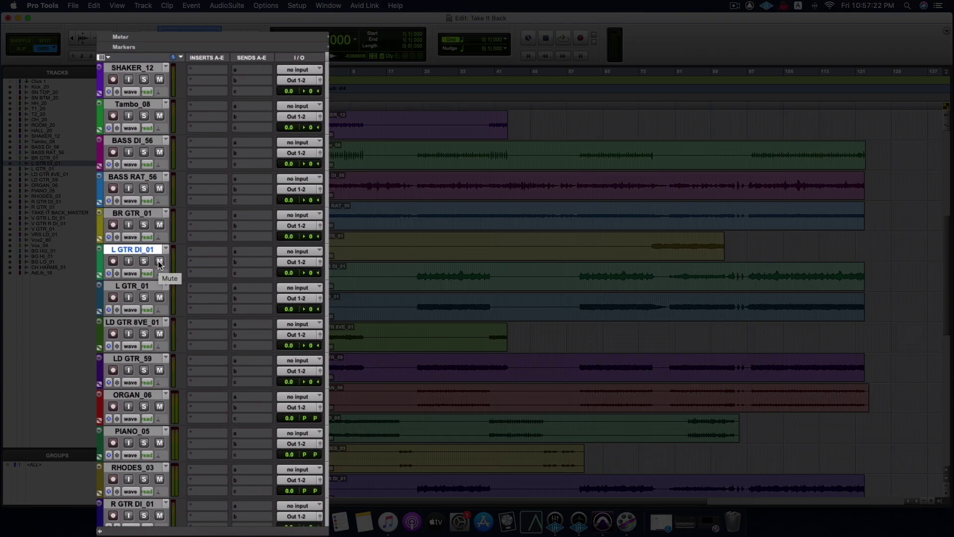
{"action": "left_click", "coordinate": [159, 262]}
{"action": "left_click_drag", "start_coordinate": [137, 285], "coordinate": [144, 214]}
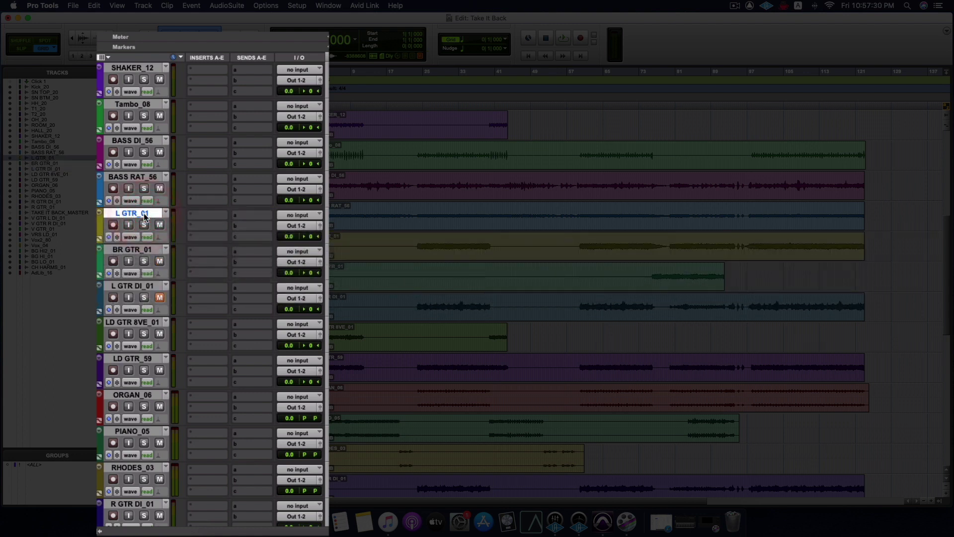
{"action": "left_click", "coordinate": [139, 249]}
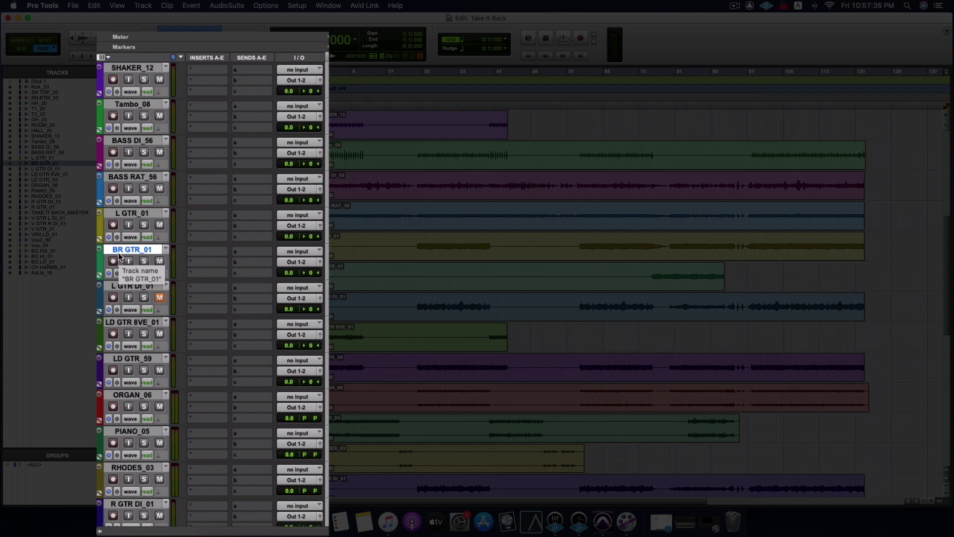
{"action": "scroll", "coordinate": [159, 392], "scroll_direction": "down", "scroll_amount": 2}
{"action": "left_click_drag", "start_coordinate": [130, 468], "coordinate": [122, 174]}
Mute R GTR DI_01, V GTR L DI_01 and V GTR R DI_01 and place them in that order directly below L GTR DI_01.
{"action": "left_click", "coordinate": [159, 479]}
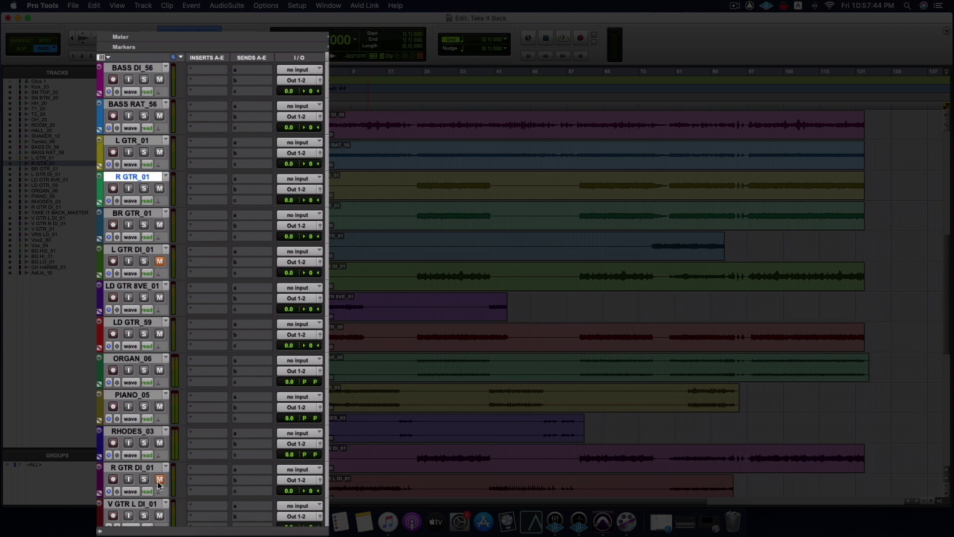
{"action": "left_click_drag", "start_coordinate": [149, 470], "coordinate": [141, 274]}
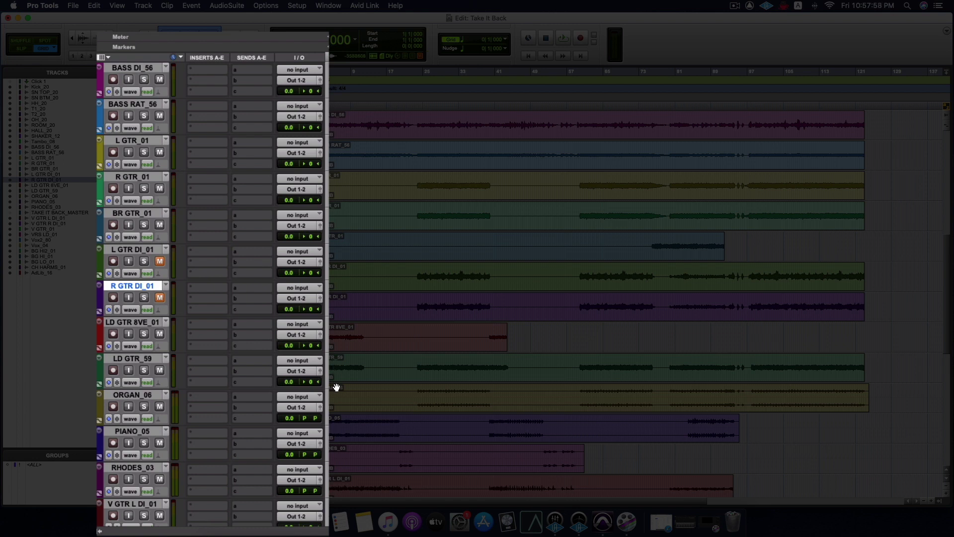
{"action": "scroll", "coordinate": [408, 397], "scroll_direction": "down", "scroll_amount": 1}
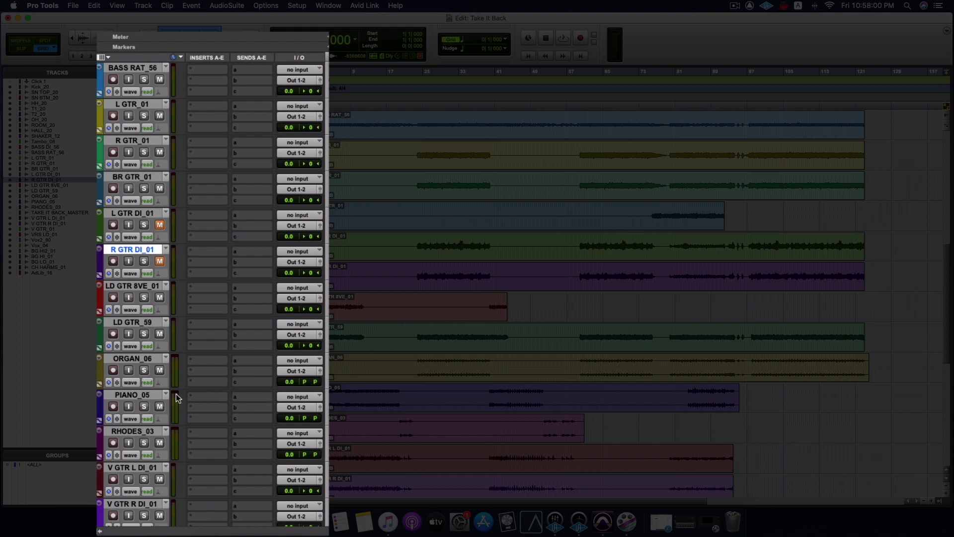
{"action": "scroll", "coordinate": [141, 412], "scroll_direction": "down", "scroll_amount": 1}
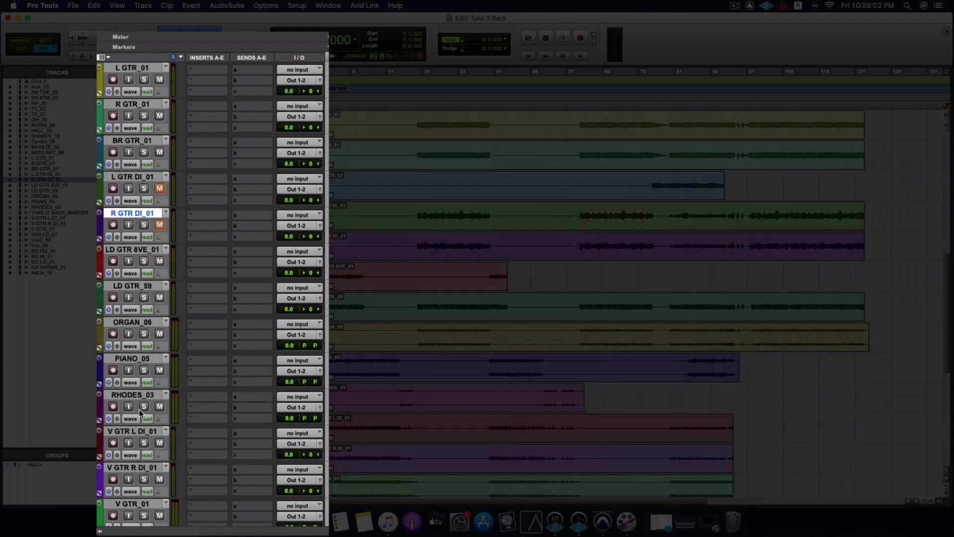
{"action": "left_click", "coordinate": [138, 433]}
{"action": "left_click", "coordinate": [159, 442]}
{"action": "left_click_drag", "start_coordinate": [134, 431], "coordinate": [130, 249]}
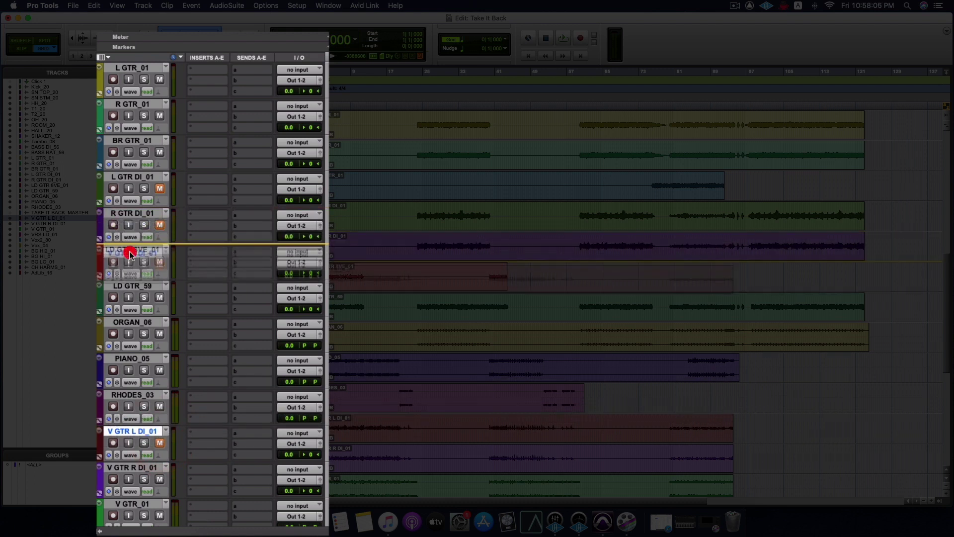
{"action": "left_click", "coordinate": [148, 467]}
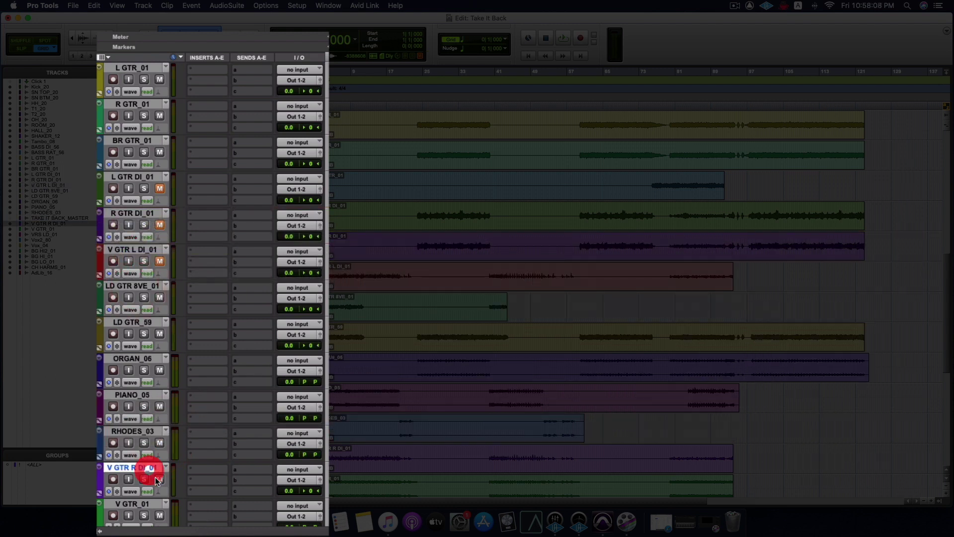
{"action": "left_click", "coordinate": [160, 479]}
{"action": "left_click_drag", "start_coordinate": [142, 467], "coordinate": [129, 276]}
Move V GTR_01 and VRS LD_01 together to directly below BR GTR_01.
{"action": "scroll", "coordinate": [149, 503], "scroll_direction": "down", "scroll_amount": 2}
{"action": "scroll", "coordinate": [149, 503], "scroll_direction": "down", "scroll_amount": 1}
{"action": "left_click", "coordinate": [134, 395]}
{"action": "left_click", "coordinate": [139, 434], "text": "shift"}
{"action": "left_click_drag", "start_coordinate": [138, 434], "coordinate": [94, 115]}
{"action": "scroll", "coordinate": [352, 292], "scroll_direction": "up", "scroll_amount": 8}
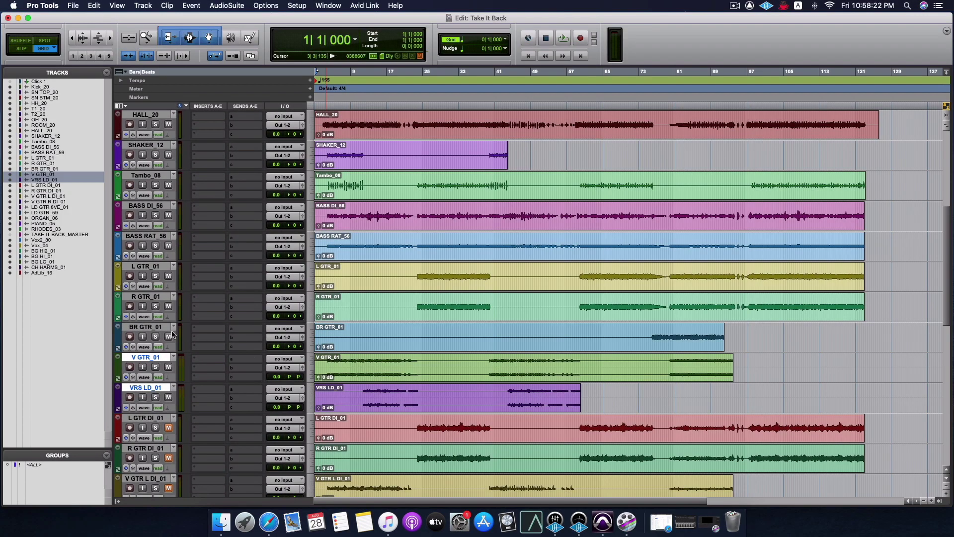
Move V GTR_01 up between BASS RAT_56 and L GTR_01 in the edit window.
{"action": "left_click", "coordinate": [136, 328]}
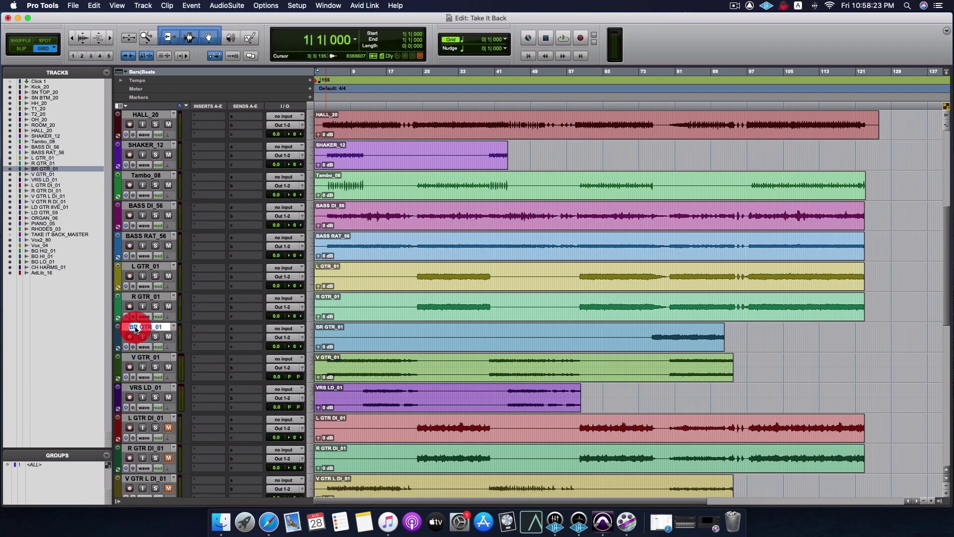
{"action": "left_click", "coordinate": [153, 362]}
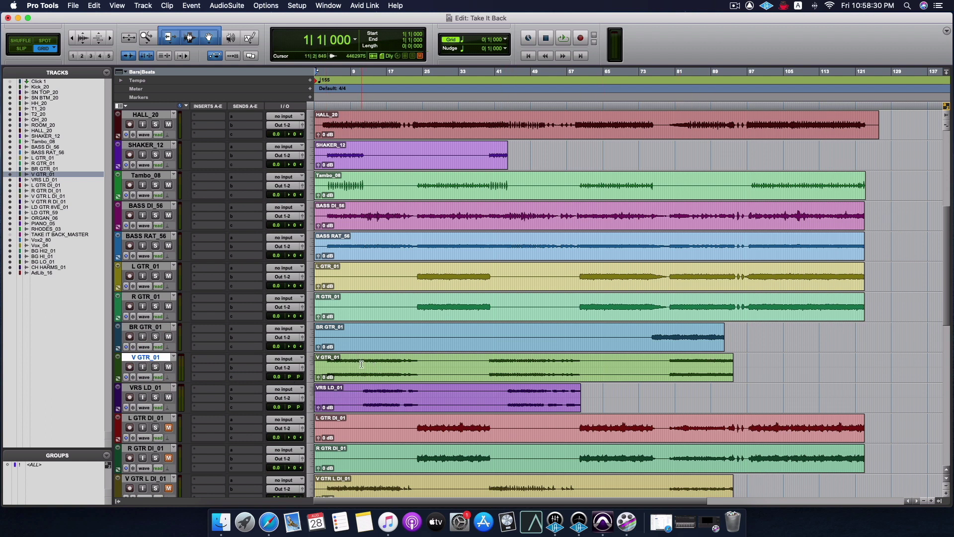
{"action": "left_click_drag", "start_coordinate": [158, 362], "coordinate": [174, 255]}
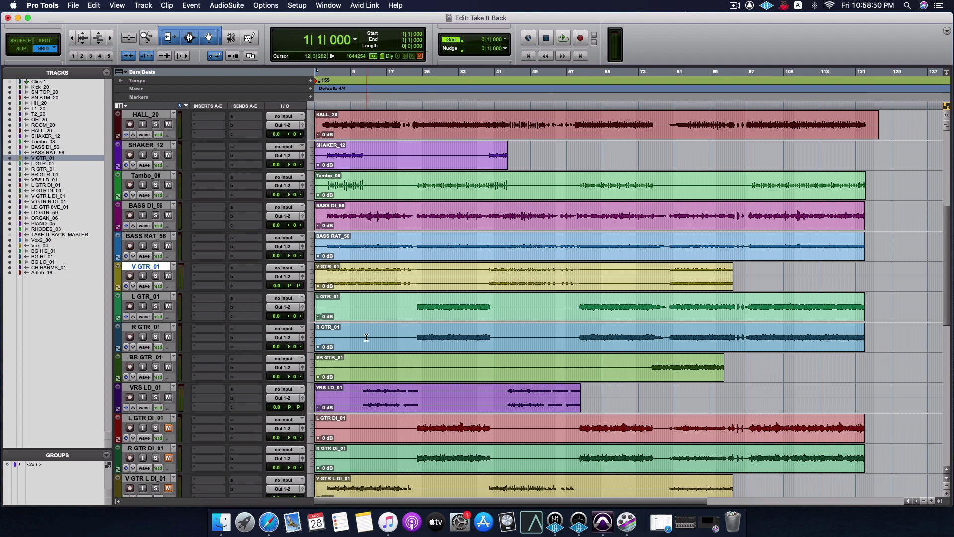
Hide and make inactive the four guitar DI tracks from L GTR DI_01 through V GTR R DI_01.
{"action": "scroll", "coordinate": [366, 348], "scroll_direction": "down", "scroll_amount": 3}
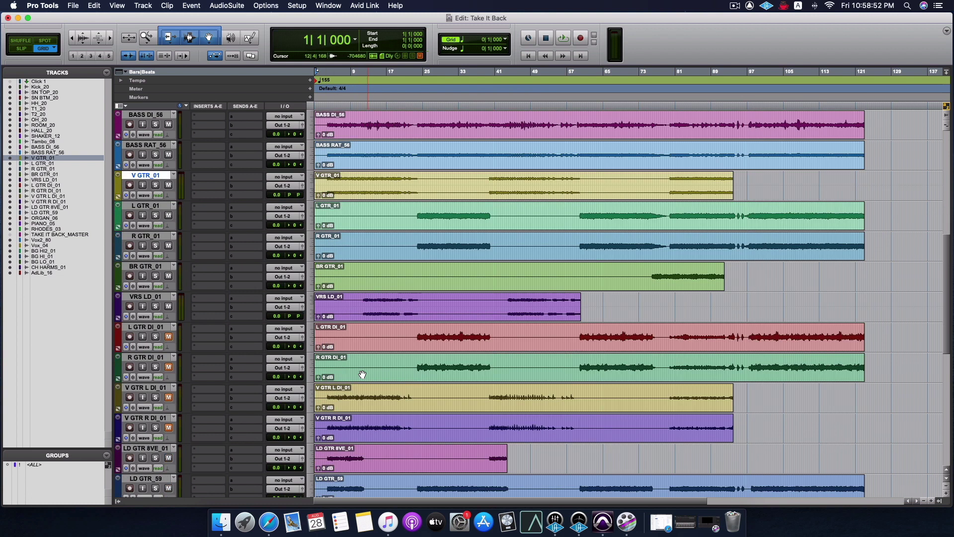
{"action": "left_click", "coordinate": [163, 328]}
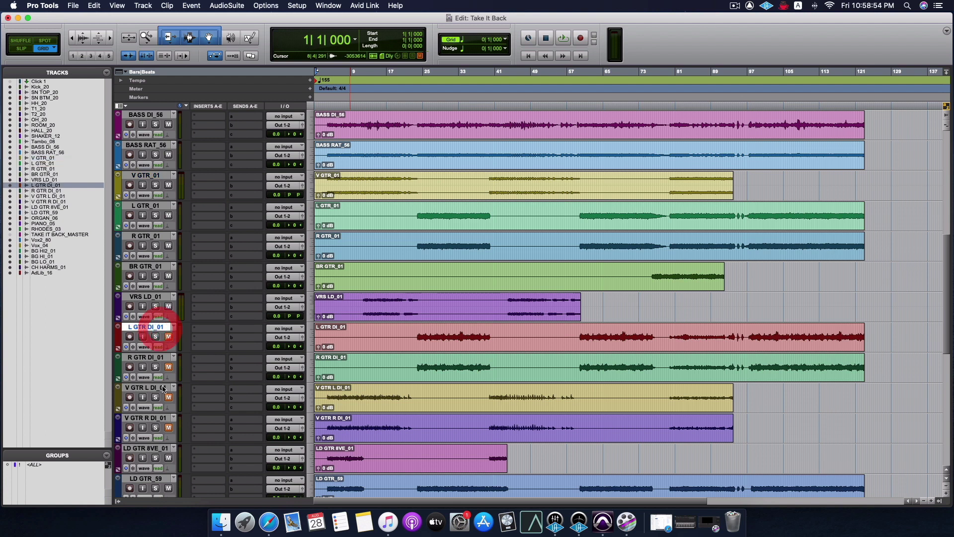
{"action": "left_click", "coordinate": [163, 418], "text": "shift"}
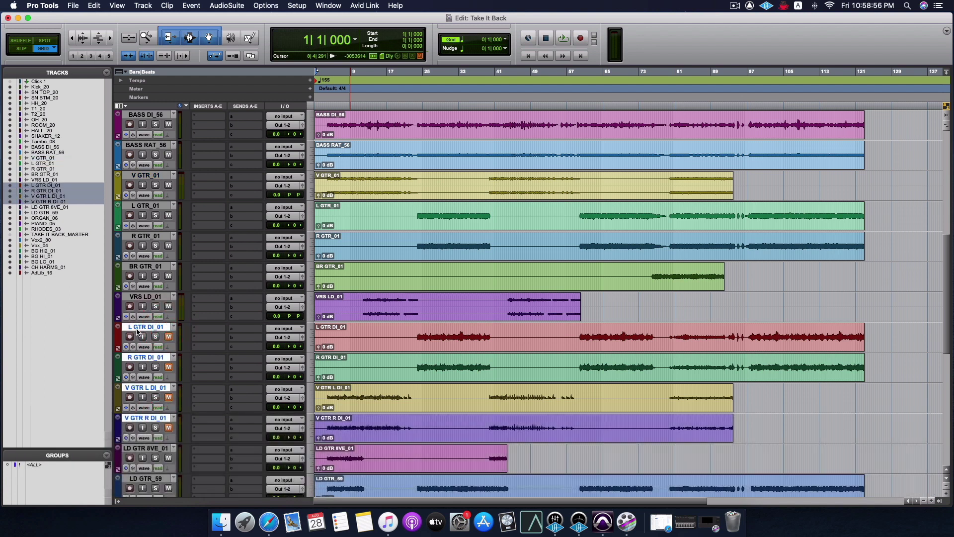
{"action": "right_click", "coordinate": [139, 327]}
{"action": "left_click", "coordinate": [157, 338]}
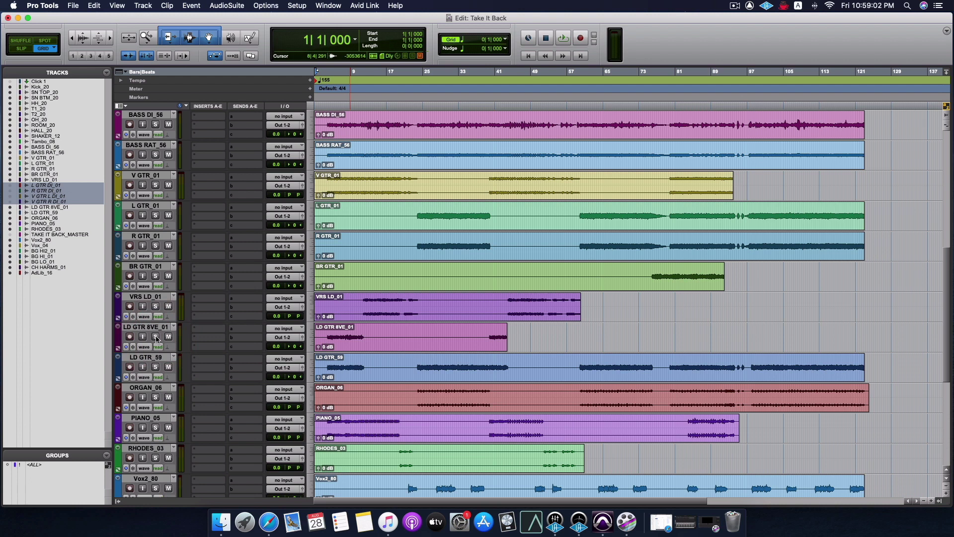
Move VRS LD_01 up between R GTR_01 and BR GTR_01 in the edit window.
{"action": "left_click", "coordinate": [152, 297]}
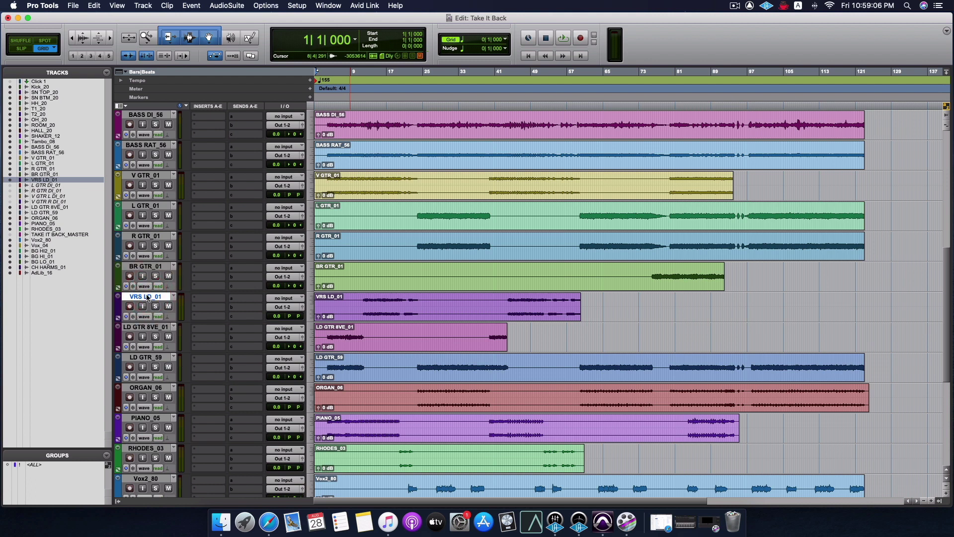
{"action": "left_click_drag", "start_coordinate": [147, 298], "coordinate": [145, 266]}
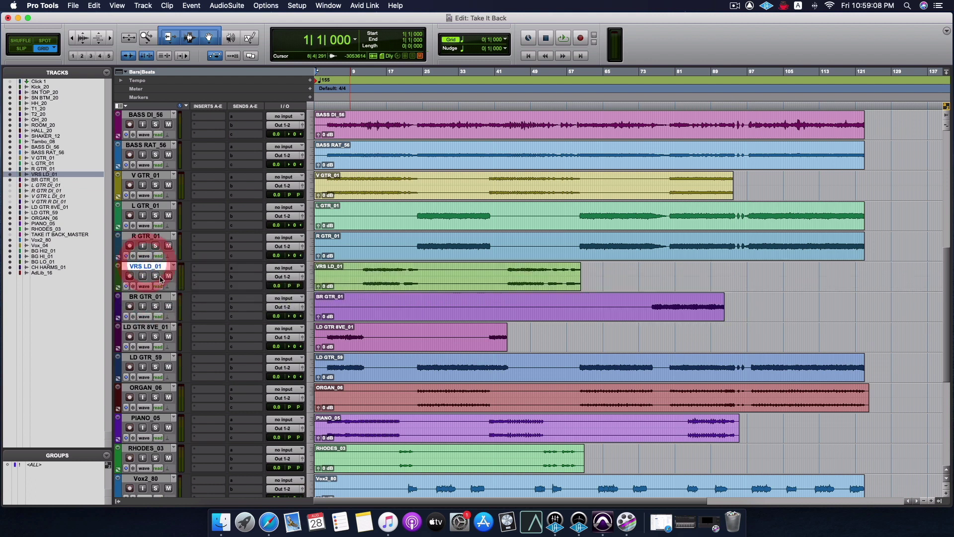
Reorder the lead guitar tracks below R GTR_01 as LD GTR_59, LD GTR 8VE_01, VRS LD_01, with BR GTR_01 last.
{"action": "left_click_drag", "start_coordinate": [162, 328], "coordinate": [155, 290]}
{"action": "left_click_drag", "start_coordinate": [159, 358], "coordinate": [158, 321]}
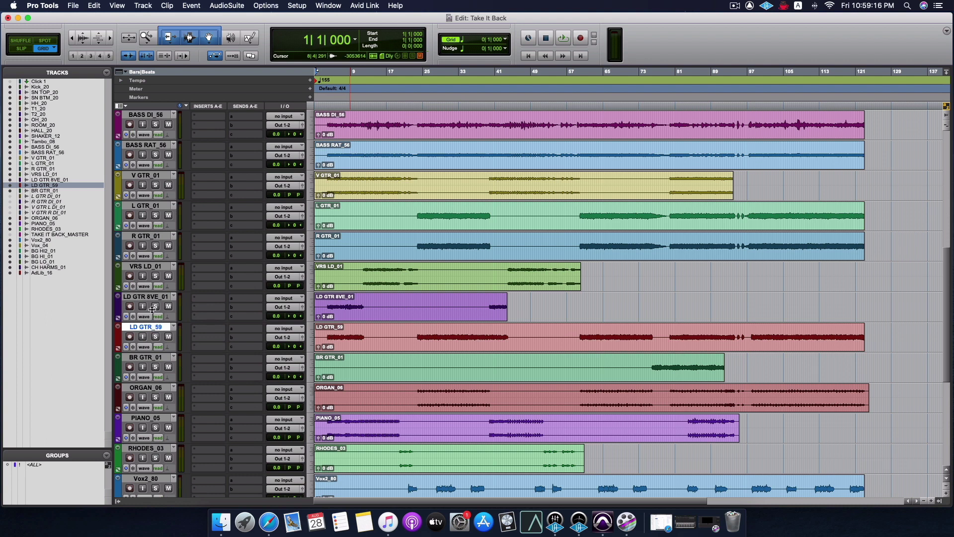
{"action": "left_click_drag", "start_coordinate": [143, 328], "coordinate": [141, 266]}
{"action": "left_click_drag", "start_coordinate": [144, 329], "coordinate": [142, 291]}
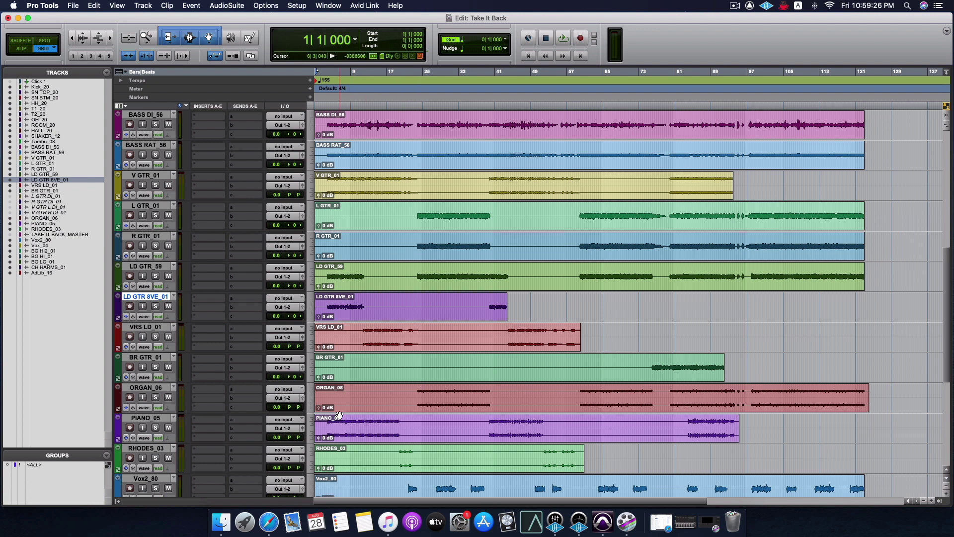
Move the Vox_04 track above Vox2_80, directly below RHODES_03.
{"action": "scroll", "coordinate": [339, 415], "scroll_direction": "down", "scroll_amount": 1}
{"action": "scroll", "coordinate": [340, 415], "scroll_direction": "down", "scroll_amount": 3}
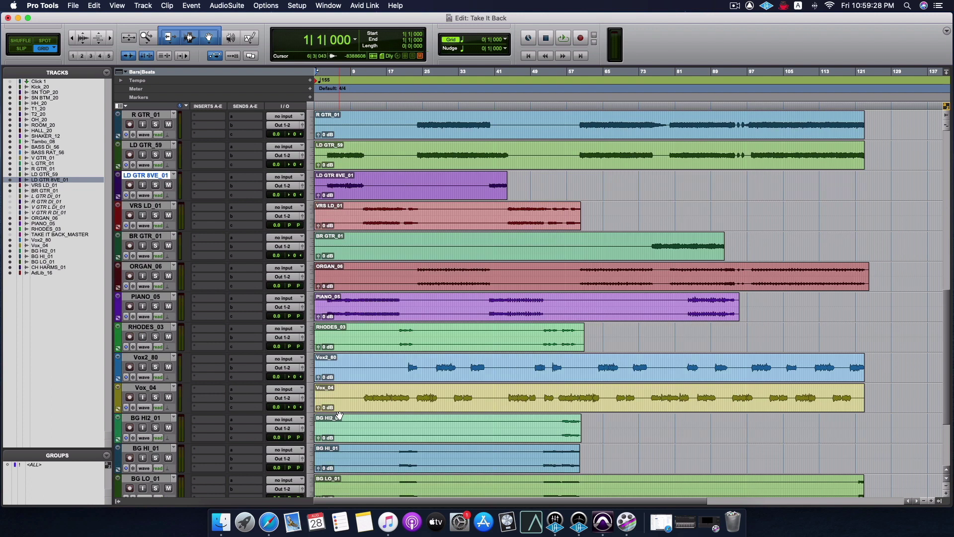
{"action": "scroll", "coordinate": [340, 415], "scroll_direction": "down", "scroll_amount": 4}
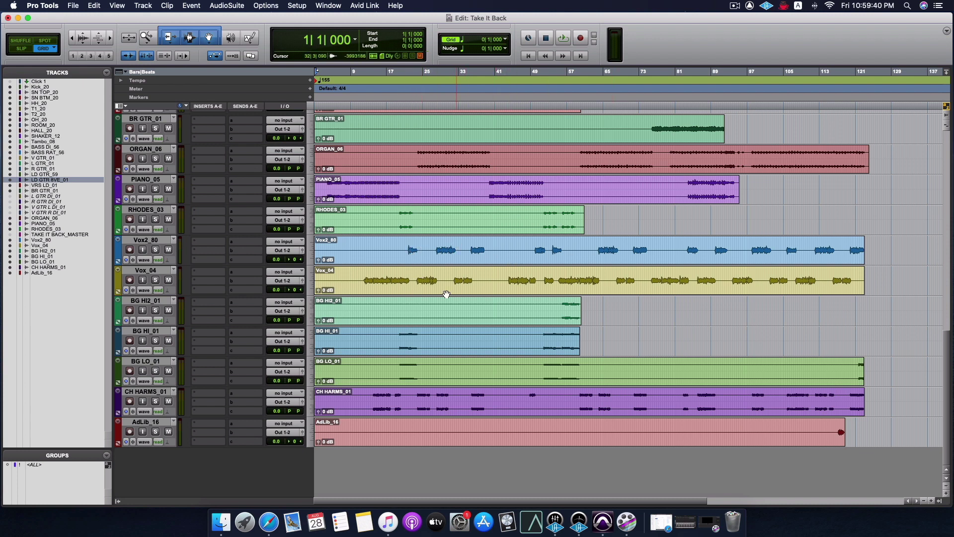
{"action": "left_click_drag", "start_coordinate": [138, 273], "coordinate": [133, 243]}
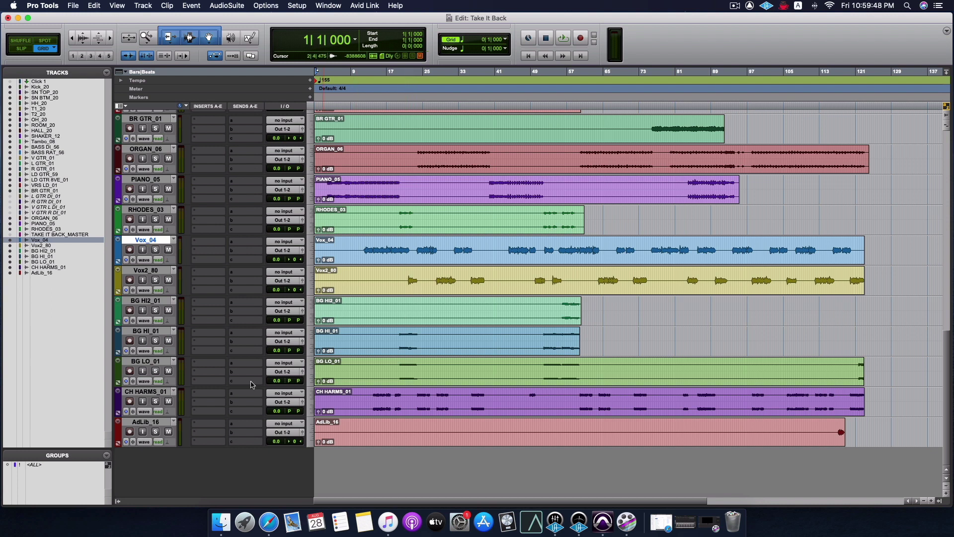
Reorder the backing vocals below Vox2_80 as CH HARMS_01, BG LO_01, BG HI_01, BG HI2_01.
{"action": "left_click_drag", "start_coordinate": [155, 394], "coordinate": [153, 301]}
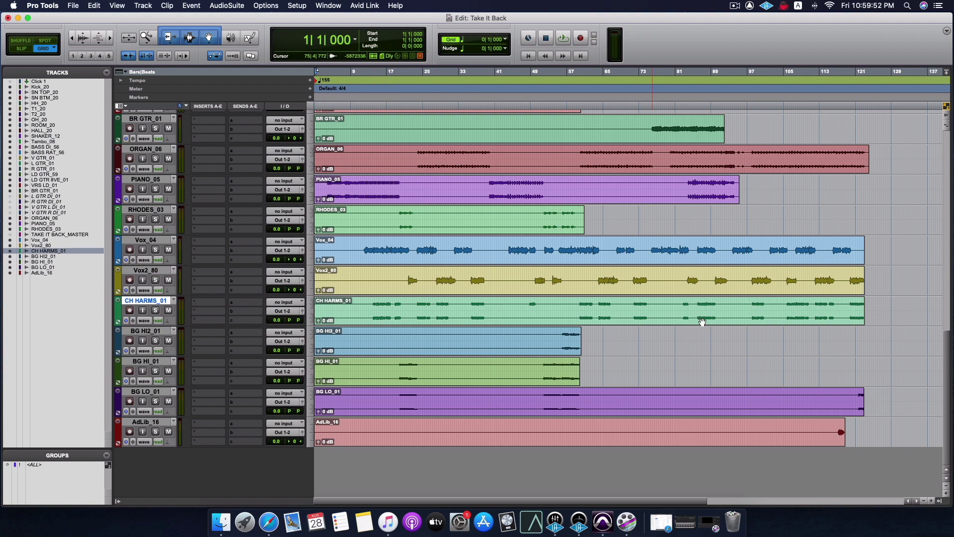
{"action": "left_click_drag", "start_coordinate": [144, 362], "coordinate": [143, 329]}
{"action": "left_click_drag", "start_coordinate": [146, 391], "coordinate": [150, 332]}
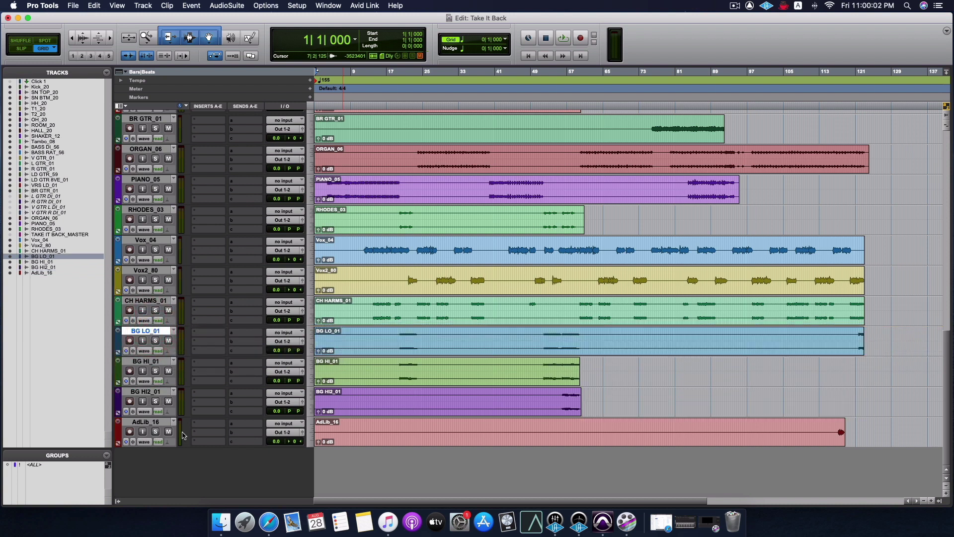
Show the Mix window and review the channel order from Kick_20 through AdLib_16.
{"action": "scroll", "coordinate": [379, 401], "scroll_direction": "up", "scroll_amount": 15}
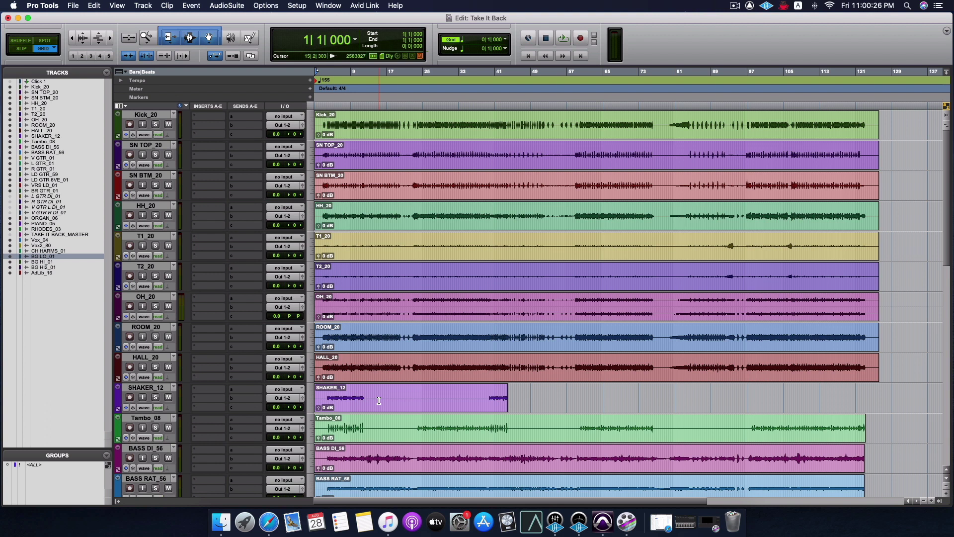
{"action": "key", "text": "super+equal"}
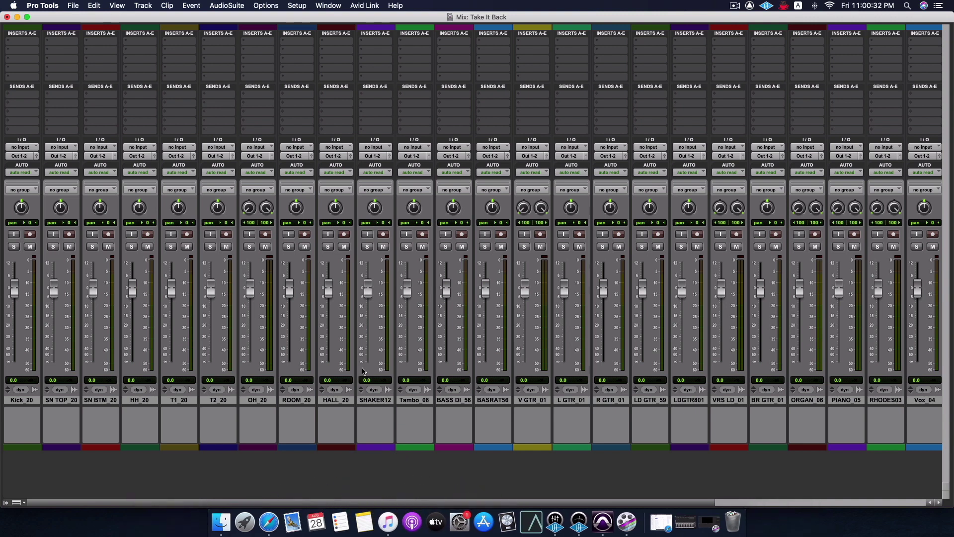
{"action": "scroll", "coordinate": [363, 371], "scroll_direction": "right", "scroll_amount": 5}
{"action": "scroll", "coordinate": [363, 371], "scroll_direction": "left", "scroll_amount": 5}
{"action": "scroll", "coordinate": [447, 395], "scroll_direction": "right", "scroll_amount": 5}
{"action": "scroll", "coordinate": [447, 395], "scroll_direction": "right", "scroll_amount": 2}
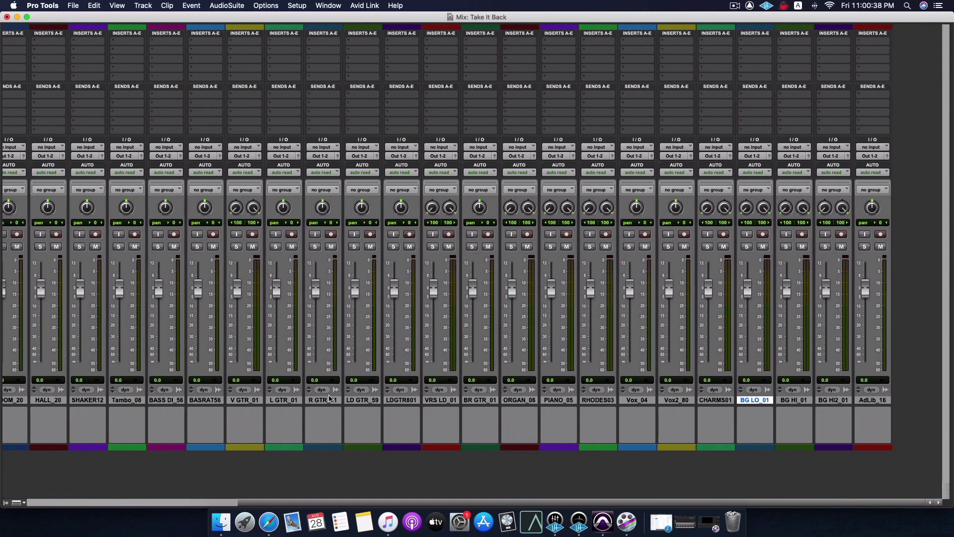
{"action": "scroll", "coordinate": [772, 395], "scroll_direction": "left", "scroll_amount": 6}
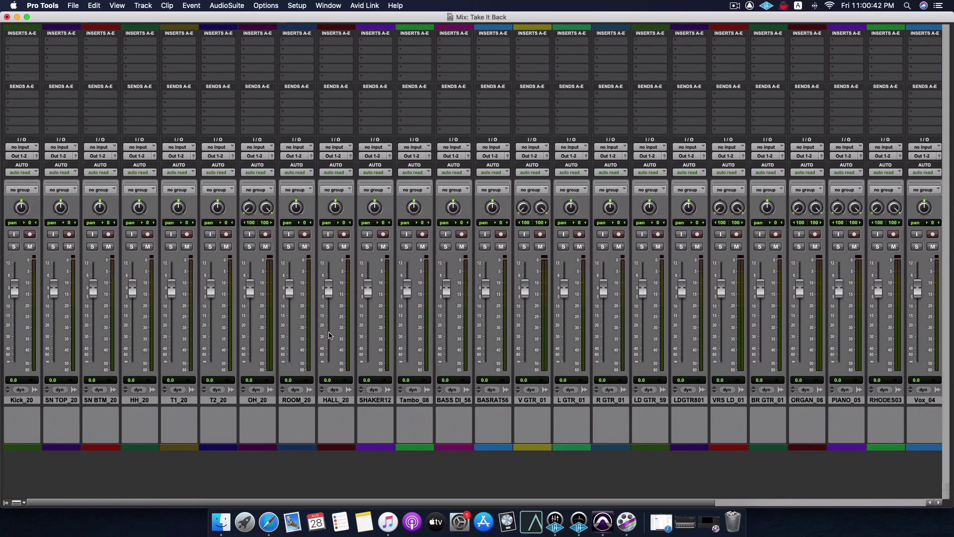
Rename the Kick_20, SN TOP_20 and SN BTM_20 tracks as KICK, SNR TOP and SNR BTM.
{"action": "double_click", "coordinate": [23, 400]}
{"action": "type", "text": "KICK"}
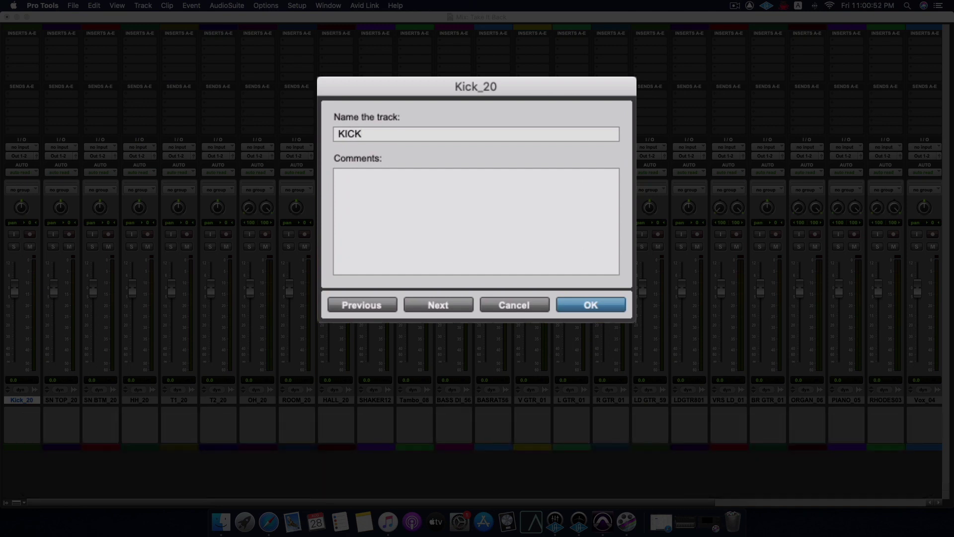
{"action": "left_click", "coordinate": [437, 305]}
{"action": "type", "text": "SNR TOP"}
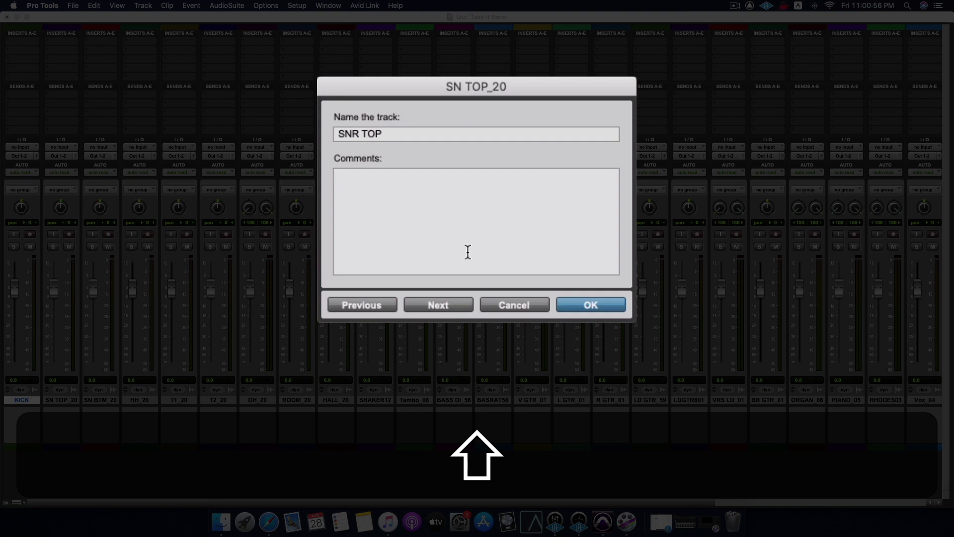
{"action": "left_click", "coordinate": [446, 305]}
{"action": "type", "text": "SNR BTM"}
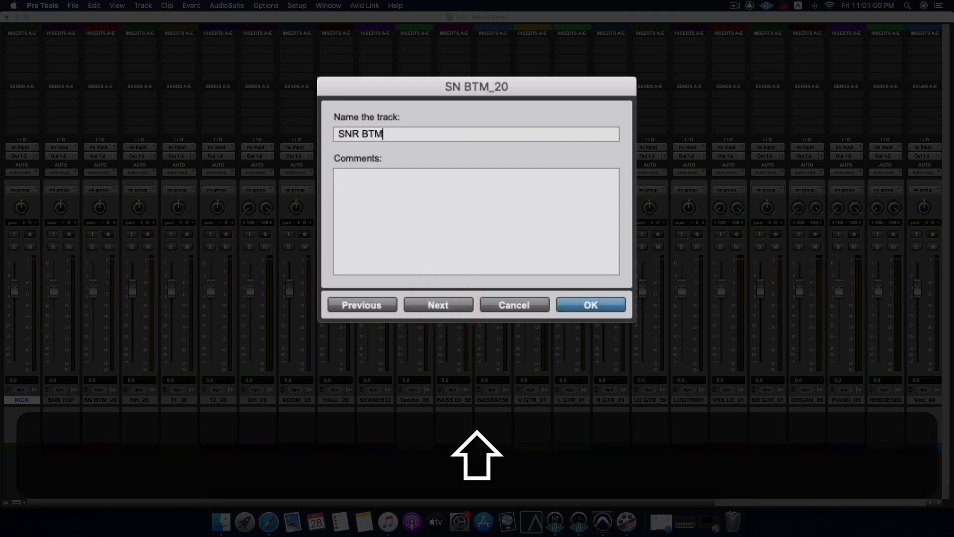
{"action": "left_click", "coordinate": [455, 307]}
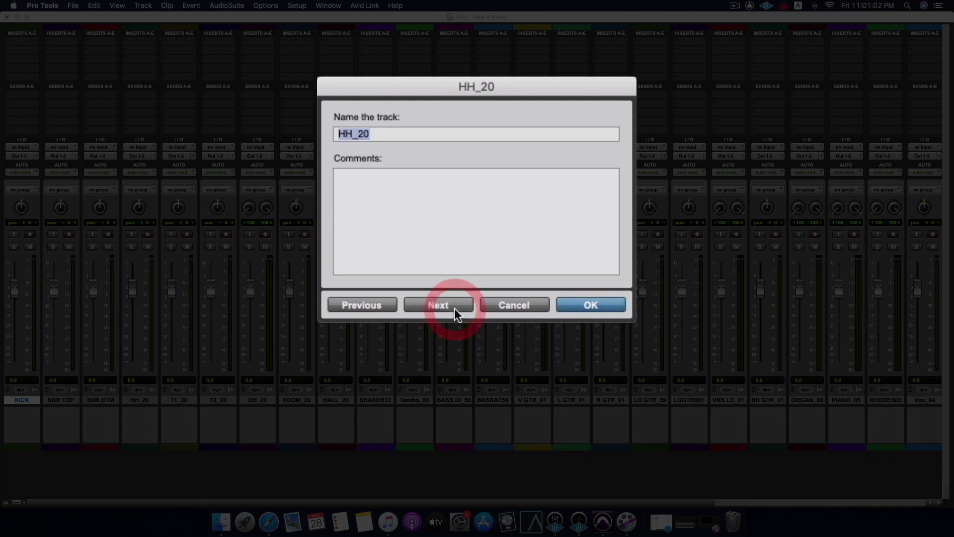
Rename the HH_20 track as HIHATS and the T1_20 track as T1.
{"action": "type", "text": "HIHATS"}
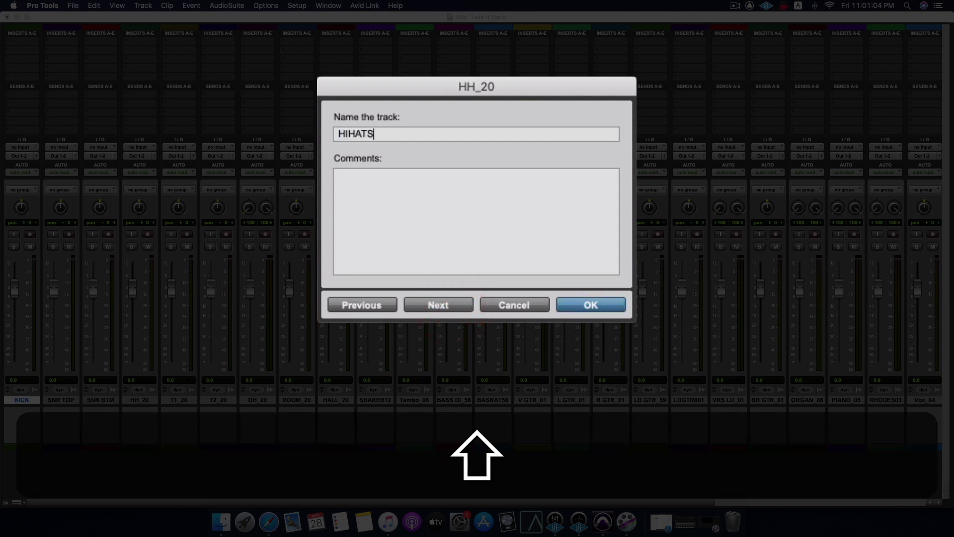
{"action": "left_click", "coordinate": [452, 302]}
{"action": "type", "text": "t1"}
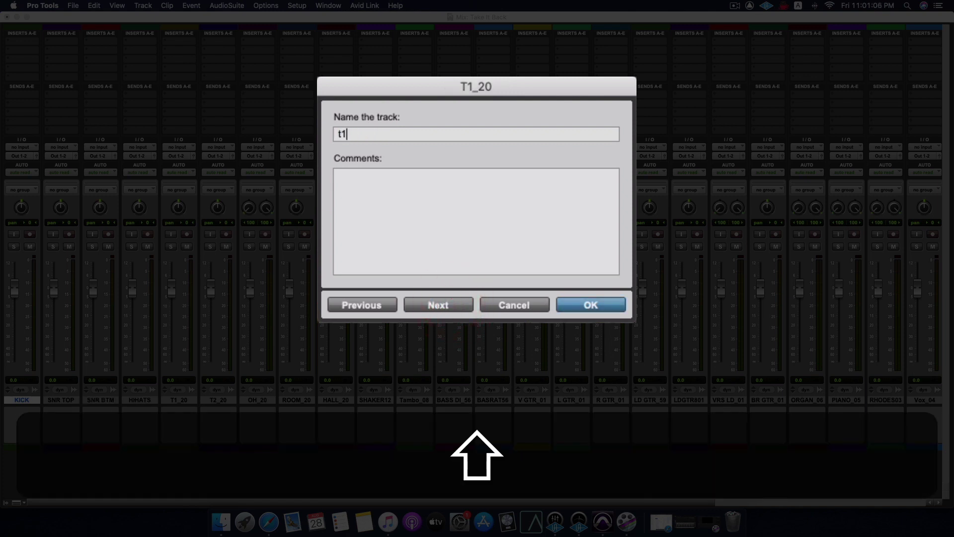
{"action": "key", "text": "BackSpace"}
{"action": "key", "text": "BackSpace"}
{"action": "type", "text": "T1"}
{"action": "left_click", "coordinate": [451, 298]}
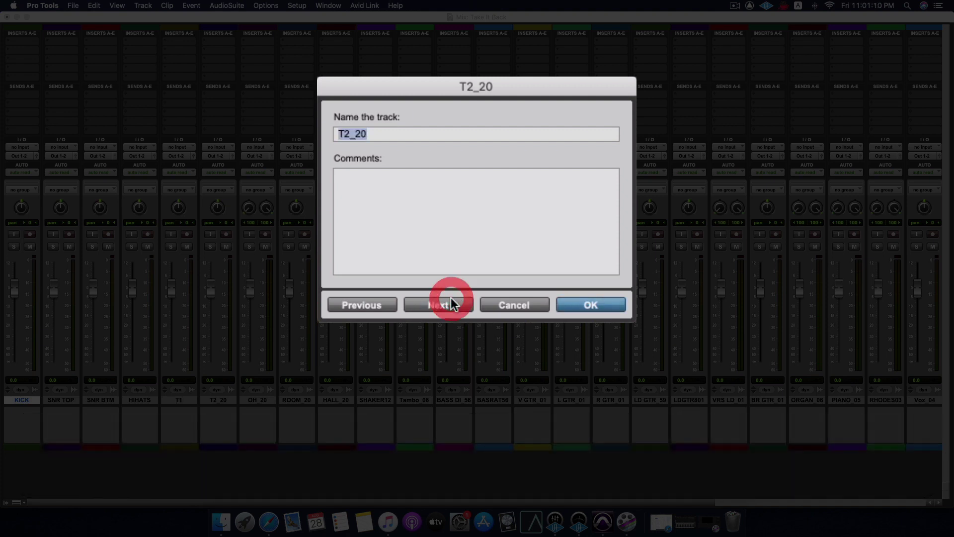
Rename the T2_20 track as T2 and the OH_20 track as OH.
{"action": "key", "text": "Right"}
{"action": "key", "text": "BackSpace"}
{"action": "key", "text": "BackSpace"}
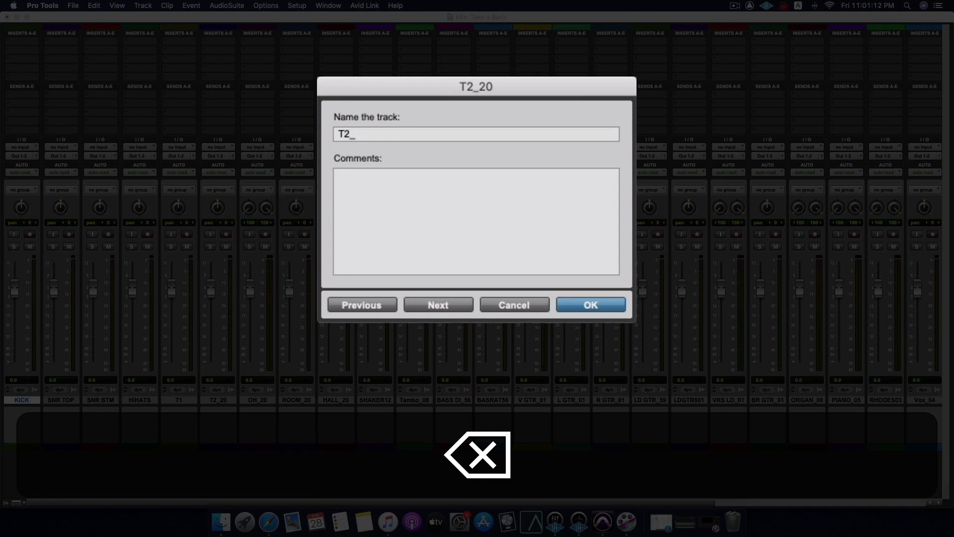
{"action": "left_click", "coordinate": [451, 302]}
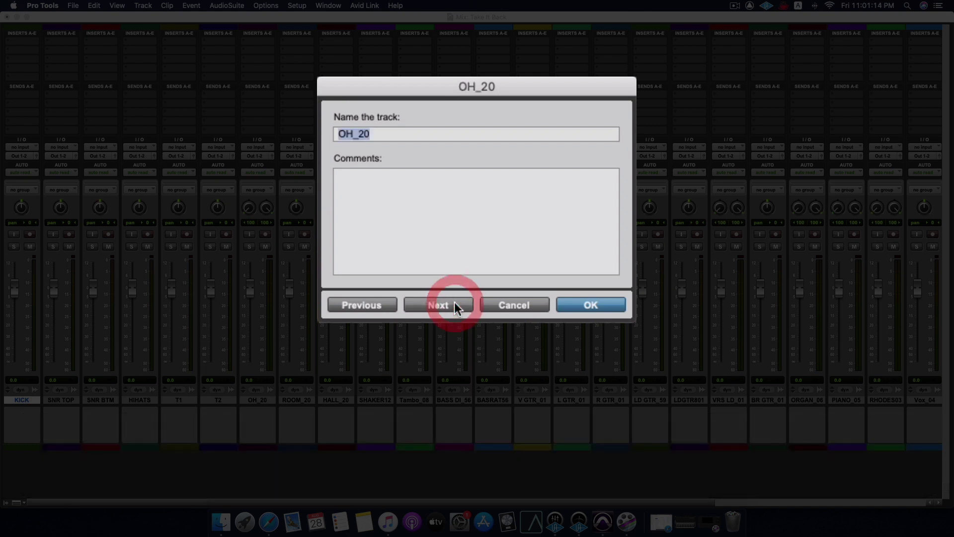
{"action": "type", "text": "OH"}
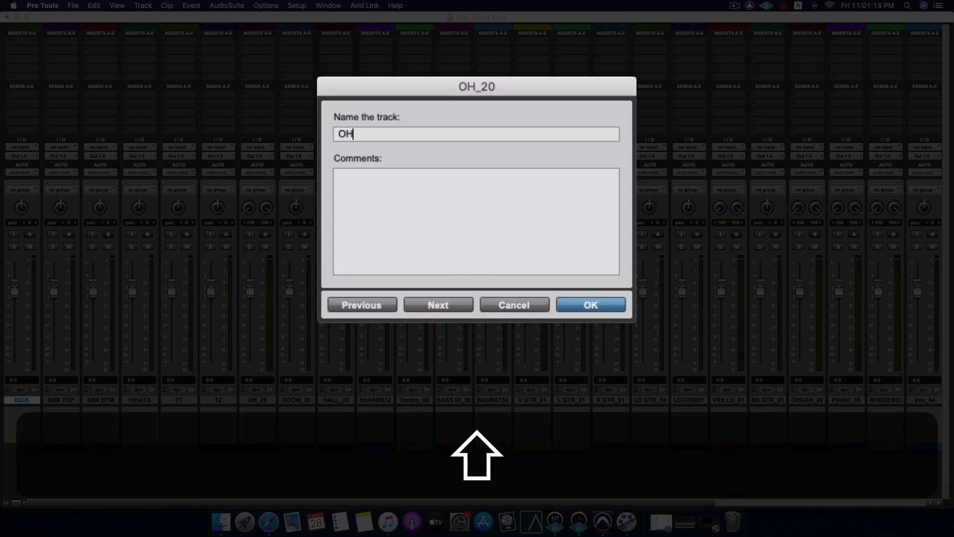
{"action": "left_click", "coordinate": [454, 304]}
Remove the _20 suffix from the ROOM and HALL track names.
{"action": "key", "text": "Right"}
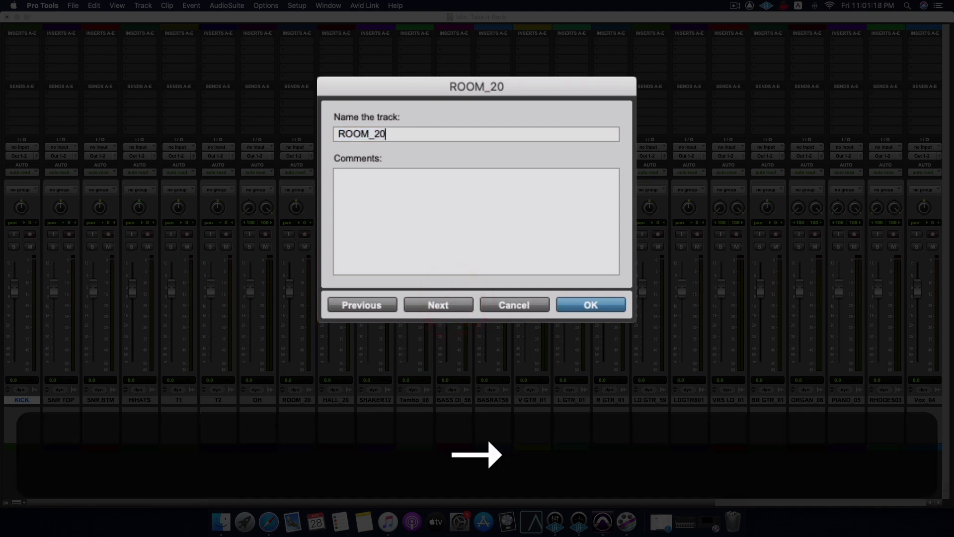
{"action": "key", "text": "BackSpace"}
{"action": "key", "text": "BackSpace"}
{"action": "key", "text": "BackSpace"}
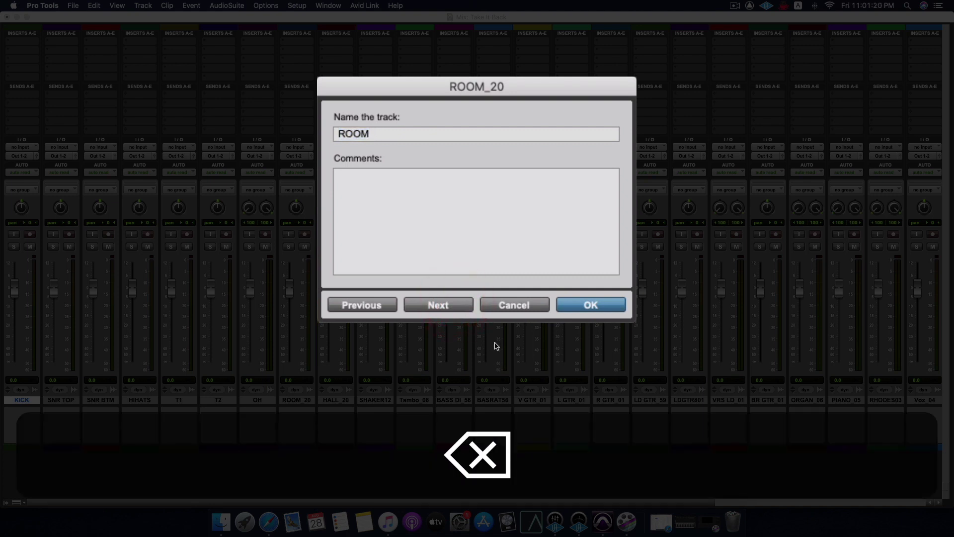
{"action": "left_click", "coordinate": [444, 307]}
{"action": "key", "text": "Right"}
{"action": "key", "text": "BackSpace"}
{"action": "key", "text": "BackSpace"}
{"action": "key", "text": "BackSpace"}
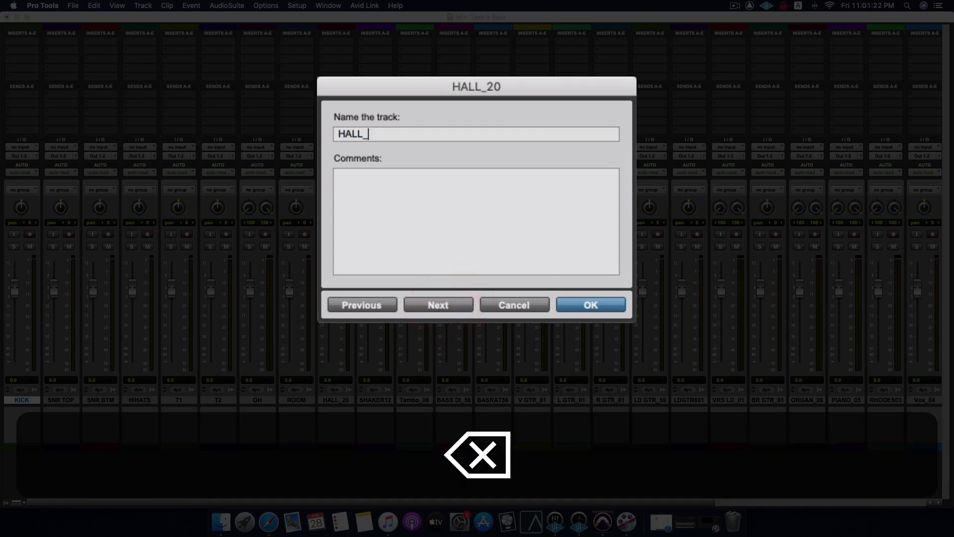
{"action": "left_click", "coordinate": [442, 300]}
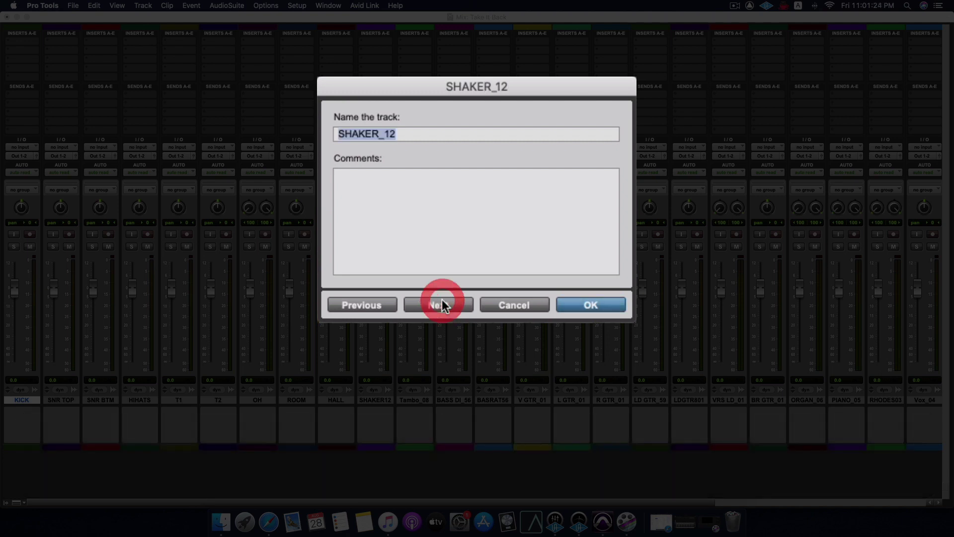
Rename the SHAKER_12 track as SHAKER and the Tambo_08 track as TAMB.
{"action": "key", "text": "Right"}
{"action": "key", "text": "BackSpace"}
{"action": "key", "text": "BackSpace"}
{"action": "key", "text": "BackSpace"}
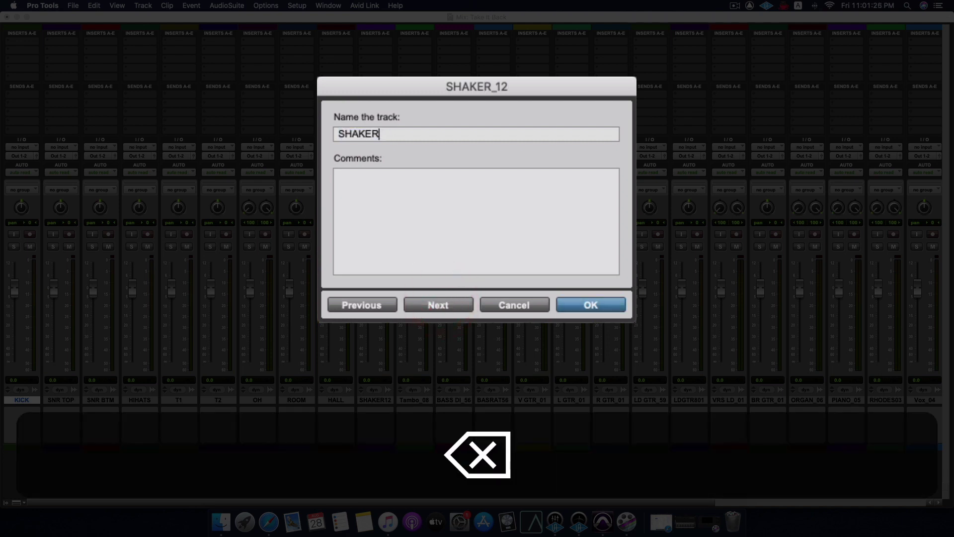
{"action": "left_click", "coordinate": [444, 305]}
{"action": "type", "text": "TAMB"}
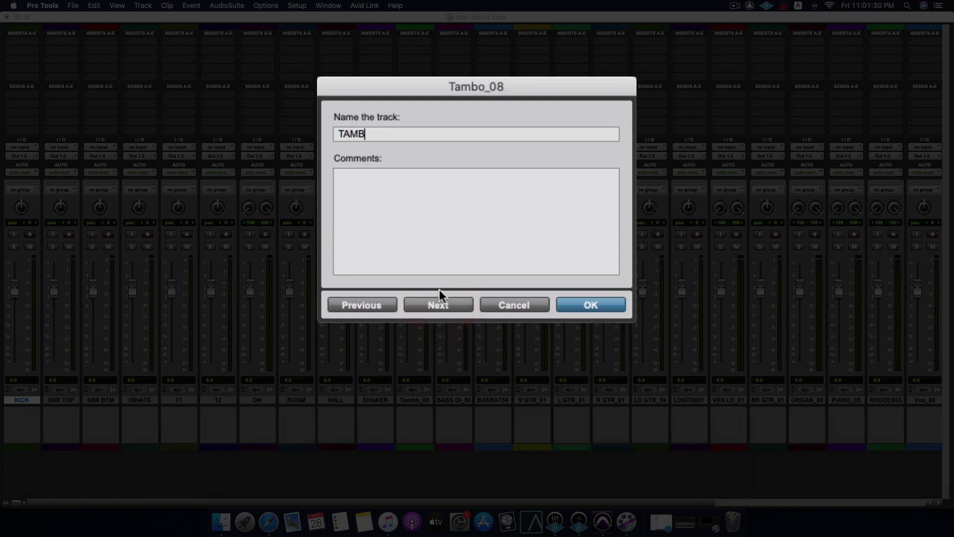
{"action": "left_click", "coordinate": [435, 305]}
Remove the _56 suffix from the BASS DI and BASS RAT track names and close the naming dialog.
{"action": "left_click", "coordinate": [420, 130]}
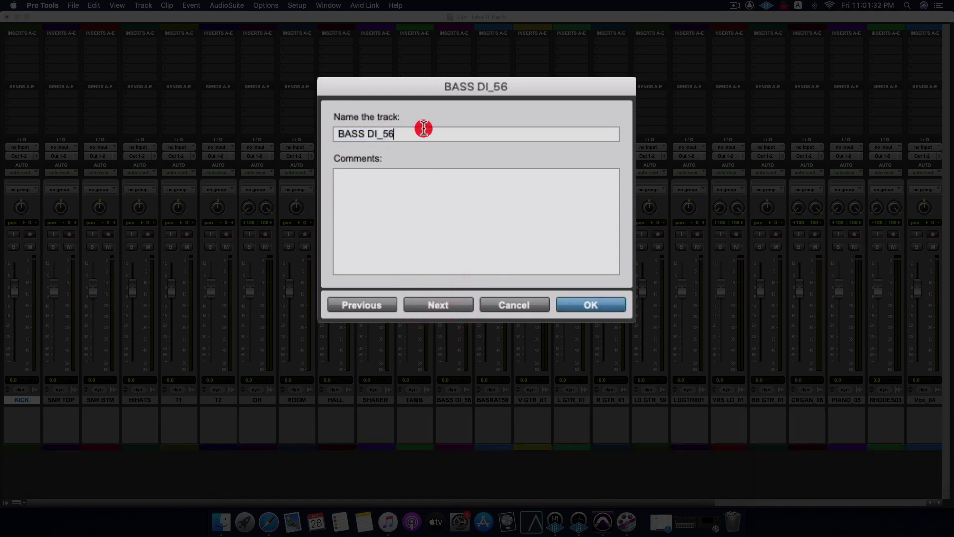
{"action": "key", "text": "BackSpace"}
{"action": "key", "text": "BackSpace"}
{"action": "key", "text": "BackSpace"}
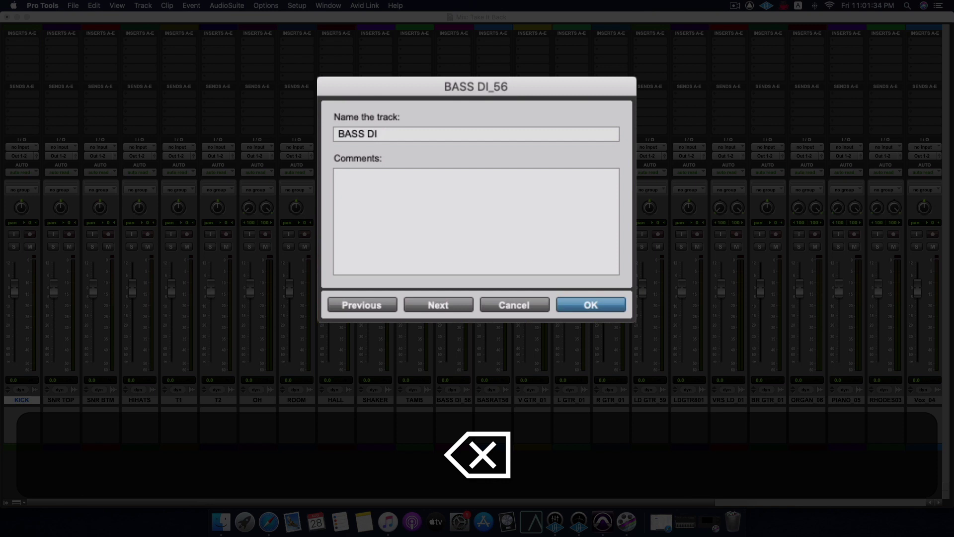
{"action": "left_click", "coordinate": [436, 305]}
{"action": "left_click", "coordinate": [420, 134]}
{"action": "key", "text": "BackSpace"}
{"action": "key", "text": "BackSpace"}
{"action": "key", "text": "BackSpace"}
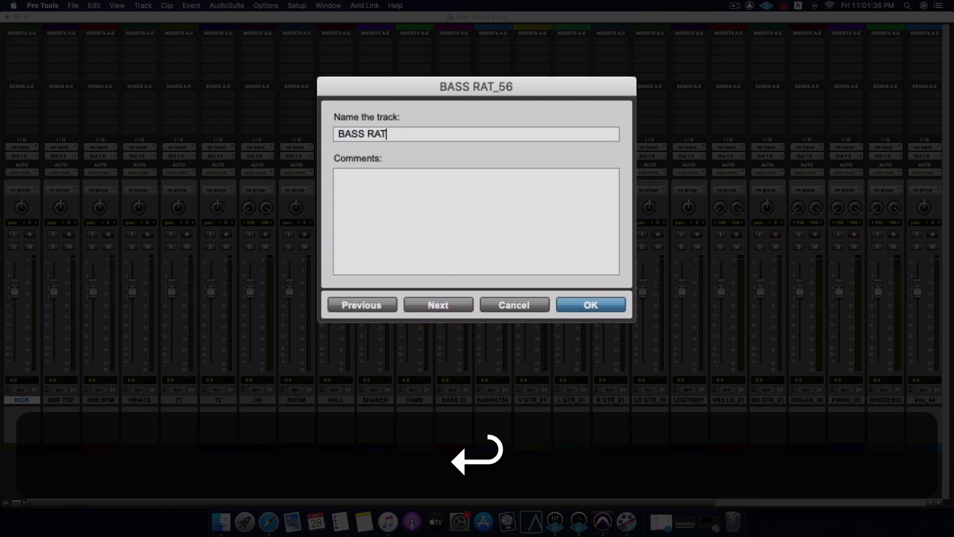
{"action": "key", "text": "Return"}
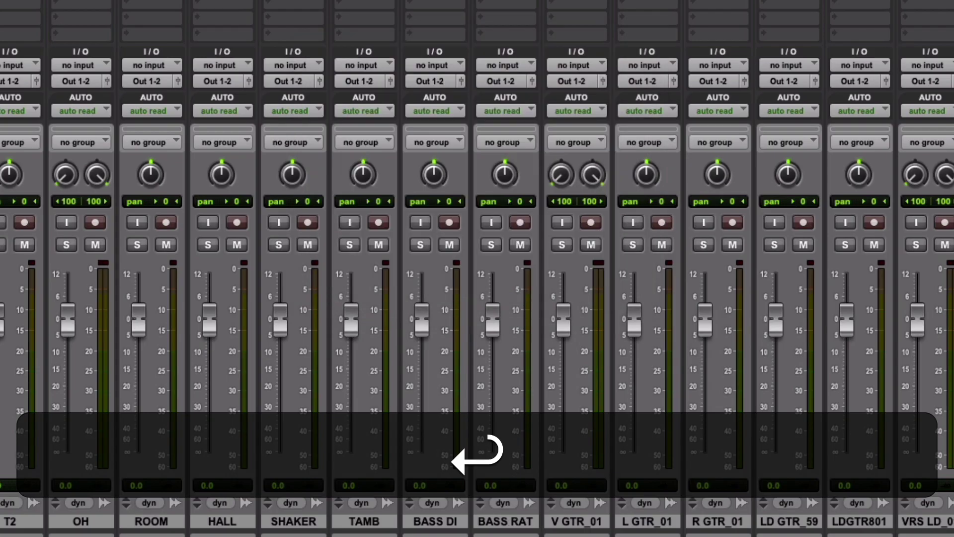
Rename the V GTR_01 track as GTR 1 and the L GTR_01 track as GTR 2L.
{"action": "double_click", "coordinate": [591, 521]}
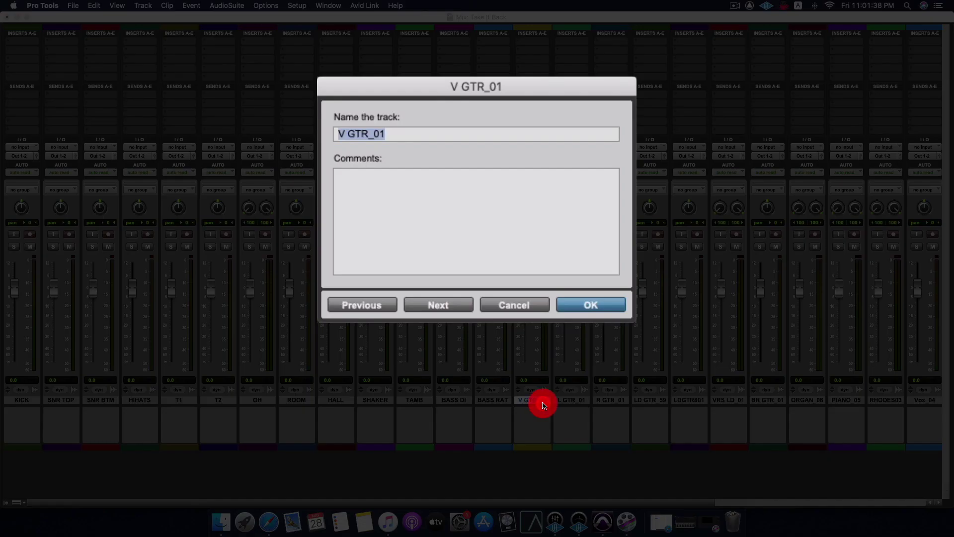
{"action": "type", "text": "GTR 1"}
{"action": "key", "text": "Return"}
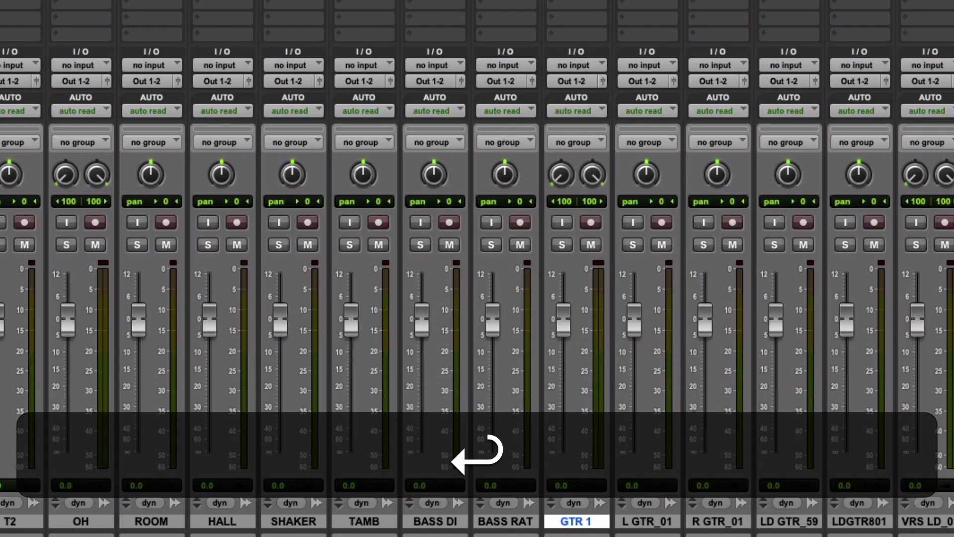
{"action": "double_click", "coordinate": [645, 522]}
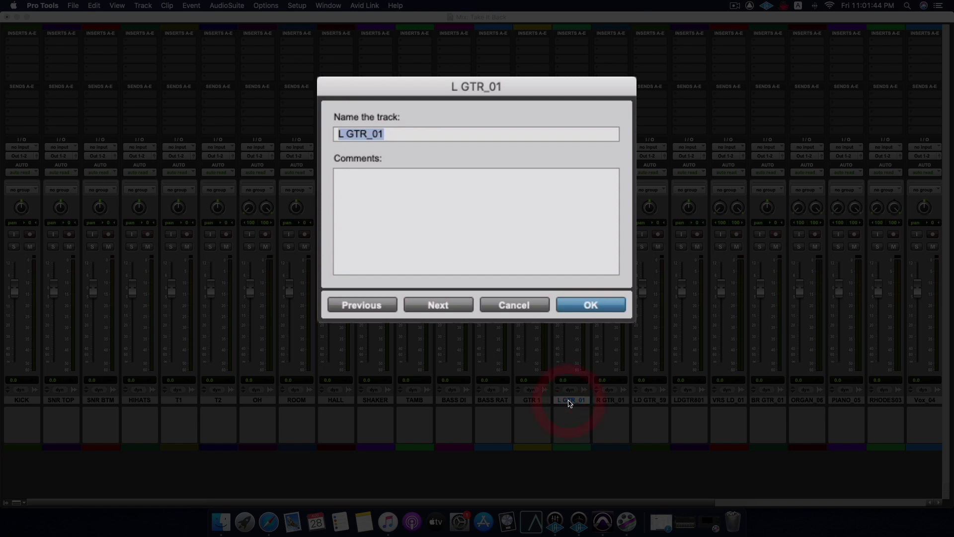
{"action": "type", "text": "GTR 2"}
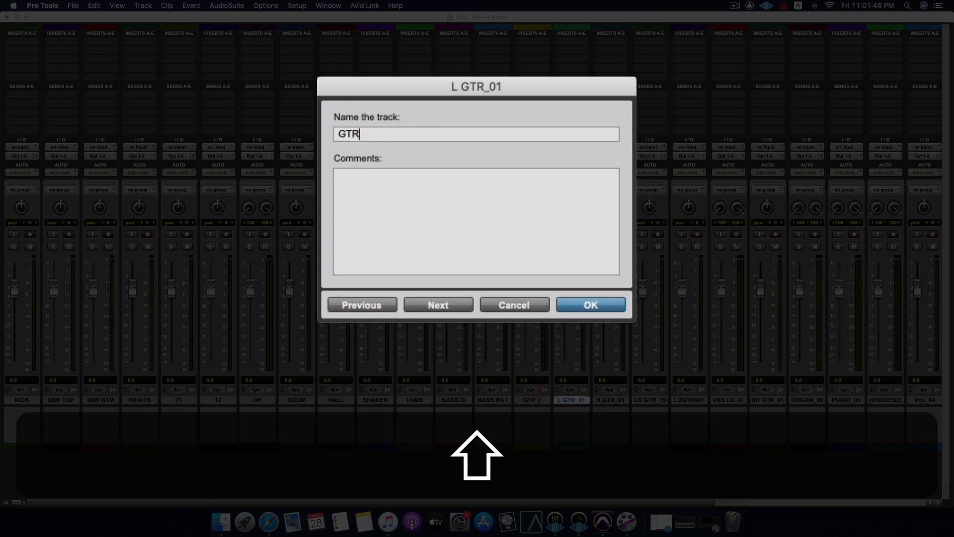
{"action": "type", "text": "L"}
{"action": "key", "text": "Return"}
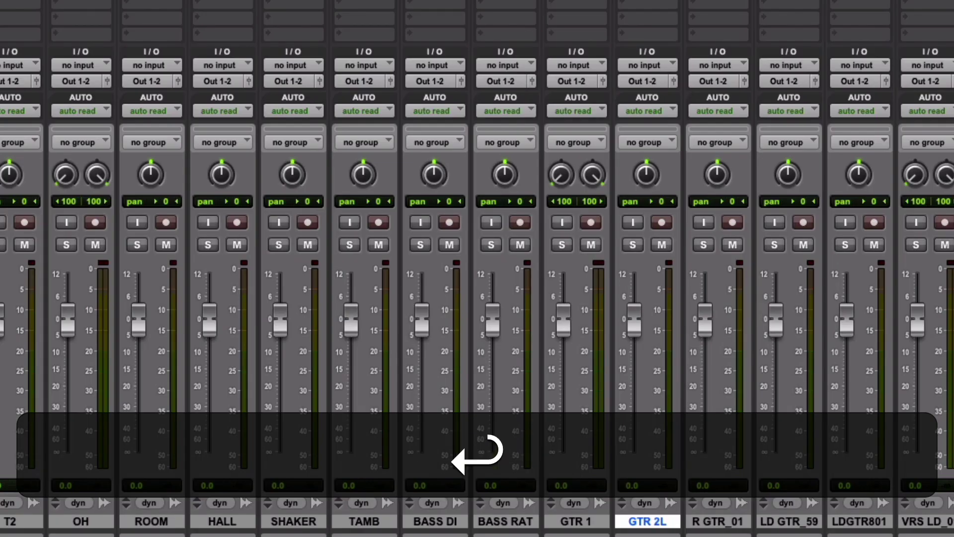
Rename the R GTR_01 track as GTR 2R.
{"action": "double_click", "coordinate": [612, 400]}
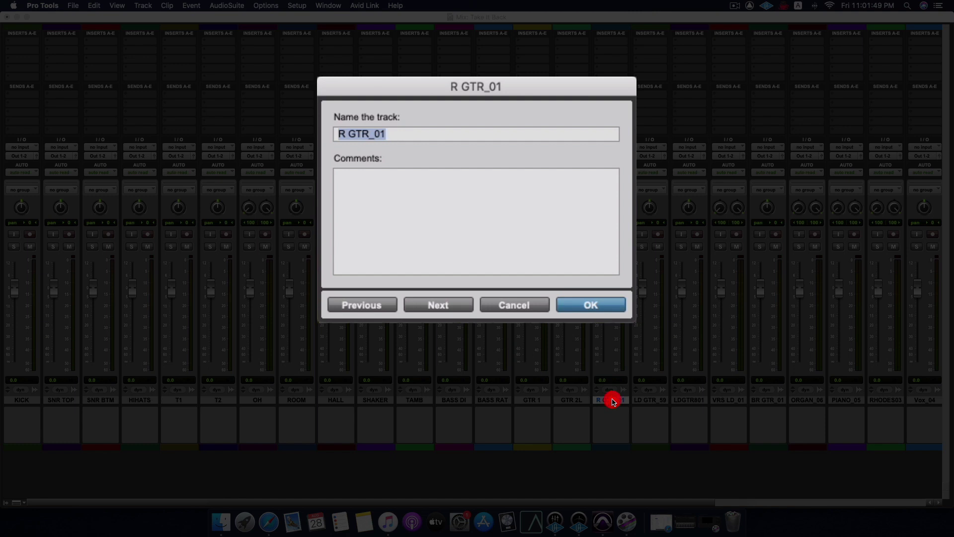
{"action": "type", "text": "GTR 2"}
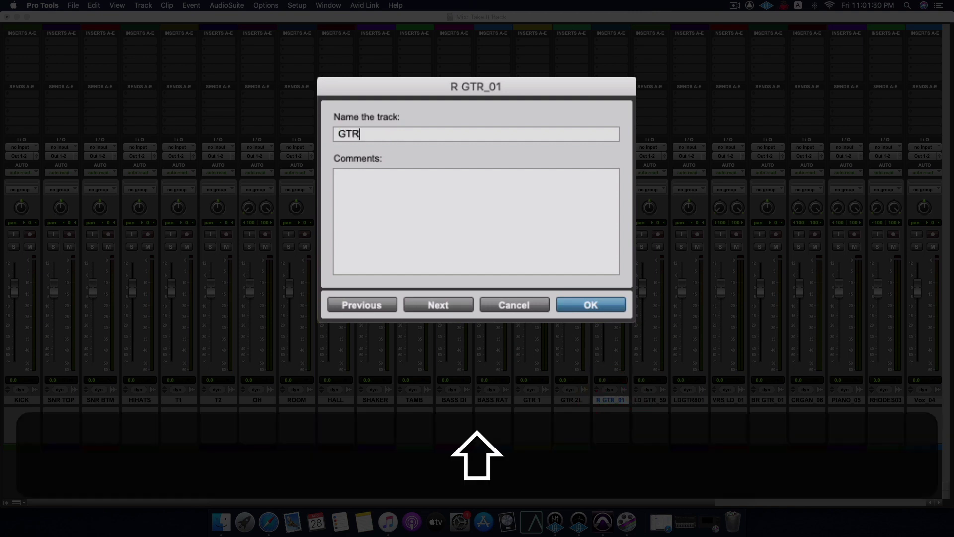
{"action": "type", "text": " R"}
{"action": "key", "text": "BackSpace"}
{"action": "key", "text": "BackSpace"}
{"action": "type", "text": "R"}
{"action": "key", "text": "Return"}
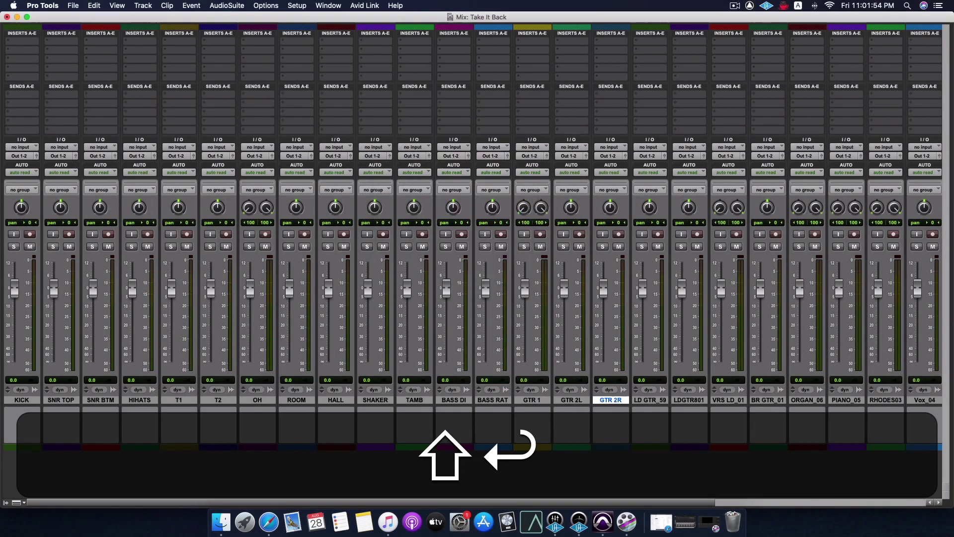
In the Edit window, rename the LD GTR_59 track as GTR 3 and the LD GTR 8VE_01 track as GTR 4.
{"action": "key", "text": "super+equal"}
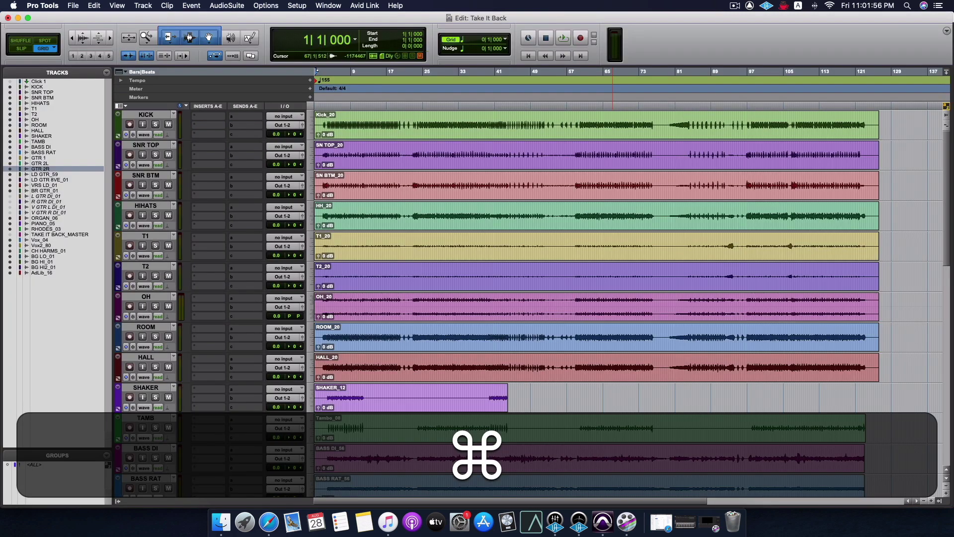
{"action": "scroll", "coordinate": [594, 404], "scroll_direction": "down", "scroll_amount": 4}
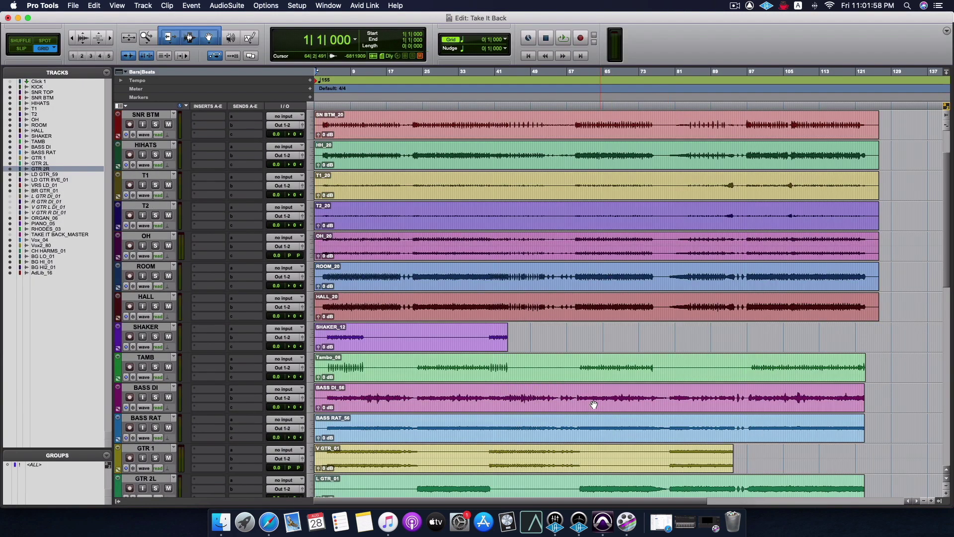
{"action": "scroll", "coordinate": [594, 404], "scroll_direction": "down", "scroll_amount": 4}
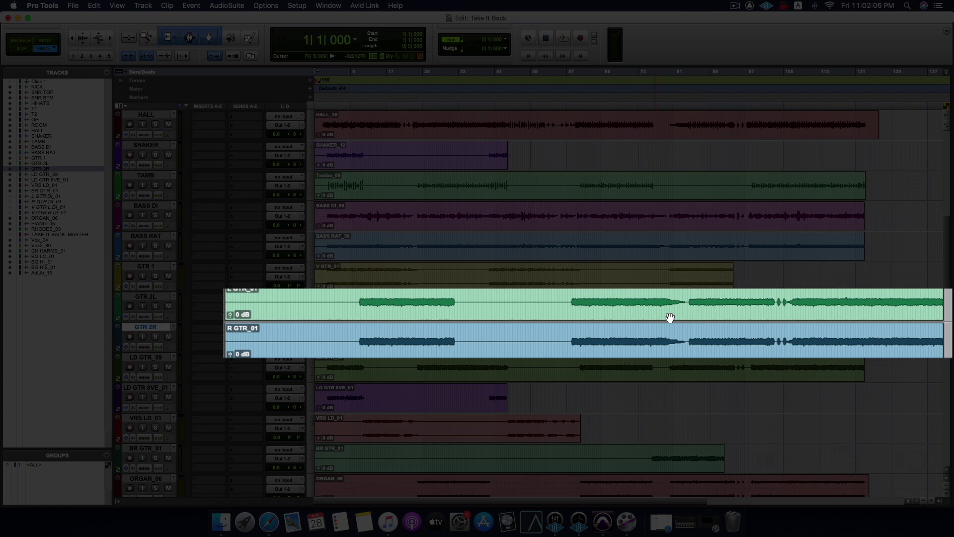
{"action": "left_click_drag", "start_coordinate": [285, 335], "coordinate": [286, 334]}
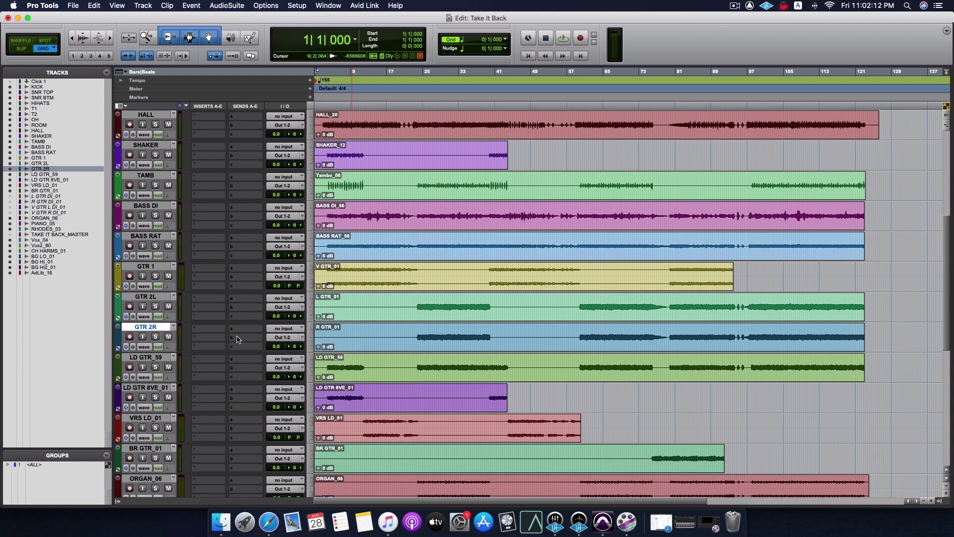
{"action": "double_click", "coordinate": [149, 357]}
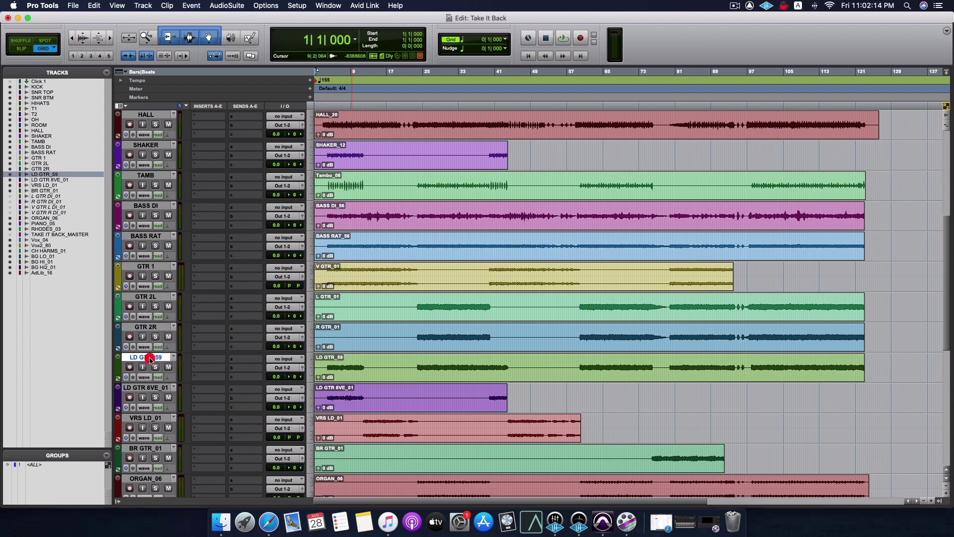
{"action": "type", "text": "GTR 3"}
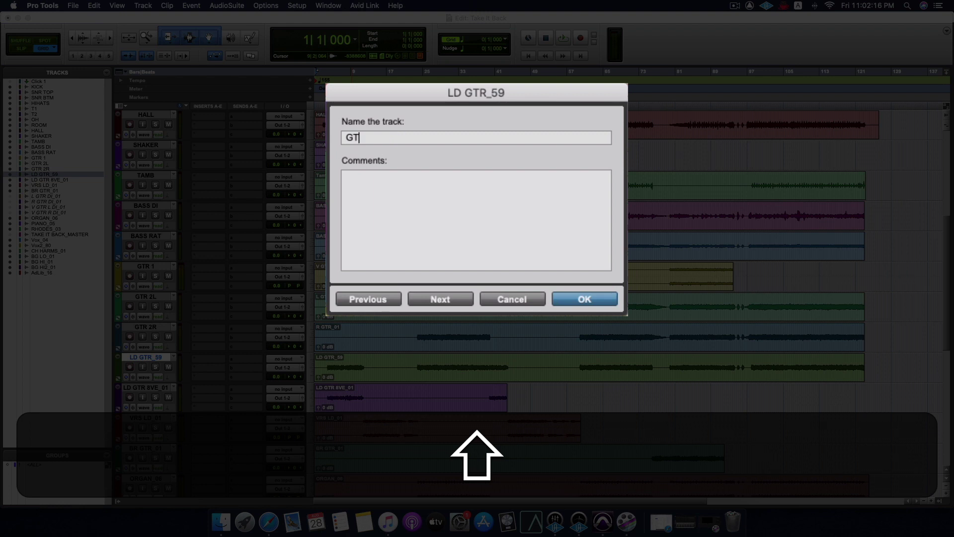
{"action": "key", "text": "Return"}
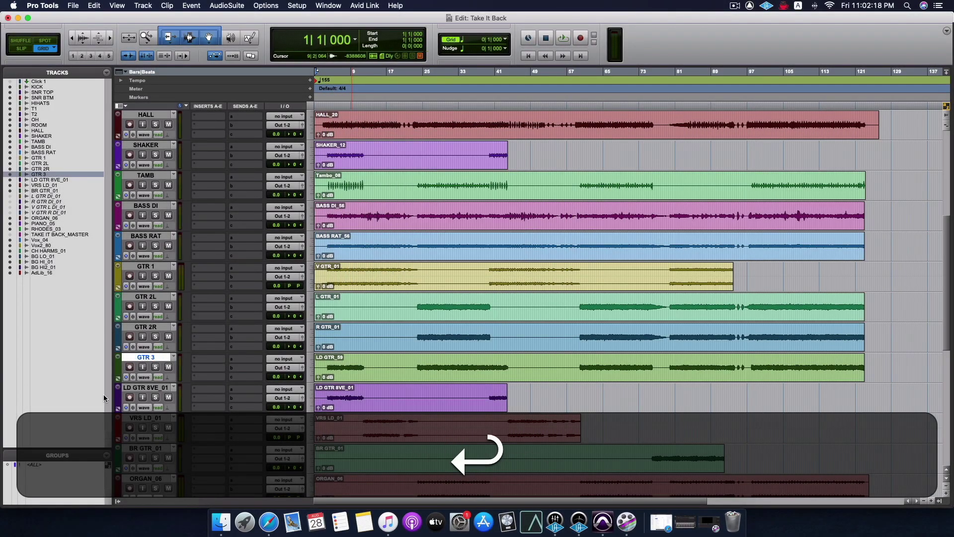
{"action": "double_click", "coordinate": [130, 387]}
{"action": "type", "text": "GTR 4"}
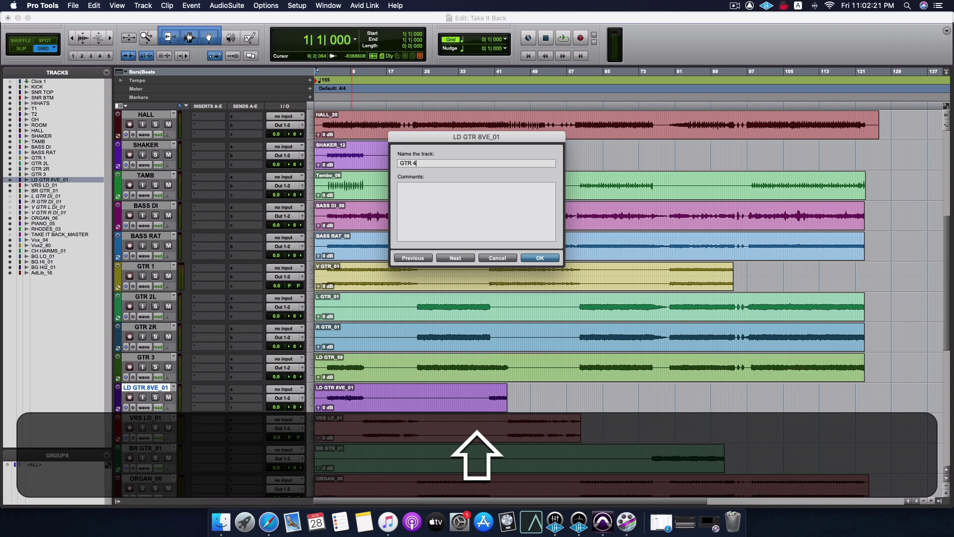
{"action": "key", "text": "Return"}
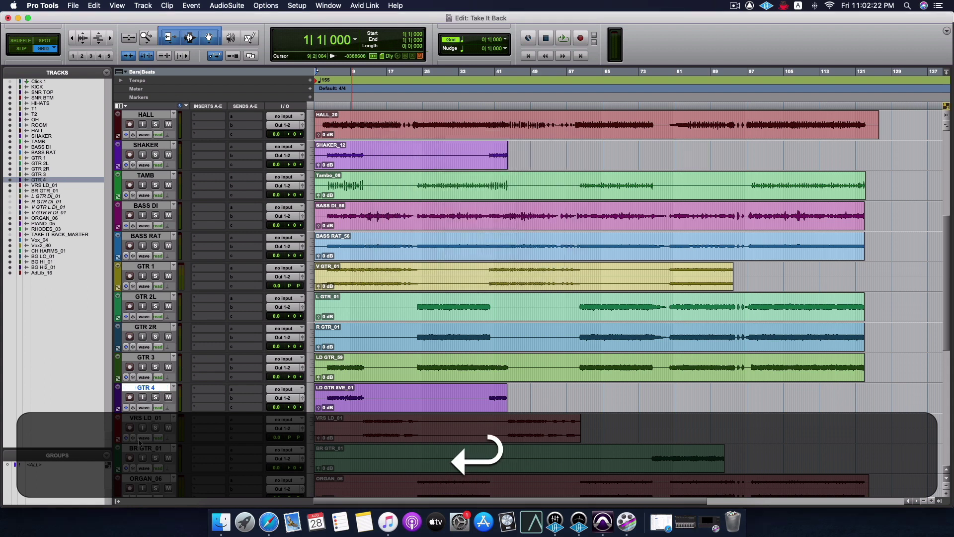
Rename the VRS LD_01 track as GTR 5 and the BR GTR_01 track as GTR 6.
{"action": "double_click", "coordinate": [140, 418]}
{"action": "type", "text": "GTR 5"}
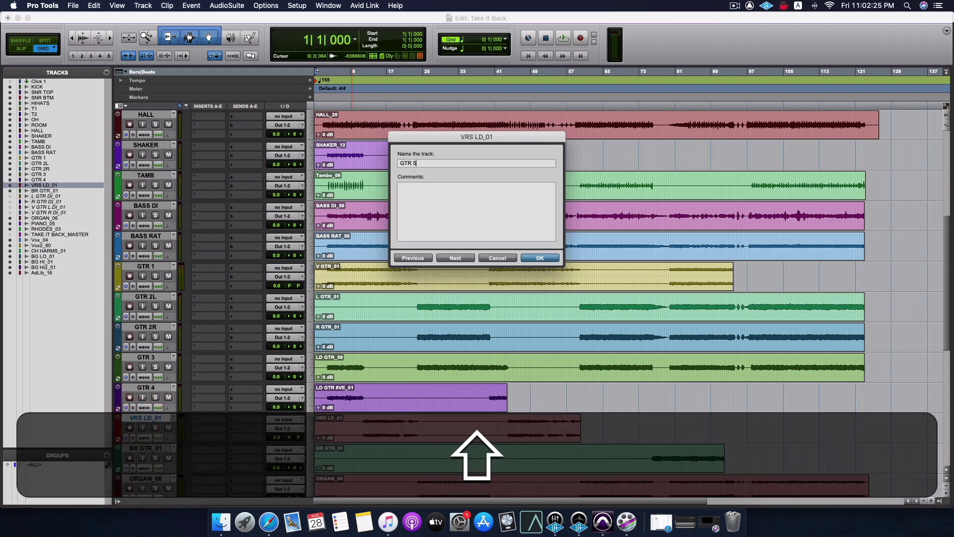
{"action": "key", "text": "Return"}
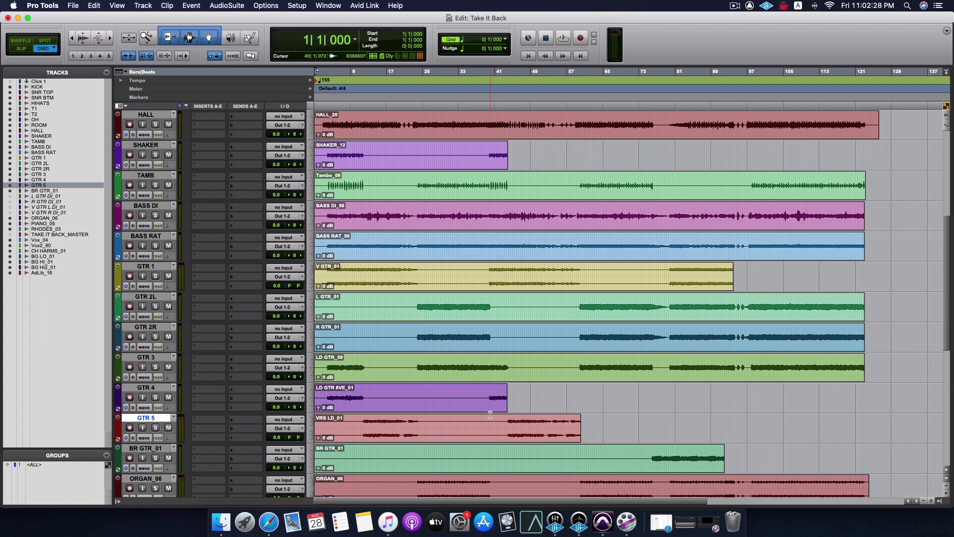
{"action": "scroll", "coordinate": [490, 414], "scroll_direction": "down", "scroll_amount": 1}
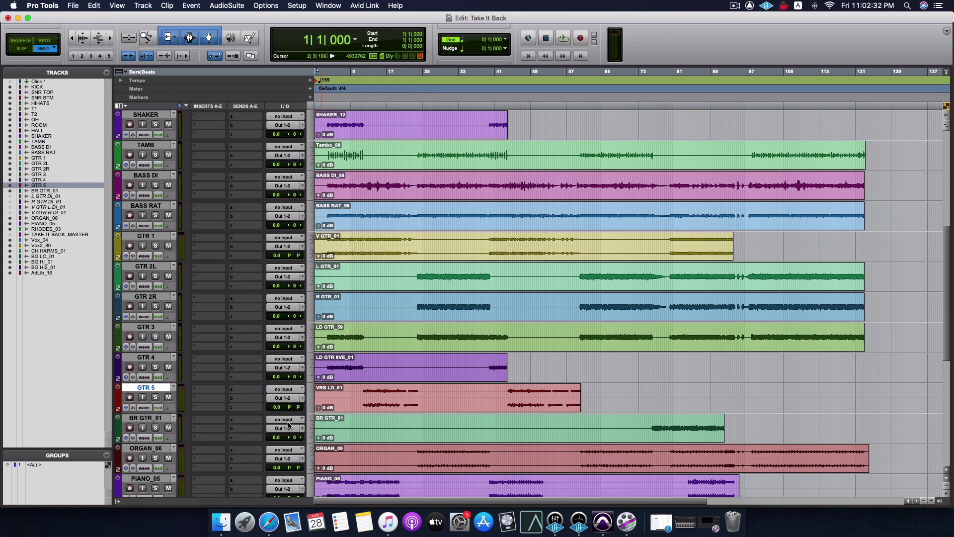
{"action": "double_click", "coordinate": [164, 419]}
{"action": "type", "text": "GT"}
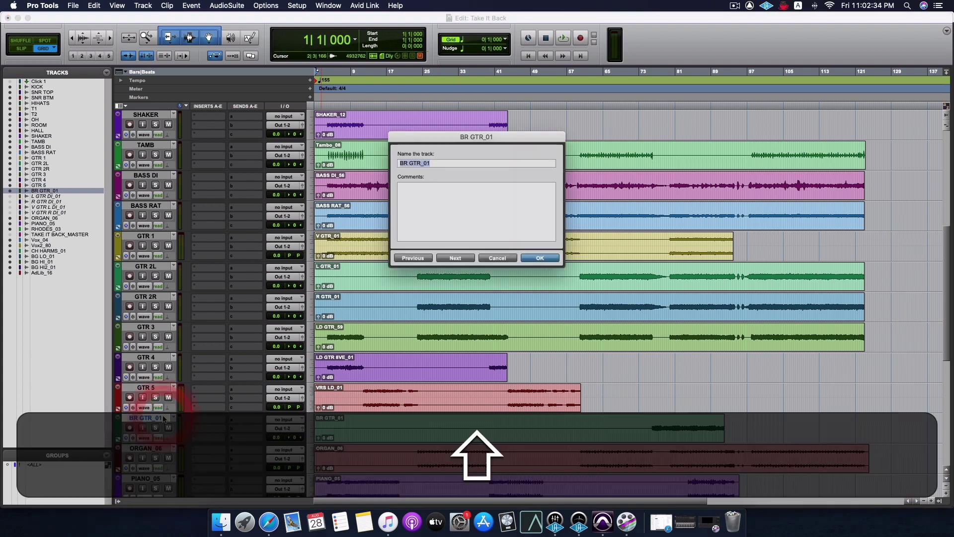
{"action": "type", "text": "R 6"}
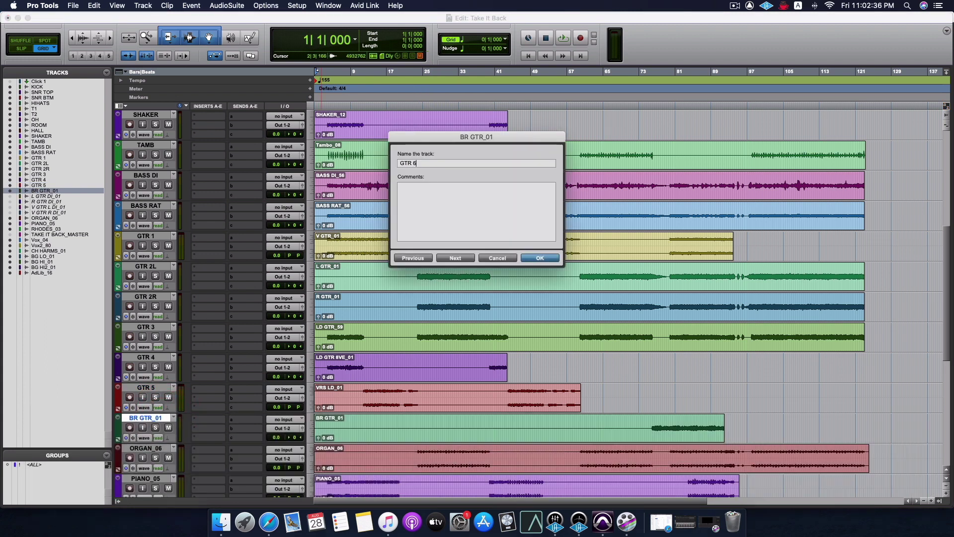
{"action": "key", "text": "Return"}
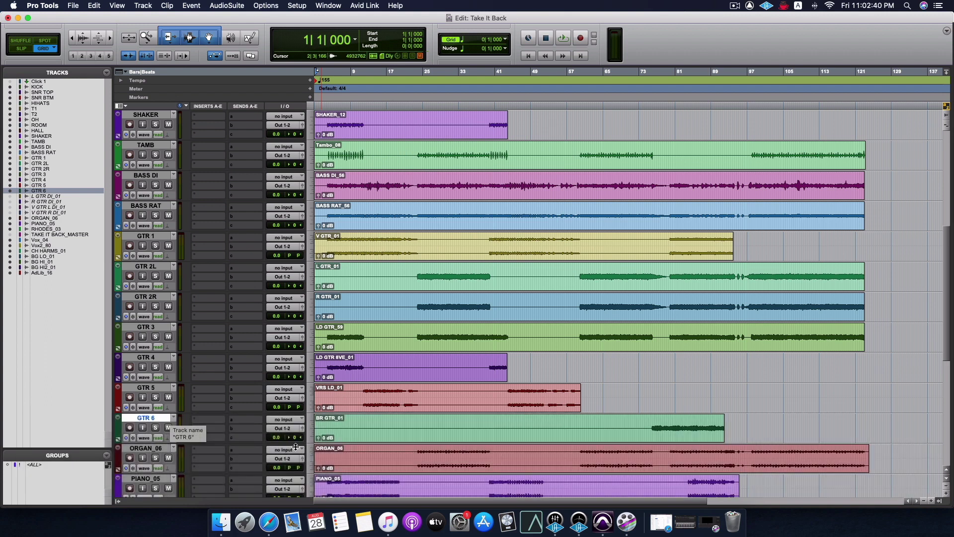
Remove the _06 suffix from the ORGAN track name.
{"action": "scroll", "coordinate": [265, 452], "scroll_direction": "down", "scroll_amount": 1}
{"action": "left_click", "coordinate": [143, 420]}
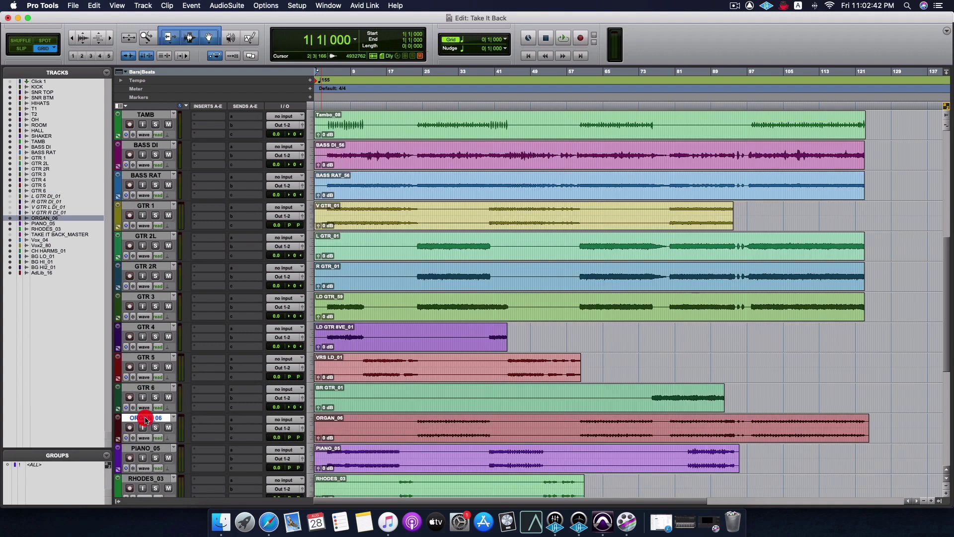
{"action": "double_click", "coordinate": [144, 419]}
{"action": "key", "text": "Right"}
{"action": "key", "text": "BackSpace"}
{"action": "key", "text": "BackSpace"}
{"action": "key", "text": "BackSpace"}
{"action": "key", "text": "Return"}
Remove the _05 suffix from the PIANO track name and the _03 suffix from the RHODES track name.
{"action": "scroll", "coordinate": [526, 303], "scroll_direction": "down", "scroll_amount": 1}
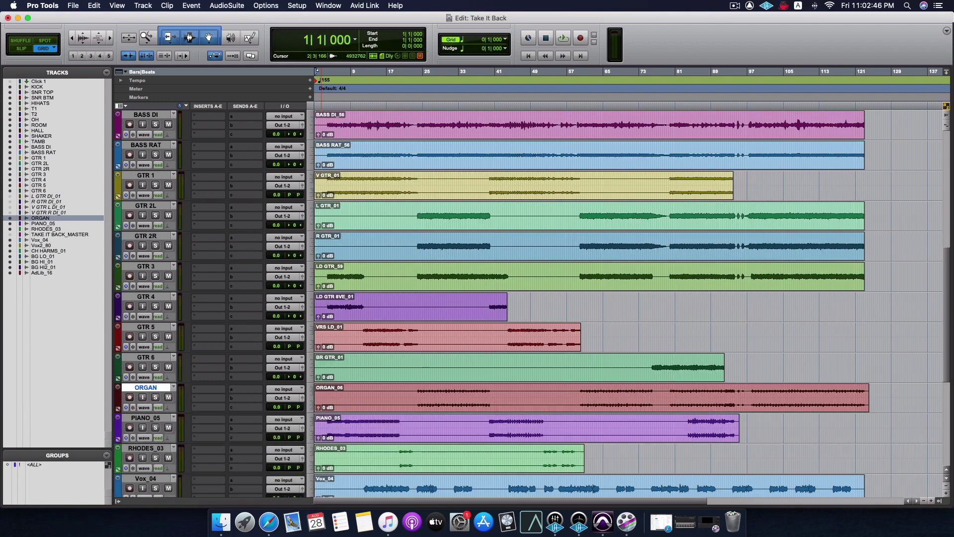
{"action": "left_click", "coordinate": [146, 418]}
{"action": "double_click", "coordinate": [146, 419]}
{"action": "key", "text": "Right"}
{"action": "key", "text": "BackSpace"}
{"action": "key", "text": "BackSpace"}
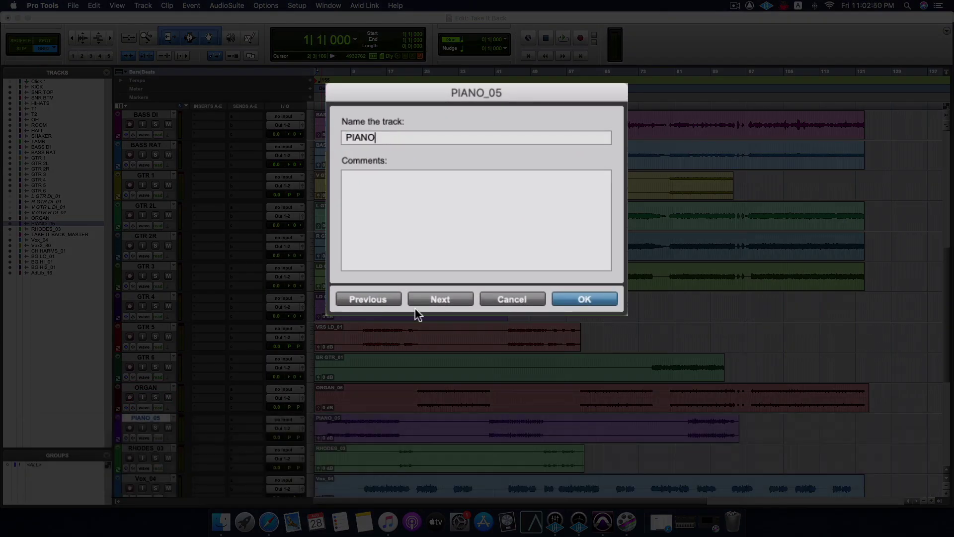
{"action": "left_click", "coordinate": [415, 299]}
{"action": "key", "text": "Right"}
{"action": "key", "text": "BackSpace"}
{"action": "key", "text": "BackSpace"}
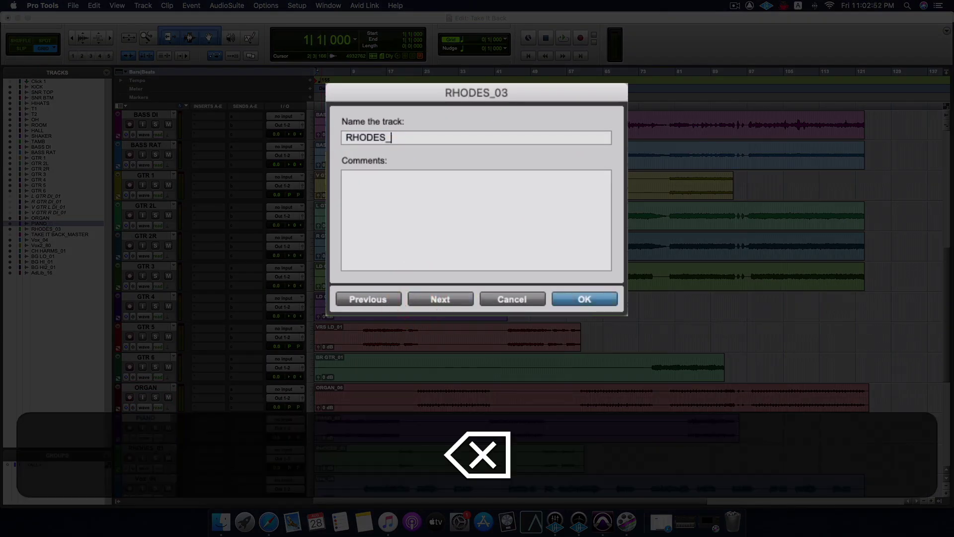
{"action": "left_click", "coordinate": [460, 300]}
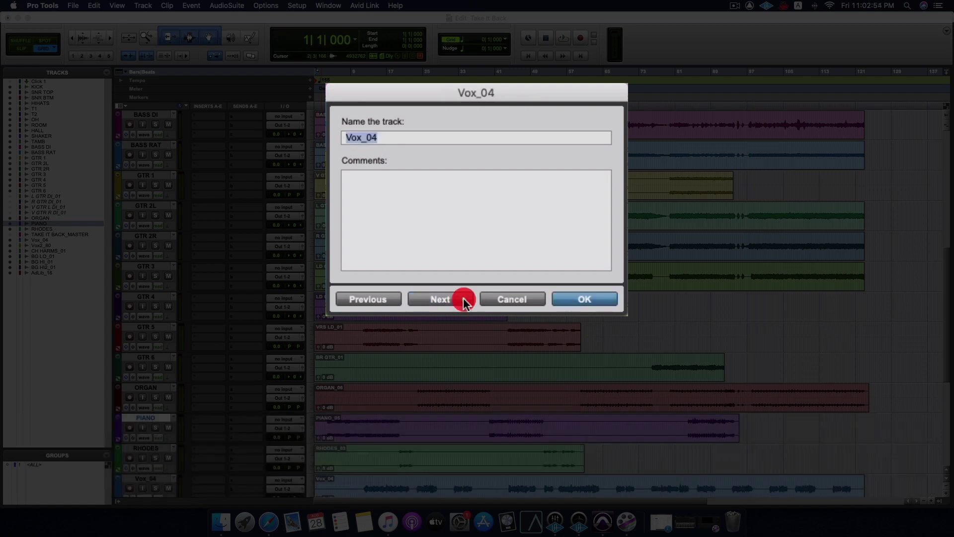
Rename the Vox_04 track as L V 1 and the Vox2_80 track as L V 2.
{"action": "type", "text": "L V 1"}
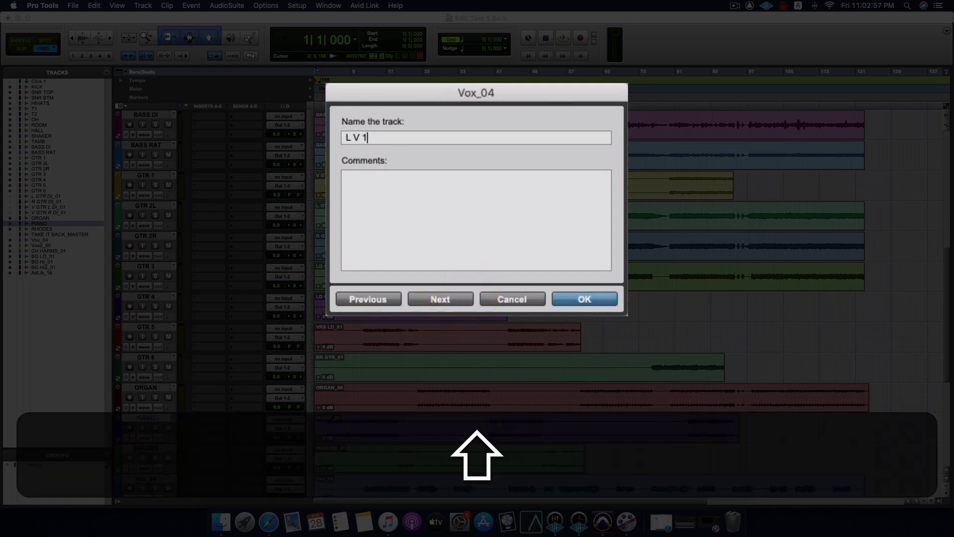
{"action": "key", "text": "Return"}
{"action": "scroll", "coordinate": [397, 322], "scroll_direction": "down", "scroll_amount": 5}
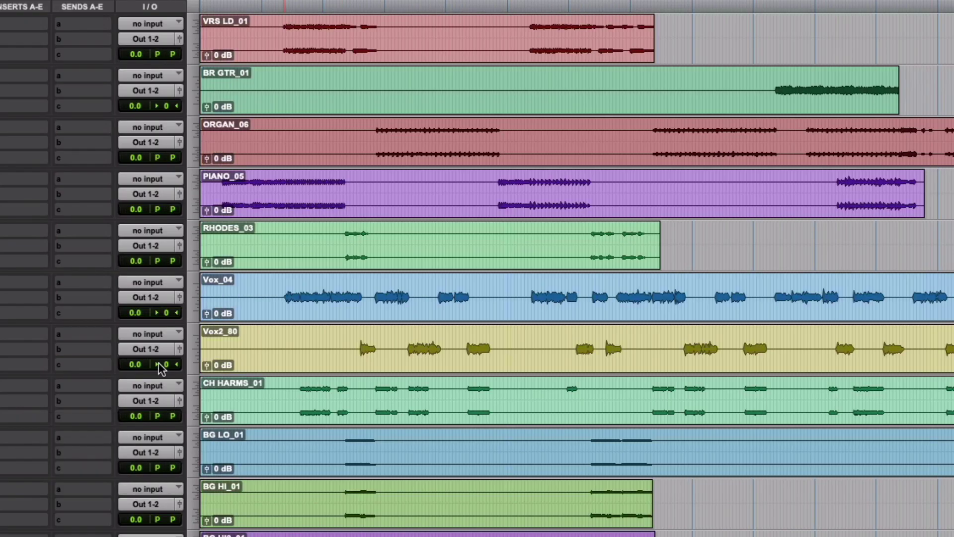
{"action": "double_click", "coordinate": [146, 297]}
{"action": "type", "text": "L V 2"}
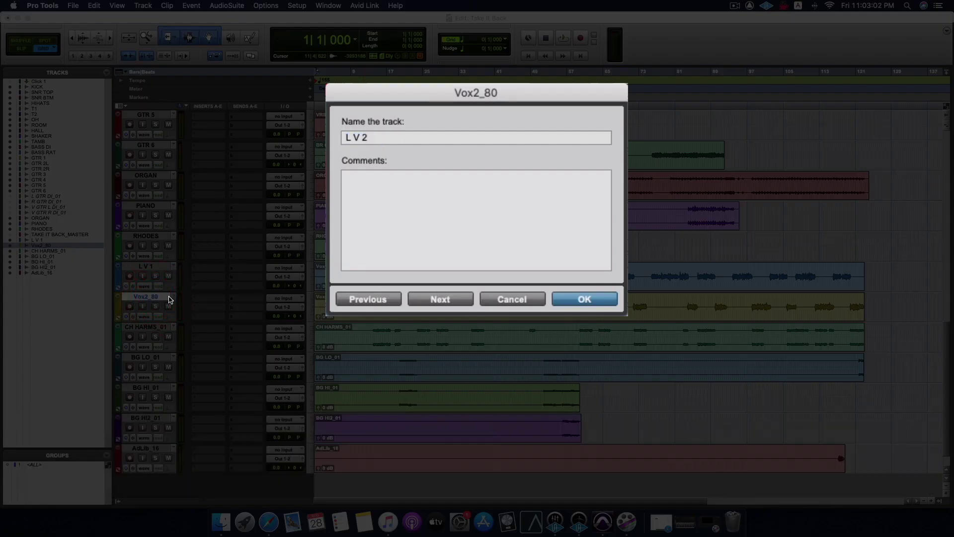
{"action": "left_click", "coordinate": [462, 299]}
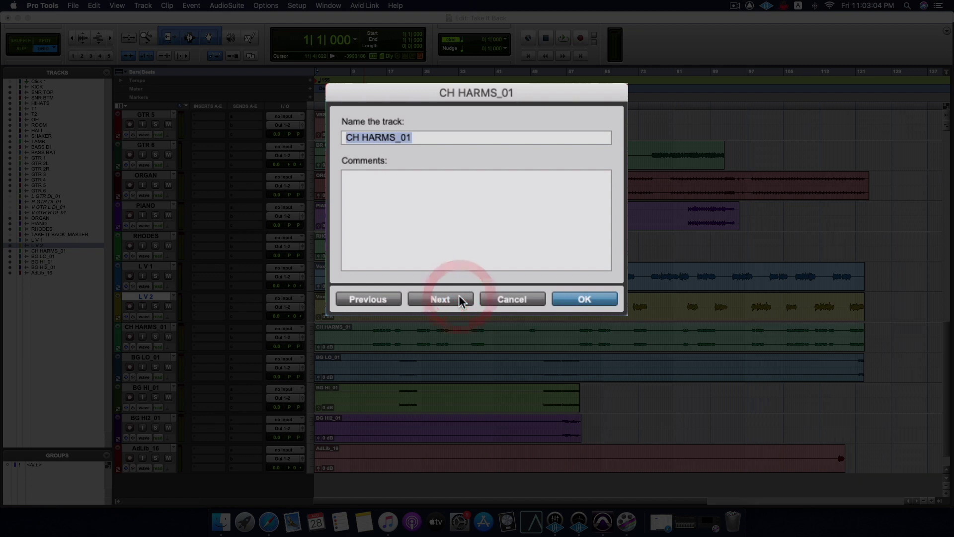
Rename the CH HARMS_01 track as B V 1 and the BG LO_01 track as B V 2.
{"action": "key", "text": "shift+BackSpace"}
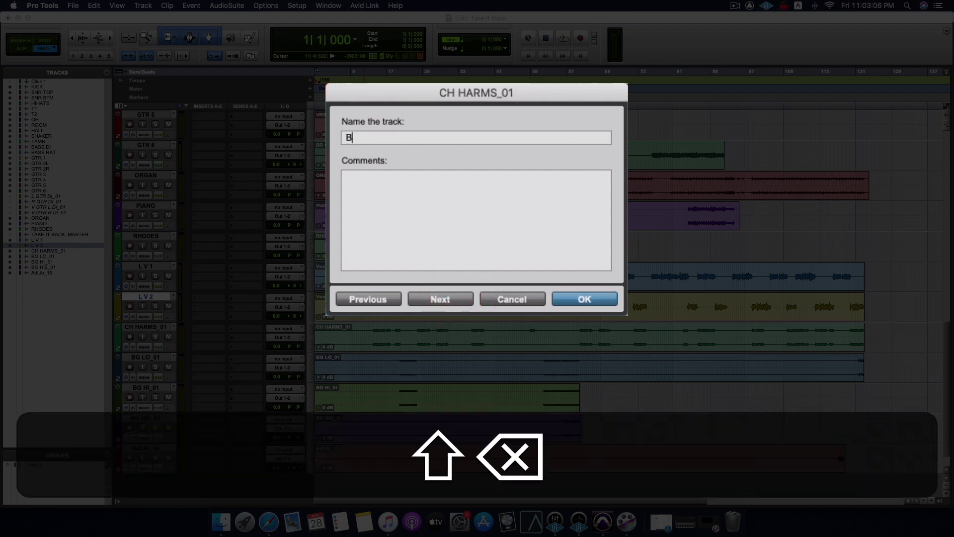
{"action": "key", "text": "shift+BackSpace"}
{"action": "type", "text": "V 1"}
{"action": "left_click", "coordinate": [454, 300]}
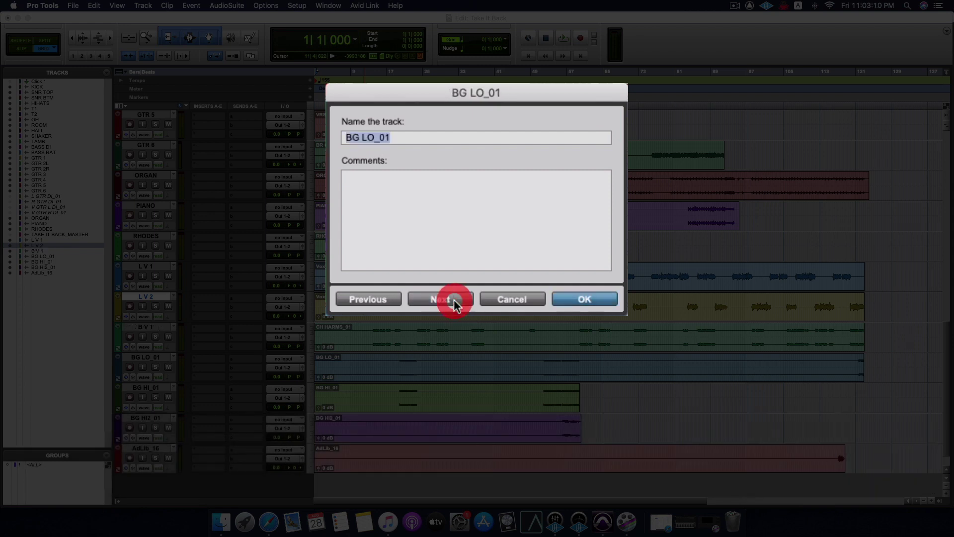
{"action": "type", "text": "B V"}
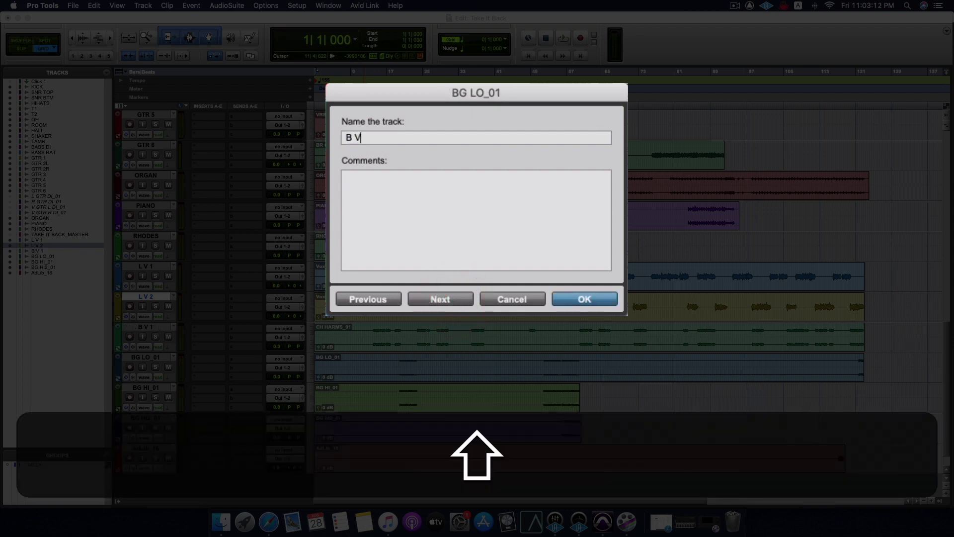
{"action": "type", "text": " 2"}
{"action": "left_click", "coordinate": [455, 299]}
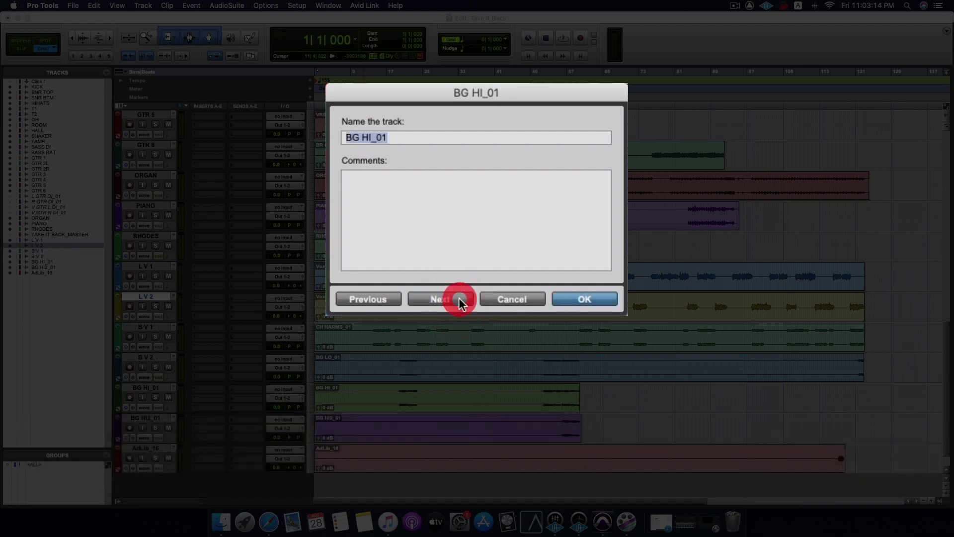
Rename the BG HI_01 track as B V 3 and the BG HI2_01 track as B V 4.
{"action": "type", "text": "B V 3"}
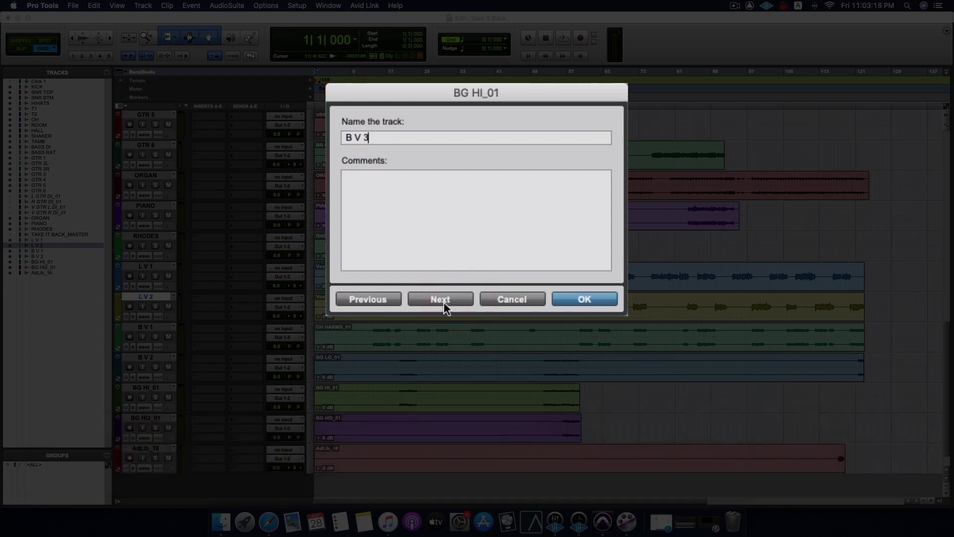
{"action": "left_click", "coordinate": [441, 298]}
{"action": "type", "text": "B V 4"}
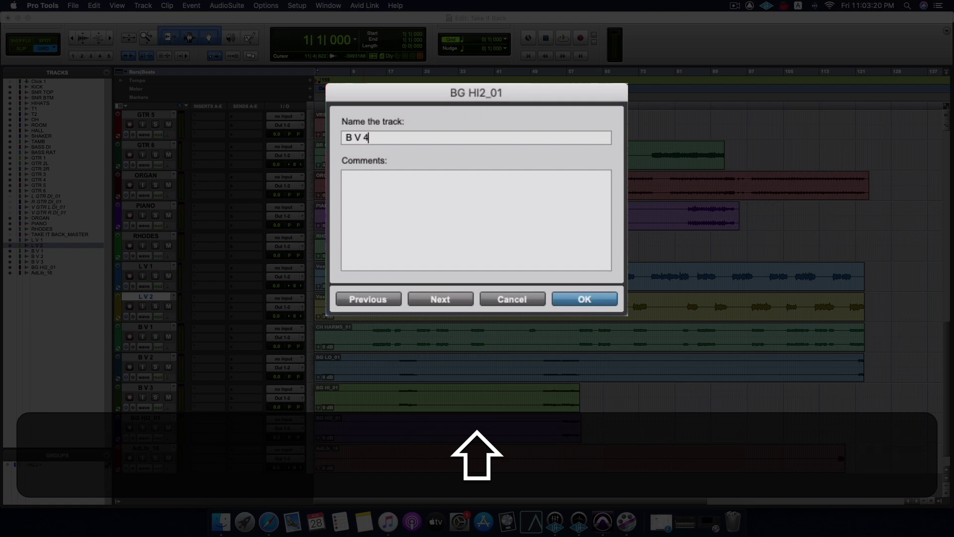
{"action": "left_click", "coordinate": [432, 298]}
Rename the AdLib_16 track as B V 5 and finish the track renaming.
{"action": "type", "text": "B V"}
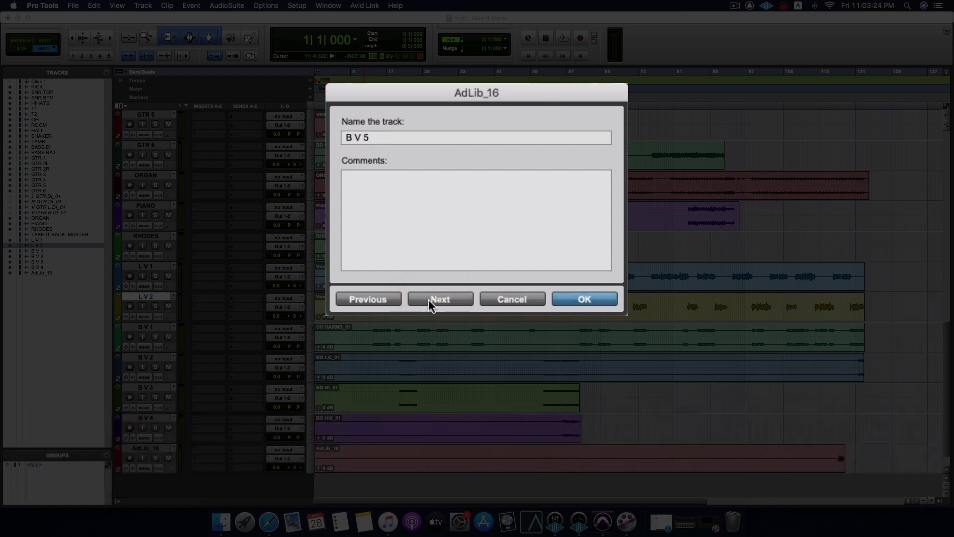
{"action": "left_click", "coordinate": [430, 299]}
{"action": "left_click", "coordinate": [528, 299]}
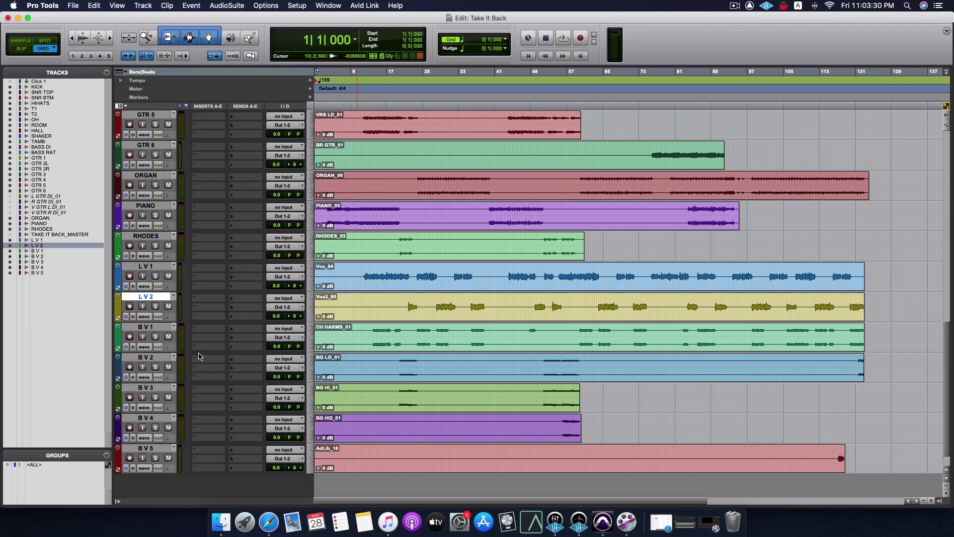
Review the order and names of all tracks in the Mix window, and return to the Edit window.
{"action": "scroll", "coordinate": [198, 356], "scroll_direction": "up", "scroll_amount": 20}
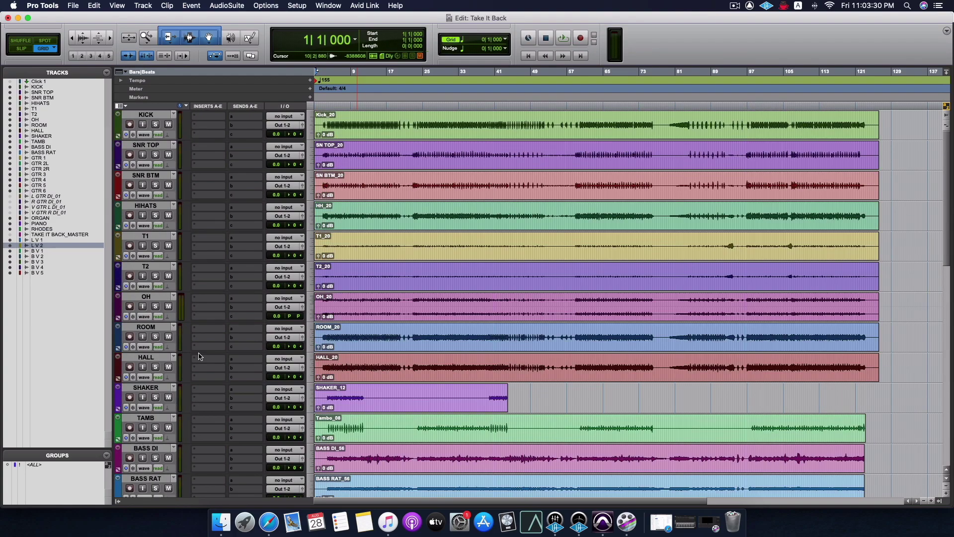
{"action": "key", "text": "super+equal"}
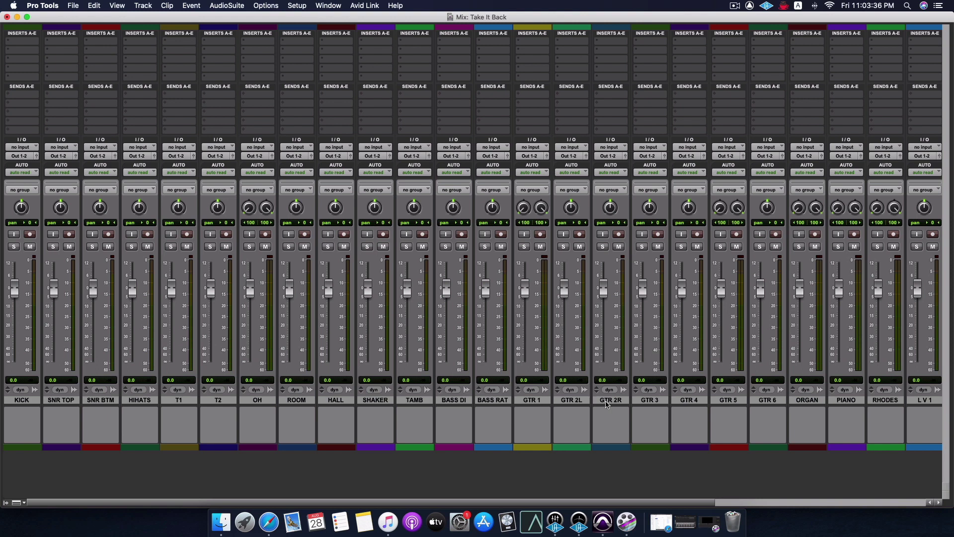
{"action": "scroll", "coordinate": [604, 403], "scroll_direction": "right", "scroll_amount": 4}
{"action": "scroll", "coordinate": [606, 403], "scroll_direction": "right", "scroll_amount": 10}
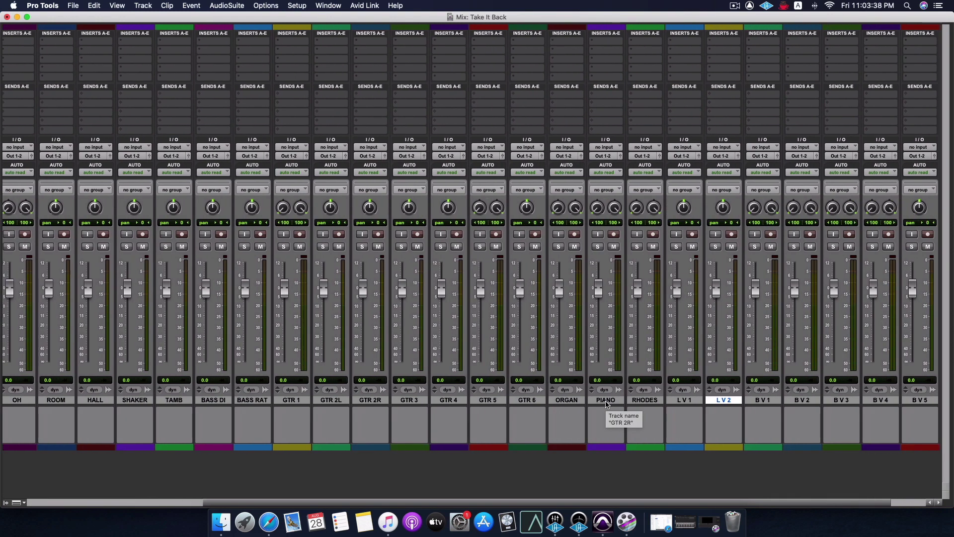
{"action": "scroll", "coordinate": [606, 404], "scroll_direction": "left", "scroll_amount": 12}
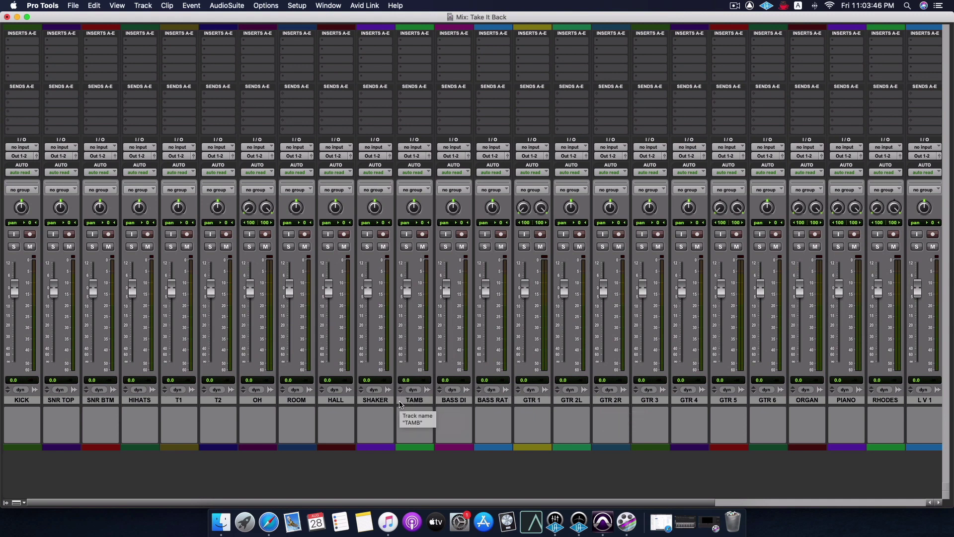
{"action": "scroll", "coordinate": [405, 404], "scroll_direction": "right", "scroll_amount": 5}
{"action": "scroll", "coordinate": [400, 404], "scroll_direction": "right", "scroll_amount": 2}
{"action": "scroll", "coordinate": [401, 404], "scroll_direction": "left", "scroll_amount": 7}
{"action": "key", "text": "super+equal"}
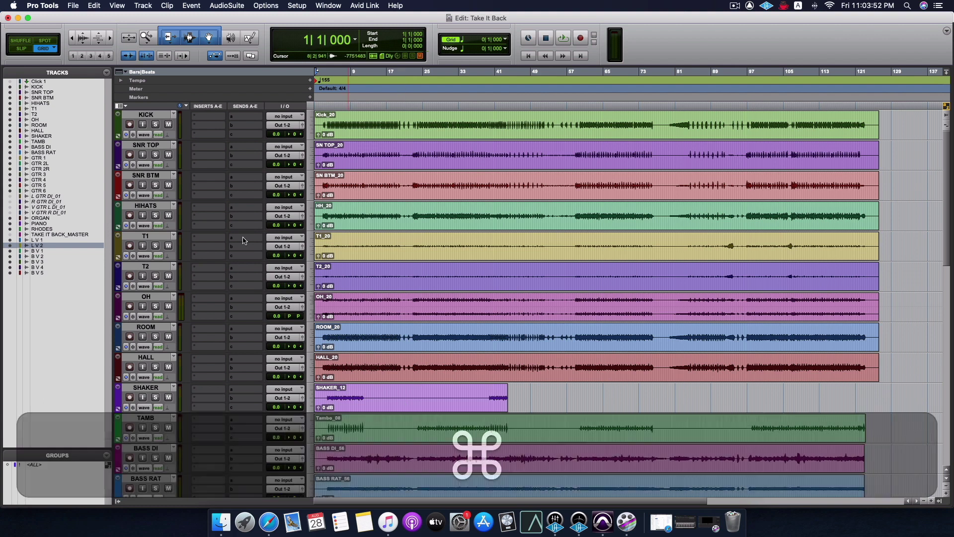
Group the tracks from KICK through TAMB as a Mix/Edit group named DRUMS.
{"action": "left_click", "coordinate": [139, 111]}
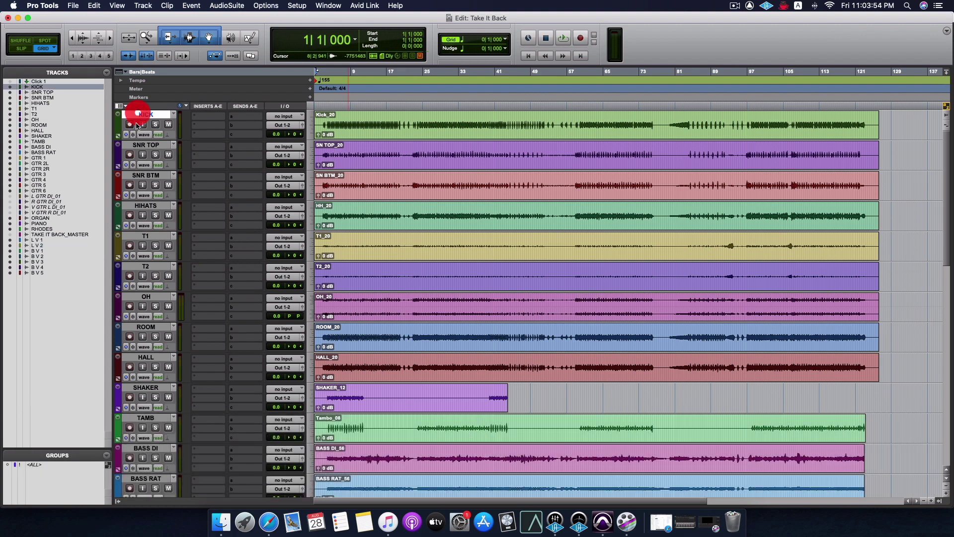
{"action": "left_click", "coordinate": [150, 359], "text": "shift"}
{"action": "left_click", "coordinate": [150, 417], "text": "shift"}
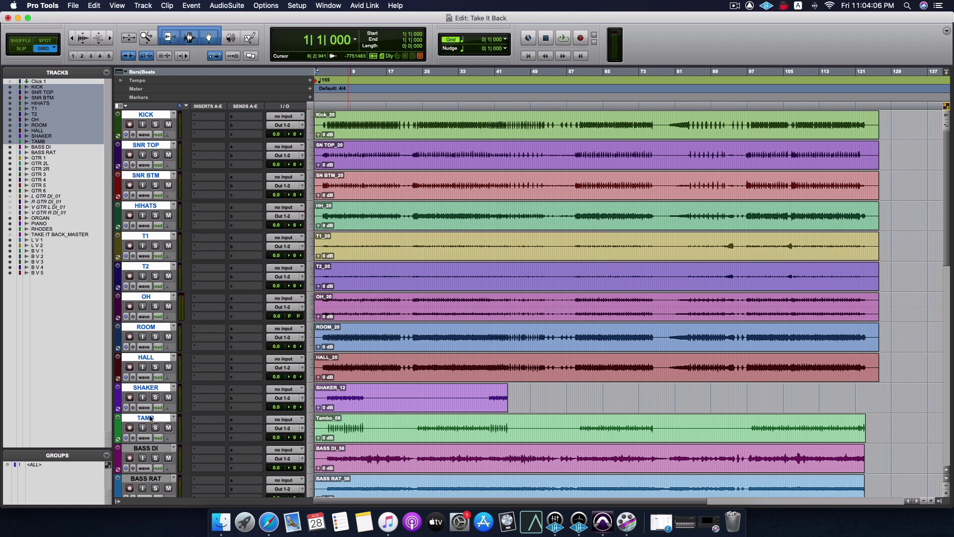
{"action": "key", "text": "super+g"}
{"action": "type", "text": "DRUMS"}
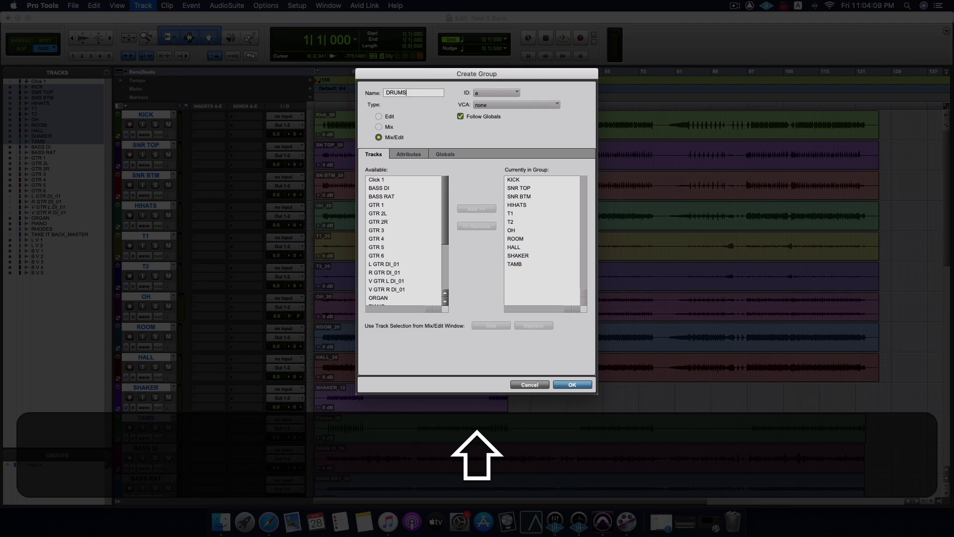
{"action": "key", "text": "Return"}
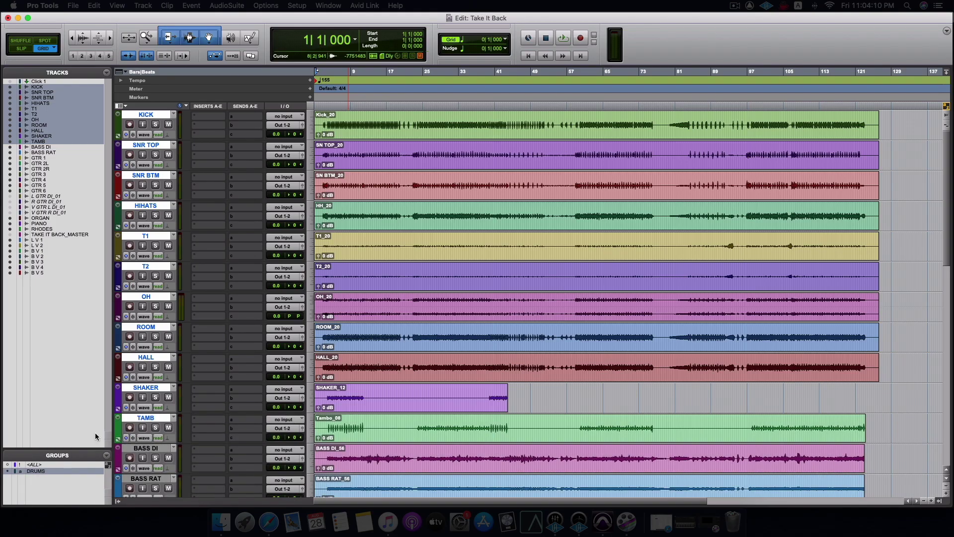
{"action": "scroll", "coordinate": [148, 400], "scroll_direction": "down", "scroll_amount": 6}
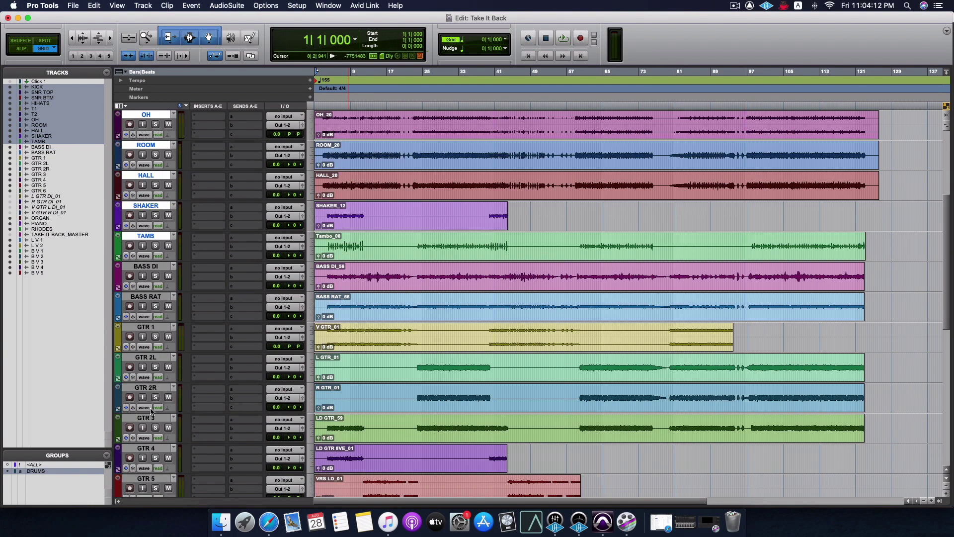
{"action": "right_click", "coordinate": [152, 264]}
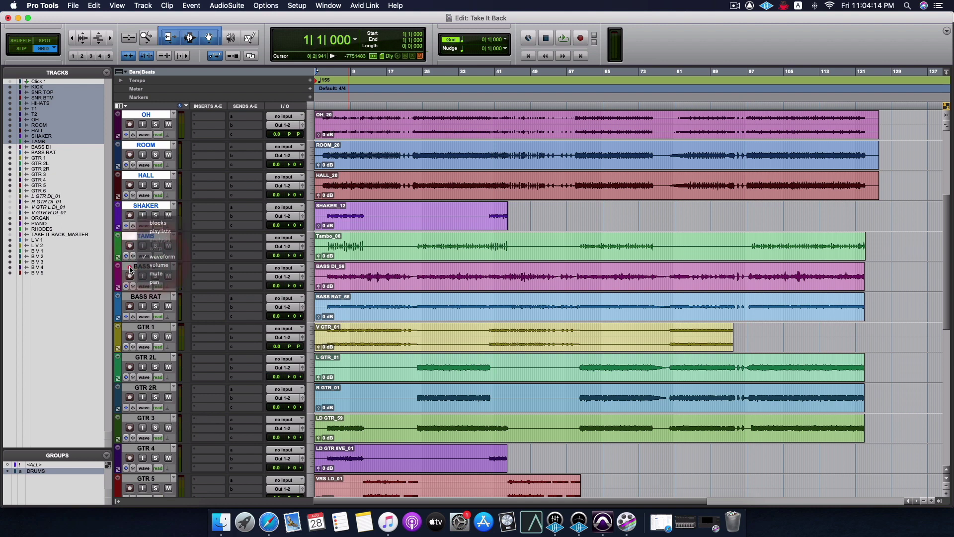
{"action": "left_click", "coordinate": [130, 269]}
{"action": "left_click", "coordinate": [497, 258]}
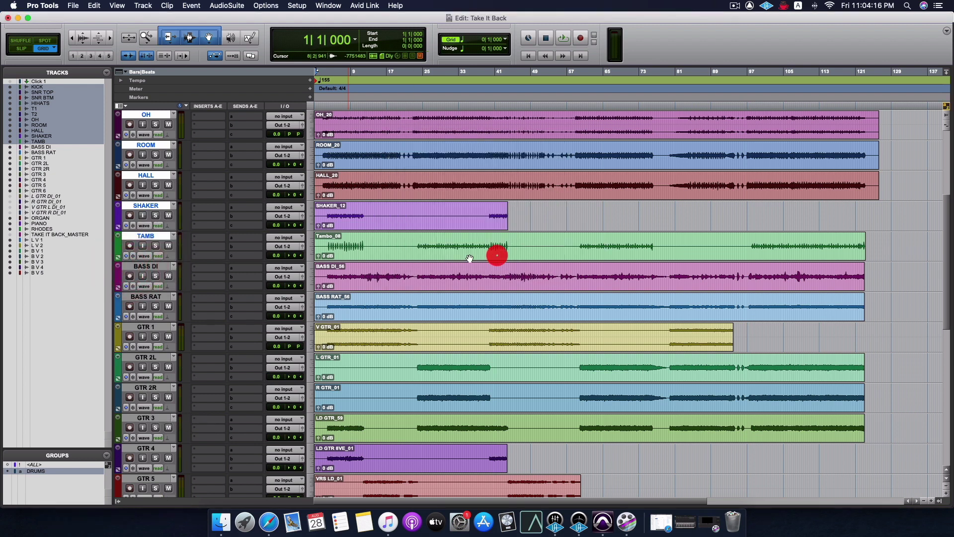
Group the BASS DI and BASS RAT tracks under the name BASS.
{"action": "left_click", "coordinate": [145, 266]}
{"action": "left_click", "coordinate": [146, 296], "text": "shift"}
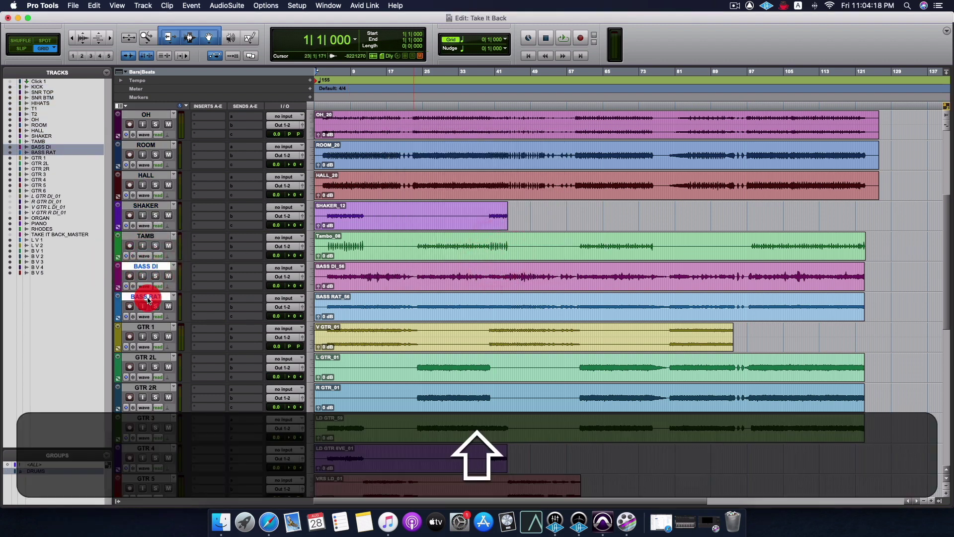
{"action": "key", "text": "super+g"}
{"action": "type", "text": "BASS"}
{"action": "key", "text": "Return"}
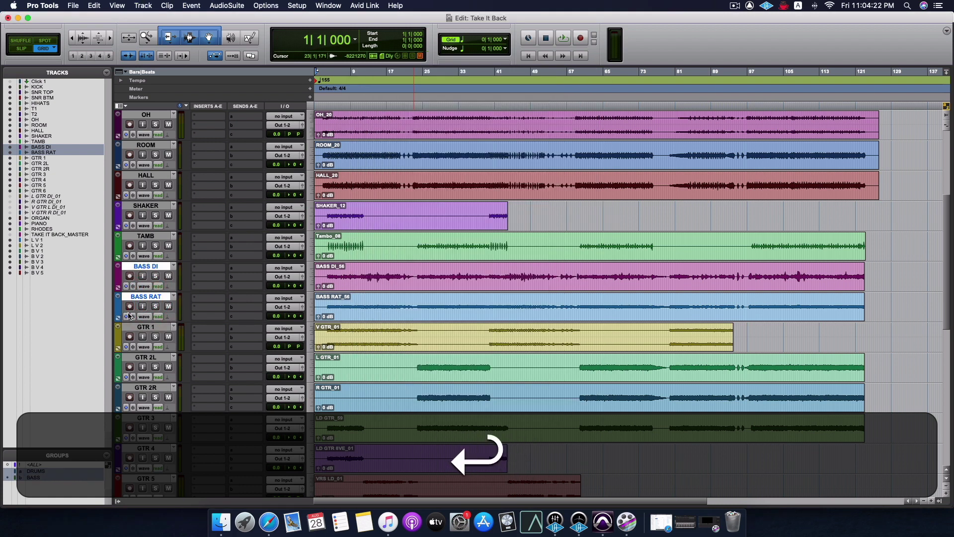
Group the tracks from GTR 1 through GTR 6 as a Mix/Edit group named GUITARS.
{"action": "left_click", "coordinate": [147, 326]}
{"action": "scroll", "coordinate": [147, 338], "scroll_direction": "down", "scroll_amount": 2}
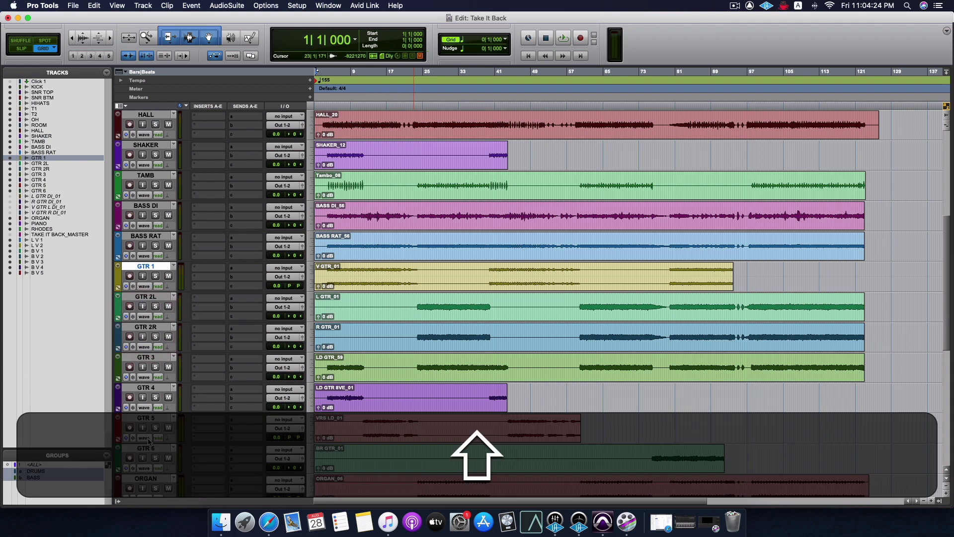
{"action": "left_click", "coordinate": [147, 450], "text": "shift"}
{"action": "key", "text": "shift+super+g"}
{"action": "type", "text": "GUITARS"}
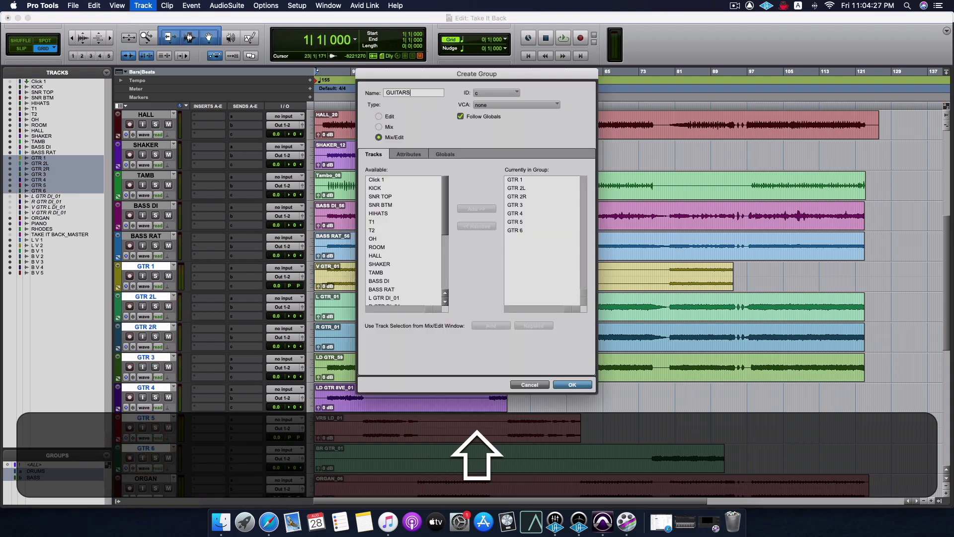
{"action": "key", "text": "Return"}
Group the ORGAN, PIANO and RHODES tracks as a Mix/Edit group named KEYS.
{"action": "scroll", "coordinate": [143, 439], "scroll_direction": "down", "scroll_amount": 3}
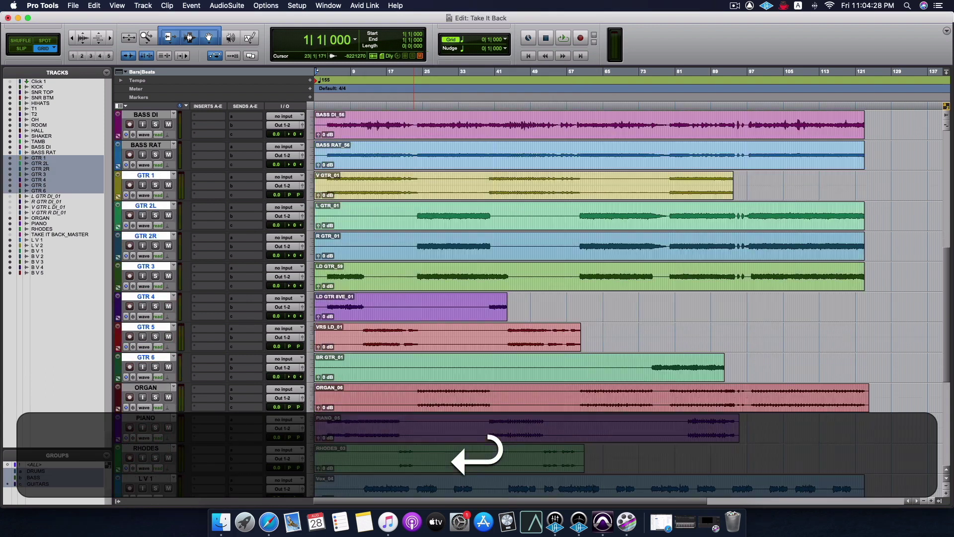
{"action": "left_click", "coordinate": [150, 388]}
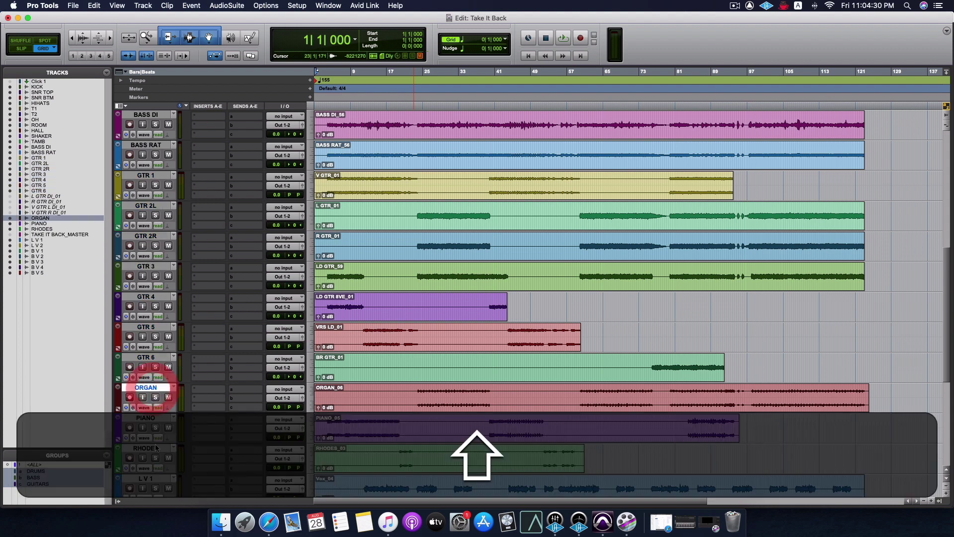
{"action": "left_click", "coordinate": [155, 449], "text": "shift"}
{"action": "key", "text": "shift+super+g"}
{"action": "type", "text": "KEYS"}
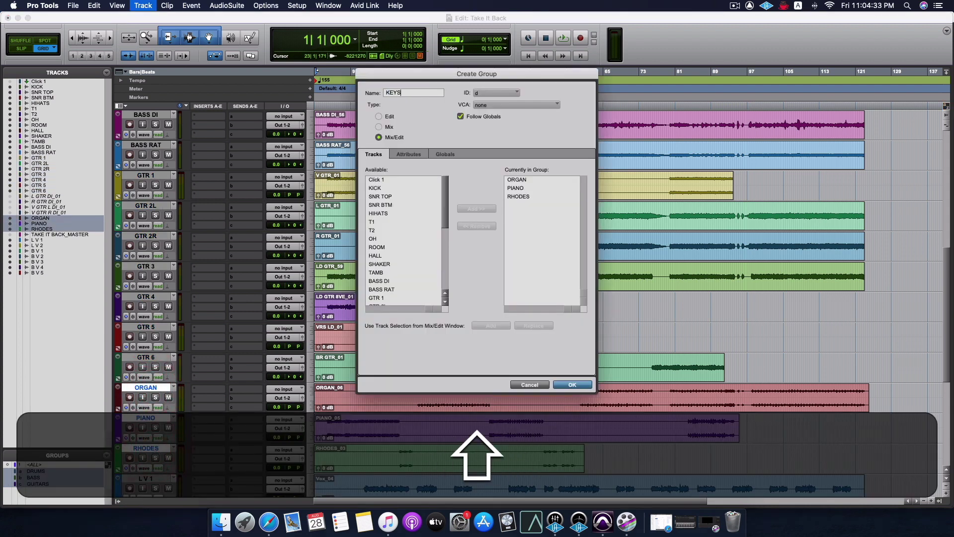
{"action": "key", "text": "Return"}
Group the tracks from L V 1 through B V 5 as a Mix/Edit group named VOCALS.
{"action": "scroll", "coordinate": [477, 303], "scroll_direction": "down", "scroll_amount": 3}
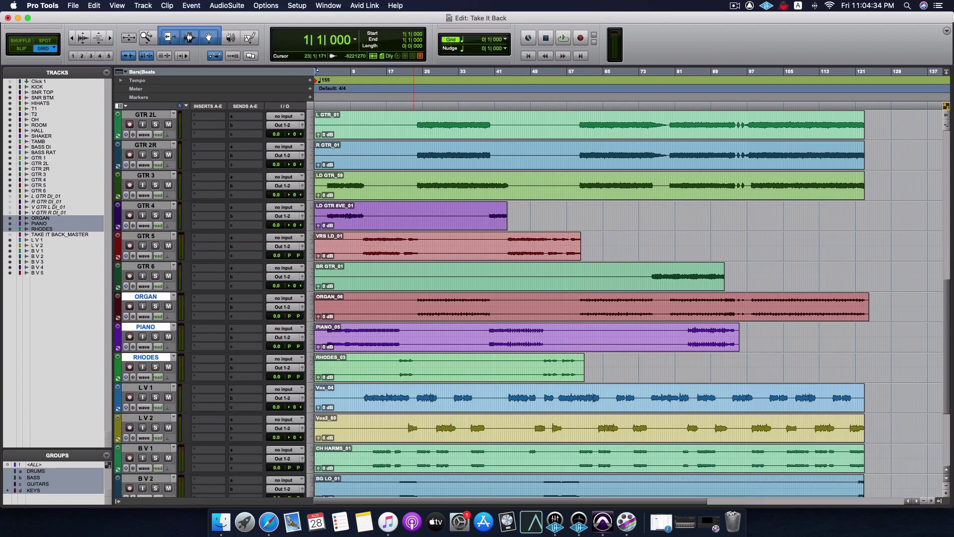
{"action": "left_click", "coordinate": [158, 389]}
{"action": "scroll", "coordinate": [155, 390], "scroll_direction": "down", "scroll_amount": 5}
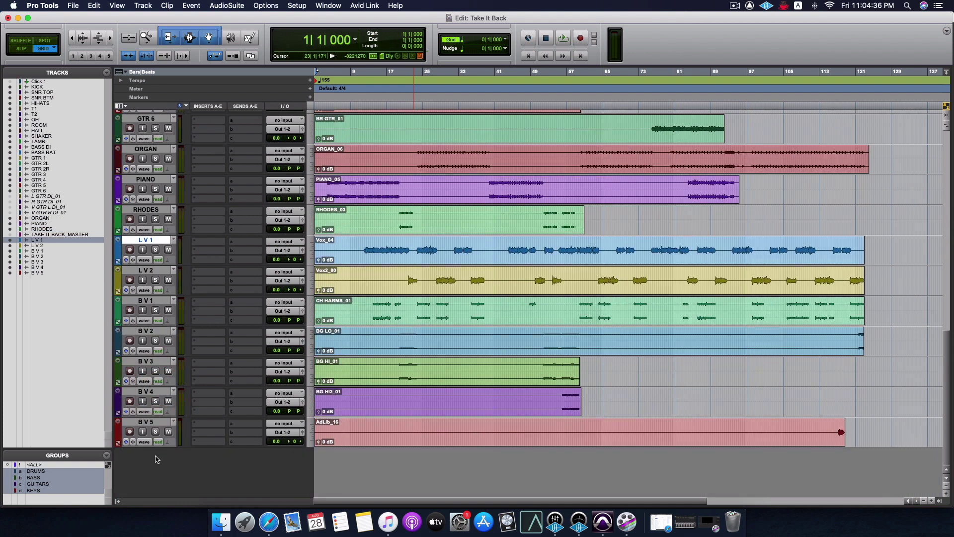
{"action": "left_click", "coordinate": [152, 423], "text": "shift"}
{"action": "key", "text": "shift+super+g"}
{"action": "type", "text": "VOX"}
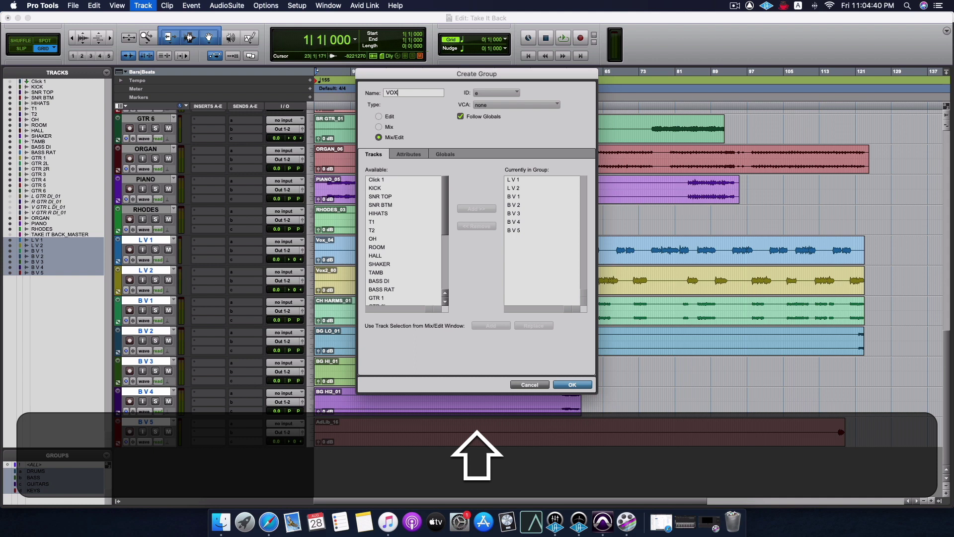
{"action": "key", "text": "BackSpace"}
{"action": "type", "text": "CALS"}
{"action": "key", "text": "Return"}
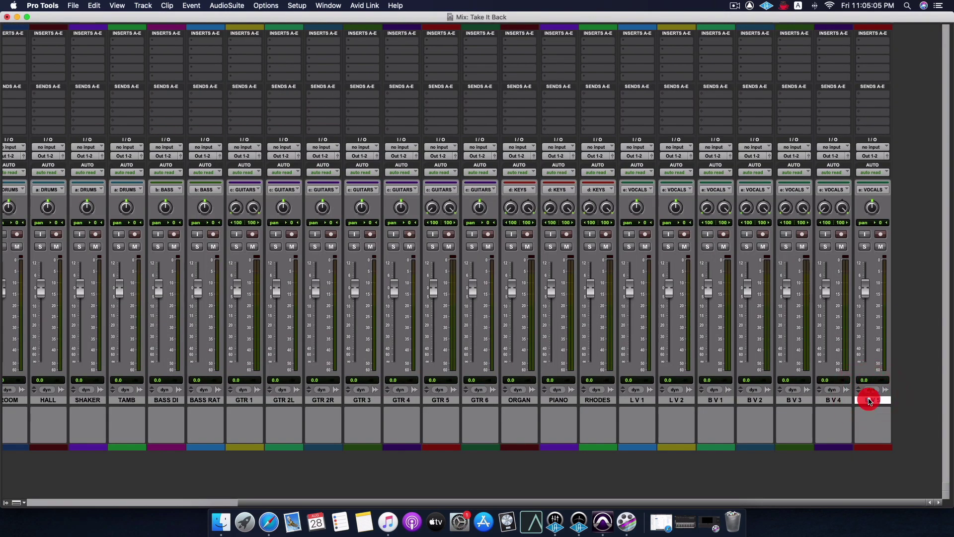
{"action": "left_click", "coordinate": [141, 6]}
{"action": "left_click", "coordinate": [167, 19]}
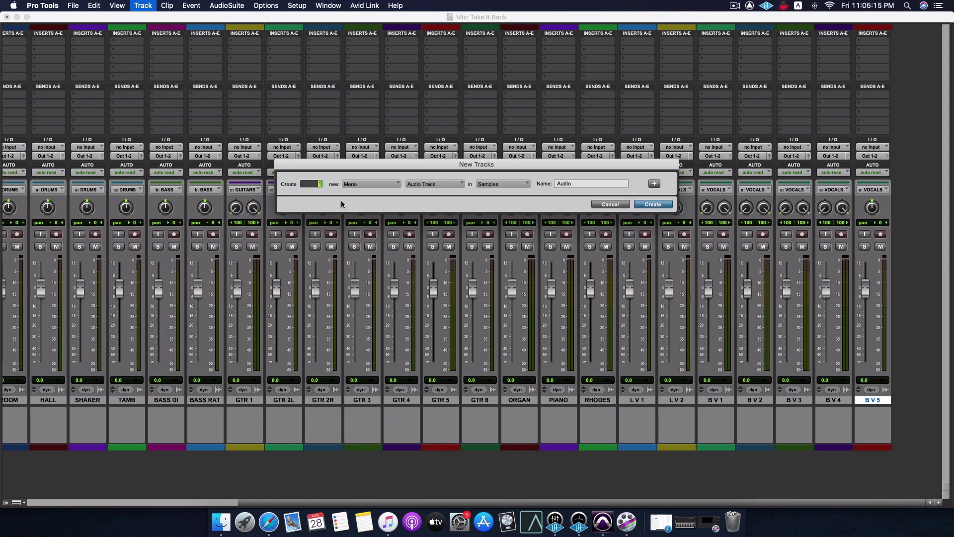
{"action": "left_click", "coordinate": [599, 203]}
{"action": "left_click", "coordinate": [73, 6]}
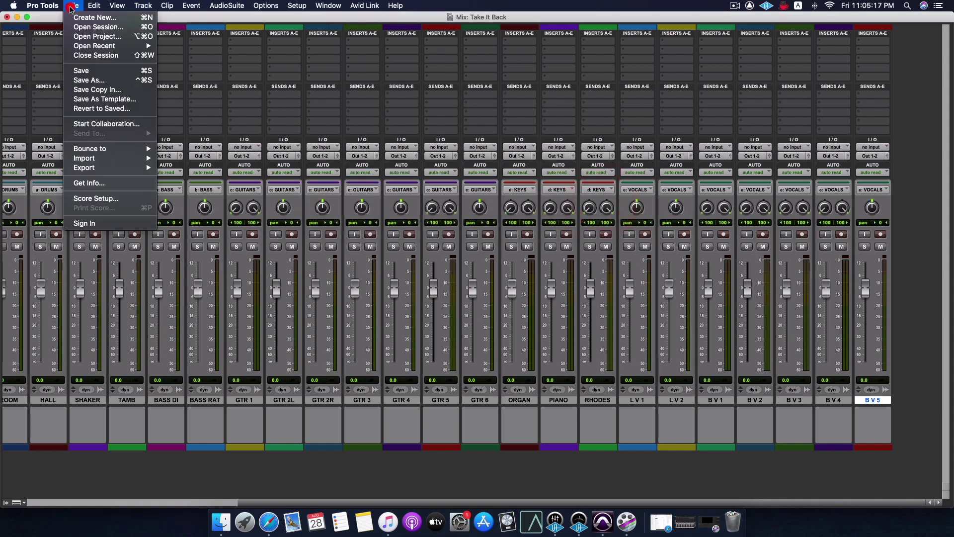
{"action": "mouse_move", "coordinate": [91, 161]}
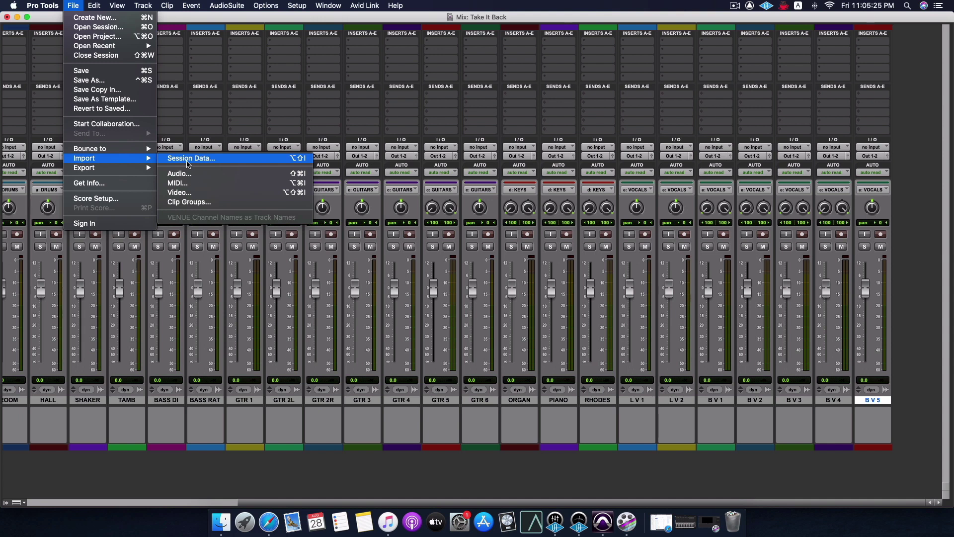
{"action": "left_click", "coordinate": [446, 17]}
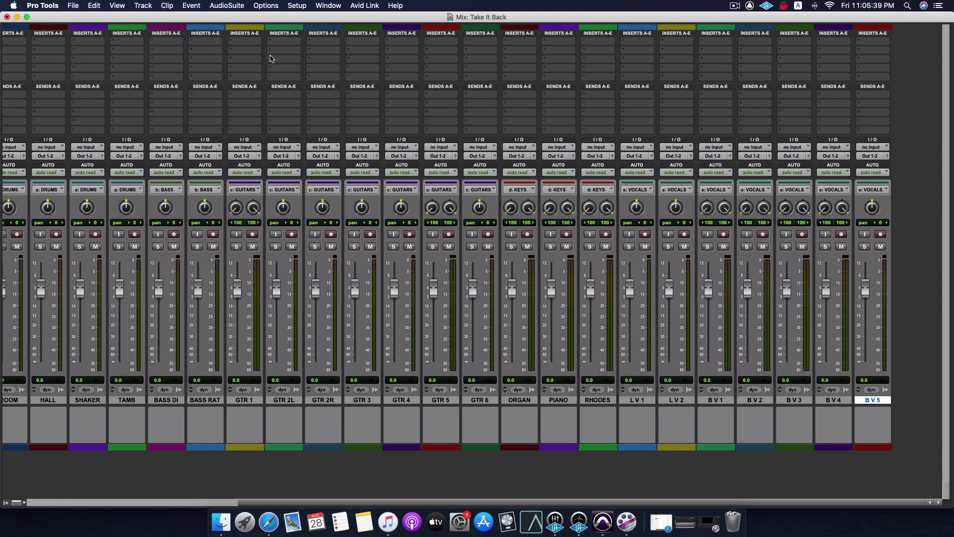
Create twelve new stereo aux tracks after the B V 5 track.
{"action": "left_click", "coordinate": [143, 6]}
{"action": "left_click", "coordinate": [149, 18]}
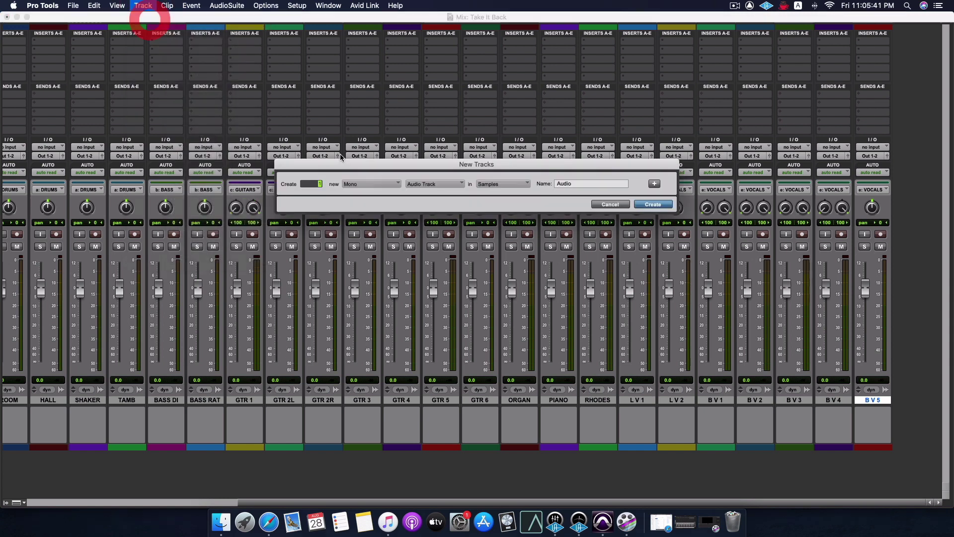
{"action": "left_click", "coordinate": [380, 185]}
{"action": "left_click", "coordinate": [371, 195]}
{"action": "left_click", "coordinate": [436, 184]}
{"action": "left_click", "coordinate": [438, 194]}
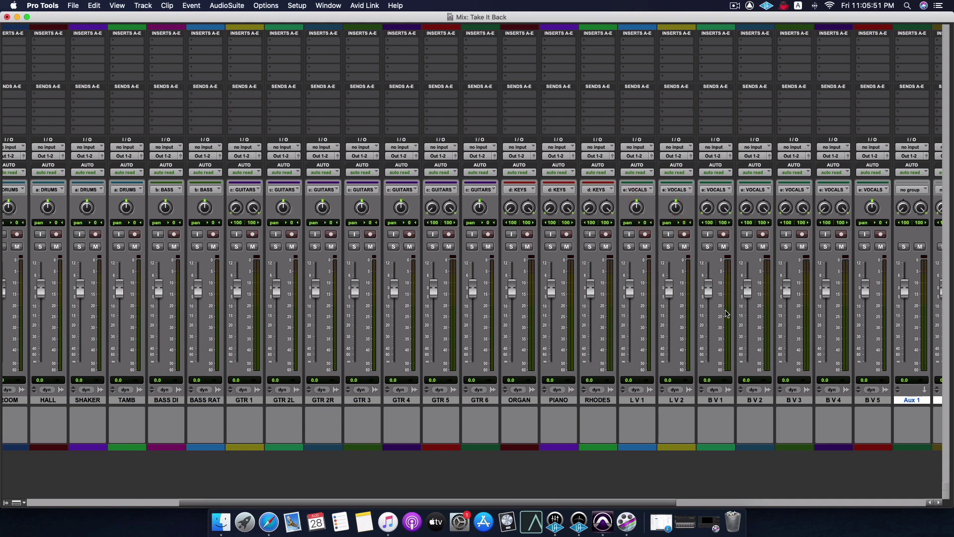
Rename the Aux 1 track as DRUM BUS.
{"action": "scroll", "coordinate": [493, 362], "scroll_direction": "right", "scroll_amount": 8}
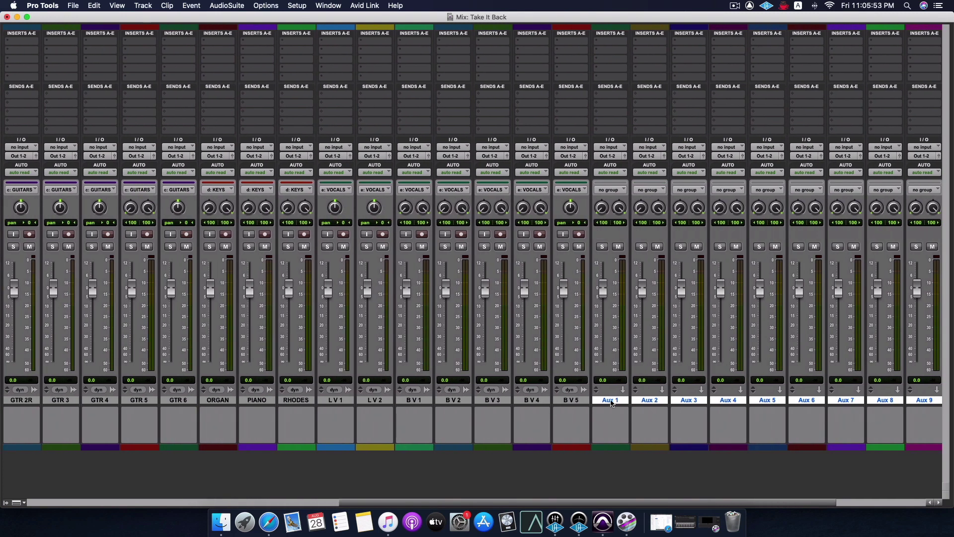
{"action": "double_click", "coordinate": [612, 400]}
{"action": "type", "text": "DRUM BUS"}
{"action": "key", "text": "Return"}
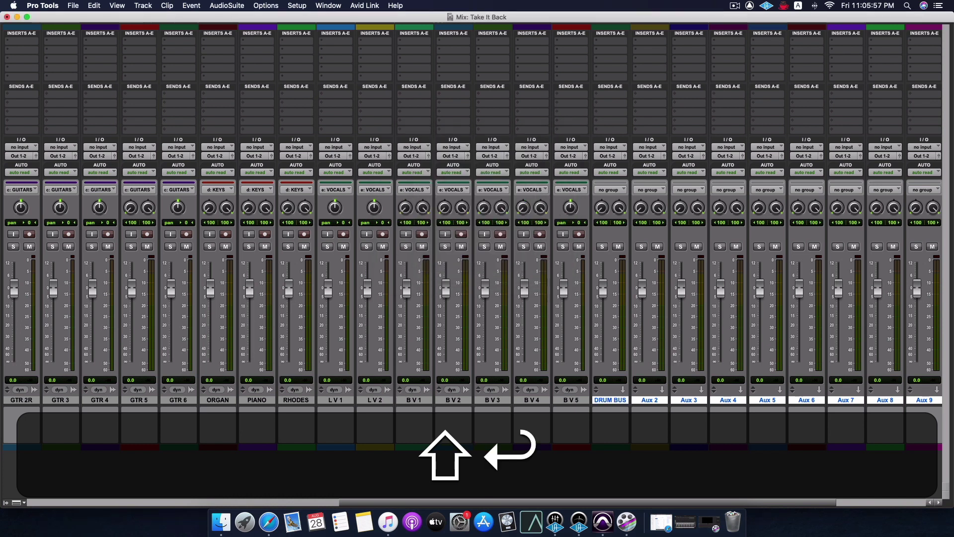
Rename the Aux 2 track as CRUSH.
{"action": "double_click", "coordinate": [651, 400]}
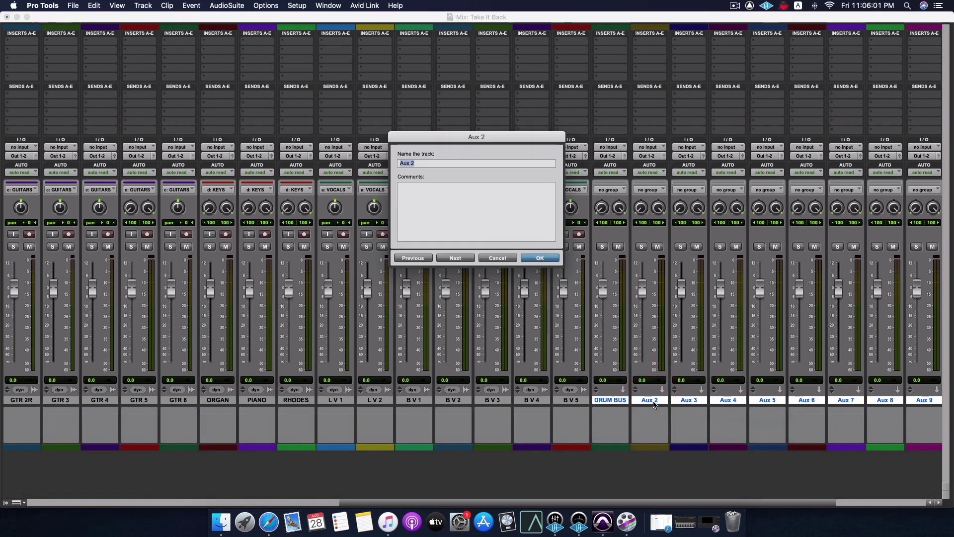
{"action": "type", "text": "NYC DR"}
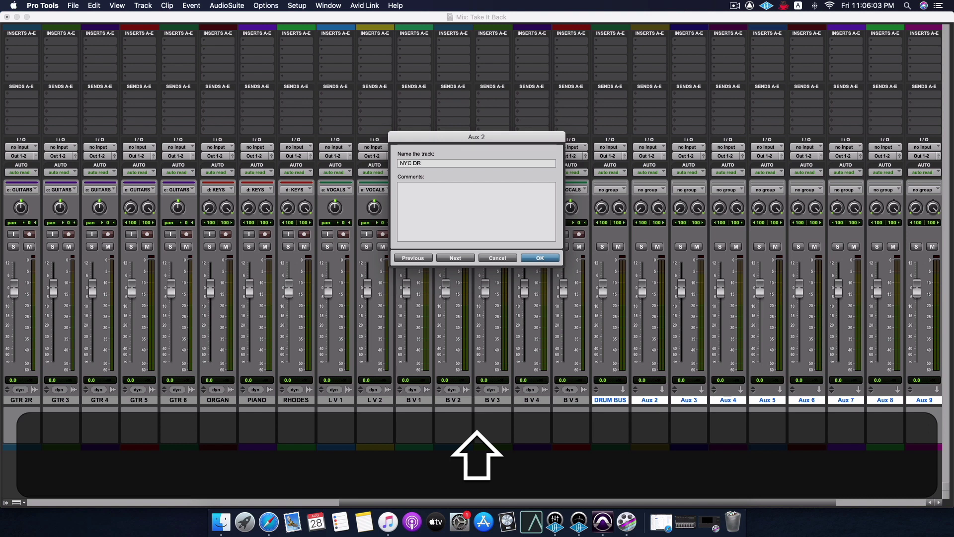
{"action": "key", "text": "shift+BackSpace"}
{"action": "key", "text": "shift+BackSpace"}
{"action": "type", "text": "CRUSH"}
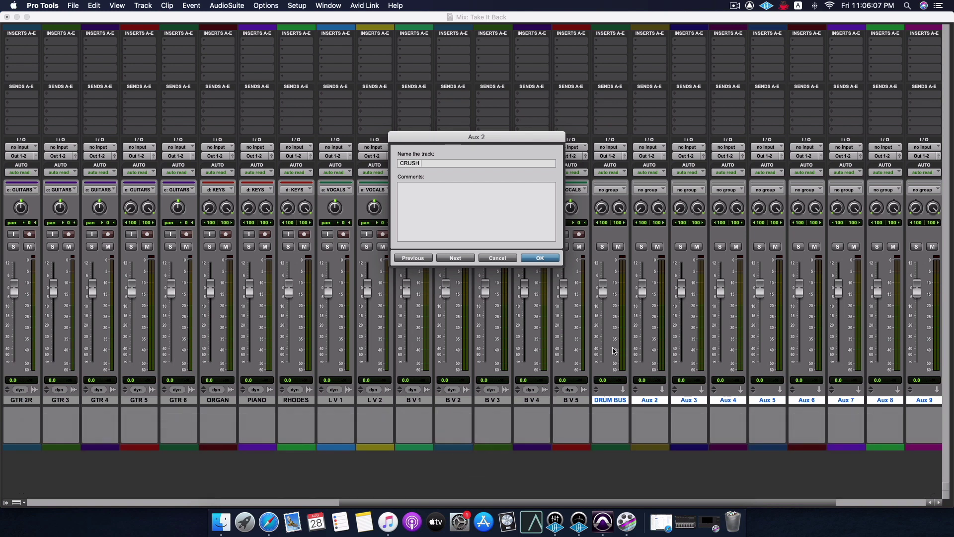
{"action": "left_click", "coordinate": [546, 260]}
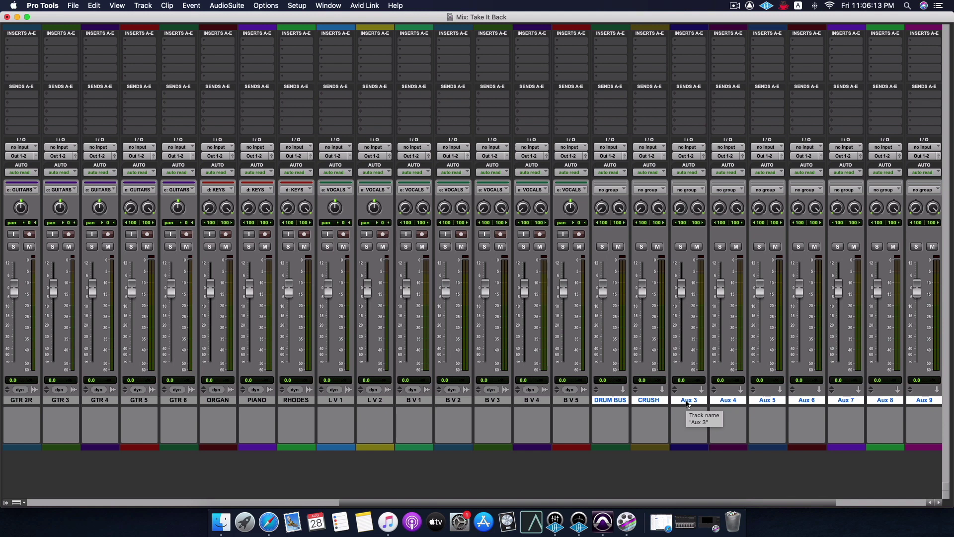
Rename the Aux 3 track as BASS BUS and the Aux 4 track as GTR BUS.
{"action": "double_click", "coordinate": [687, 400]}
{"action": "type", "text": "BAS"}
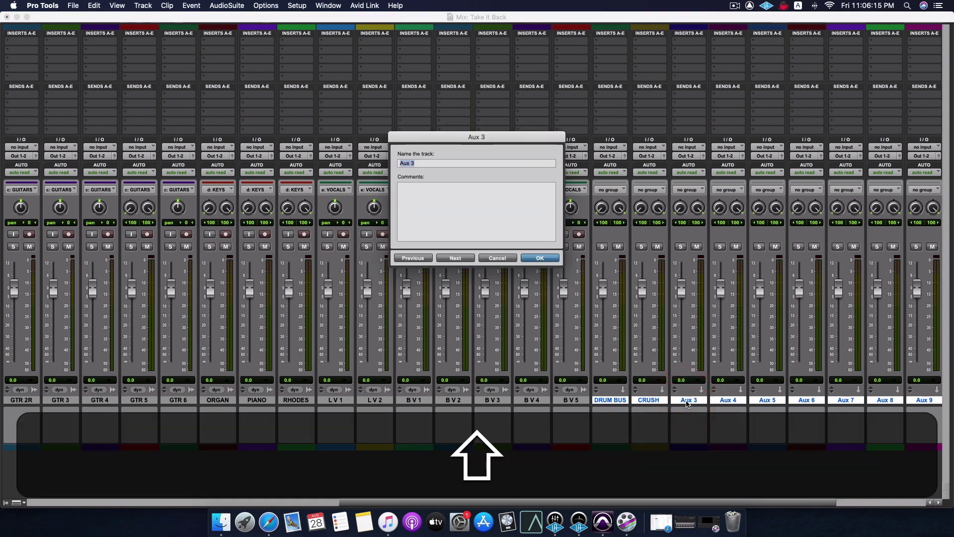
{"action": "type", "text": "S BUS"}
{"action": "key", "text": "Return"}
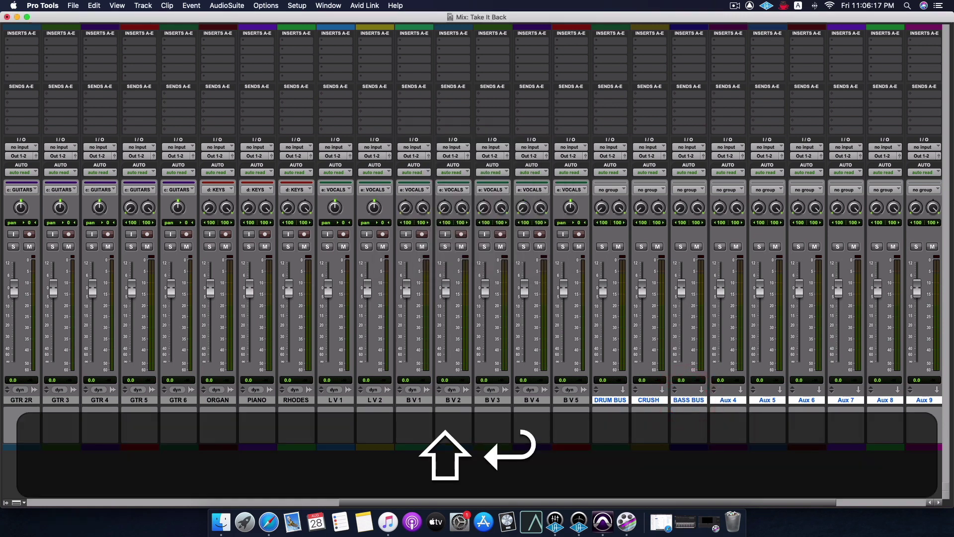
{"action": "double_click", "coordinate": [728, 400]}
{"action": "type", "text": "G"}
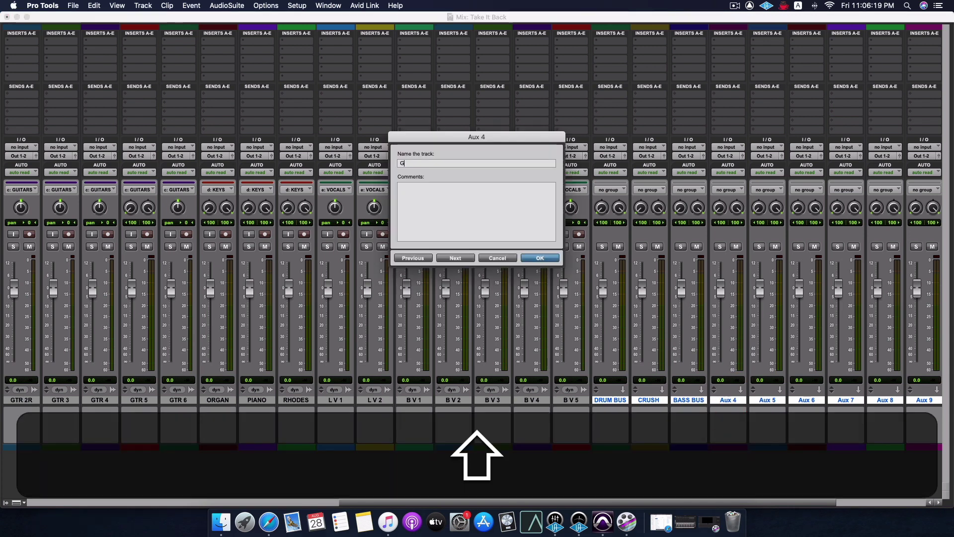
{"action": "type", "text": "TR BUS"}
{"action": "key", "text": "Return"}
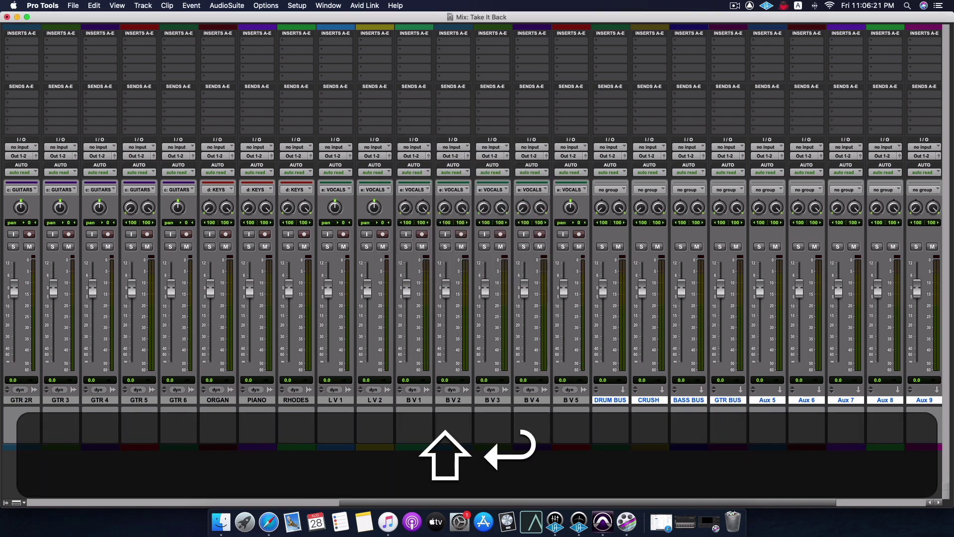
Rename the Aux 5 track as KEYS BUS and the Aux 6 track as L V BUS.
{"action": "double_click", "coordinate": [767, 401]}
{"action": "type", "text": "KEYS BUS"}
{"action": "key", "text": "Return"}
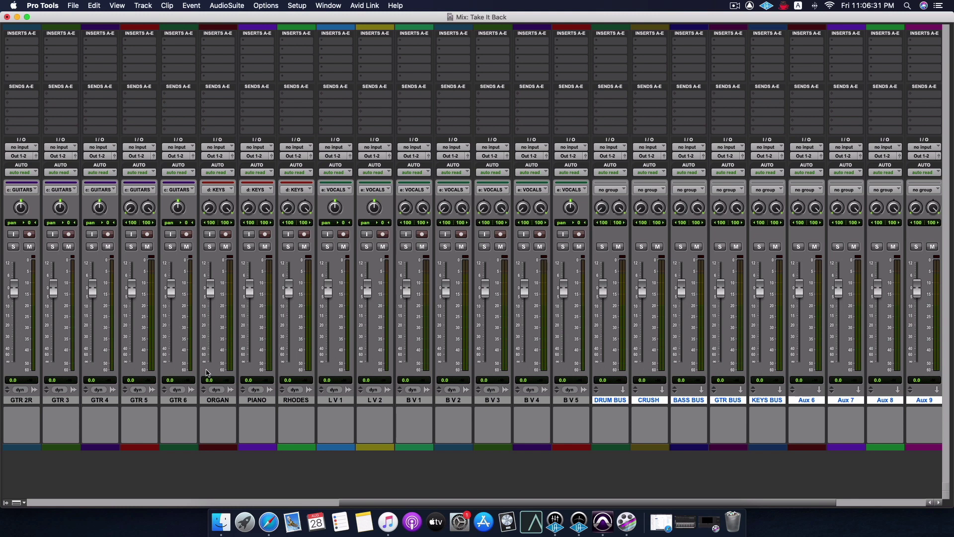
{"action": "scroll", "coordinate": [774, 320], "scroll_direction": "right", "scroll_amount": 5}
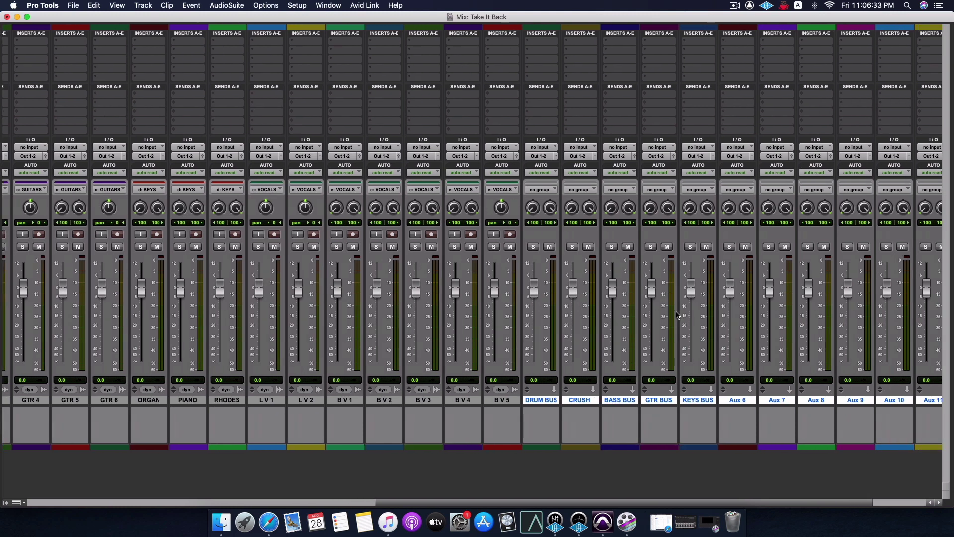
{"action": "double_click", "coordinate": [662, 401]}
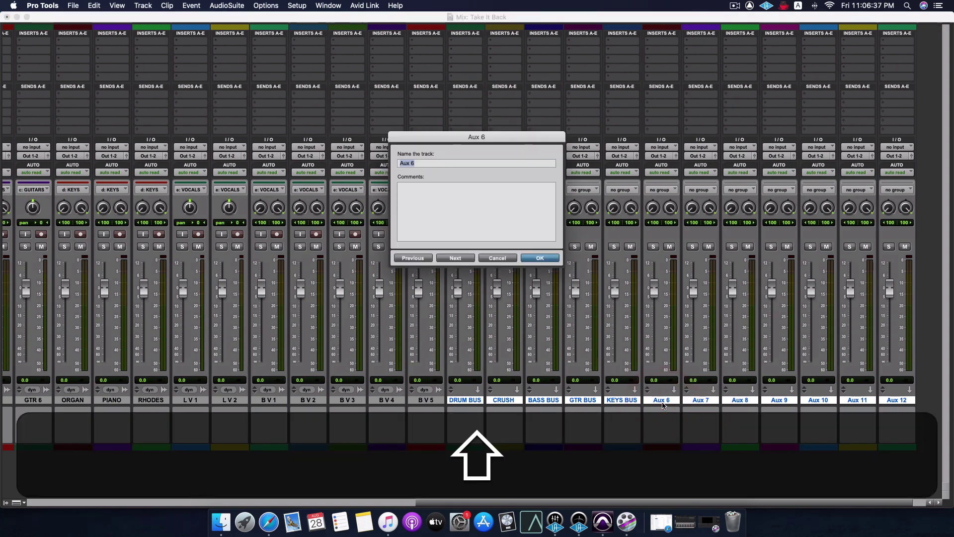
{"action": "type", "text": "LV BVS"}
{"action": "key", "text": "BackSpace"}
{"action": "key", "text": "shift+Return"}
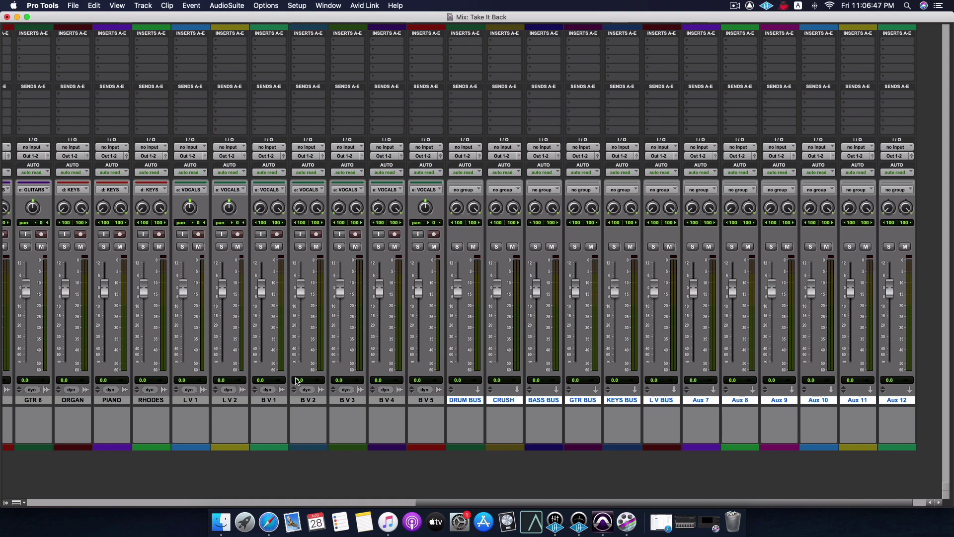
Rename the Aux 7 track as B V BUS.
{"action": "double_click", "coordinate": [701, 400]}
{"action": "type", "text": "B V B"}
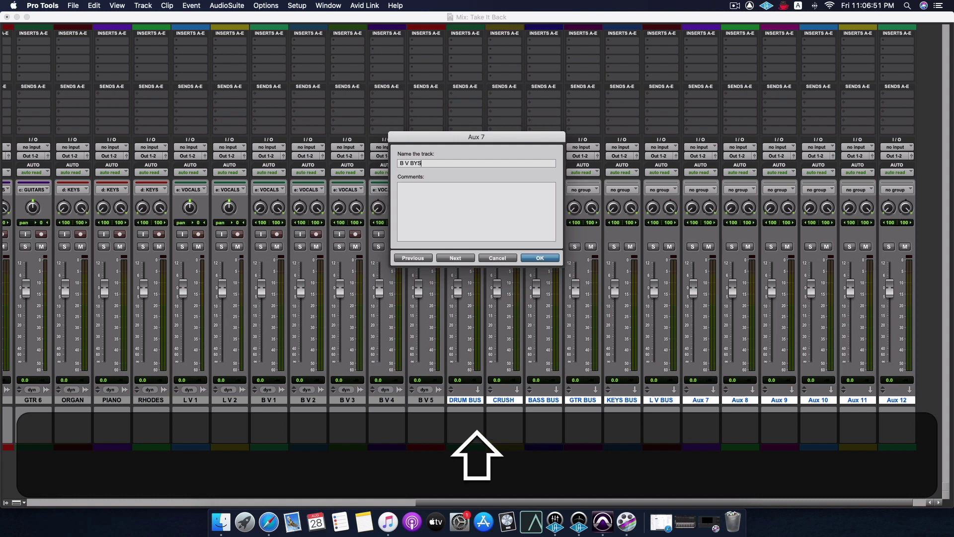
{"action": "type", "text": "US"}
{"action": "key", "text": "Return"}
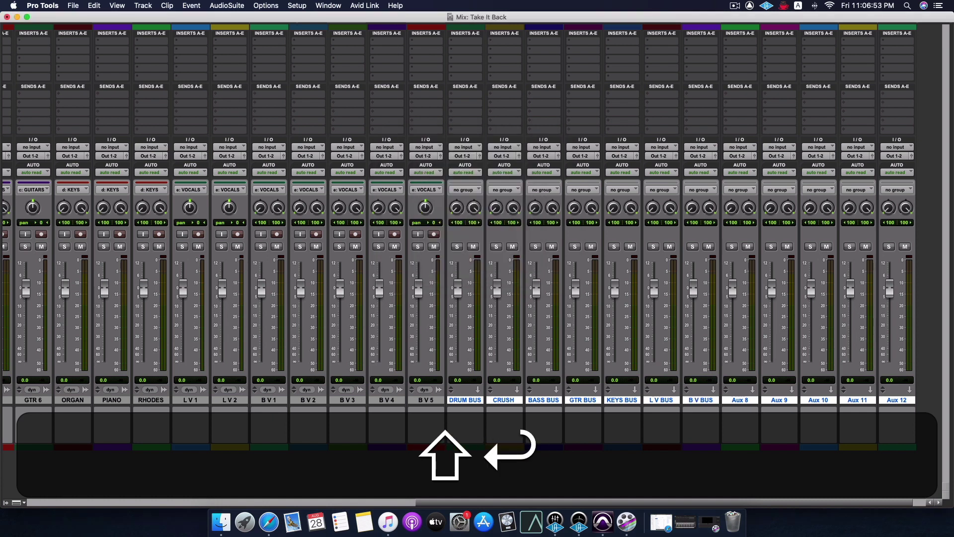
Rename the Aux 8 track as VERB and the Aux 9 track as DELAY.
{"action": "double_click", "coordinate": [752, 404]}
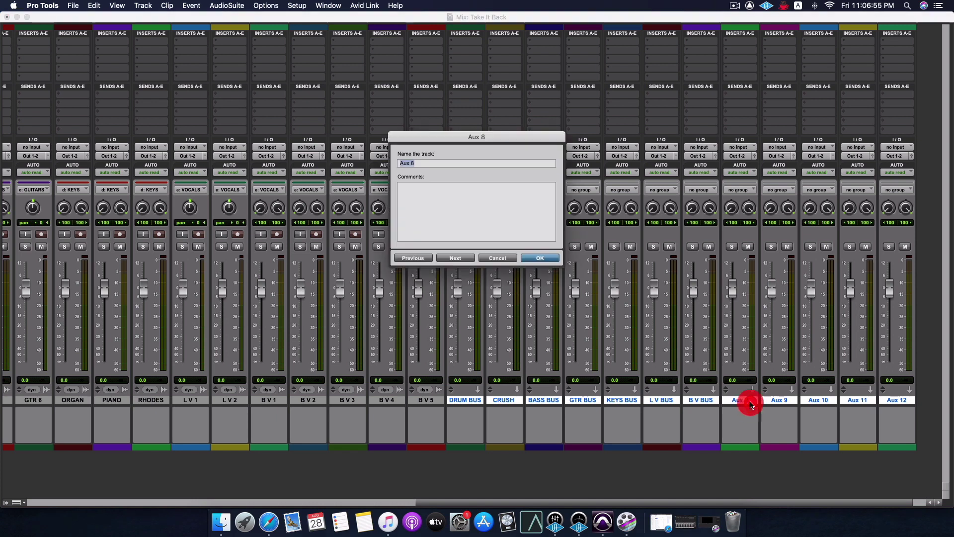
{"action": "type", "text": "VERB"}
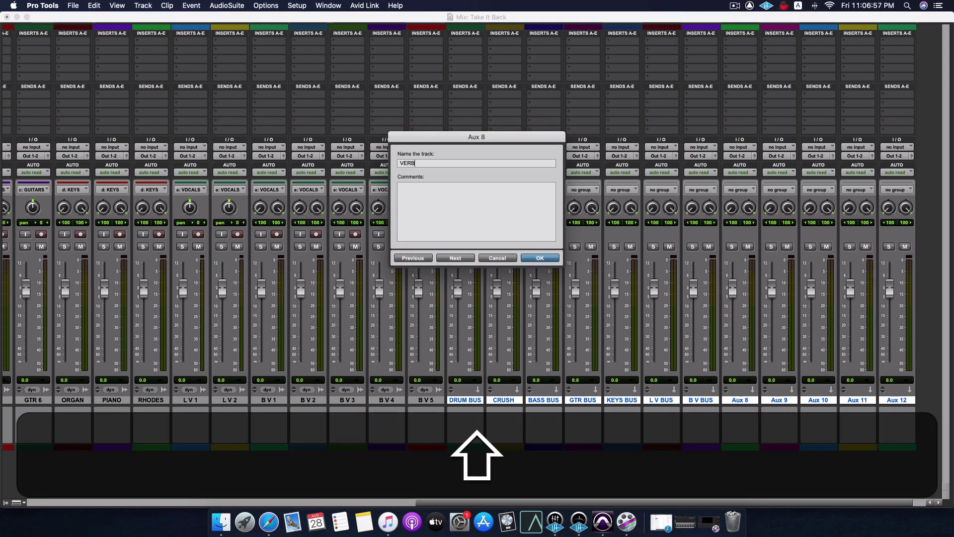
{"action": "key", "text": "Return"}
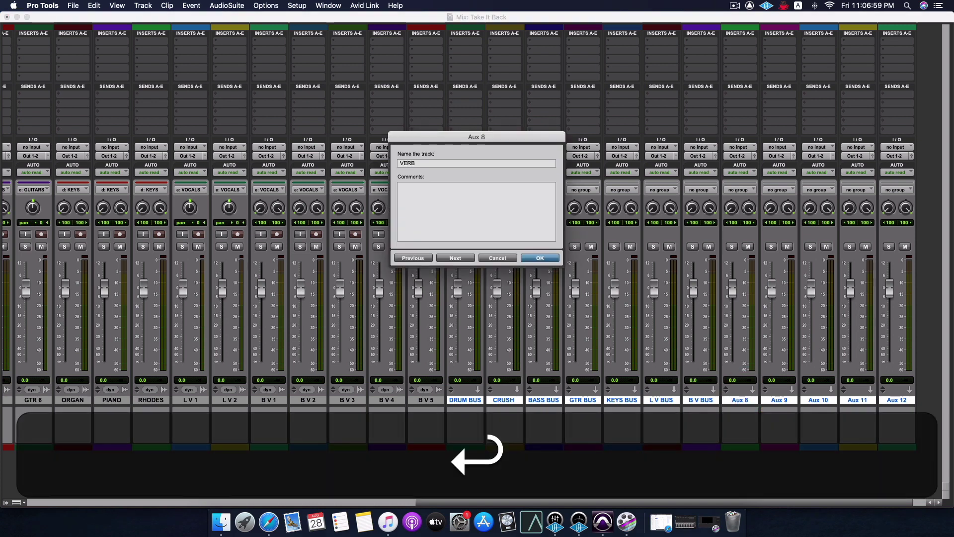
{"action": "double_click", "coordinate": [777, 405]}
{"action": "type", "text": "DELAY"}
{"action": "key", "text": "Return"}
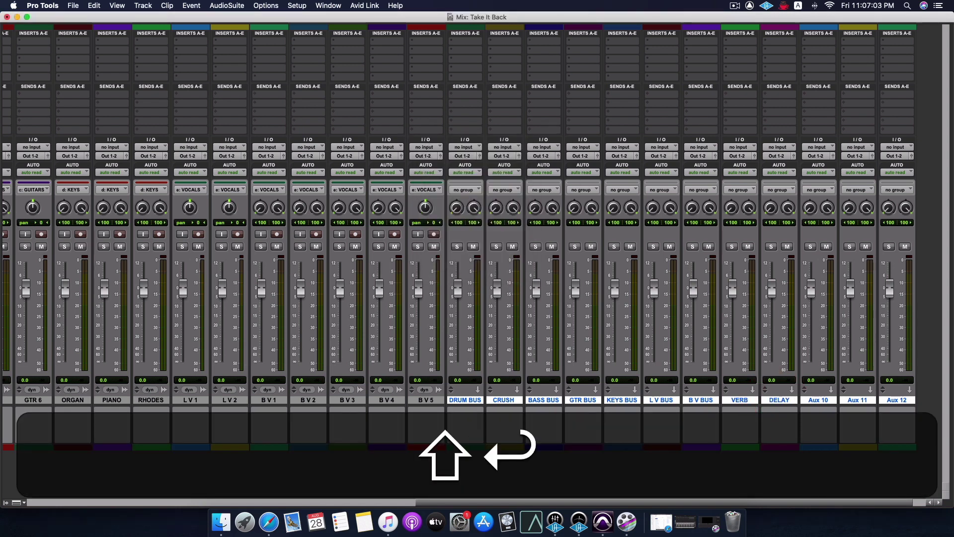
Rename the Aux 10 track as REAR BUS.
{"action": "double_click", "coordinate": [828, 401]}
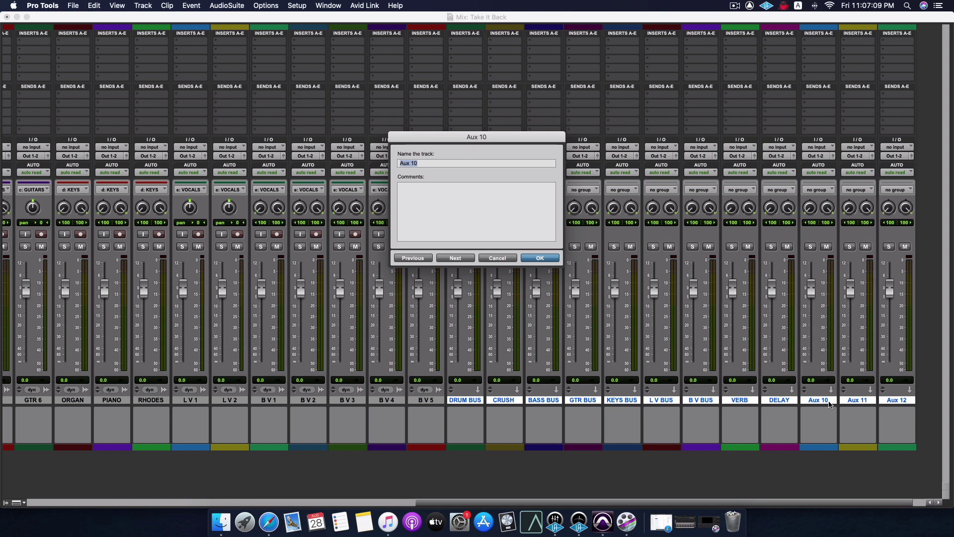
{"action": "type", "text": "R"}
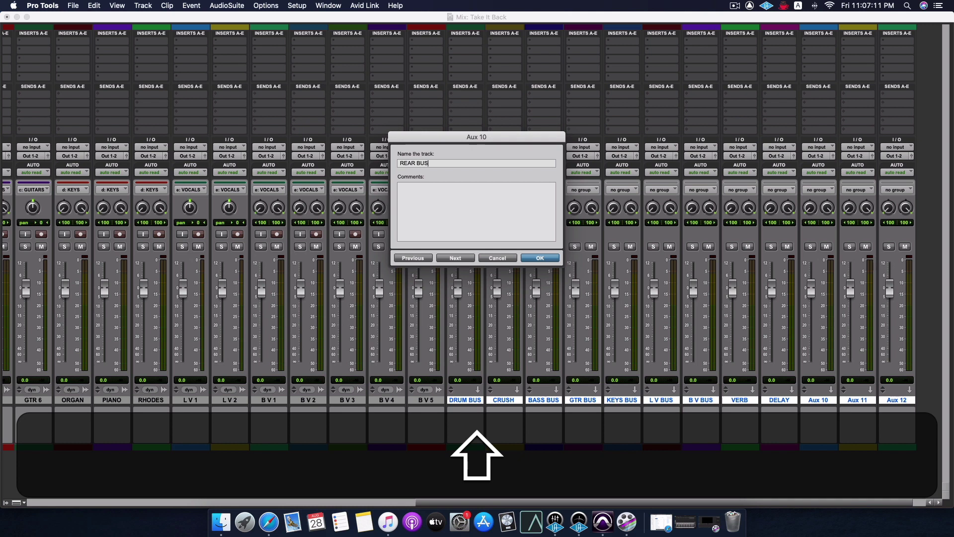
{"action": "type", "text": "EAR BUS"}
{"action": "key", "text": "shift+Return"}
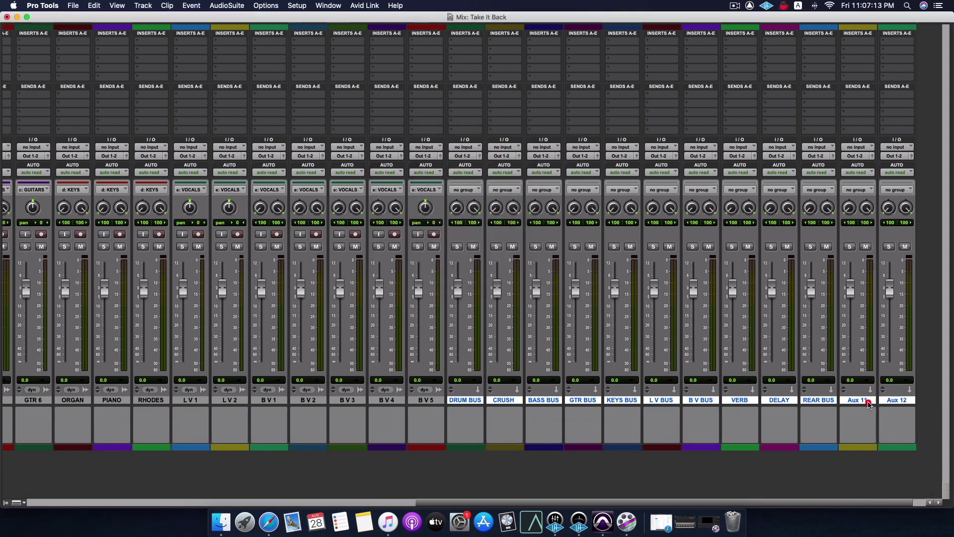
Rename the Aux 11 track as SUBMIX.
{"action": "double_click", "coordinate": [869, 404]}
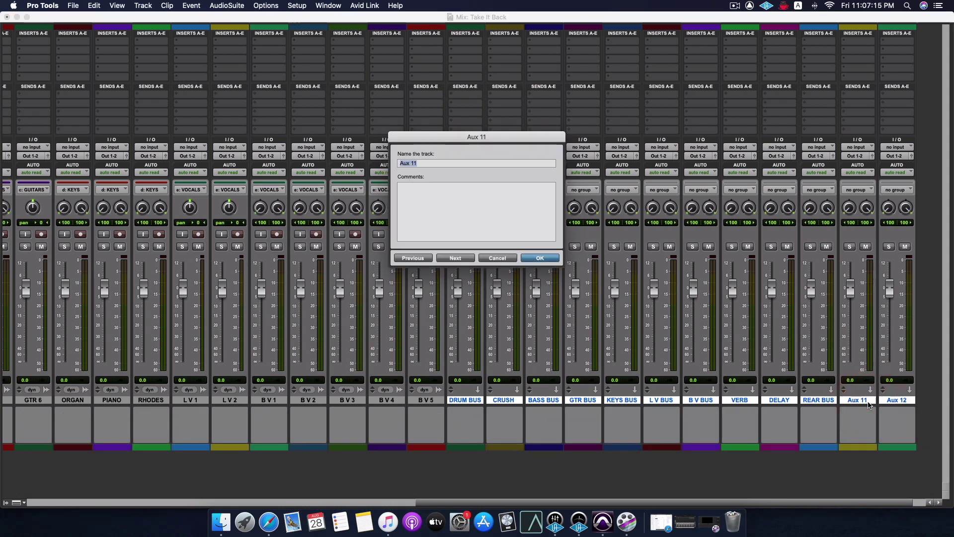
{"action": "type", "text": "SUB MIX"}
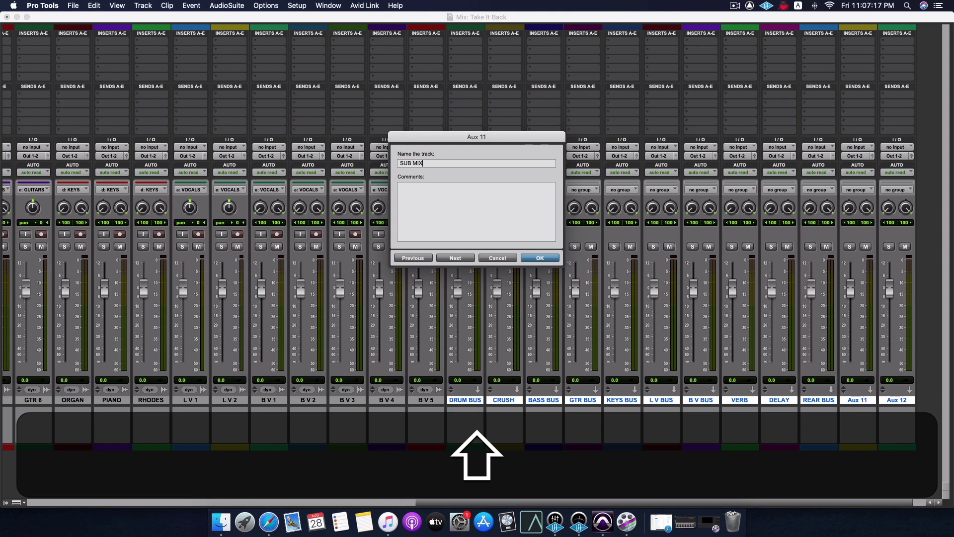
{"action": "key", "text": "BackSpace"}
{"action": "key", "text": "BackSpace"}
{"action": "key", "text": "BackSpace"}
{"action": "key", "text": "BackSpace"}
{"action": "type", "text": "MIX"}
{"action": "key", "text": "Return"}
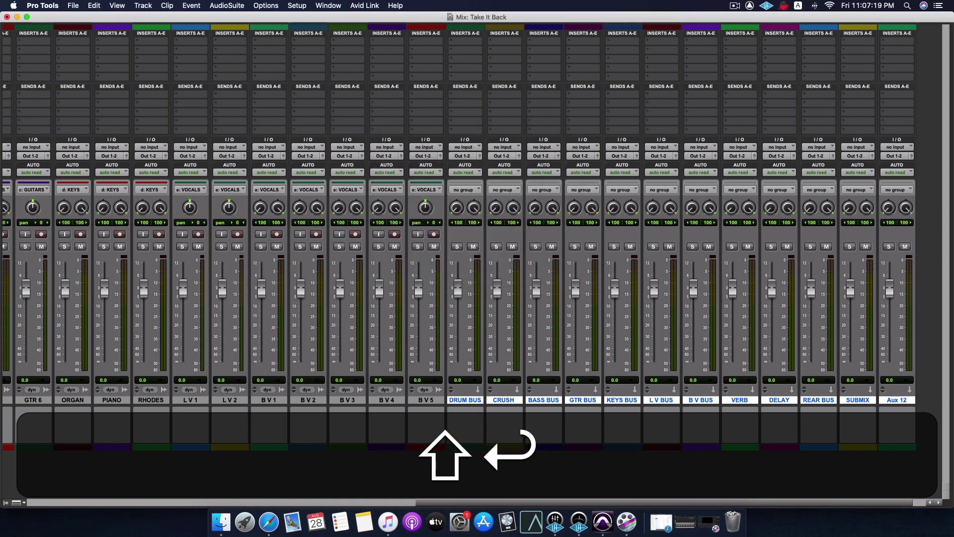
Select only the surplus Aux 12 track and delete it from the session.
{"action": "left_click", "coordinate": [900, 398], "text": "alt"}
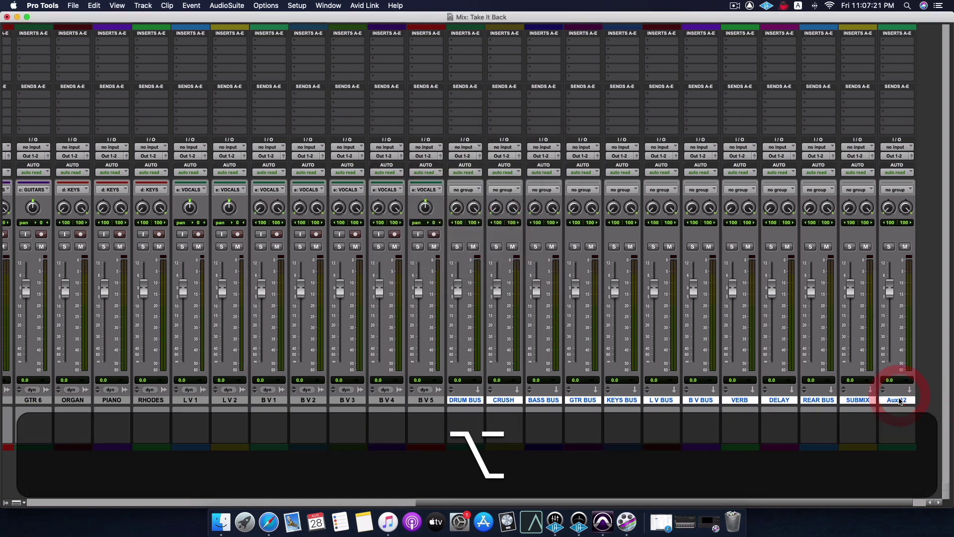
{"action": "left_click", "coordinate": [900, 400]}
{"action": "right_click", "coordinate": [899, 401]}
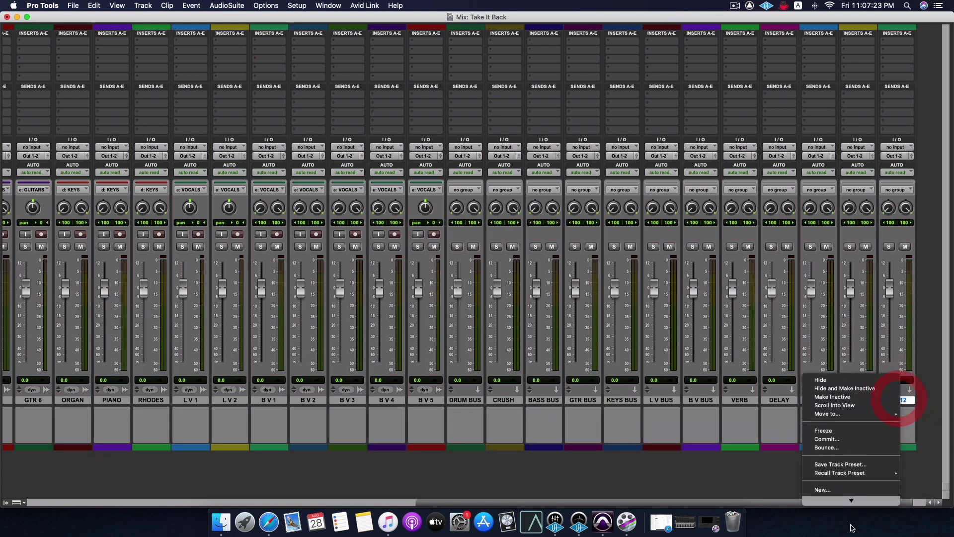
{"action": "left_click", "coordinate": [846, 499]}
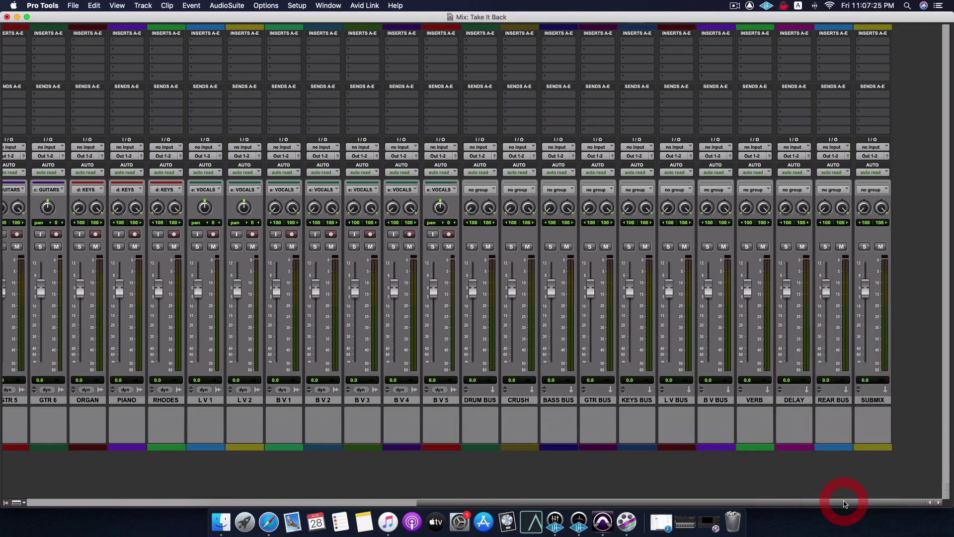
Create one new stereo Master Fader track named MASTER.
{"action": "left_click", "coordinate": [144, 6]}
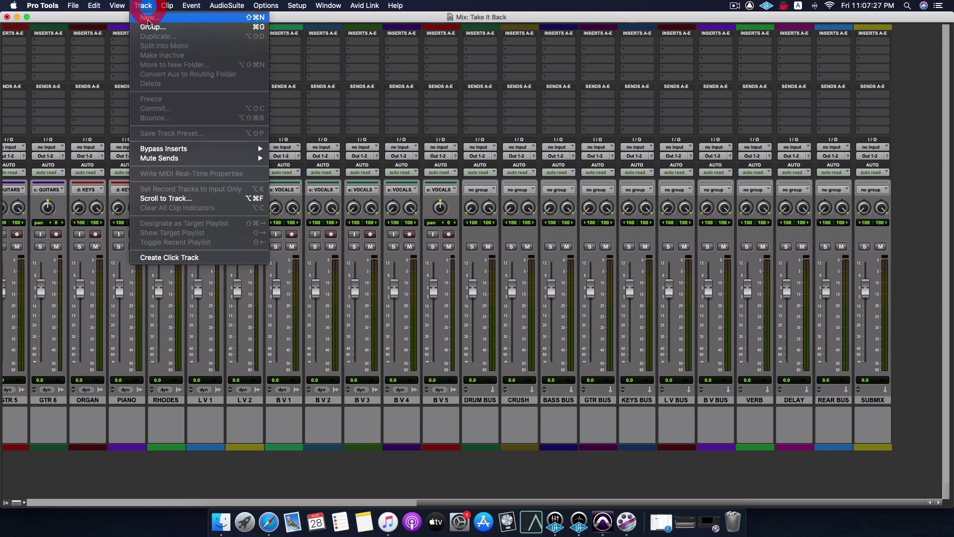
{"action": "left_click", "coordinate": [154, 17]}
{"action": "left_click", "coordinate": [363, 185]}
{"action": "left_click", "coordinate": [364, 195]}
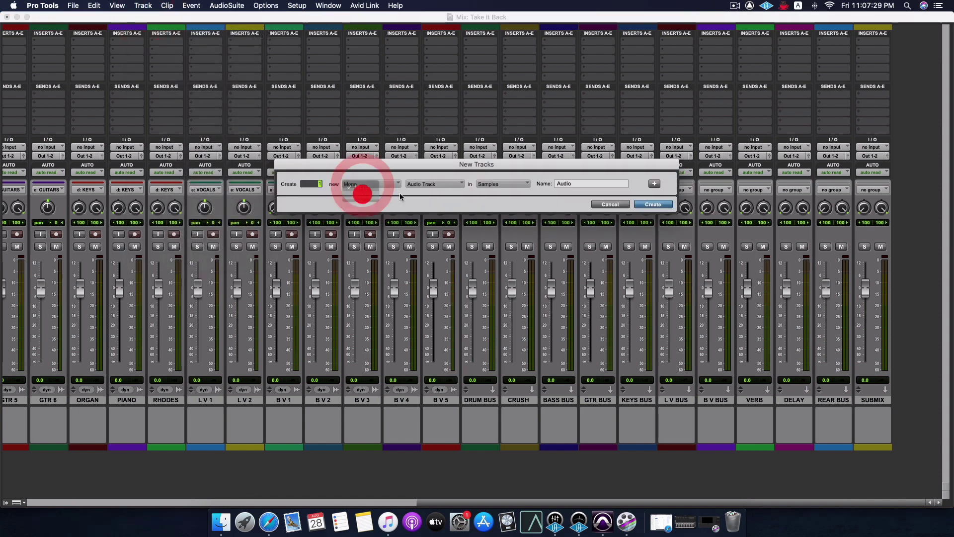
{"action": "left_click", "coordinate": [435, 184]}
{"action": "left_click", "coordinate": [436, 202]}
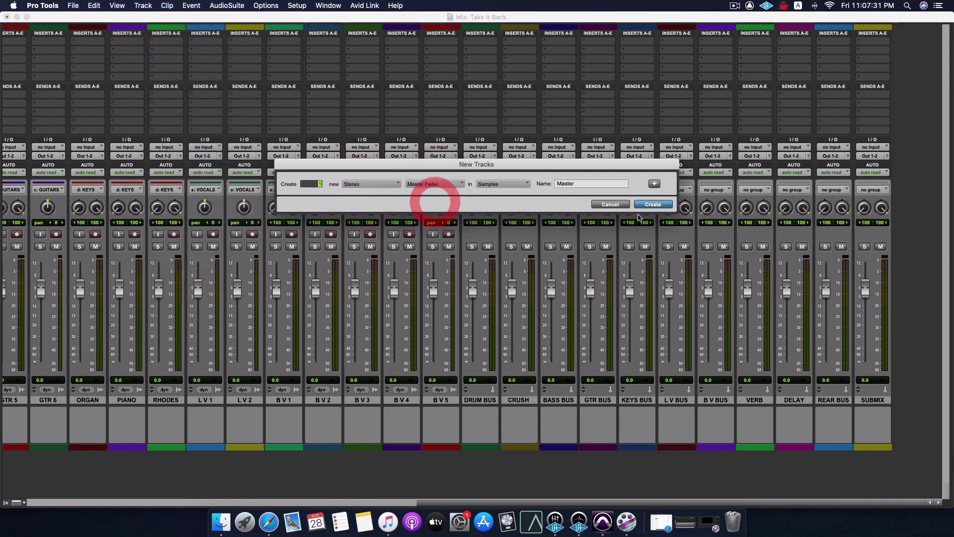
{"action": "left_click", "coordinate": [586, 182]}
{"action": "type", "text": "MAS"}
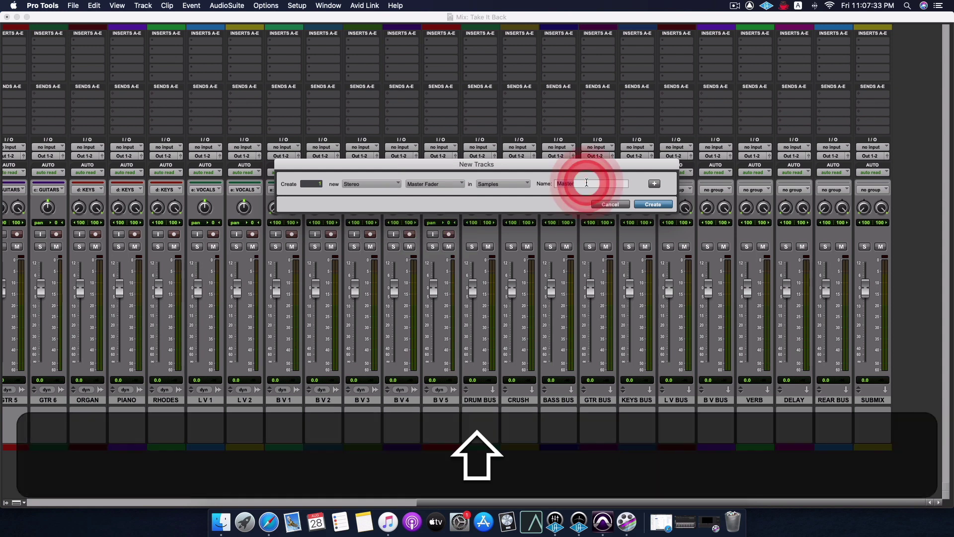
{"action": "left_click", "coordinate": [646, 204]}
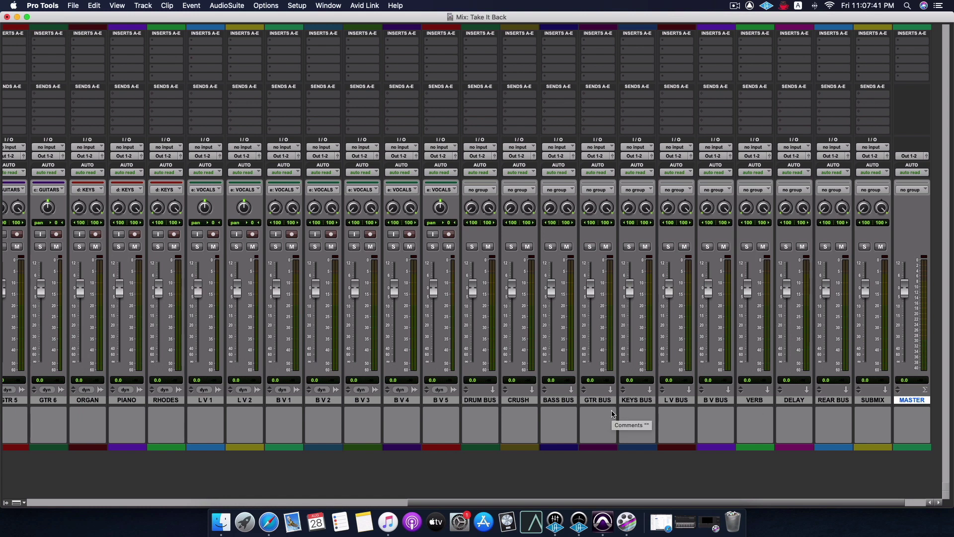
Route the outputs of all drum tracks, from KICK through TAMB, to stereo Bus 1-2.
{"action": "scroll", "coordinate": [613, 414], "scroll_direction": "right", "scroll_amount": 1}
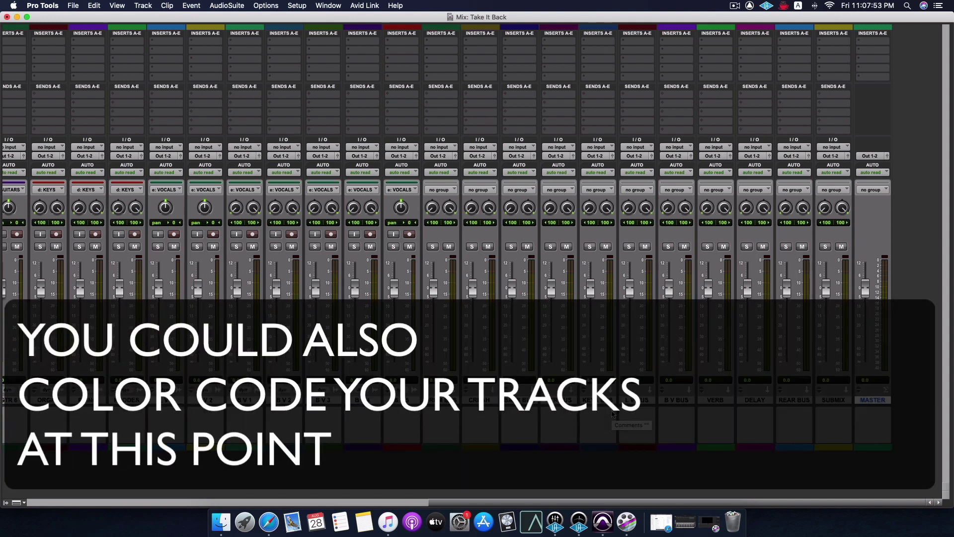
{"action": "scroll", "coordinate": [613, 414], "scroll_direction": "left", "scroll_amount": 15}
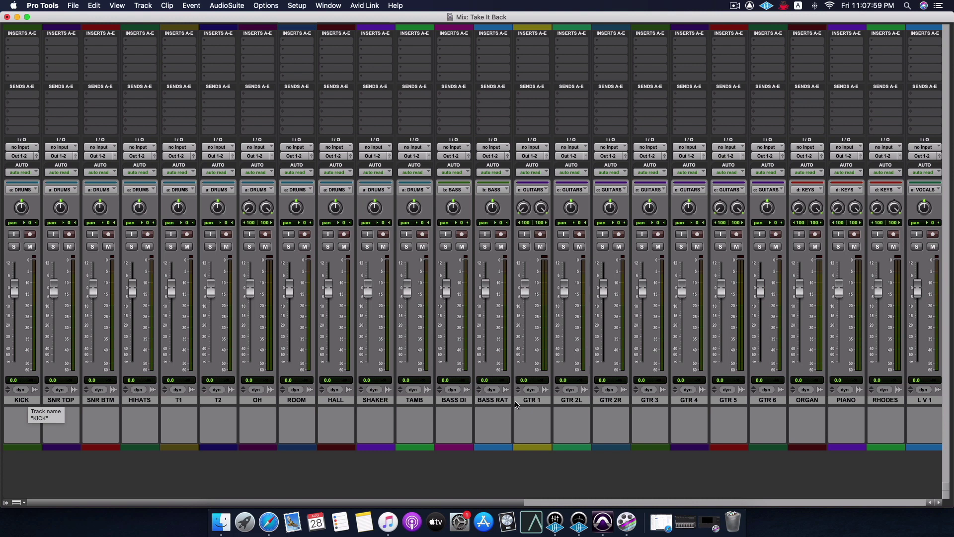
{"action": "left_click", "coordinate": [23, 400]}
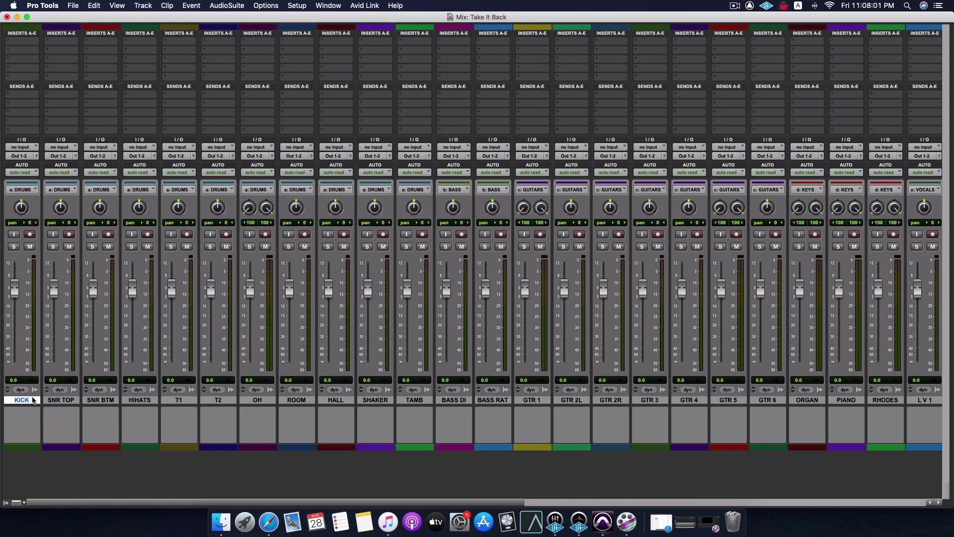
{"action": "left_click", "coordinate": [402, 401], "text": "shift"}
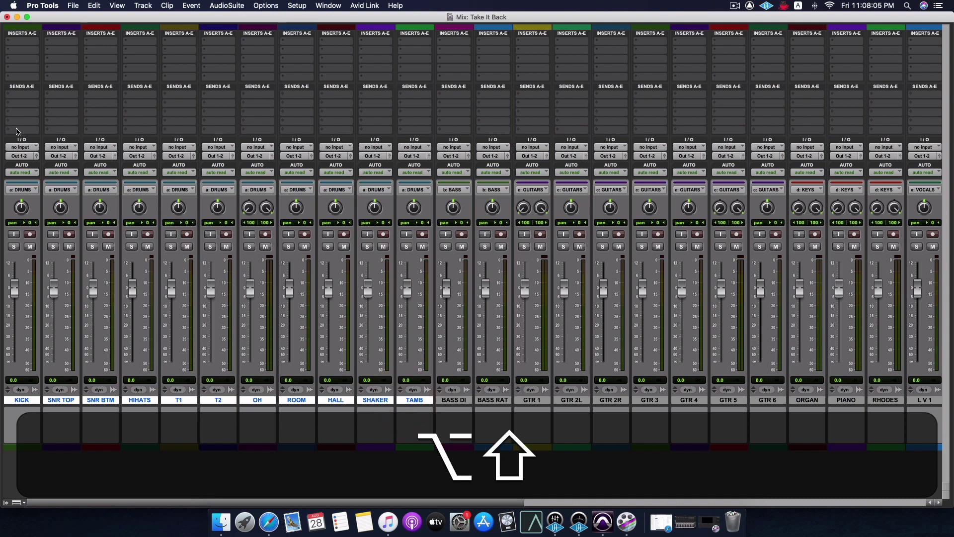
{"action": "left_click", "coordinate": [22, 156], "text": "alt+shift"}
{"action": "mouse_move", "coordinate": [27, 164]}
{"action": "left_click", "coordinate": [69, 168], "text": "alt+shift"}
Route the outputs of the BASS DI and BASS RAT tracks to stereo Bus 3-4.
{"action": "left_click", "coordinate": [453, 401]}
{"action": "left_click", "coordinate": [492, 401], "text": "shift"}
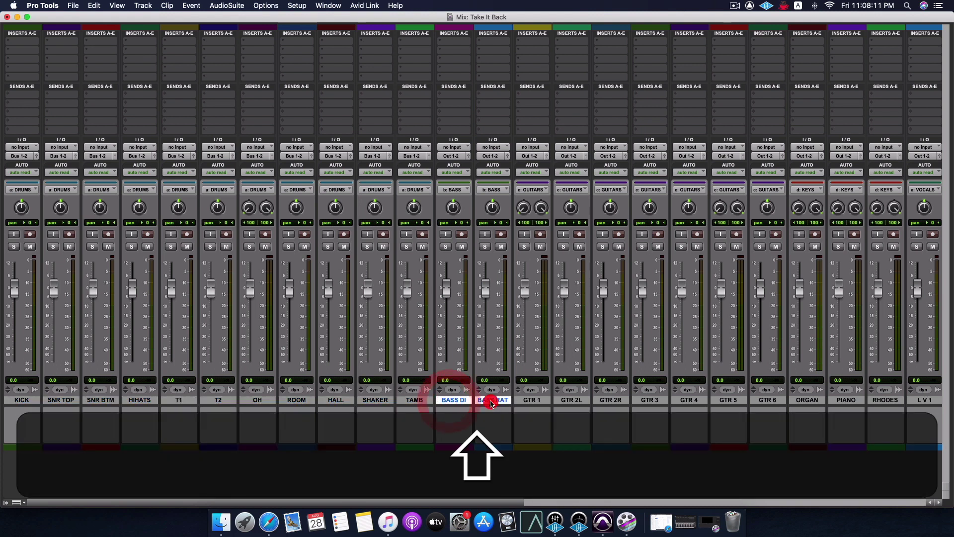
{"action": "left_click", "coordinate": [452, 156], "text": "alt+shift"}
{"action": "mouse_move", "coordinate": [460, 164]}
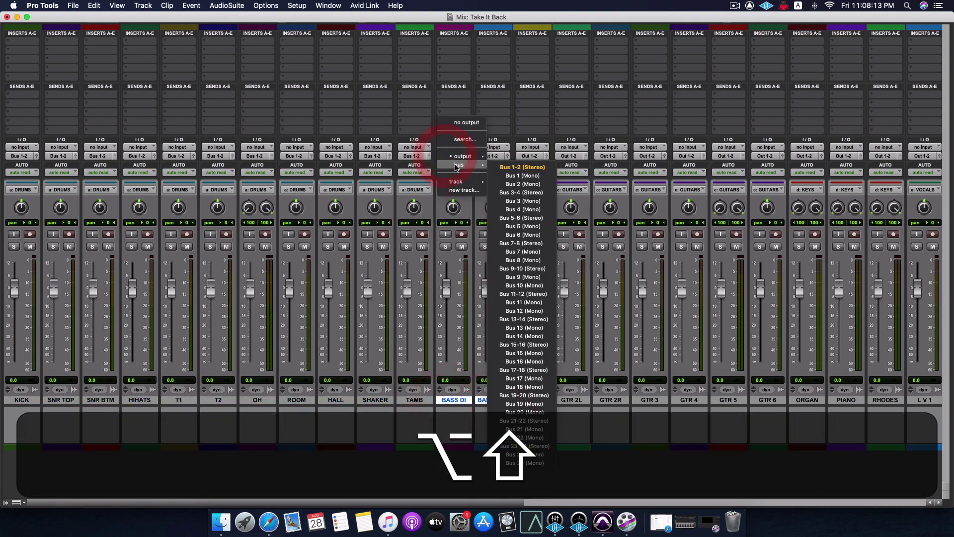
{"action": "left_click", "coordinate": [521, 192], "text": "alt+shift"}
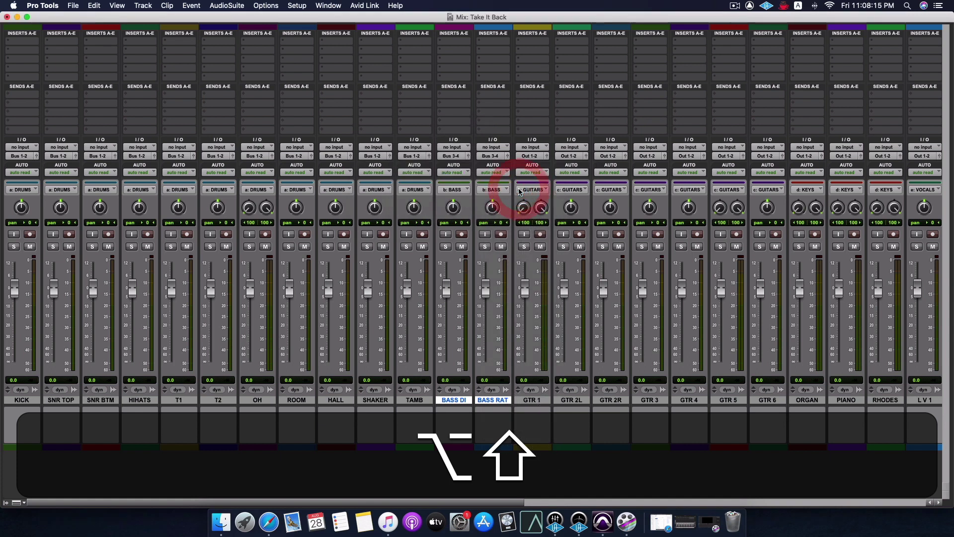
Route the outputs of all guitar tracks, from GTR 1 through GTR 6, to stereo Bus 5-6.
{"action": "left_click", "coordinate": [537, 400]}
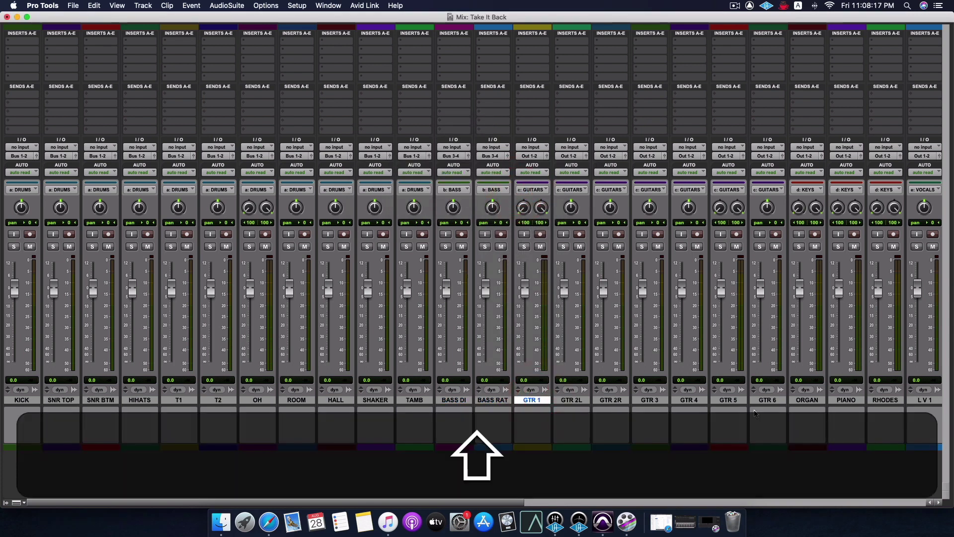
{"action": "left_click", "coordinate": [767, 400], "text": "shift"}
{"action": "left_click", "coordinate": [531, 156], "text": "alt+shift"}
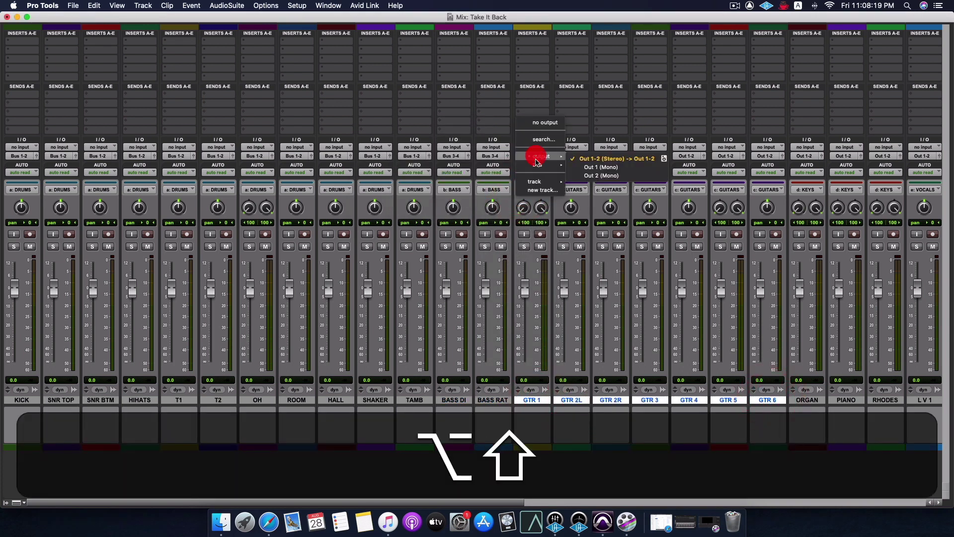
{"action": "mouse_move", "coordinate": [539, 165]}
{"action": "left_click", "coordinate": [601, 217], "text": "alt+shift"}
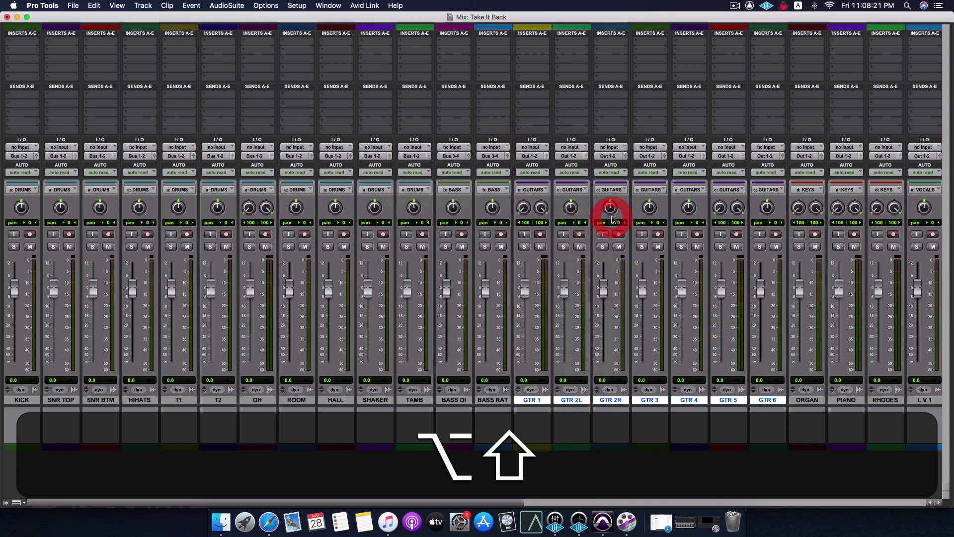
Route the outputs of the ORGAN, PIANO and RHODES tracks to stereo Bus 7-8.
{"action": "scroll", "coordinate": [613, 220], "scroll_direction": "right", "scroll_amount": 2}
{"action": "scroll", "coordinate": [621, 325], "scroll_direction": "right", "scroll_amount": 3}
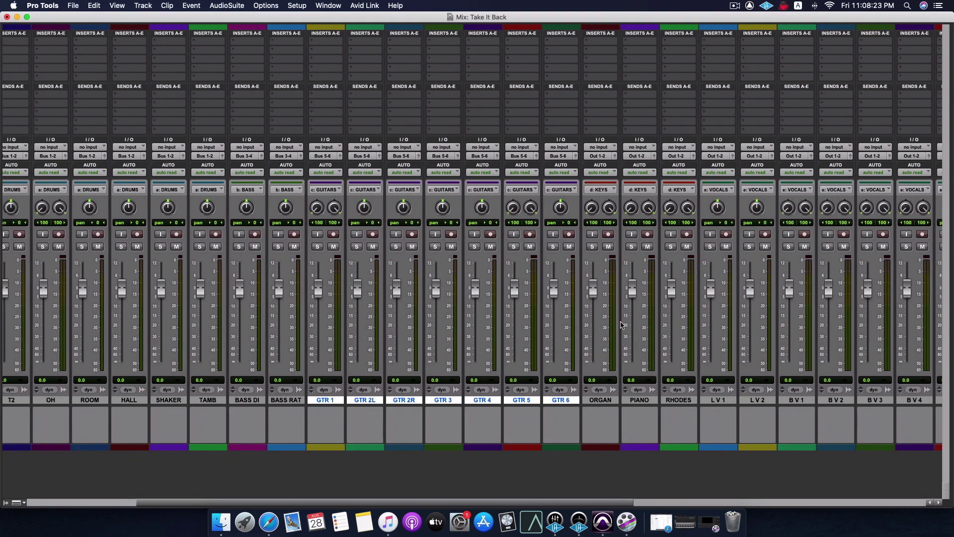
{"action": "left_click", "coordinate": [599, 400]}
{"action": "left_click", "coordinate": [680, 399], "text": "shift"}
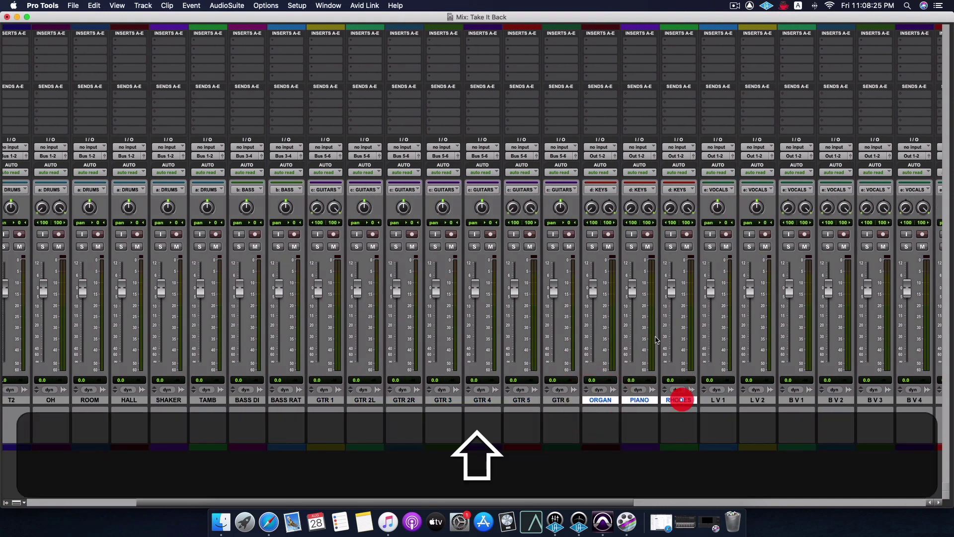
{"action": "left_click", "coordinate": [599, 158], "text": "alt+shift"}
{"action": "mouse_move", "coordinate": [607, 164]}
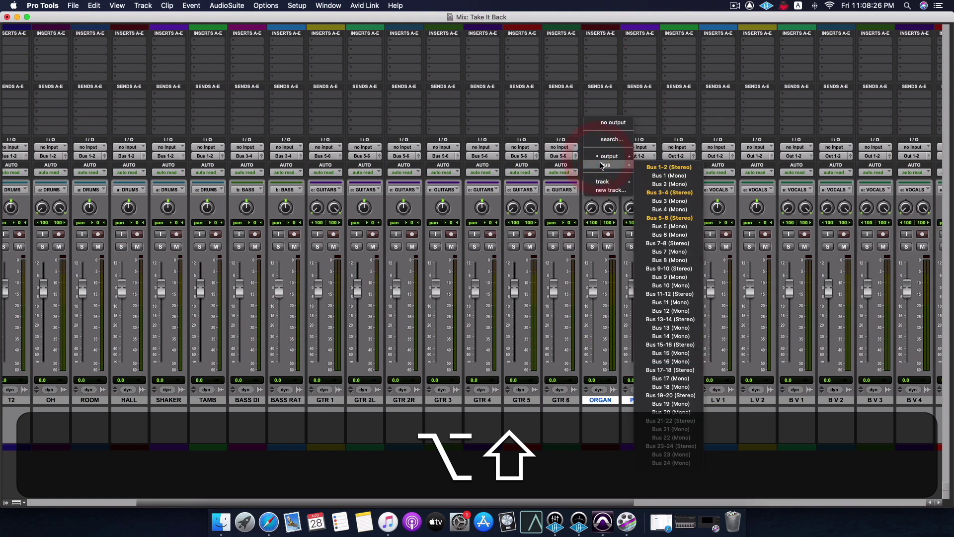
{"action": "left_click", "coordinate": [668, 243]}
Route the outputs of the lead vocal tracks L V 1 and L V 2 to stereo Bus 9-10.
{"action": "scroll", "coordinate": [667, 244], "scroll_direction": "right", "scroll_amount": 2}
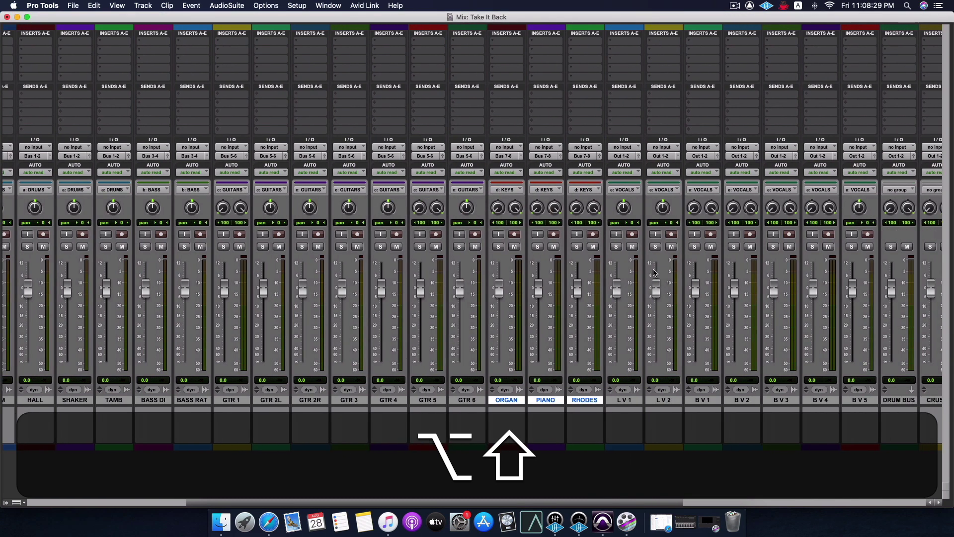
{"action": "left_click", "coordinate": [619, 399]}
{"action": "left_click", "coordinate": [658, 400], "text": "shift"}
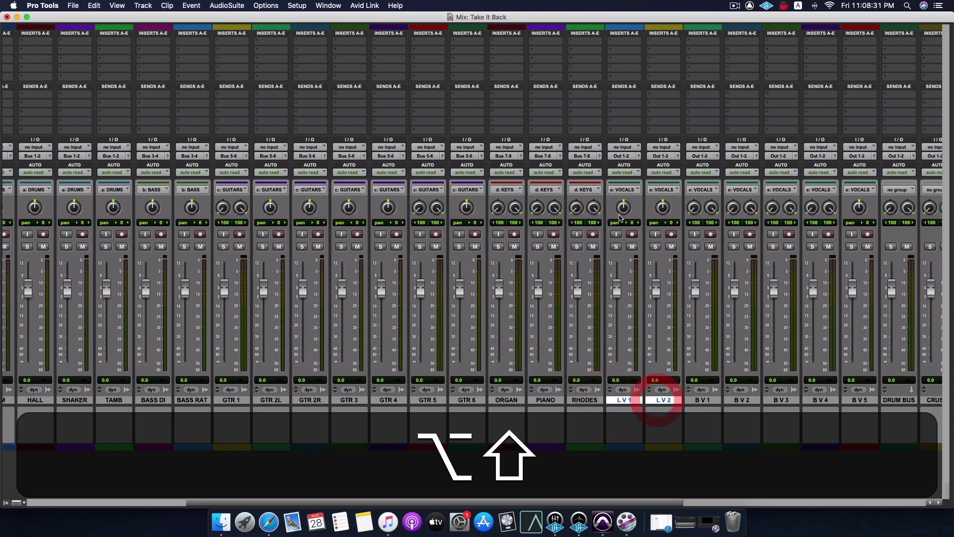
{"action": "left_click", "coordinate": [624, 156], "text": "alt+shift"}
{"action": "mouse_move", "coordinate": [641, 165]}
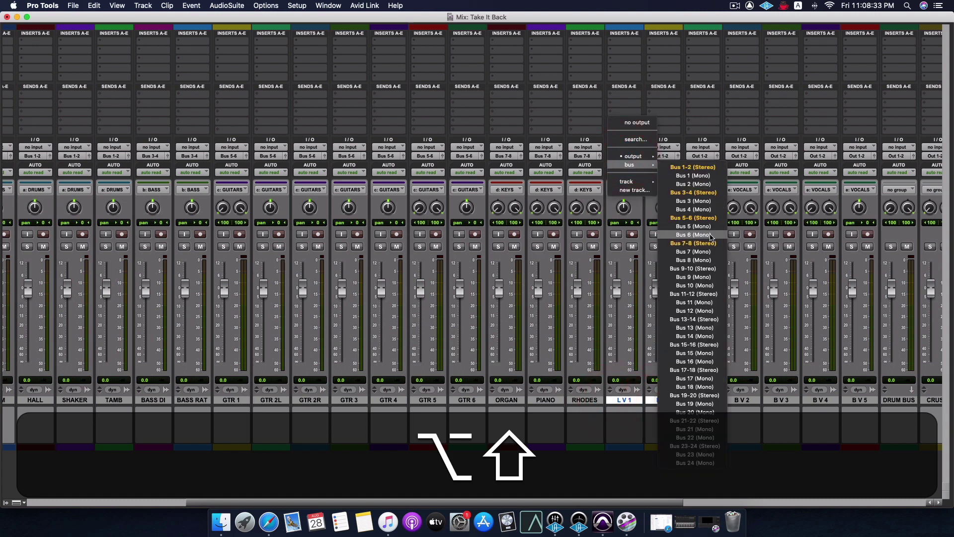
{"action": "left_click", "coordinate": [701, 269], "text": "alt+shift"}
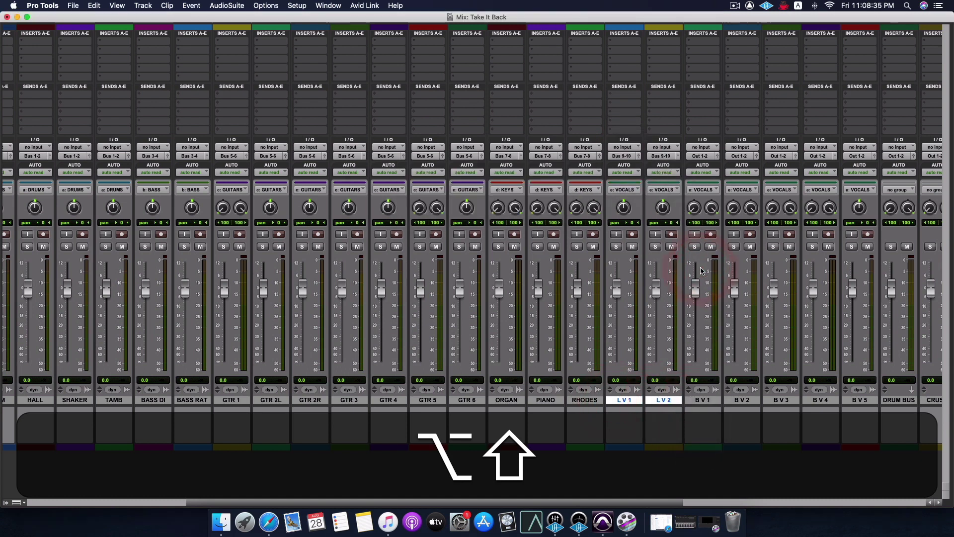
Route the outputs of the backing vocal tracks B V 1 through B V 5 to stereo Bus 11-12.
{"action": "scroll", "coordinate": [546, 409], "scroll_direction": "right", "scroll_amount": 4}
{"action": "left_click", "coordinate": [542, 400]}
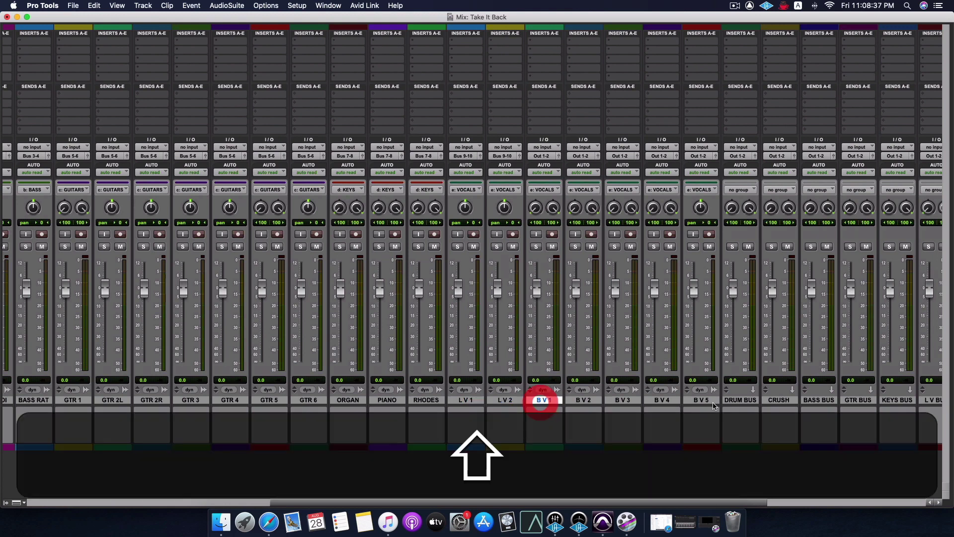
{"action": "left_click", "coordinate": [701, 400], "text": "shift"}
{"action": "left_click", "coordinate": [545, 157], "text": "alt+shift"}
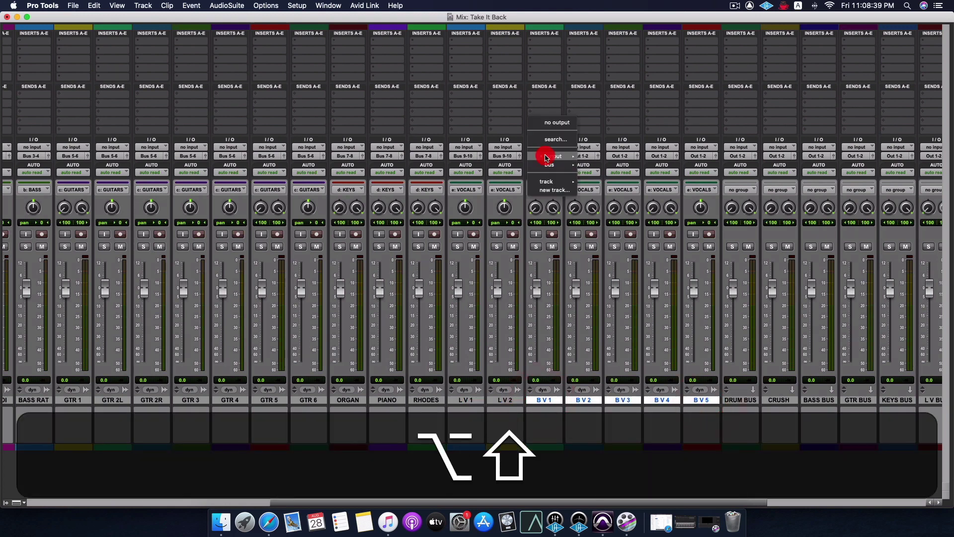
{"action": "mouse_move", "coordinate": [549, 165]}
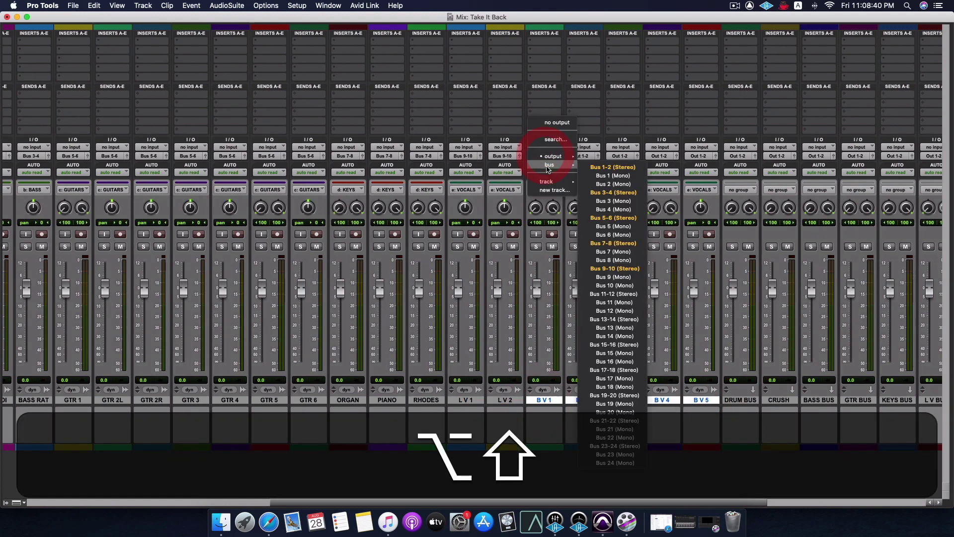
{"action": "left_click", "coordinate": [602, 294], "text": "alt+shift"}
Set the DRUM BUS input to stereo Bus 1-2 and the CRUSH input to stereo Bus 3-4.
{"action": "scroll", "coordinate": [661, 367], "scroll_direction": "right", "scroll_amount": 5}
{"action": "scroll", "coordinate": [661, 367], "scroll_direction": "right", "scroll_amount": 2}
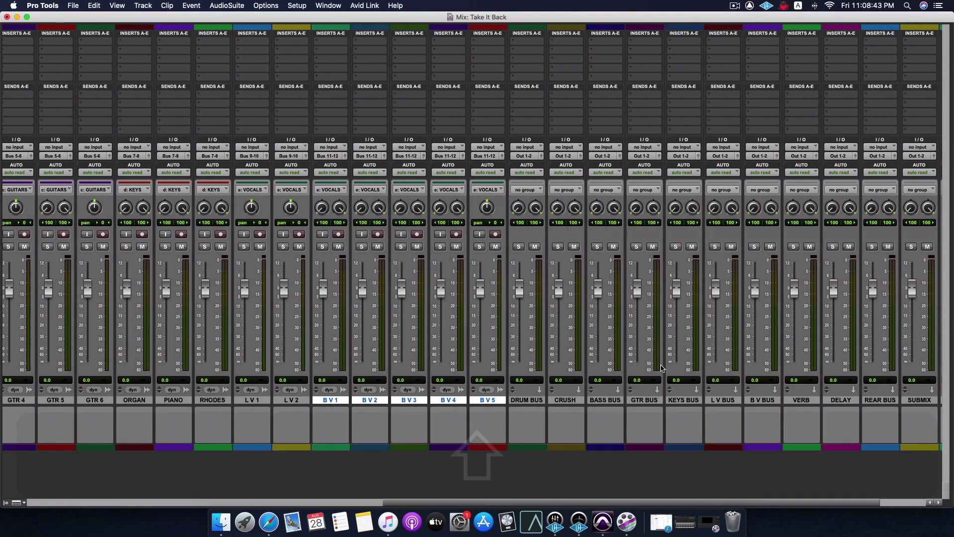
{"action": "left_click", "coordinate": [489, 147]}
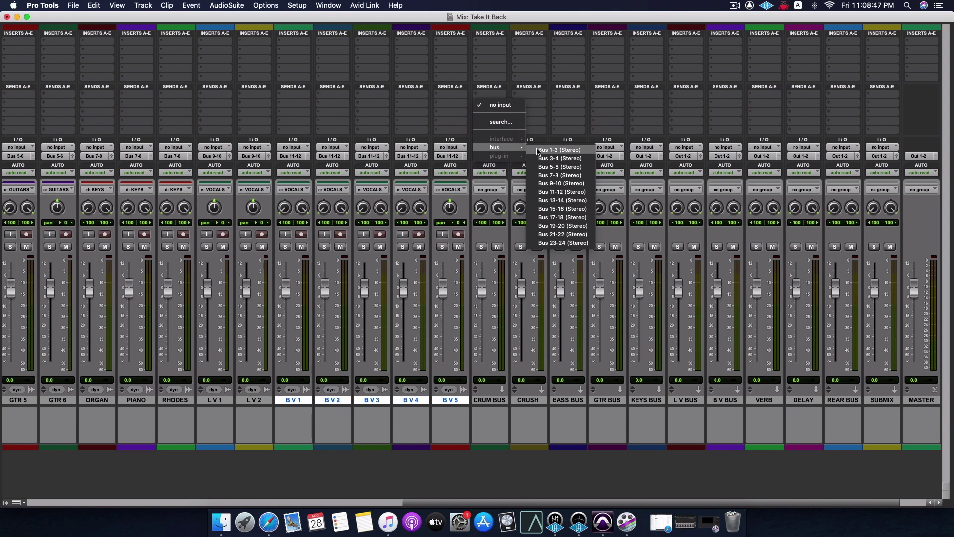
{"action": "left_click", "coordinate": [540, 150]}
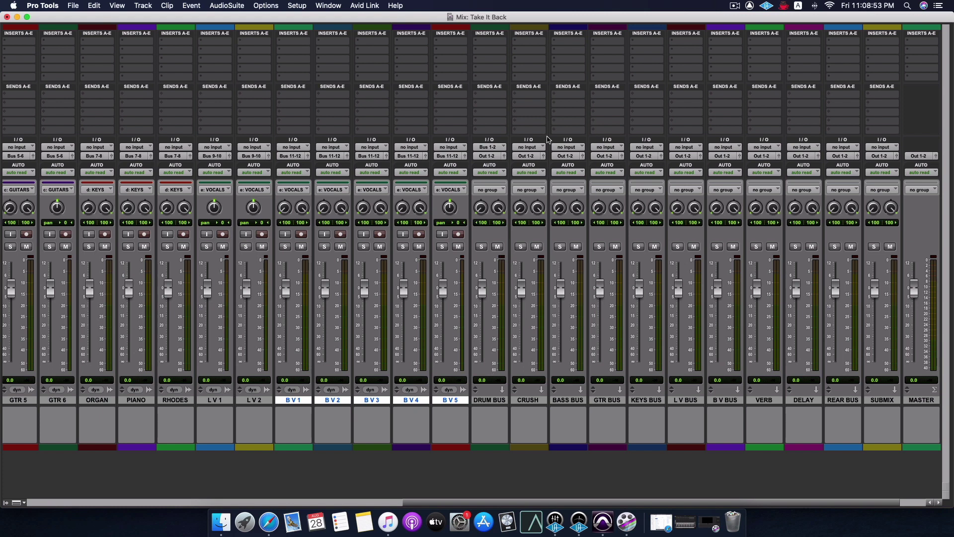
{"action": "left_click", "coordinate": [528, 147]}
{"action": "left_click", "coordinate": [532, 149]}
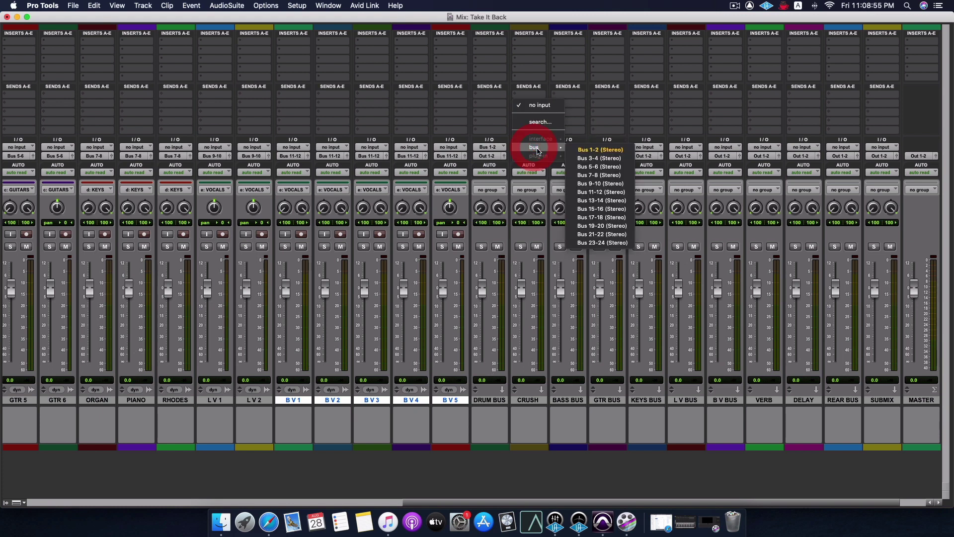
{"action": "left_click", "coordinate": [588, 154]}
Set the BASS BUS input to stereo Bus 5-6 and the GTR BUS input to stereo Bus 7-8.
{"action": "left_click", "coordinate": [579, 148]}
{"action": "left_click", "coordinate": [616, 168]}
{"action": "left_click", "coordinate": [611, 148]}
{"action": "left_click", "coordinate": [667, 175]}
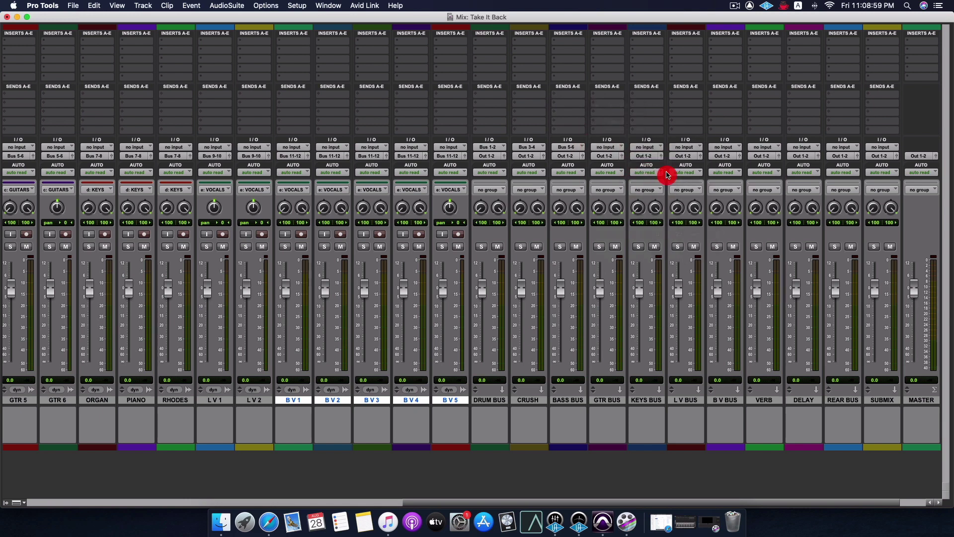
Set the KEYS BUS input to stereo Bus 9-10 and the L V BUS input to stereo Bus 11-12.
{"action": "left_click", "coordinate": [651, 149]}
{"action": "left_click", "coordinate": [653, 148]}
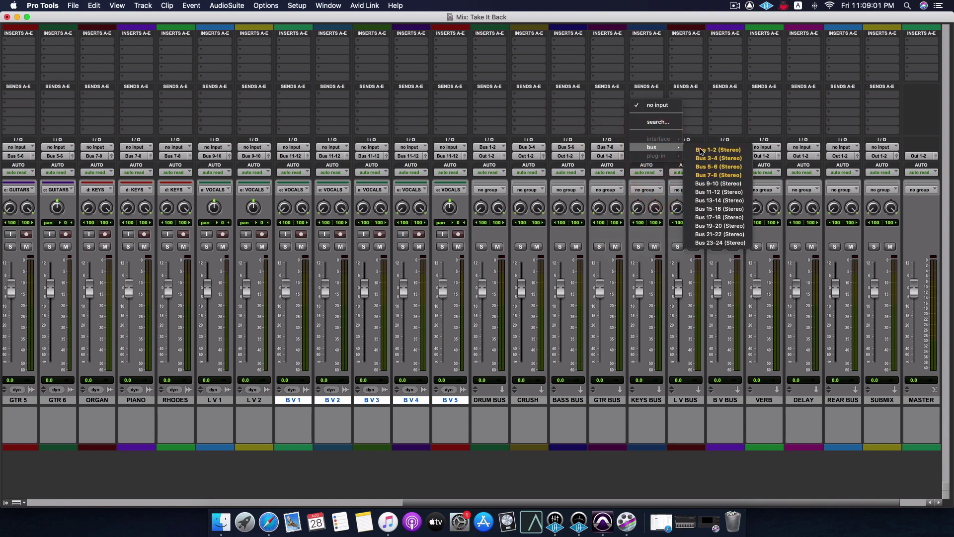
{"action": "left_click", "coordinate": [714, 184]}
{"action": "left_click", "coordinate": [690, 148]}
{"action": "left_click", "coordinate": [692, 147]}
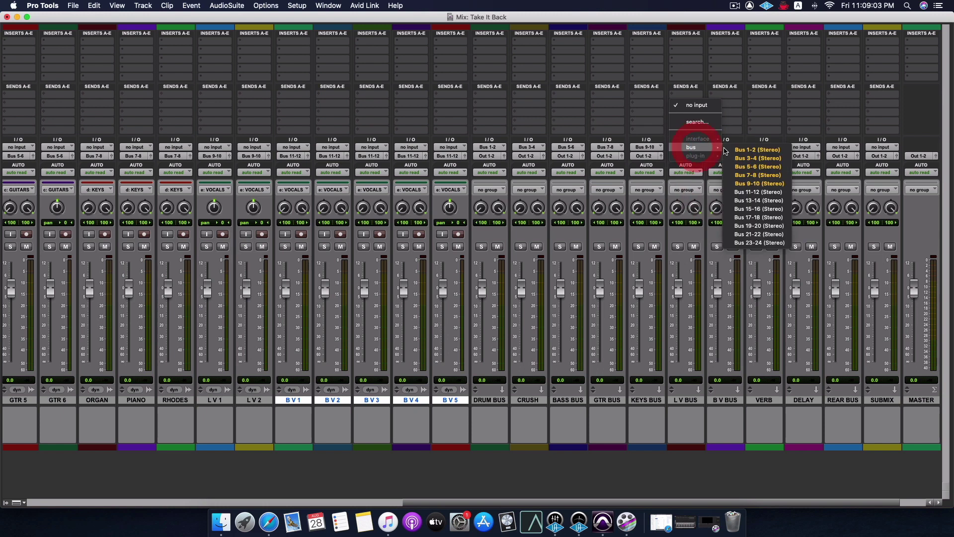
{"action": "left_click", "coordinate": [741, 192]}
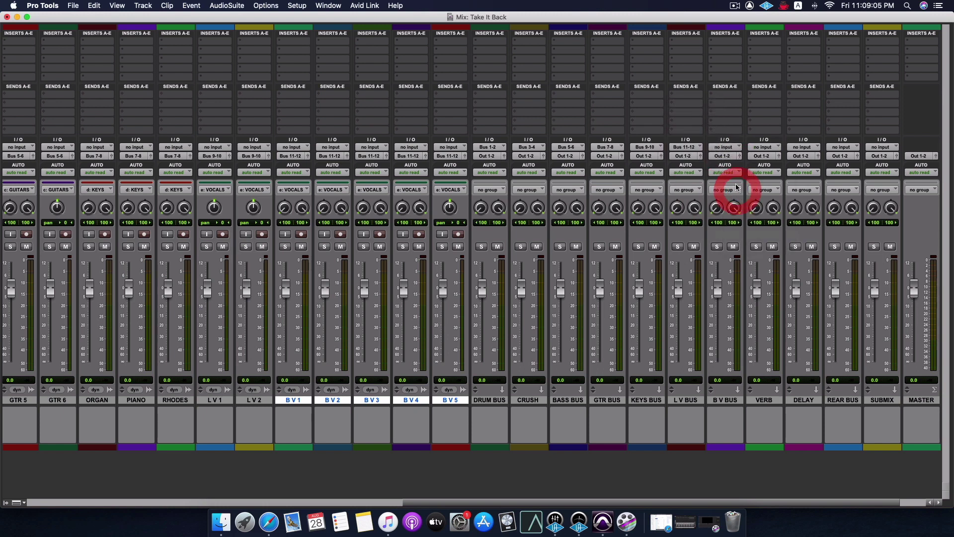
Set the B V BUS input to stereo Bus 13-14 and assign a stereo bus as the VERB input.
{"action": "left_click", "coordinate": [731, 149]}
{"action": "left_click", "coordinate": [731, 148]}
{"action": "left_click", "coordinate": [770, 202]}
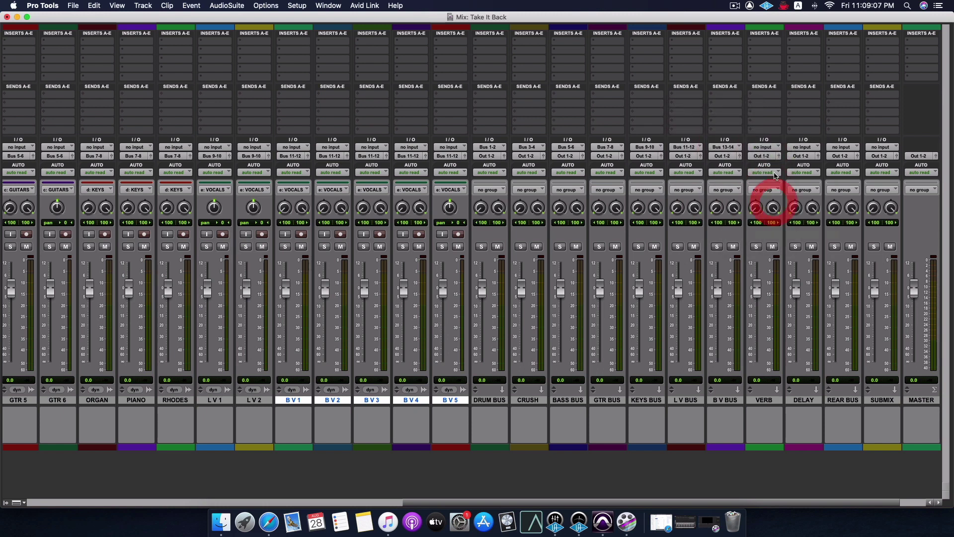
{"action": "left_click", "coordinate": [771, 147]}
{"action": "left_click", "coordinate": [816, 213]}
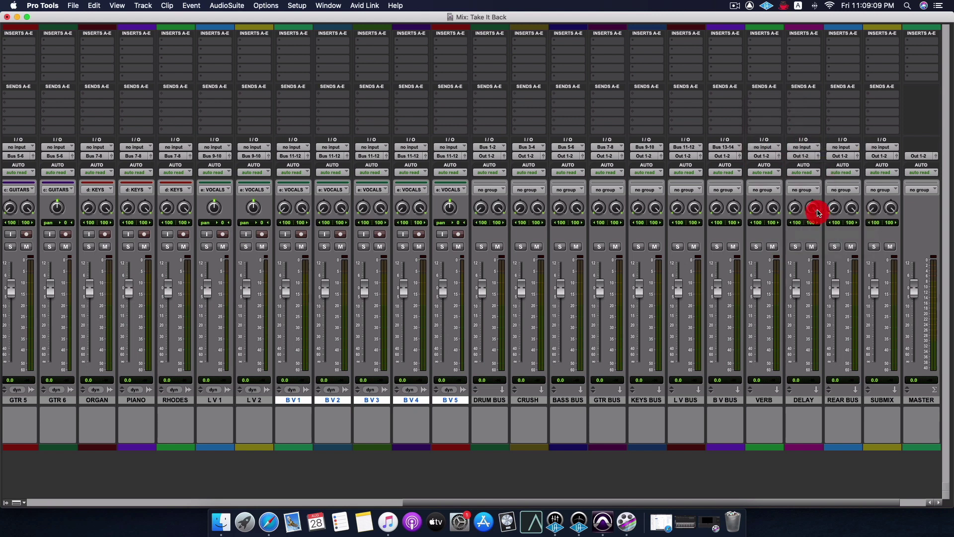
Set the DELAY input to stereo Bus 17-18 and the REAR BUS input to stereo Bus 19-20.
{"action": "left_click", "coordinate": [815, 150]}
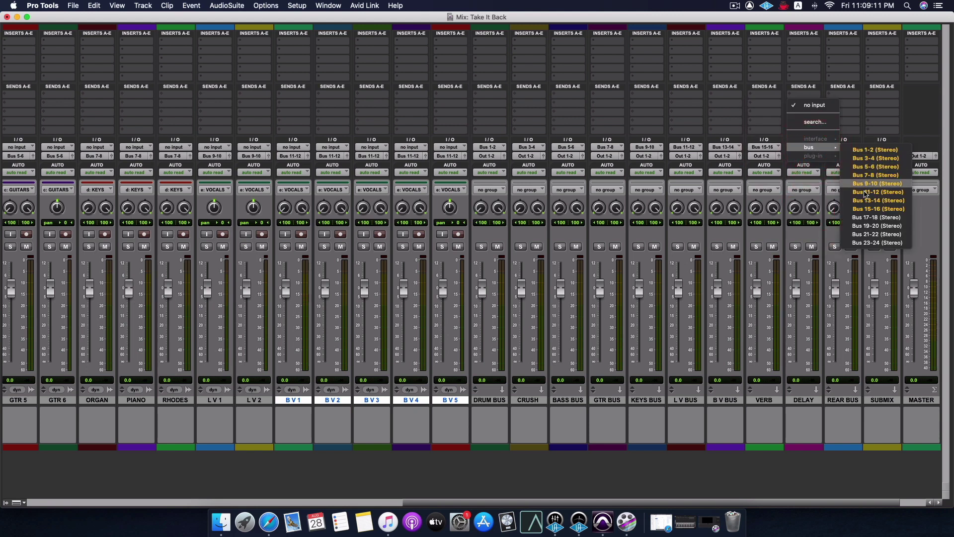
{"action": "left_click", "coordinate": [859, 212]}
{"action": "left_click", "coordinate": [849, 147]}
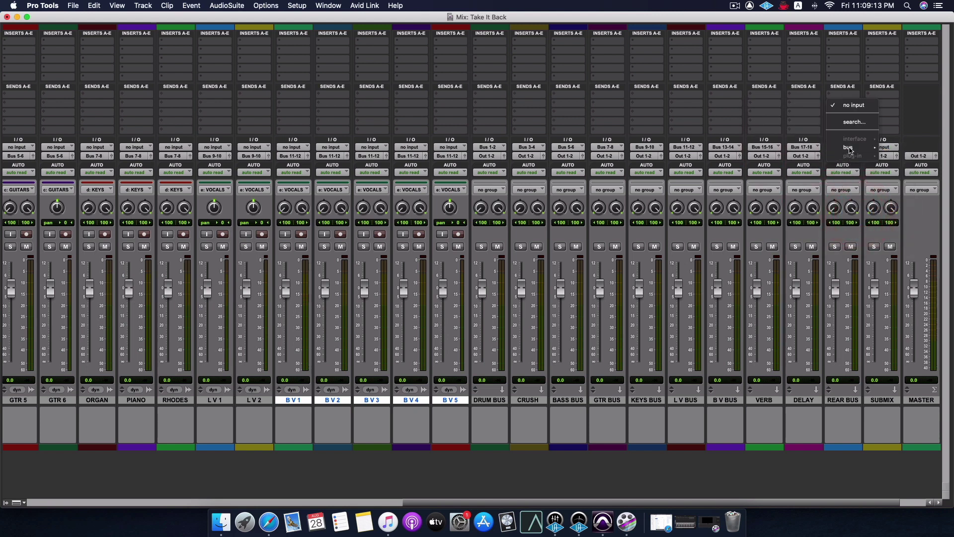
{"action": "mouse_move", "coordinate": [833, 149]}
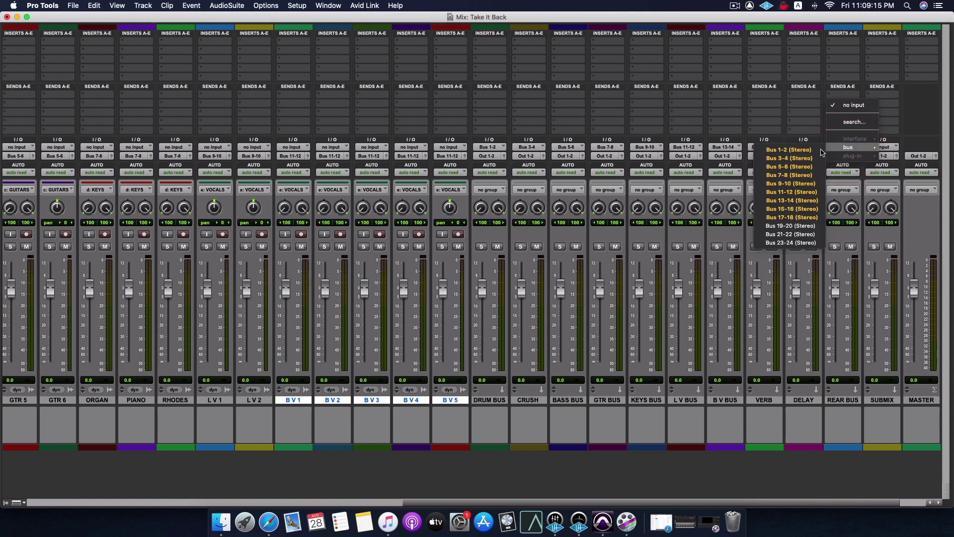
{"action": "left_click", "coordinate": [768, 226]}
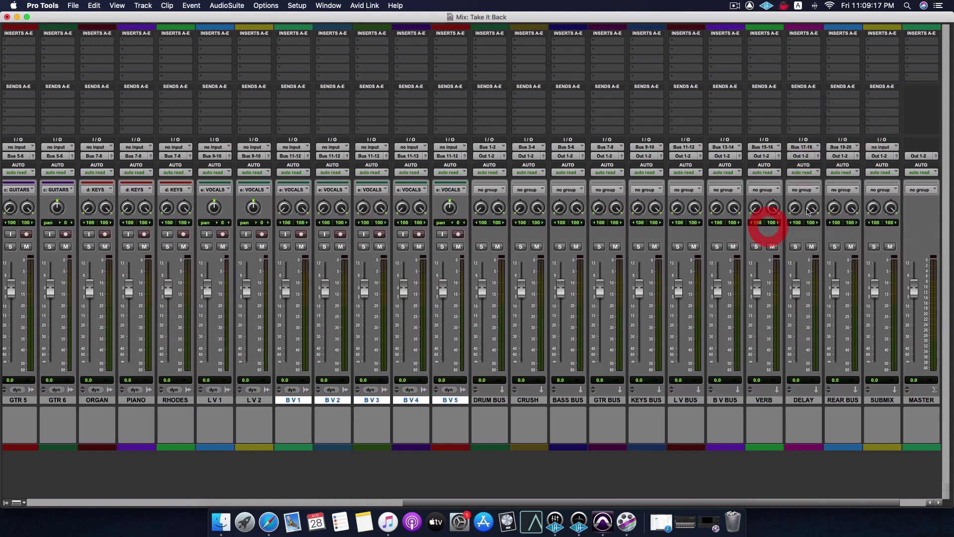
Set the SUBMIX track's input to stereo Bus 21-22.
{"action": "left_click", "coordinate": [881, 147]}
{"action": "mouse_move", "coordinate": [881, 150]}
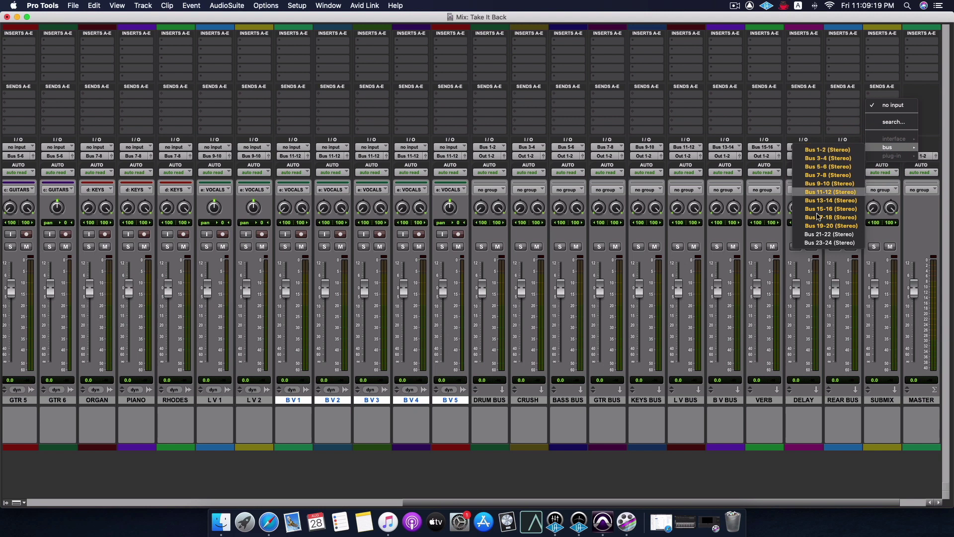
{"action": "left_click", "coordinate": [820, 234]}
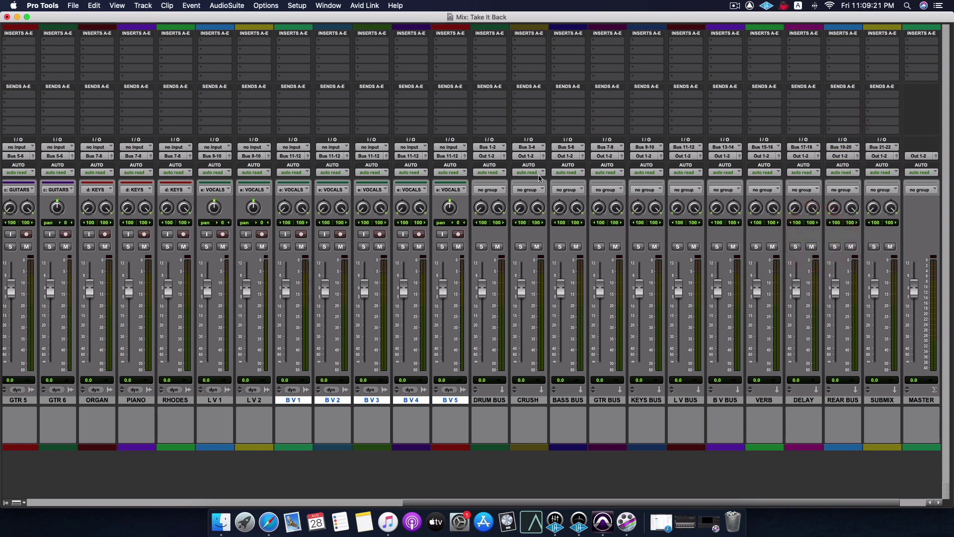
Rename Bus 1-2, the input of the DRUM BUS track, as DRUM BUS.
{"action": "left_click", "coordinate": [491, 149]}
{"action": "left_click", "coordinate": [464, 128]}
{"action": "right_click", "coordinate": [485, 148]}
{"action": "left_click", "coordinate": [494, 164]}
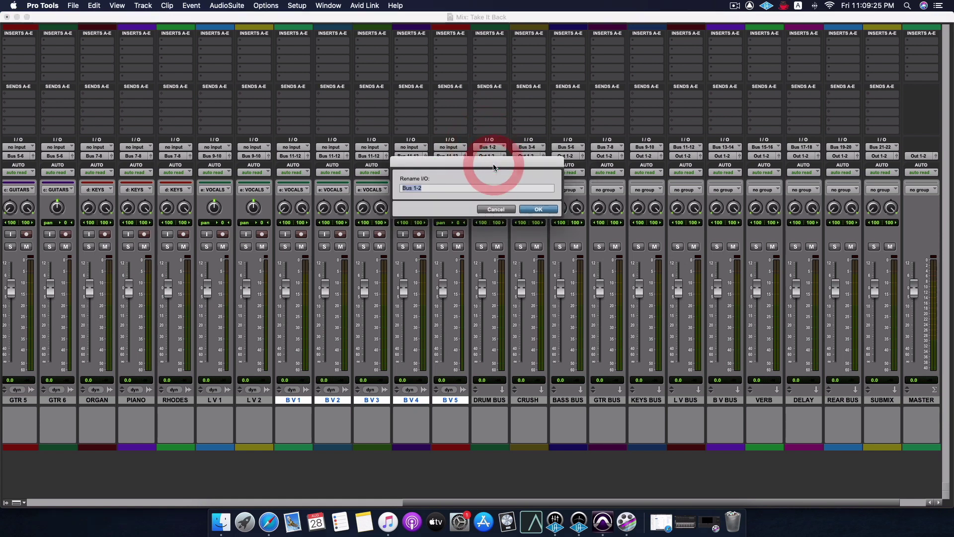
{"action": "type", "text": "DRUM BUS"}
{"action": "key", "text": "Return"}
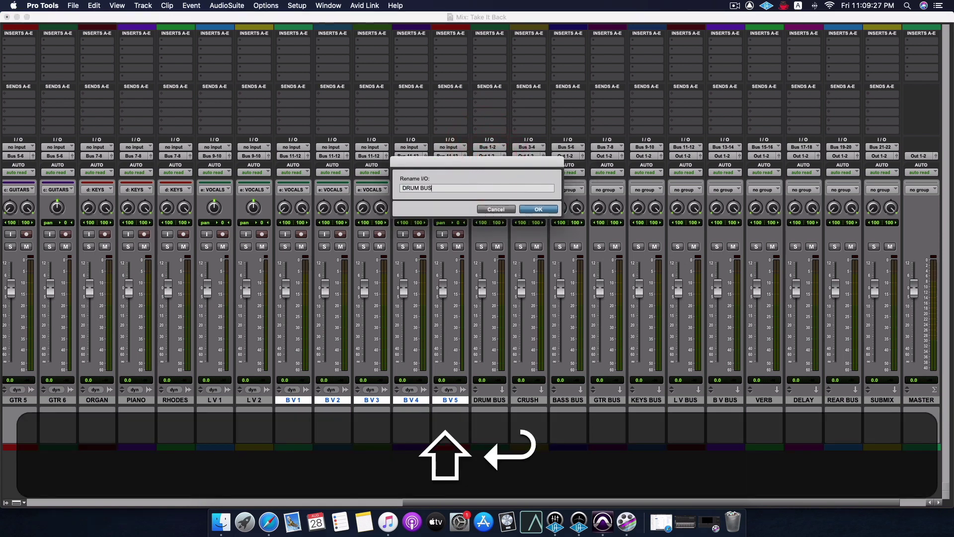
Rename Bus 3-4, the input of the CRUSH track, as CRUSH.
{"action": "right_click", "coordinate": [523, 149]}
{"action": "left_click", "coordinate": [535, 165]}
{"action": "type", "text": "CR"}
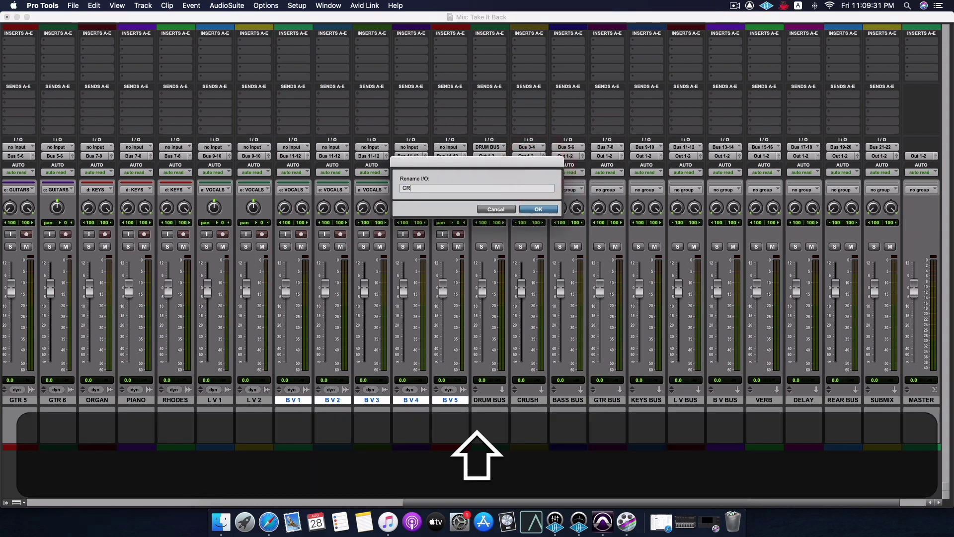
{"action": "type", "text": "USH"}
{"action": "key", "text": "Return"}
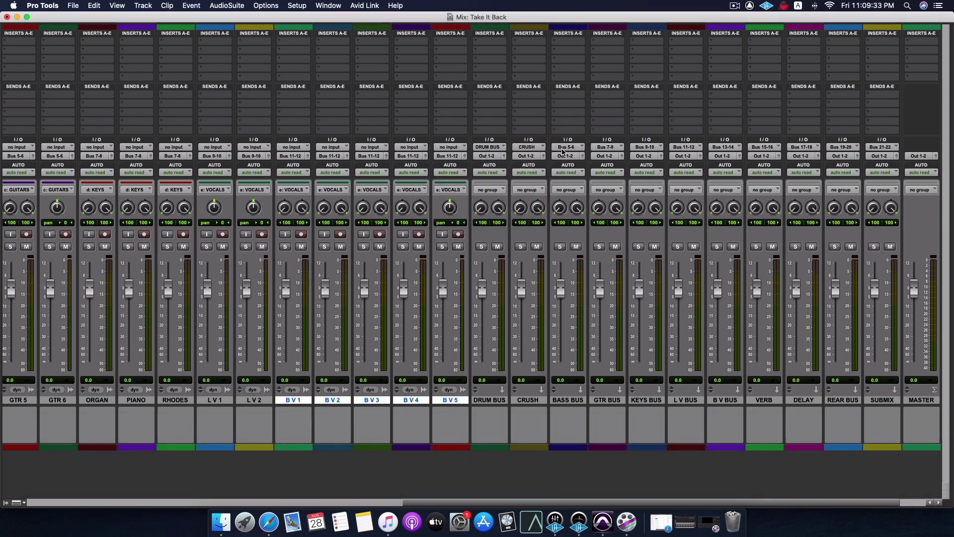
Rename Bus 5-6 as BASS BUS and Bus 7-8 as GTR BUS from their aux track inputs.
{"action": "right_click", "coordinate": [564, 149]}
{"action": "left_click", "coordinate": [564, 165]}
{"action": "type", "text": "BASS BUS"}
{"action": "key", "text": "Return"}
{"action": "right_click", "coordinate": [608, 149]}
{"action": "left_click", "coordinate": [618, 165]}
{"action": "type", "text": "GTR BUS"}
{"action": "key", "text": "Return"}
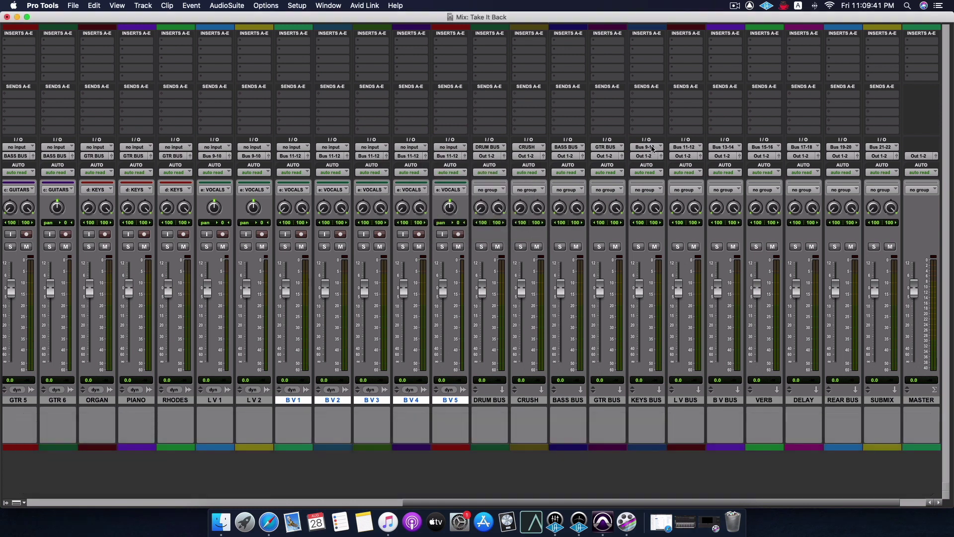
Rename Bus 9-10 as KEYS BUS and Bus 11-12 as L V BUS from their aux track inputs.
{"action": "right_click", "coordinate": [646, 147]}
{"action": "left_click", "coordinate": [659, 167]}
{"action": "type", "text": "KEYS BUS"}
{"action": "key", "text": "Return"}
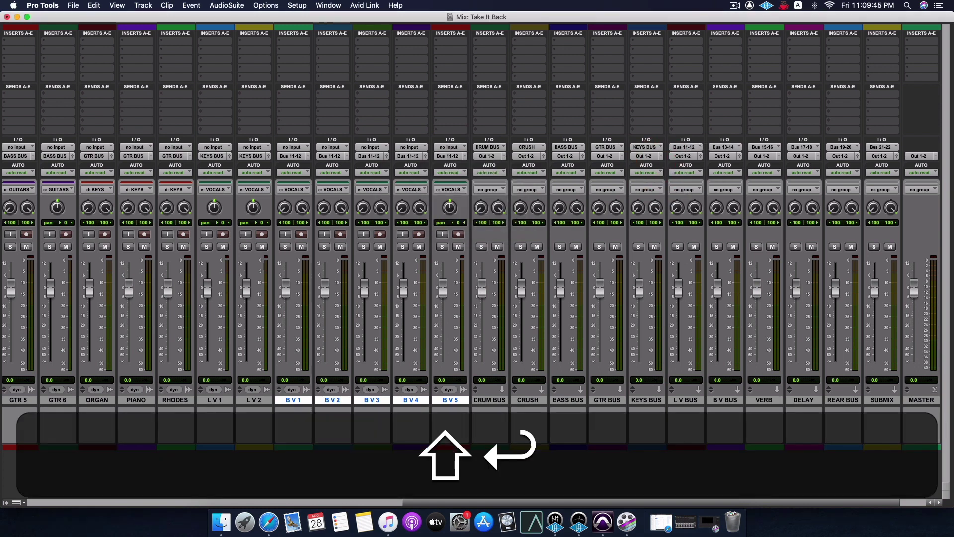
{"action": "right_click", "coordinate": [688, 148]}
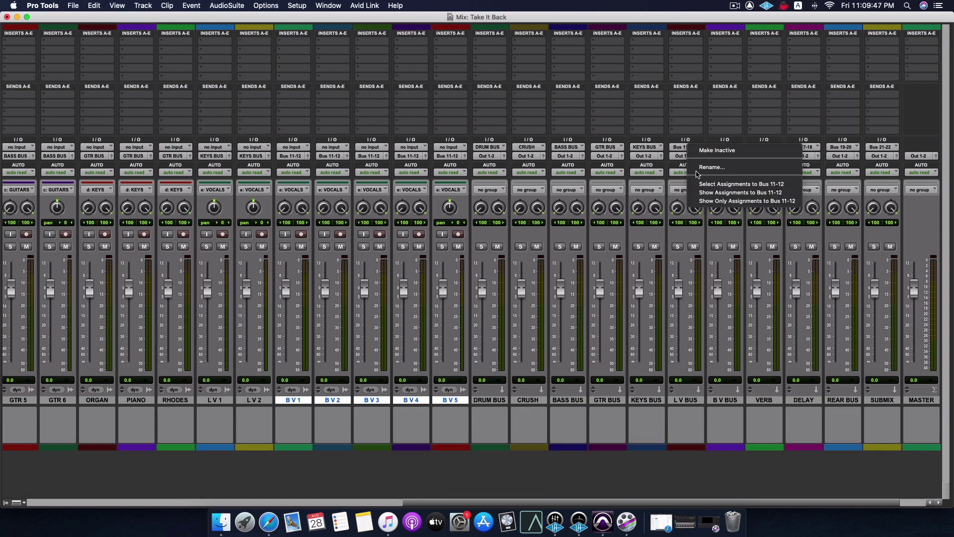
{"action": "left_click", "coordinate": [697, 167]}
{"action": "type", "text": "L V BUS"}
{"action": "key", "text": "Return"}
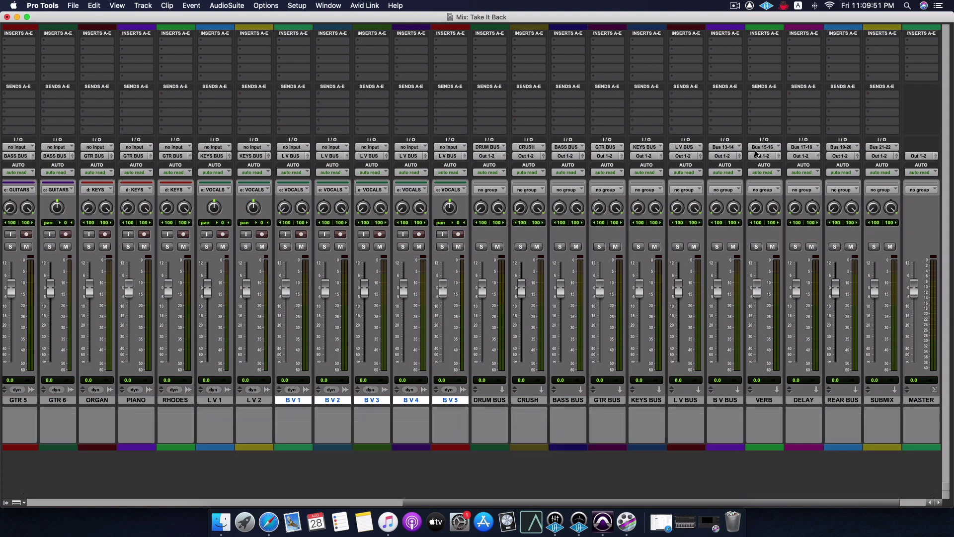
Rename Bus 13-14 as B V BUS and Bus 15-16 as VERB from their aux track inputs.
{"action": "right_click", "coordinate": [730, 147]}
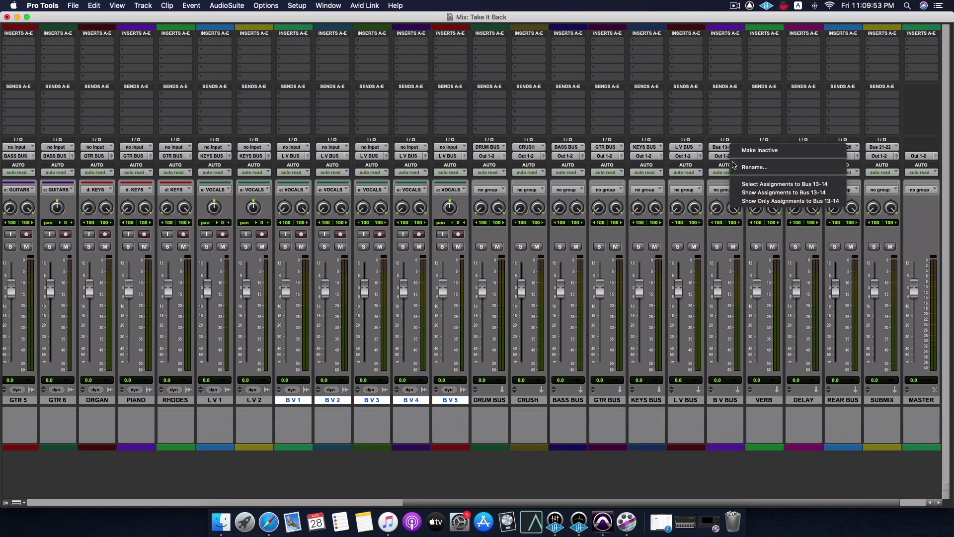
{"action": "left_click", "coordinate": [733, 166]}
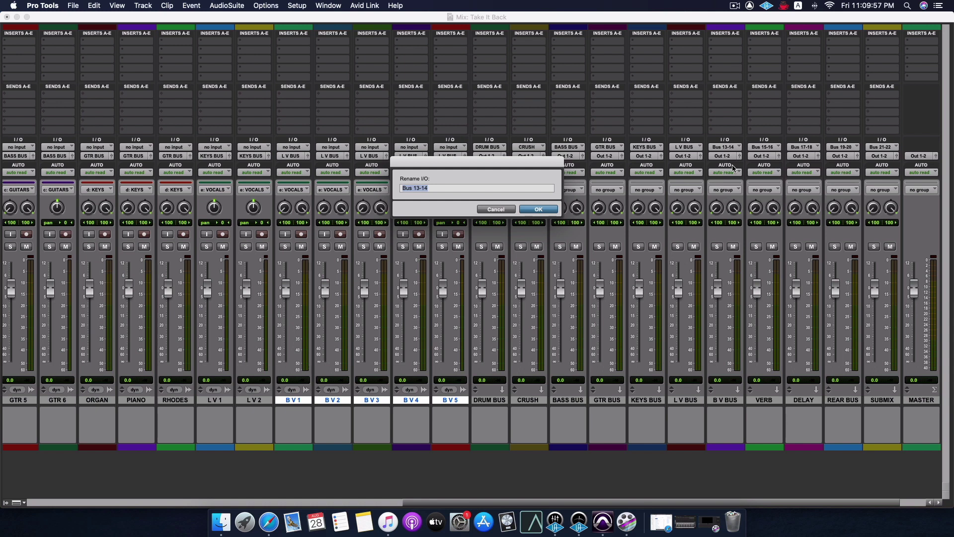
{"action": "type", "text": "B V"}
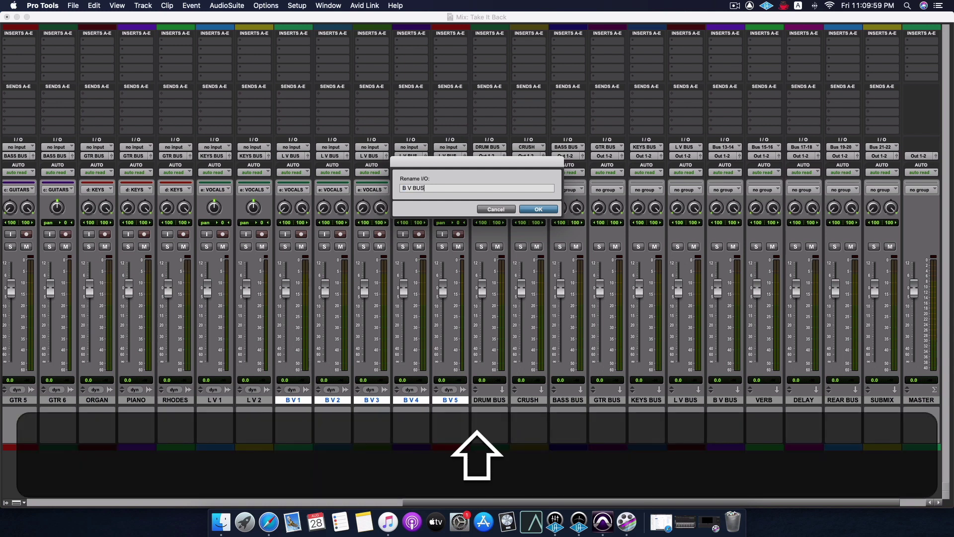
{"action": "type", "text": " BUS"}
{"action": "key", "text": "Return"}
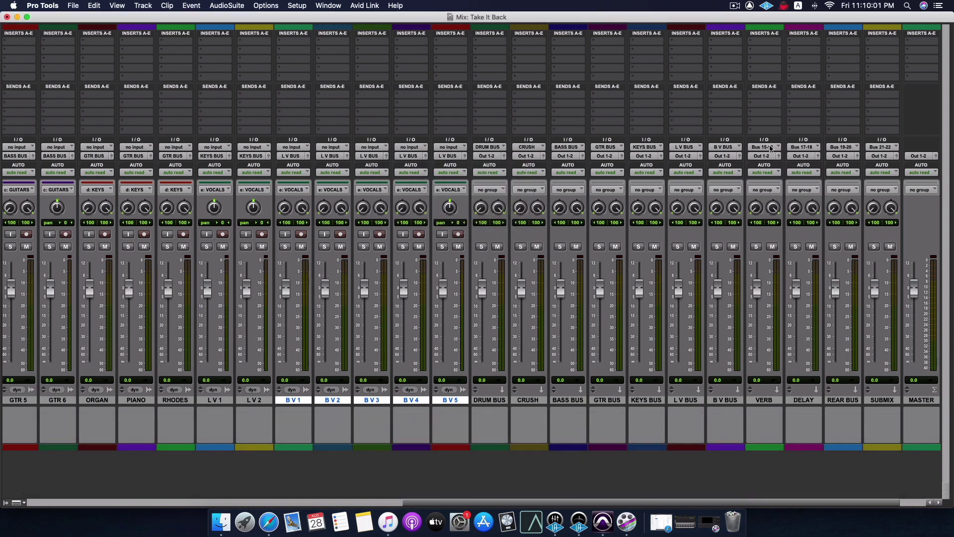
{"action": "right_click", "coordinate": [770, 146]}
{"action": "left_click", "coordinate": [778, 167]}
{"action": "type", "text": "VERB"}
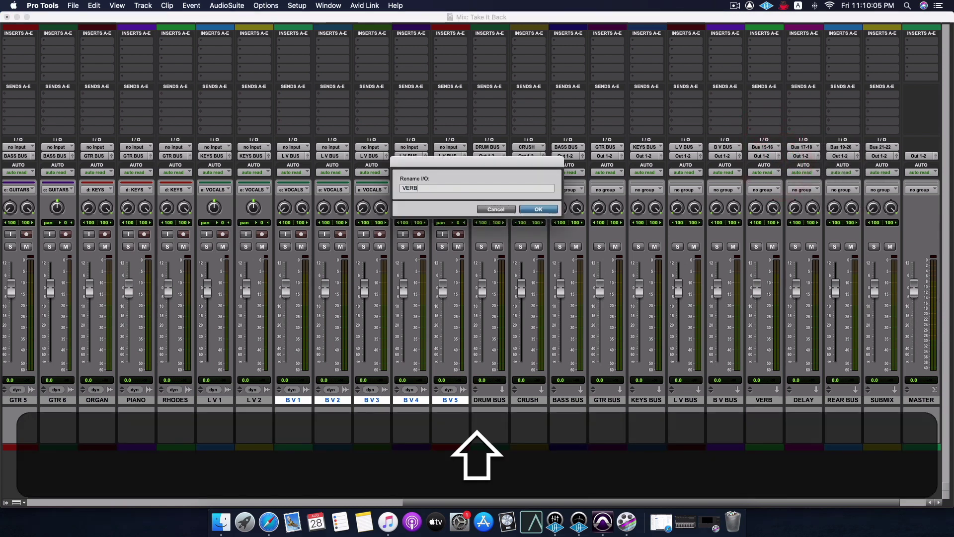
{"action": "key", "text": "Return"}
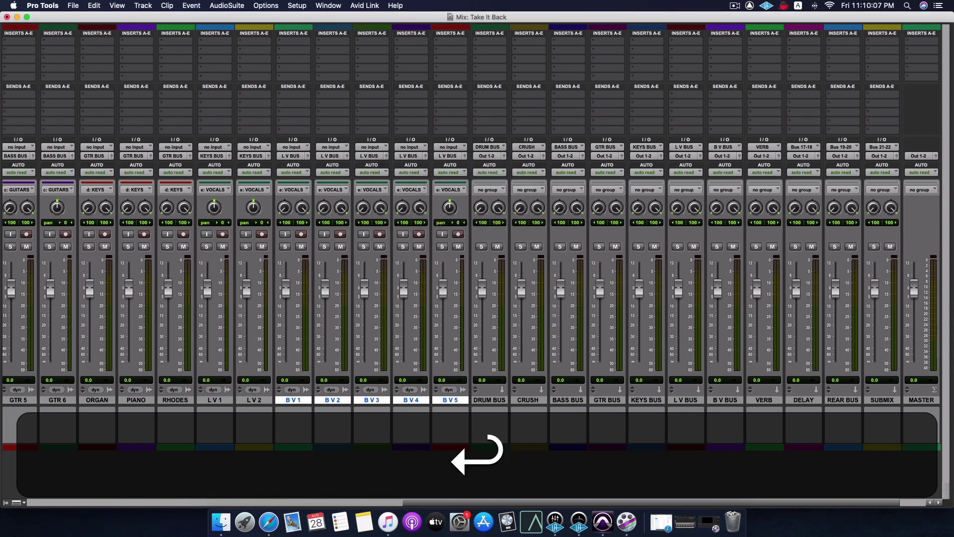
Rename Bus 17-18 as DELAY and Bus 19-20 as REAR BUS from their aux track inputs.
{"action": "left_click", "coordinate": [810, 148]}
{"action": "left_click", "coordinate": [810, 161]}
{"action": "type", "text": "DELAY"}
{"action": "key", "text": "Return"}
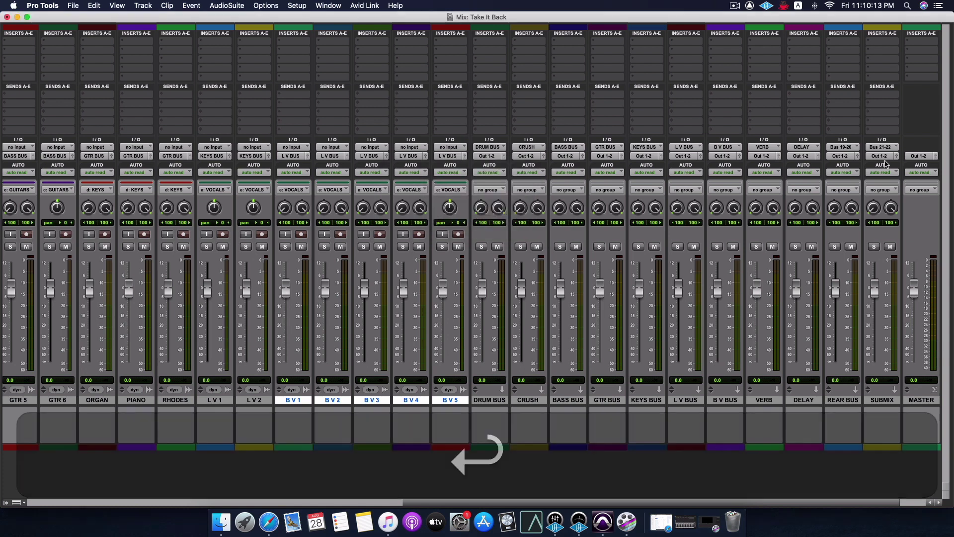
{"action": "left_click", "coordinate": [851, 148]}
{"action": "left_click", "coordinate": [831, 163]}
{"action": "type", "text": "REAR BUS"}
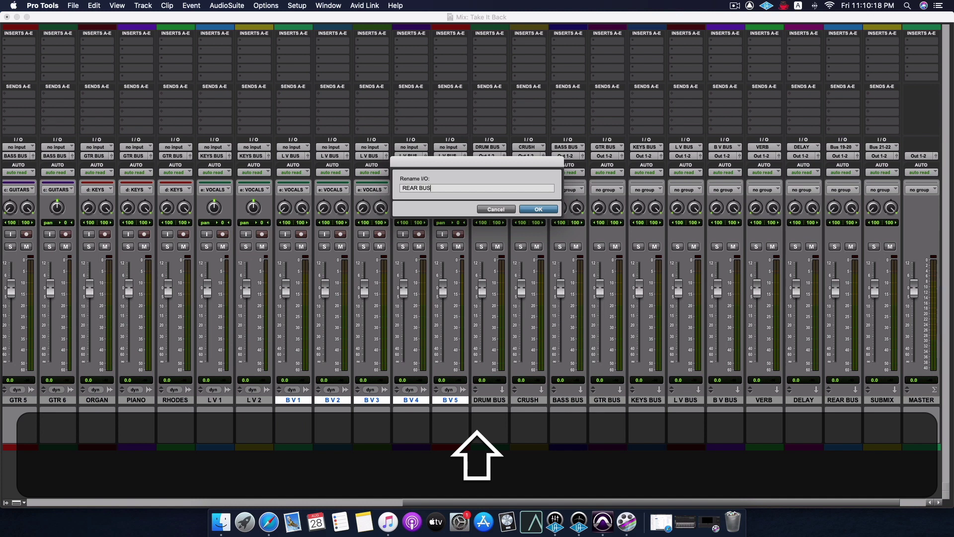
{"action": "key", "text": "shift+Return"}
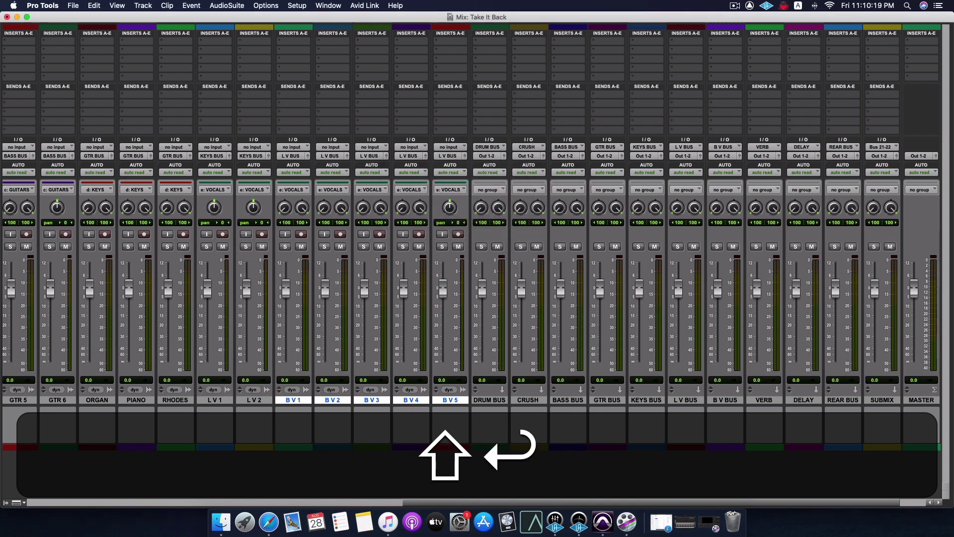
Rename Bus 21-22, the input of the SUBMIX track, as SUBMIX.
{"action": "right_click", "coordinate": [890, 148]}
{"action": "left_click", "coordinate": [887, 147]}
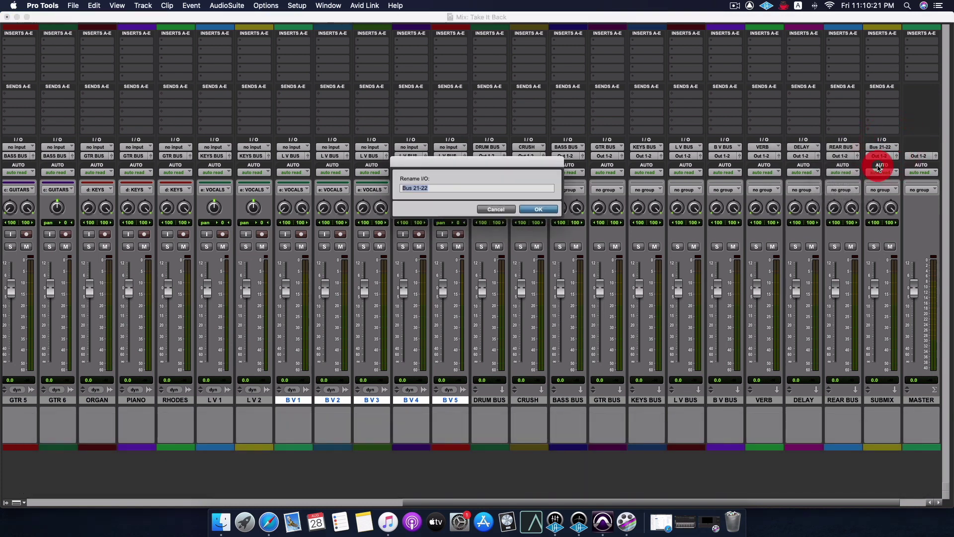
{"action": "type", "text": "SUB M"}
{"action": "key", "text": "BackSpace"}
{"action": "key", "text": "BackSpace"}
{"action": "type", "text": "MIX"}
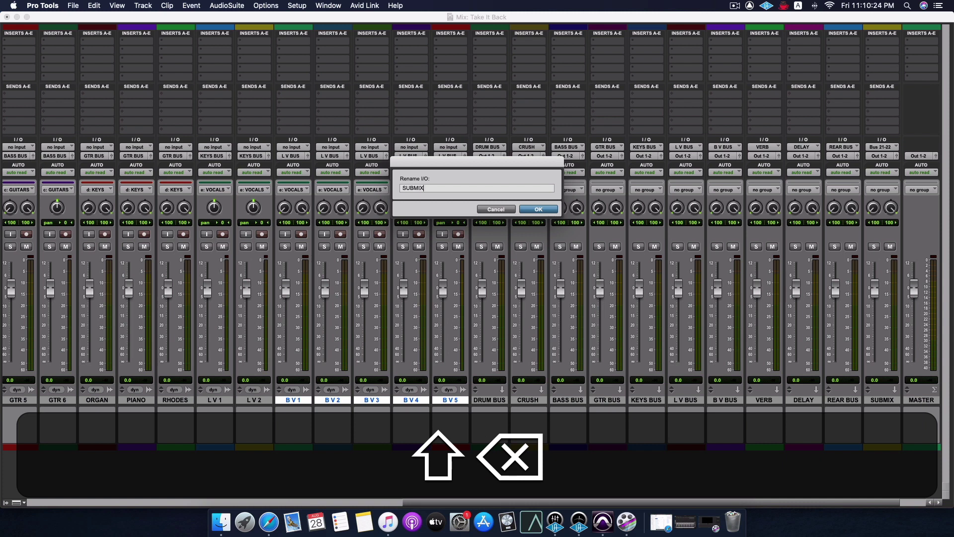
{"action": "key", "text": "shift+Return"}
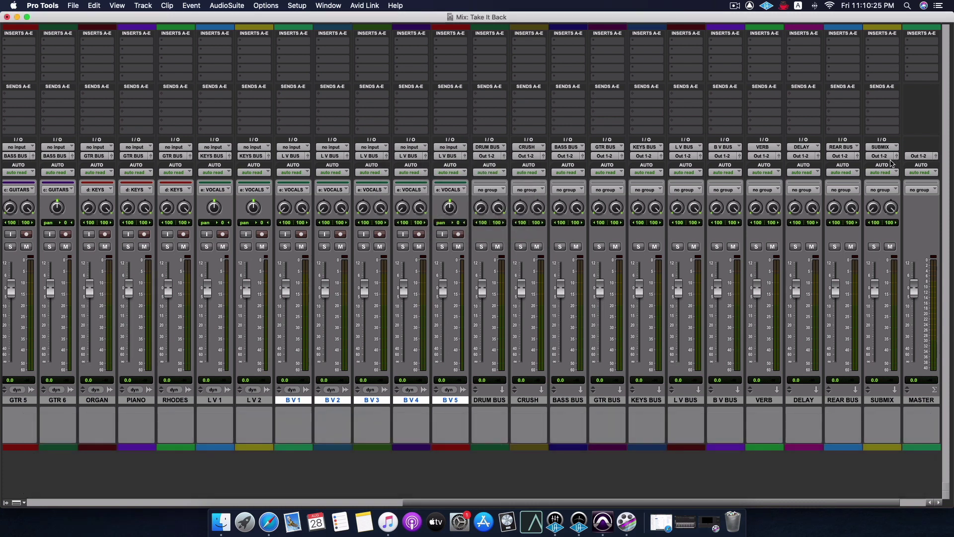
Rename the Out 1-2 output path on the SUBMIX track as MASTER.
{"action": "right_click", "coordinate": [891, 160]}
{"action": "left_click", "coordinate": [865, 176]}
{"action": "type", "text": "MASTER"}
{"action": "key", "text": "shift+Return"}
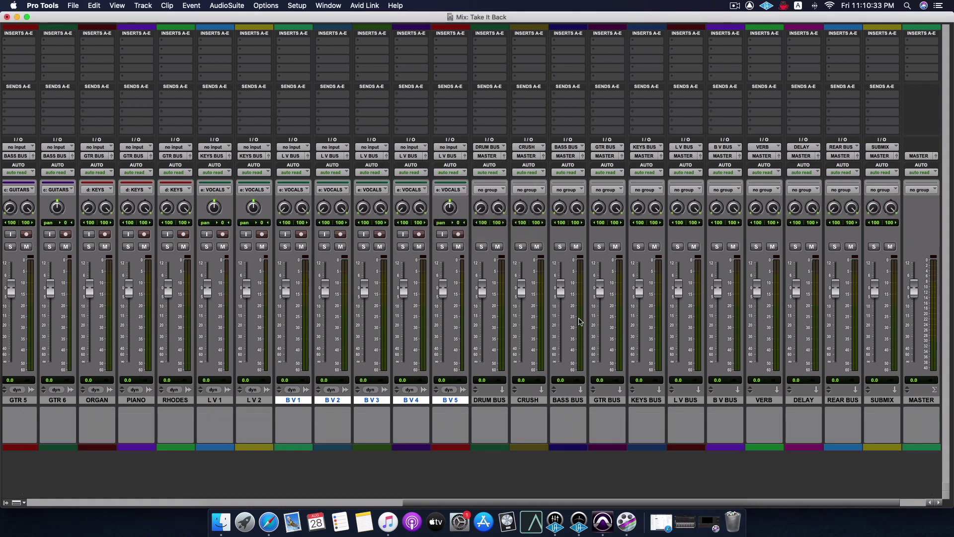
Route the outputs of all aux tracks from DRUM BUS through REAR BUS to the SUBMIX stereo bus at once, leaving out the SUBMIX track.
{"action": "left_click", "coordinate": [489, 399]}
{"action": "left_click", "coordinate": [880, 401], "text": "shift"}
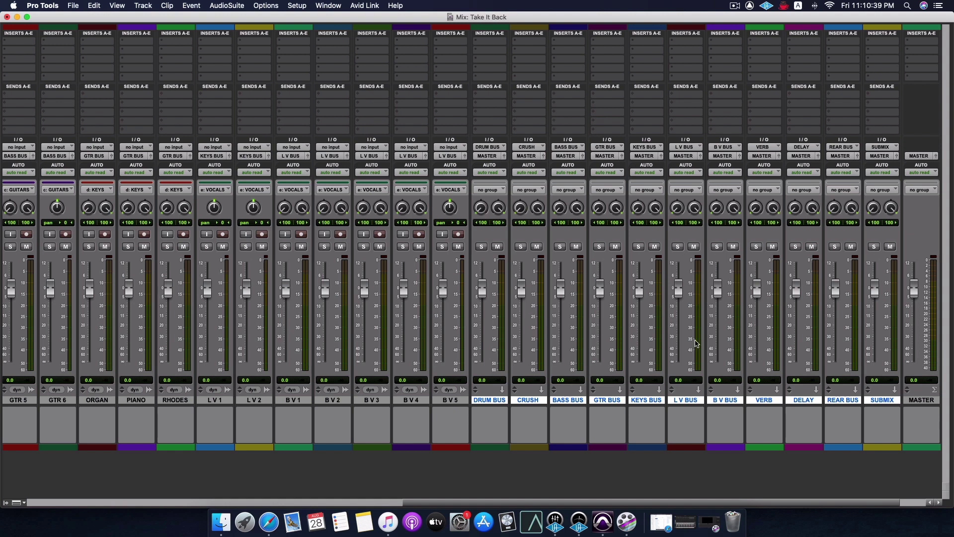
{"action": "key", "text": "super"}
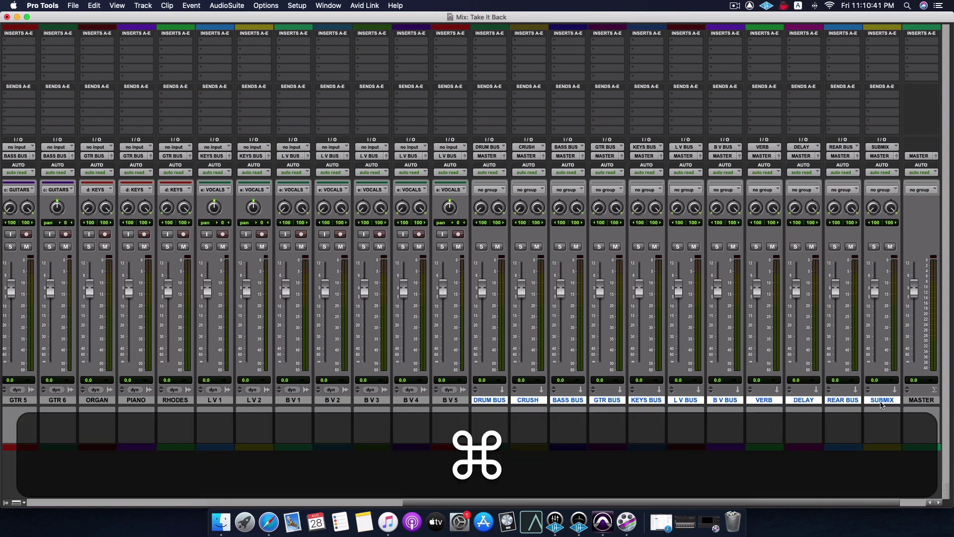
{"action": "left_click", "coordinate": [883, 400], "text": "super"}
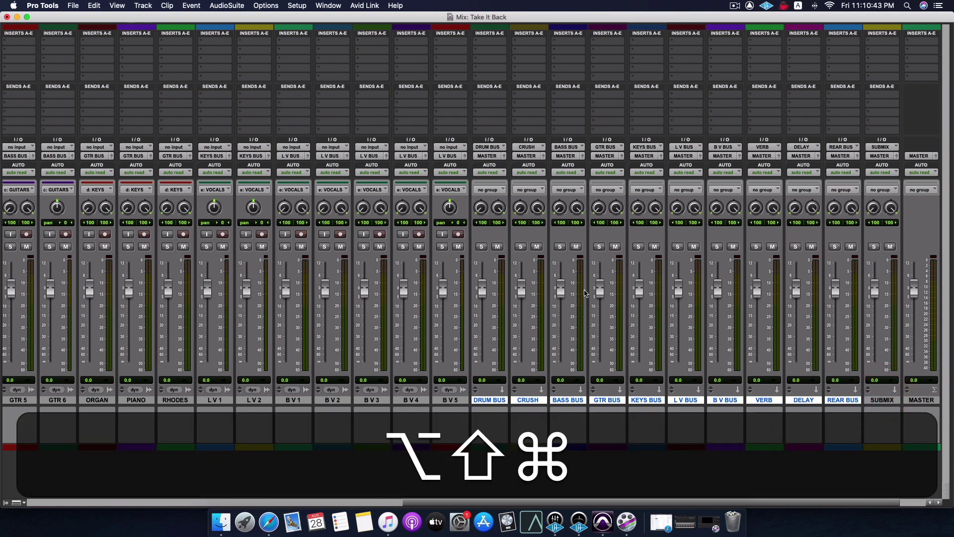
{"action": "left_click", "coordinate": [490, 156]}
{"action": "mouse_move", "coordinate": [497, 164]}
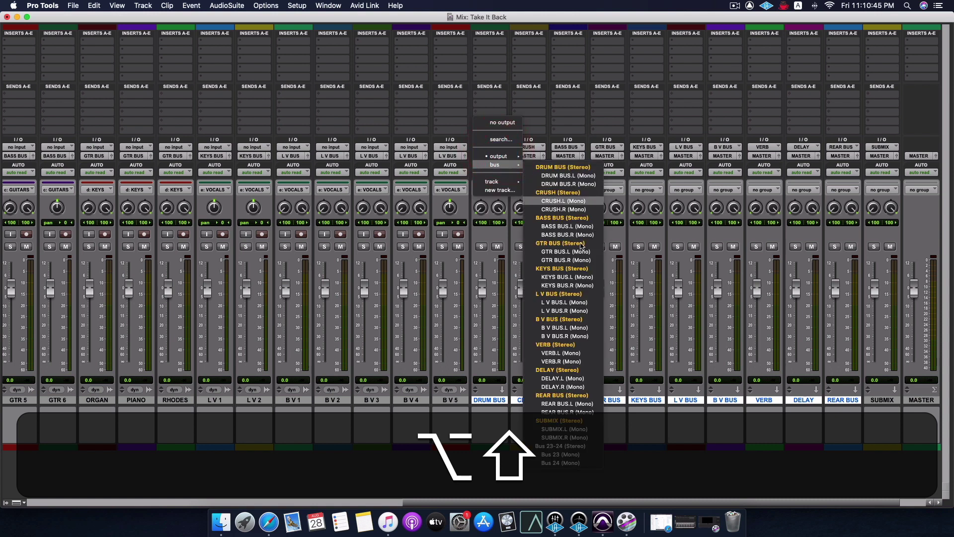
{"action": "left_click", "coordinate": [569, 421], "text": "alt+shift"}
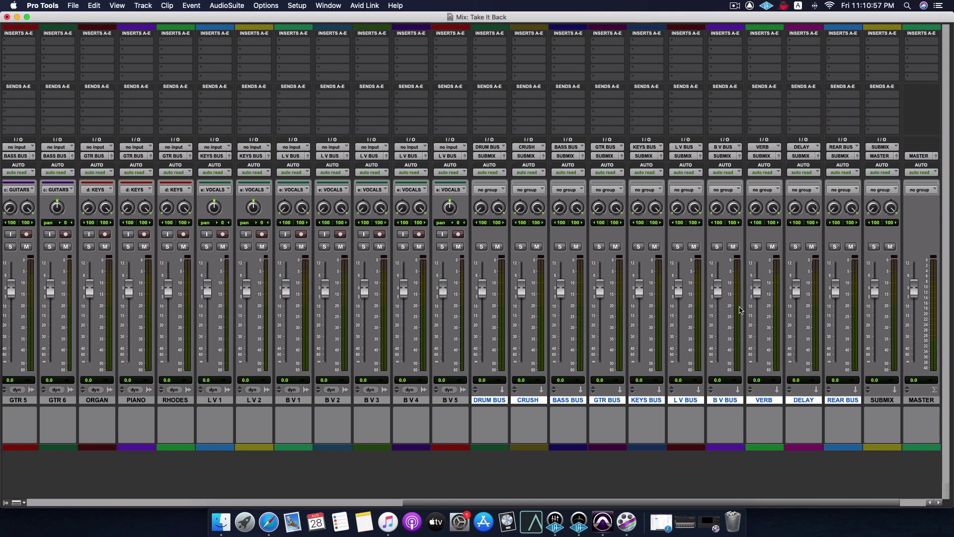
Check the instrument tracks' output routing in the Mix window and the bus tracks' routing in the Edit window.
{"action": "scroll", "coordinate": [740, 310], "scroll_direction": "left", "scroll_amount": 15}
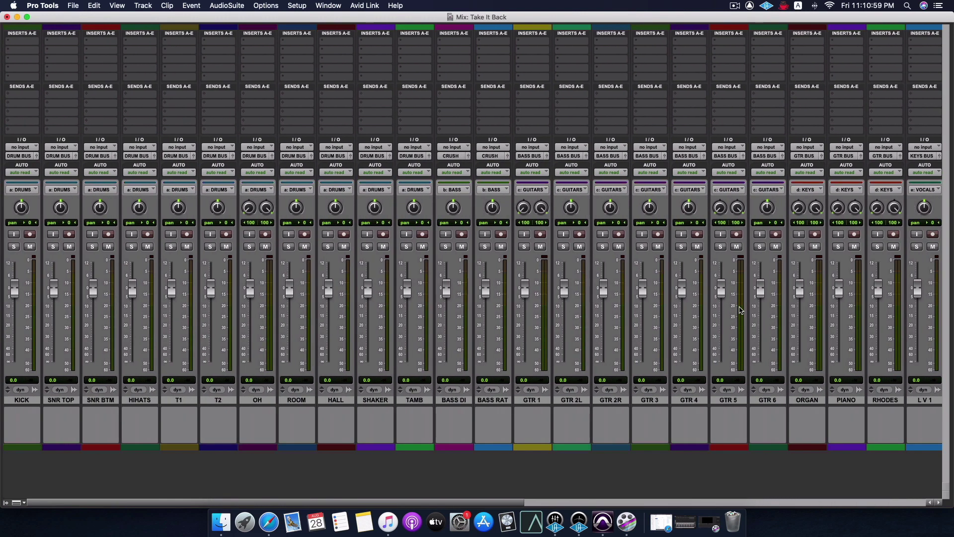
{"action": "key", "text": "super+equal"}
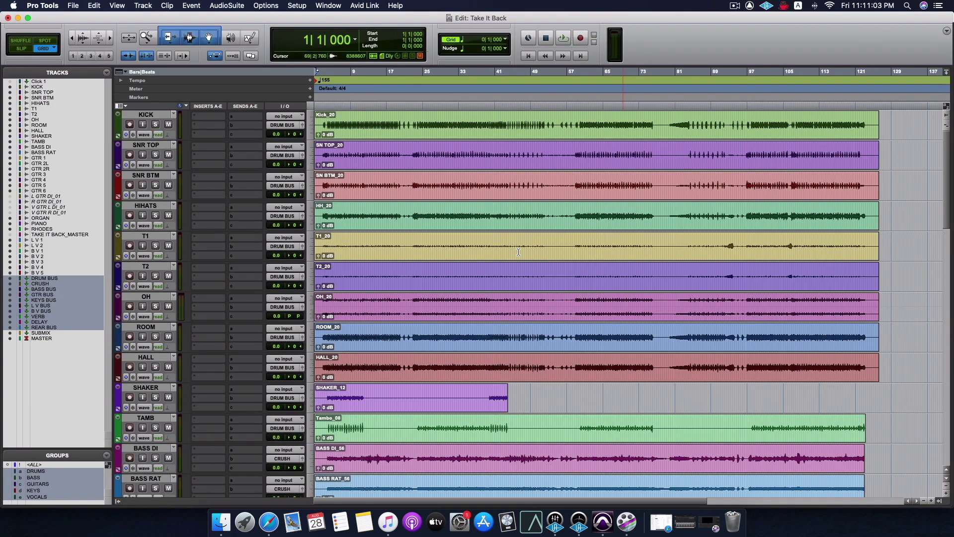
{"action": "scroll", "coordinate": [236, 343], "scroll_direction": "down", "scroll_amount": 20}
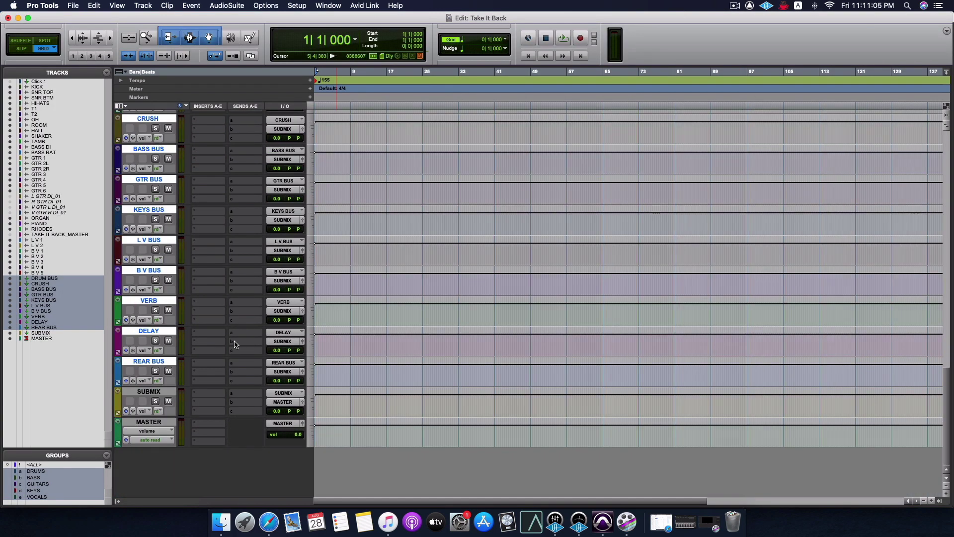
Make the hidden TAKE IT BACK_MASTER track inactive.
{"action": "scroll", "coordinate": [235, 344], "scroll_direction": "up", "scroll_amount": 20}
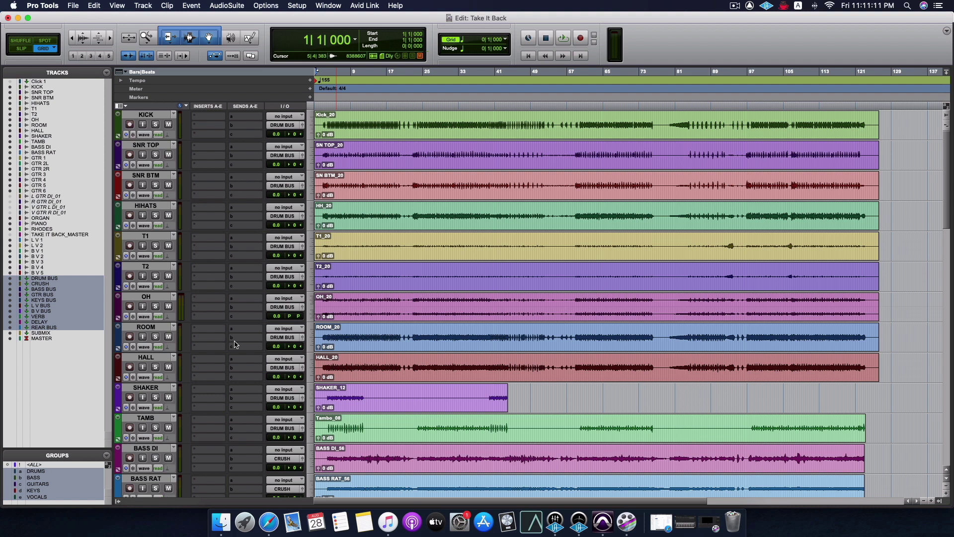
{"action": "left_click", "coordinate": [55, 234]}
Play the session and check the level meters and routing from the instrument tracks through the buses to MASTER in the Edit and Mix windows.
{"action": "key", "text": "space"}
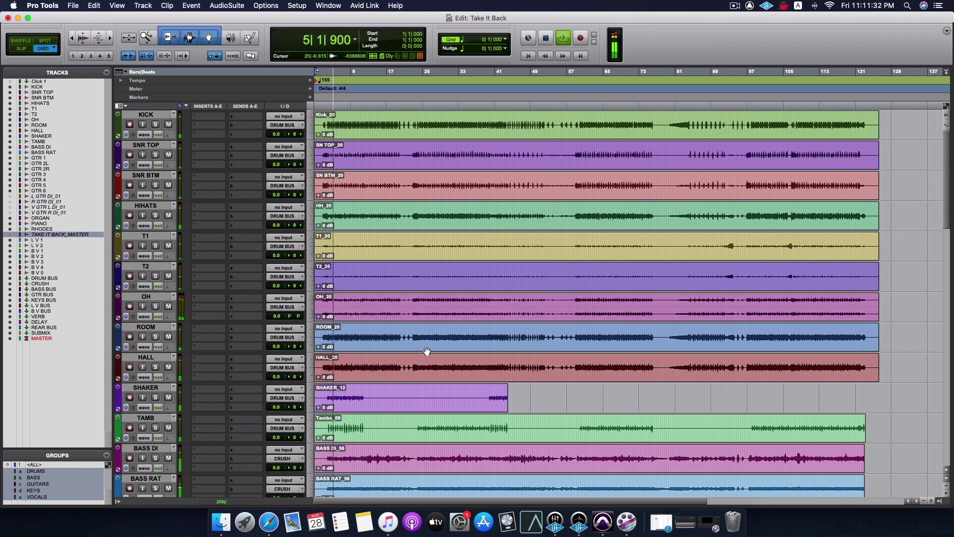
{"action": "scroll", "coordinate": [427, 351], "scroll_direction": "down", "scroll_amount": 15}
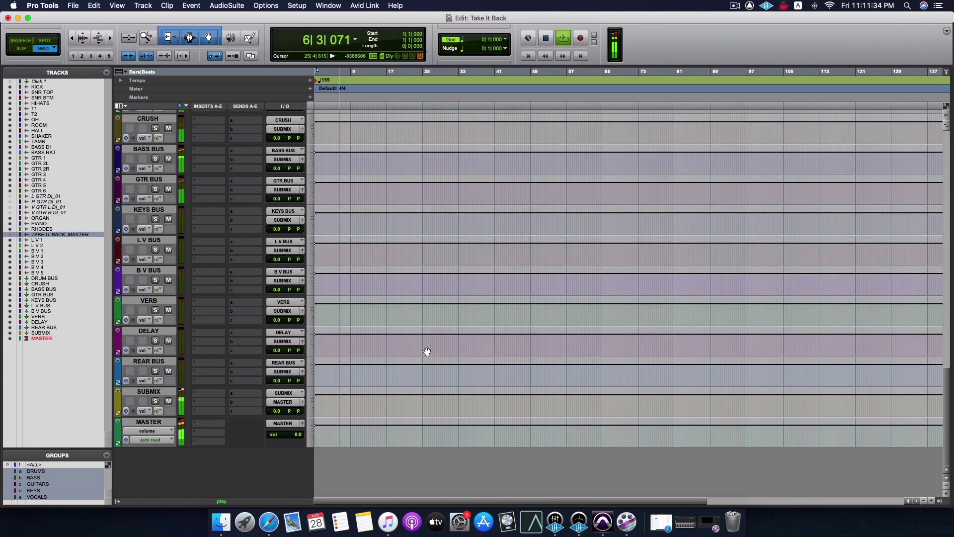
{"action": "scroll", "coordinate": [426, 350], "scroll_direction": "up", "scroll_amount": 5}
{"action": "scroll", "coordinate": [426, 350], "scroll_direction": "up", "scroll_amount": 10}
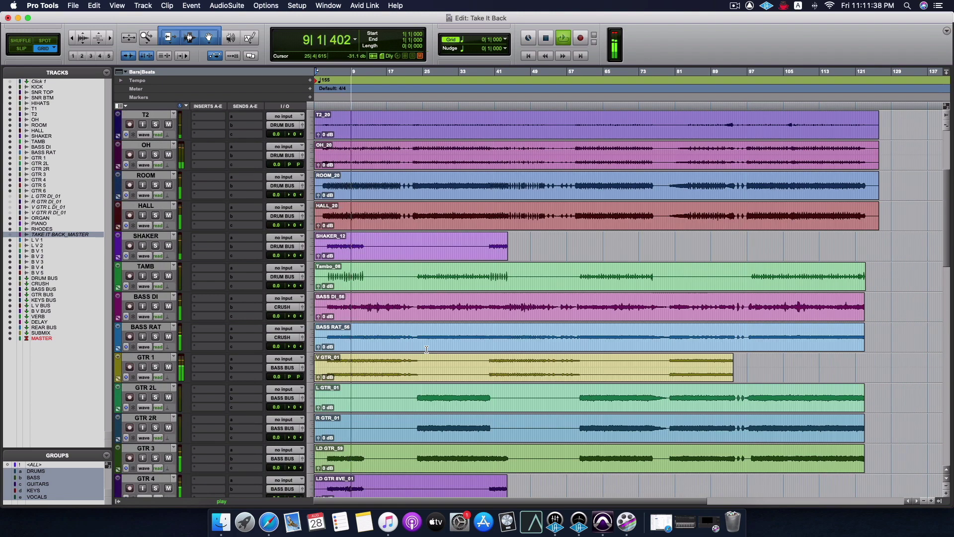
{"action": "key", "text": "super+equal"}
{"action": "scroll", "coordinate": [426, 351], "scroll_direction": "left", "scroll_amount": 2}
{"action": "scroll", "coordinate": [427, 351], "scroll_direction": "left", "scroll_amount": 5}
{"action": "scroll", "coordinate": [426, 351], "scroll_direction": "left", "scroll_amount": 3}
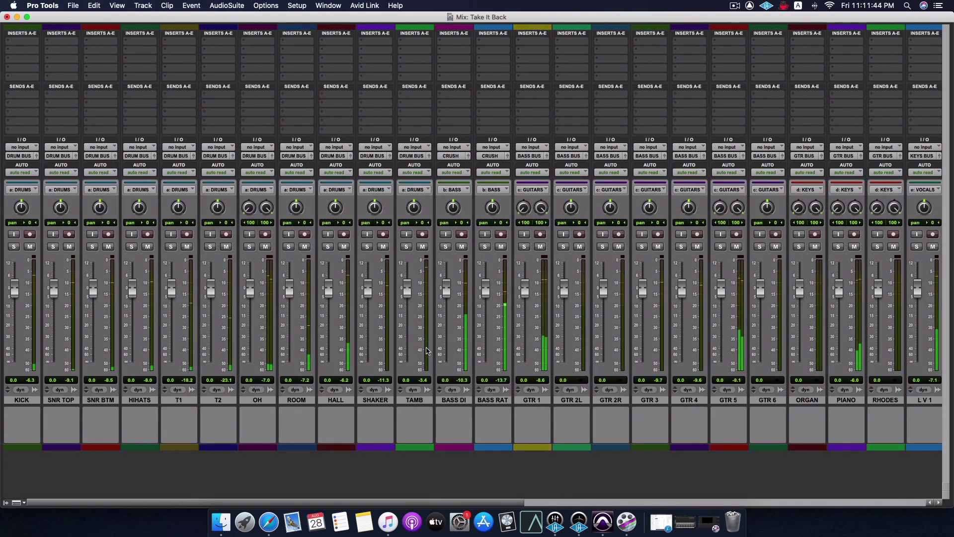
{"action": "scroll", "coordinate": [426, 350], "scroll_direction": "right", "scroll_amount": 3}
{"action": "scroll", "coordinate": [426, 350], "scroll_direction": "right", "scroll_amount": 10}
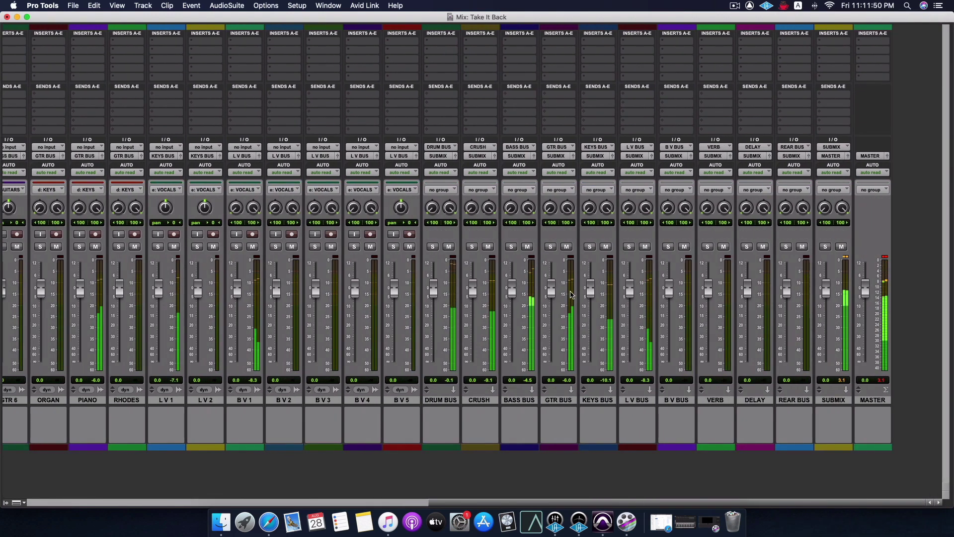
{"action": "scroll", "coordinate": [570, 295], "scroll_direction": "left", "scroll_amount": 10}
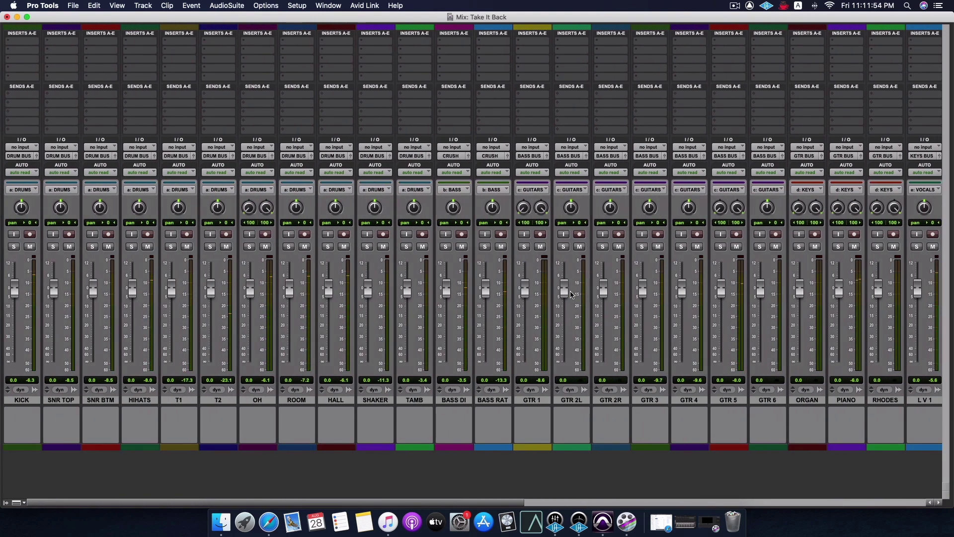
{"action": "scroll", "coordinate": [571, 294], "scroll_direction": "right", "scroll_amount": 10}
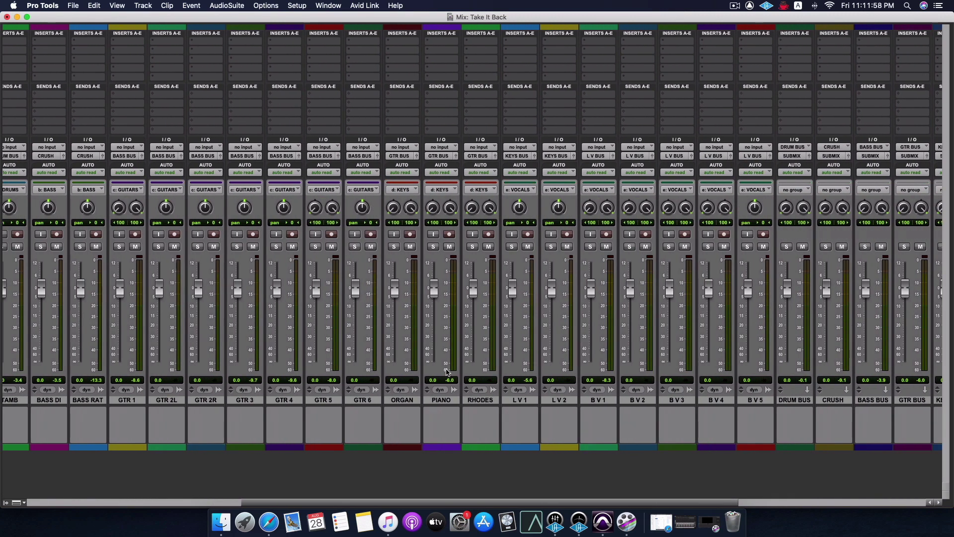
{"action": "scroll", "coordinate": [607, 362], "scroll_direction": "right", "scroll_amount": 5}
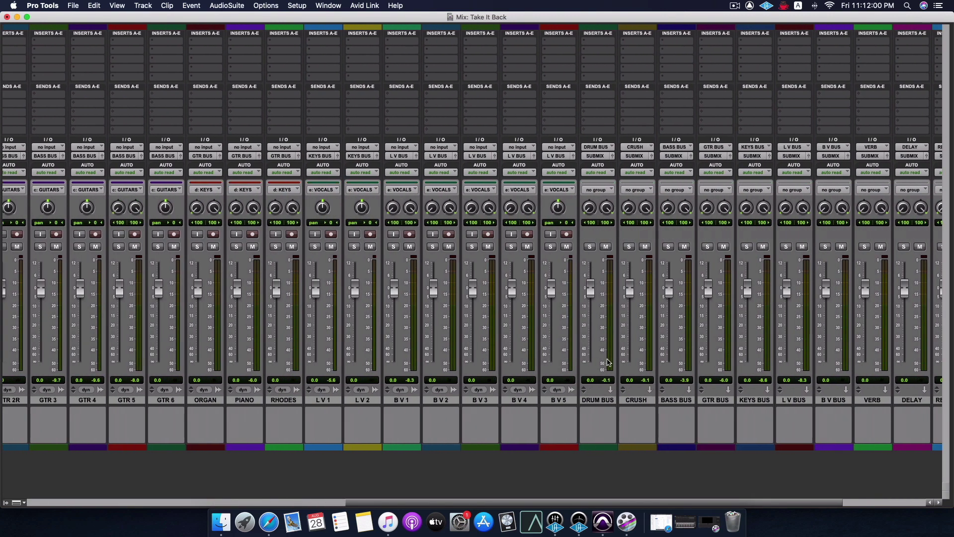
{"action": "scroll", "coordinate": [608, 362], "scroll_direction": "left", "scroll_amount": 10}
{"action": "scroll", "coordinate": [607, 362], "scroll_direction": "left", "scroll_amount": 2}
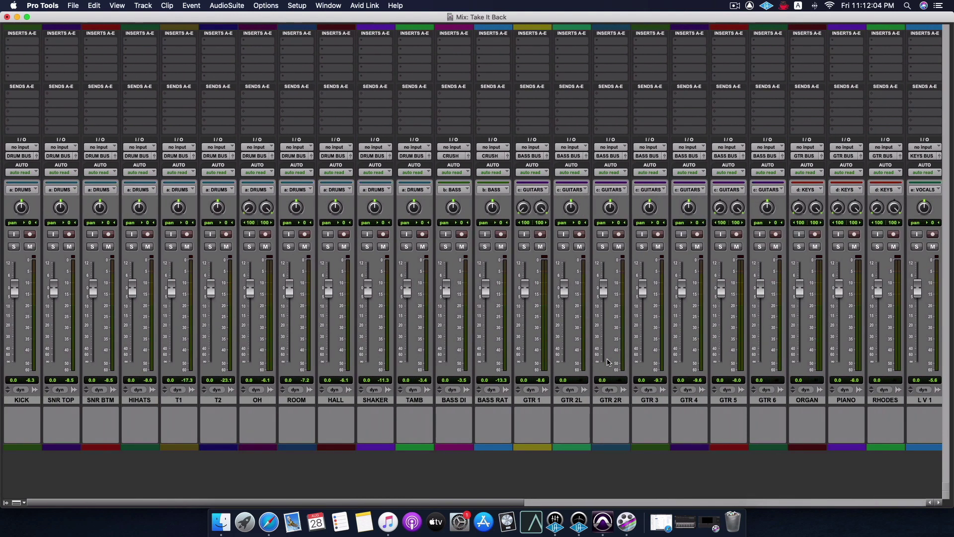
Zoom in on the song's opening bars in the Edit window and place the edit cursor at bar 3|1|000.
{"action": "key", "text": "super+equal"}
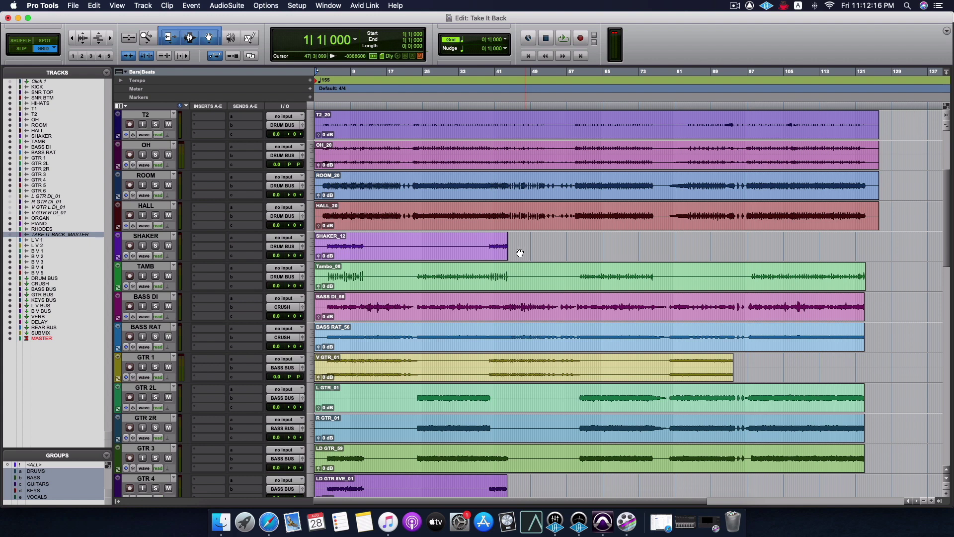
{"action": "left_click", "coordinate": [386, 88]}
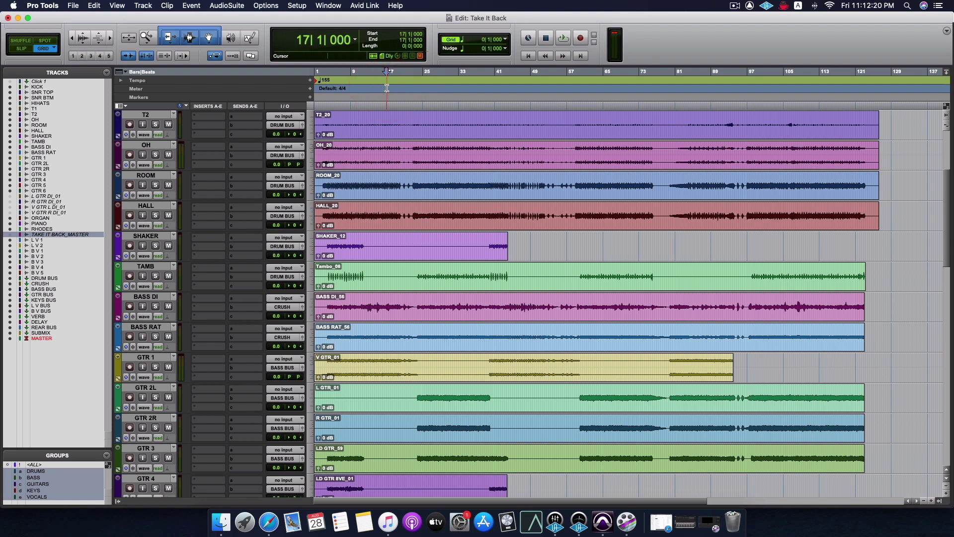
{"action": "left_click", "coordinate": [947, 108]}
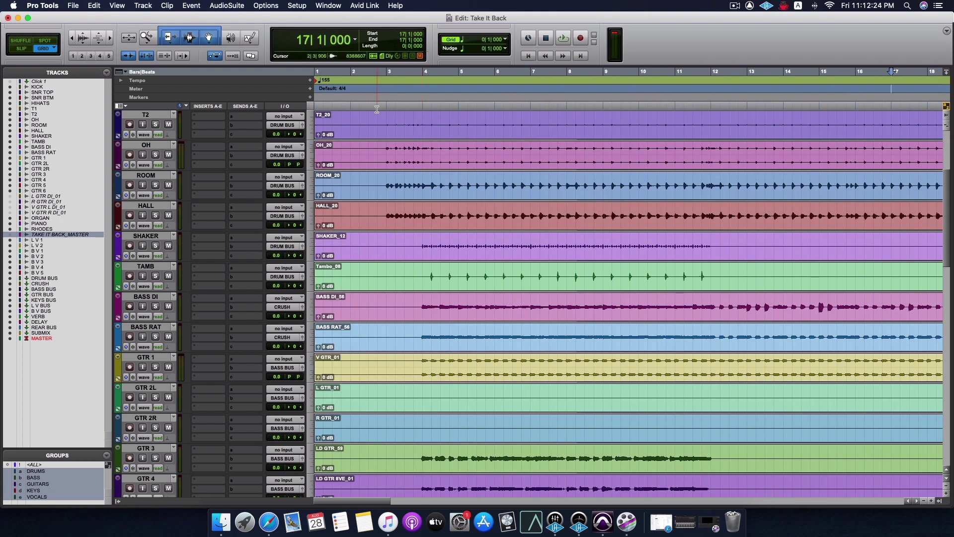
{"action": "left_click", "coordinate": [386, 92]}
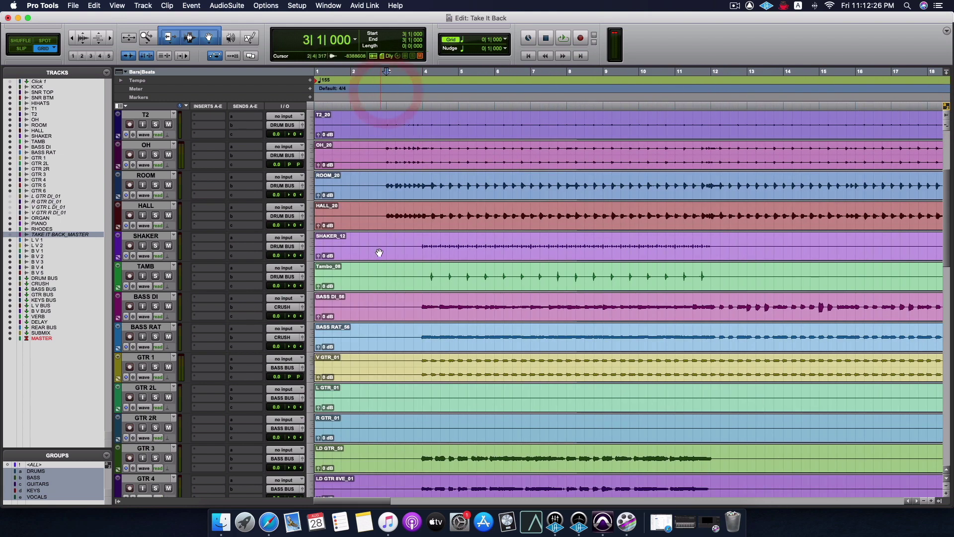
{"action": "scroll", "coordinate": [379, 253], "scroll_direction": "down", "scroll_amount": 10}
{"action": "scroll", "coordinate": [380, 252], "scroll_direction": "up", "scroll_amount": 15}
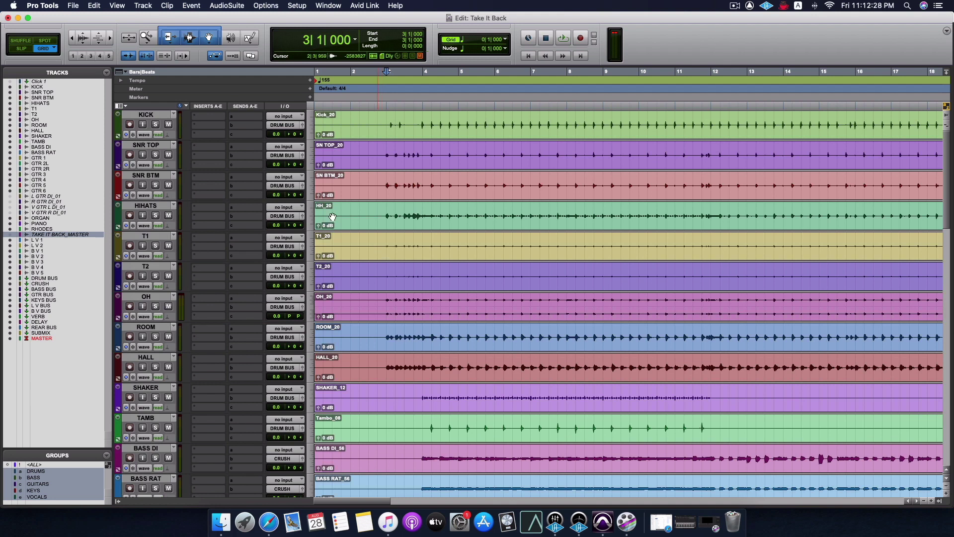
Add a marker named INTRO at bar 3.
{"action": "left_click", "coordinate": [309, 97]}
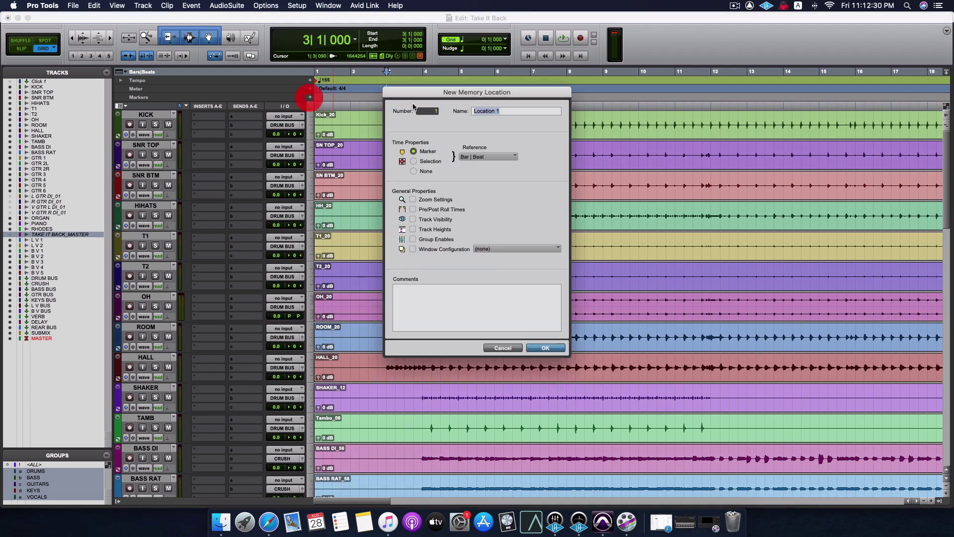
{"action": "type", "text": "IN"}
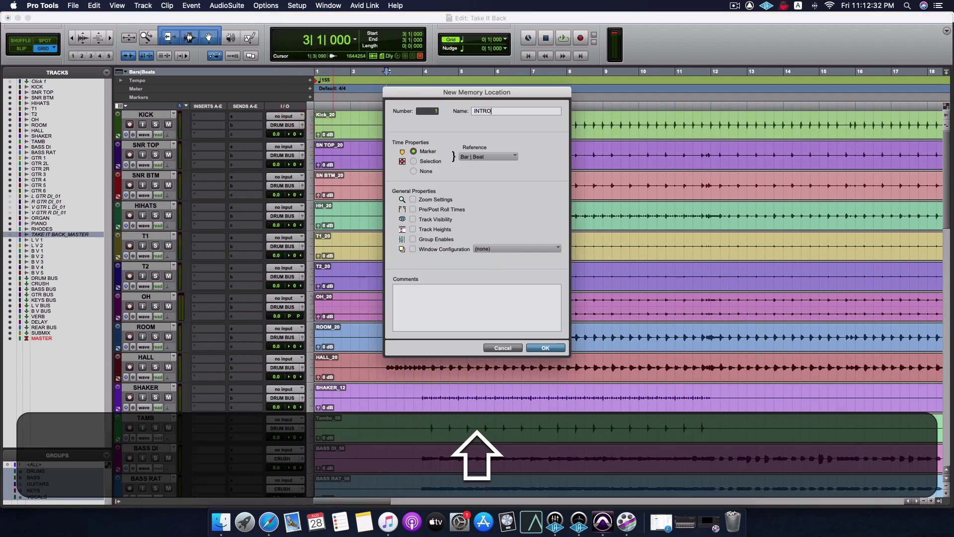
{"action": "type", "text": "TRO"}
{"action": "key", "text": "Return"}
Listen through the intro to find where the first verse begins, and add a marker named V1 at bar 12.
{"action": "key", "text": "space"}
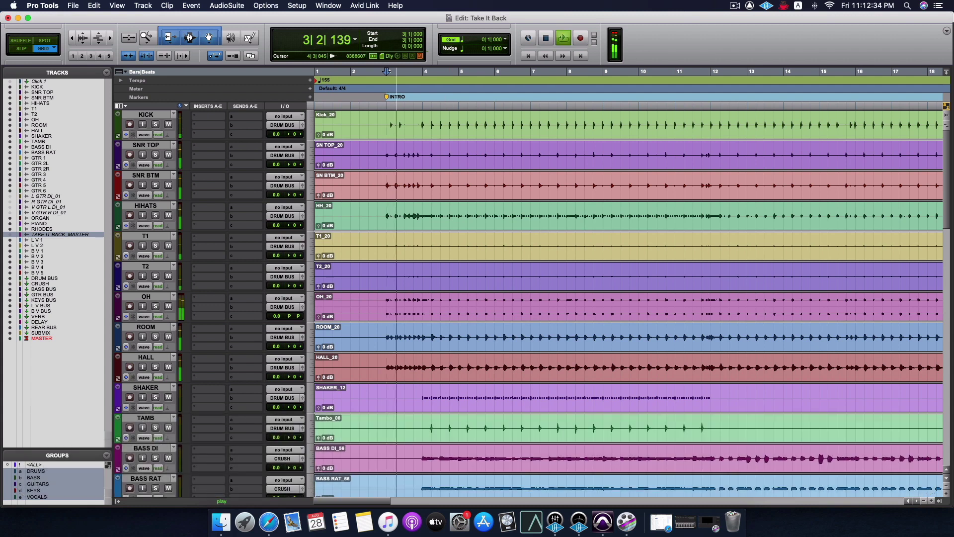
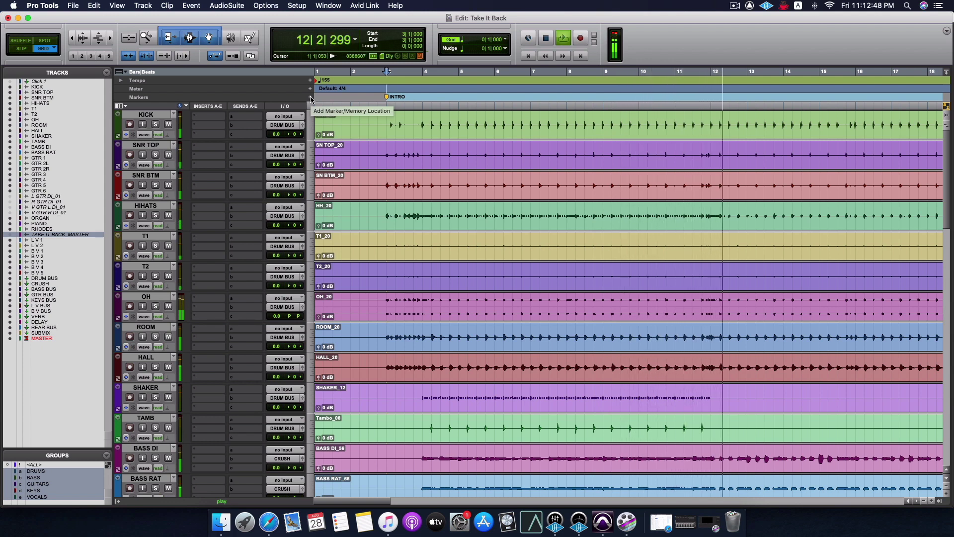
{"action": "key", "text": "space"}
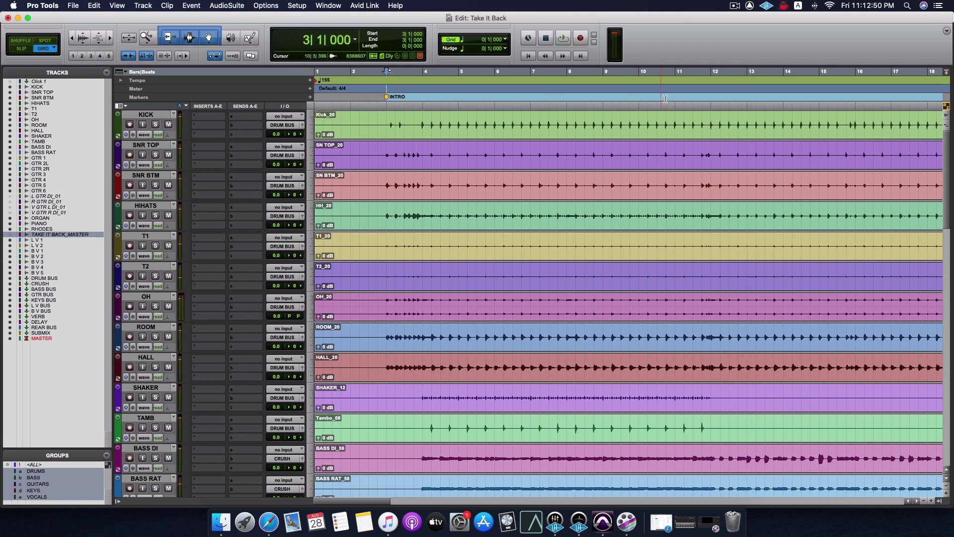
{"action": "left_click", "coordinate": [711, 89]}
{"action": "key", "text": "space"}
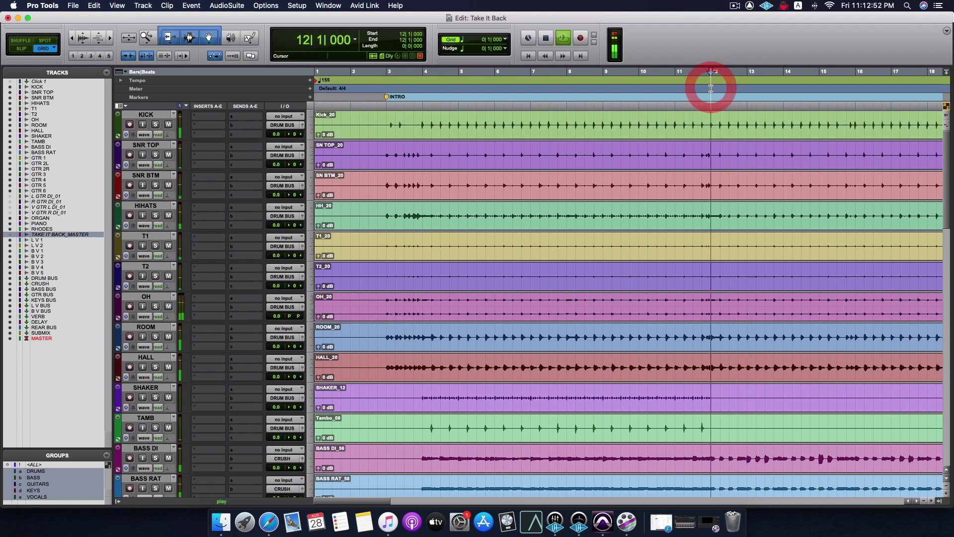
{"action": "key", "text": "space"}
{"action": "mouse_move", "coordinate": [711, 89]}
{"action": "left_mouse_down"}
{"action": "mouse_move", "coordinate": [368, 93]}
{"action": "mouse_move", "coordinate": [705, 97]}
{"action": "left_mouse_up"}
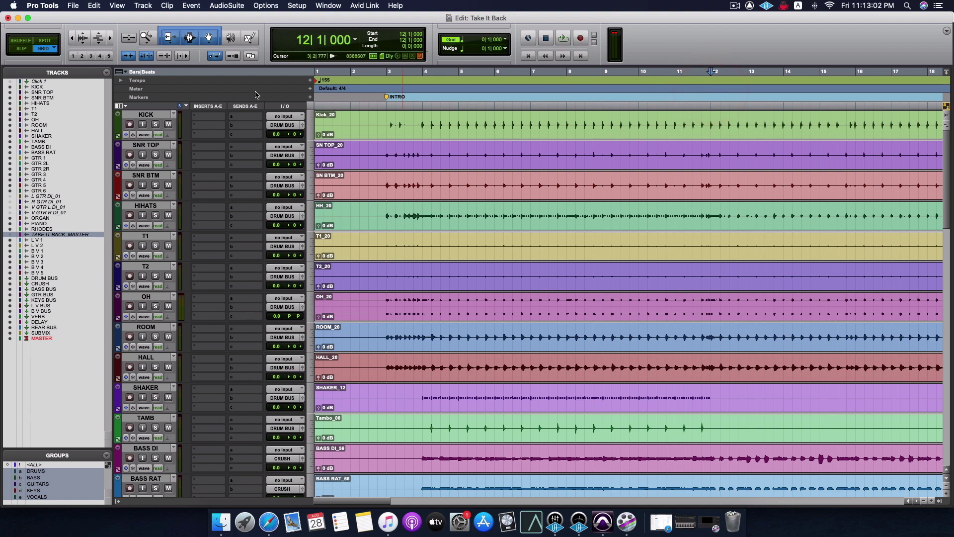
{"action": "left_click", "coordinate": [311, 98]}
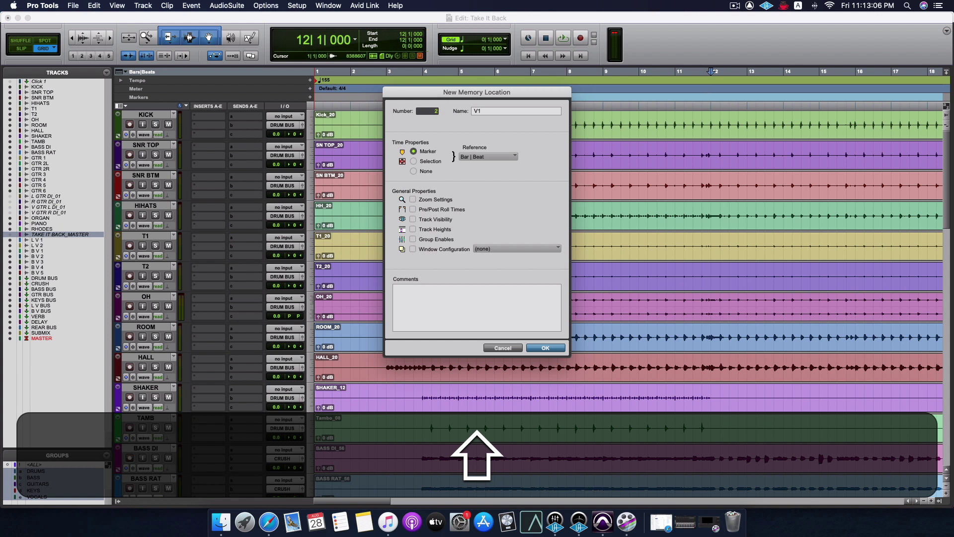
{"action": "key", "text": "Return"}
Play the song from the V1 marker and add a marker named CHORUS as the chorus starts.
{"action": "key", "text": "space"}
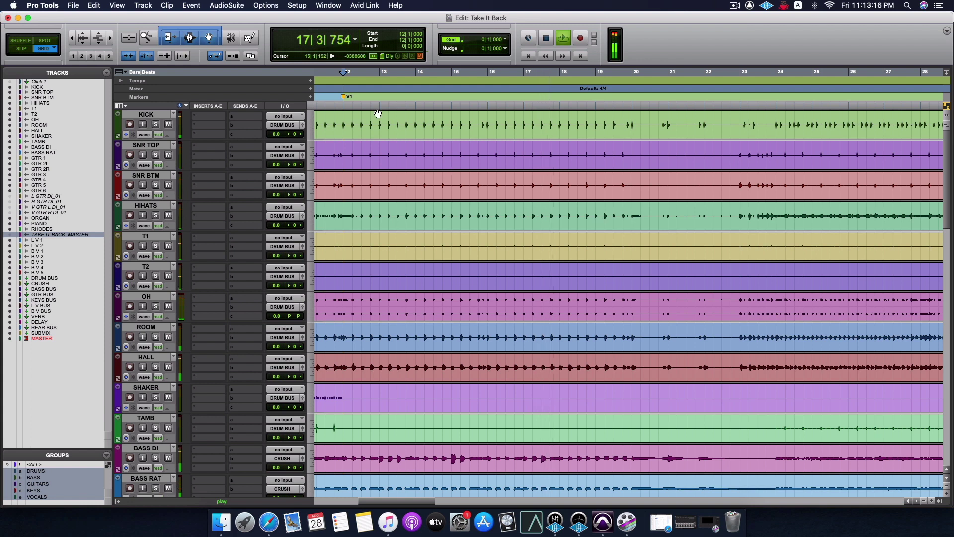
{"action": "left_click", "coordinate": [310, 97]}
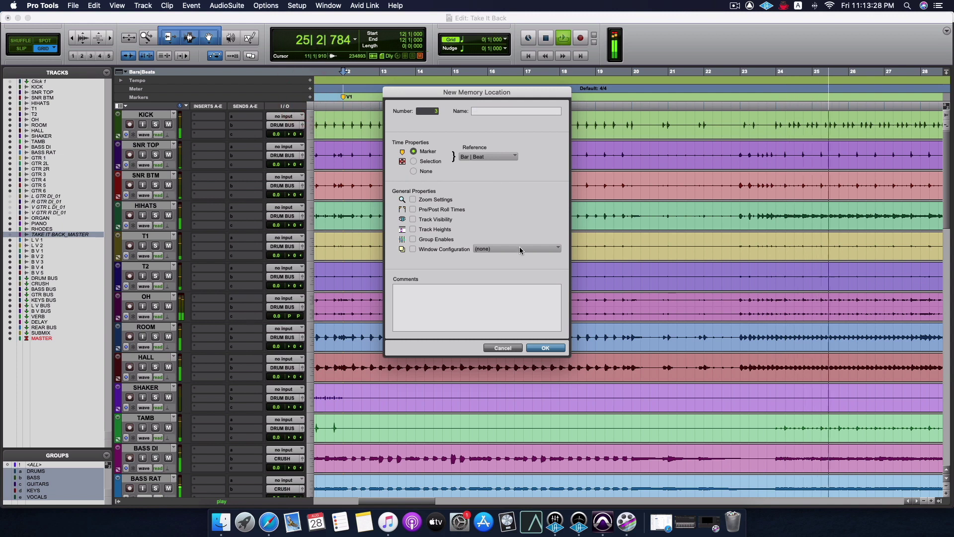
{"action": "key", "text": "BackSpace"}
{"action": "key", "text": "shift+BackSpace"}
{"action": "type", "text": "CHOR"}
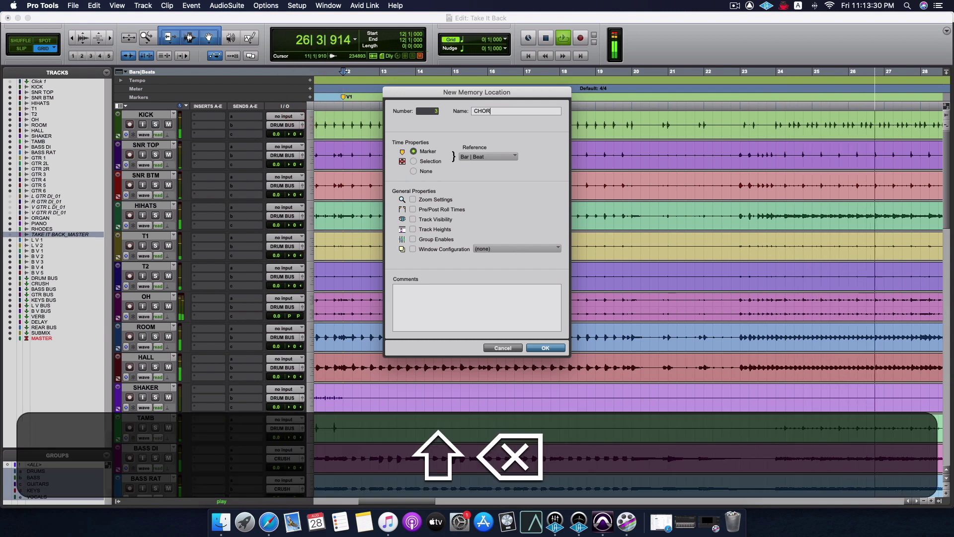
{"action": "type", "text": "US"}
{"action": "key", "text": "shift+Return"}
{"action": "key", "text": "Return"}
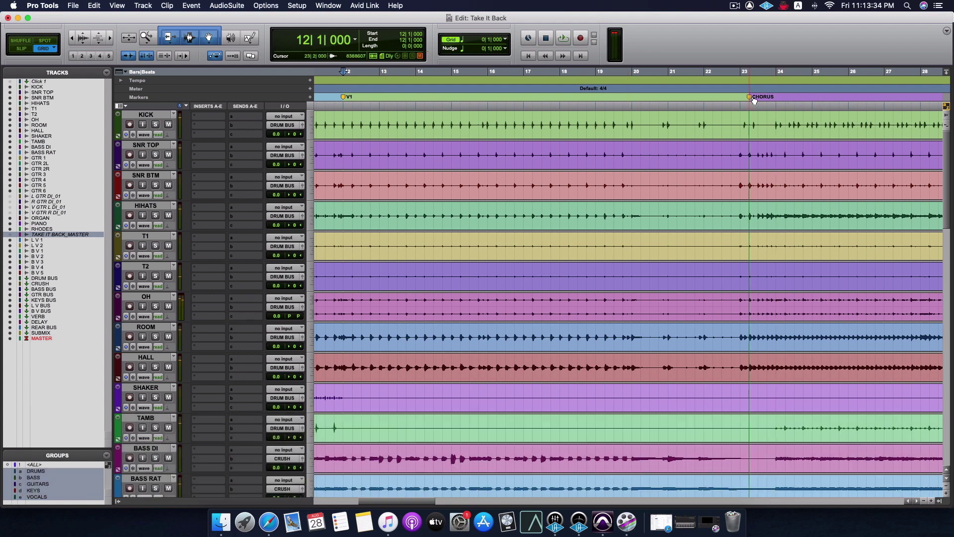
Listen from bar 22 to check the chorus entry and move the CHORUS marker to bar 24.
{"action": "left_click", "coordinate": [702, 90]}
{"action": "key", "text": "space"}
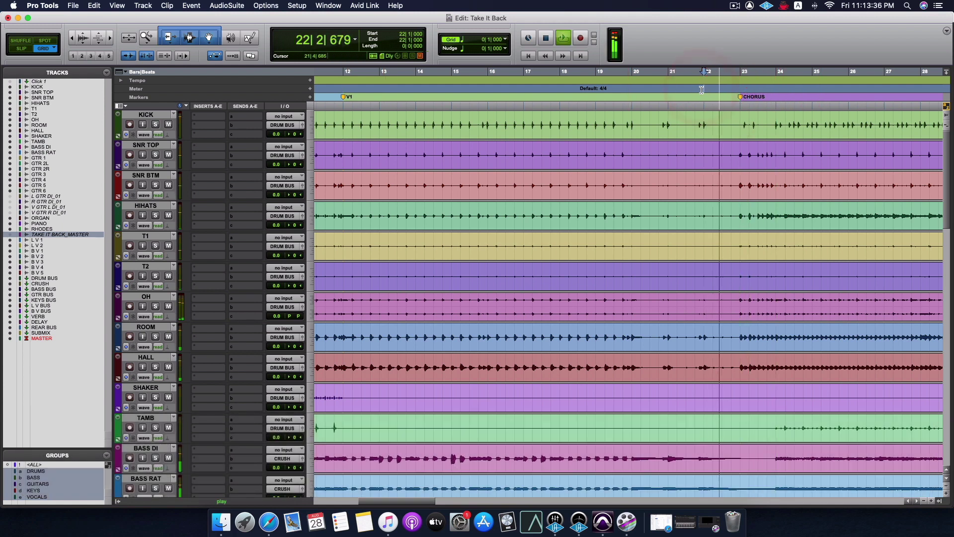
{"action": "key", "text": "space"}
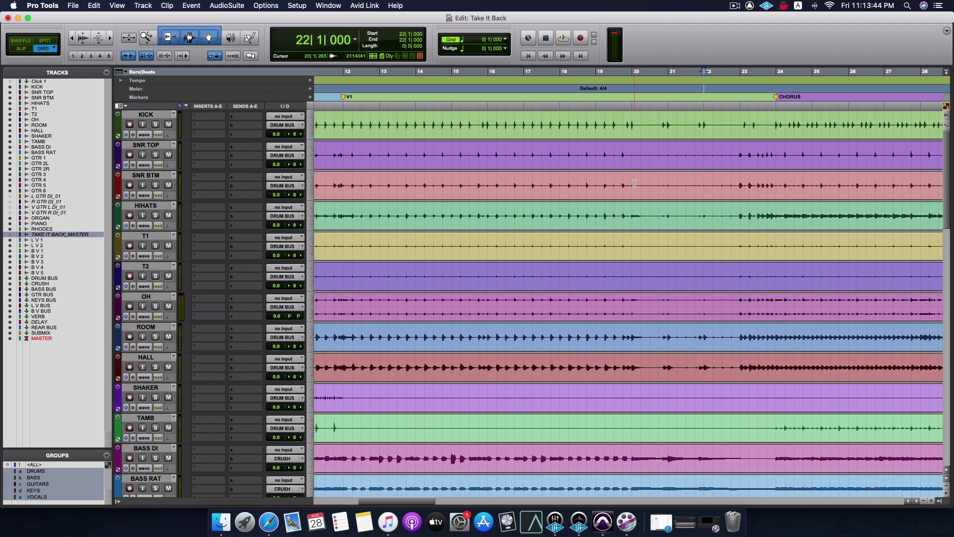
Audition the song from bar 20 and add a marker named PRE CH there.
{"action": "left_click", "coordinate": [631, 88]}
{"action": "key", "text": "space"}
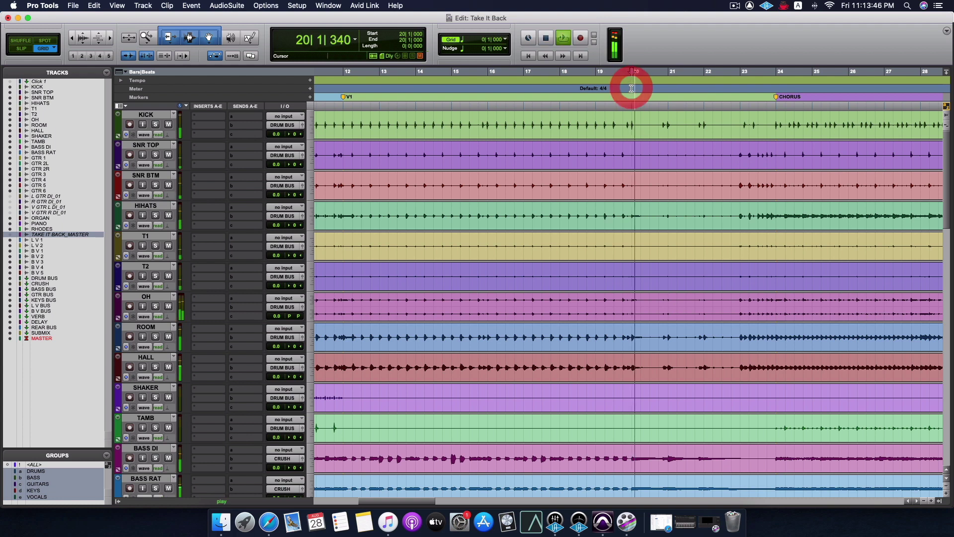
{"action": "key", "text": "space"}
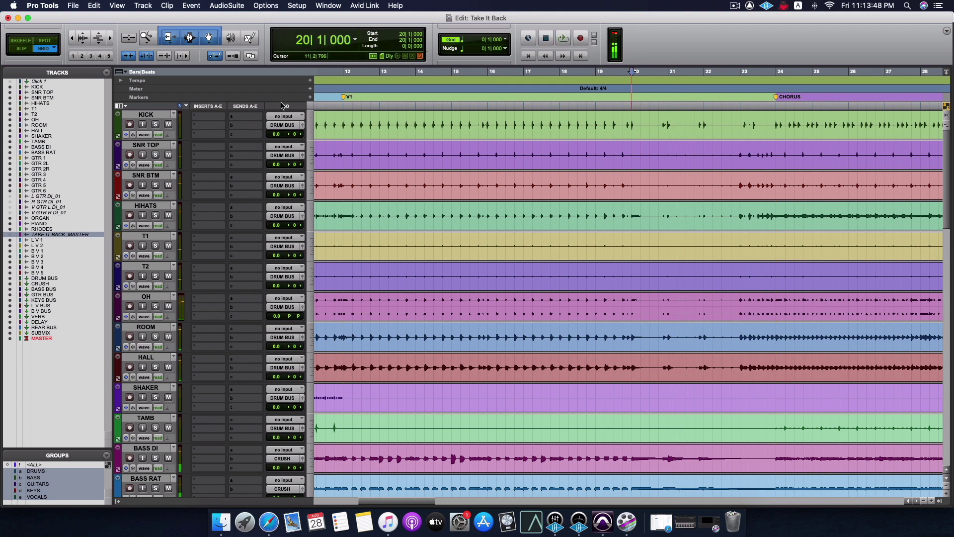
{"action": "left_click", "coordinate": [310, 97]}
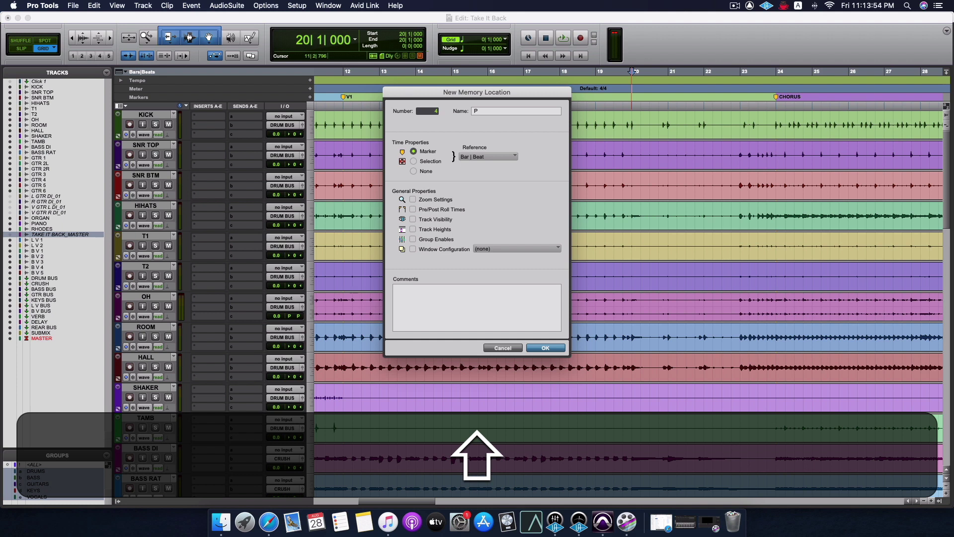
{"action": "key", "text": "Return"}
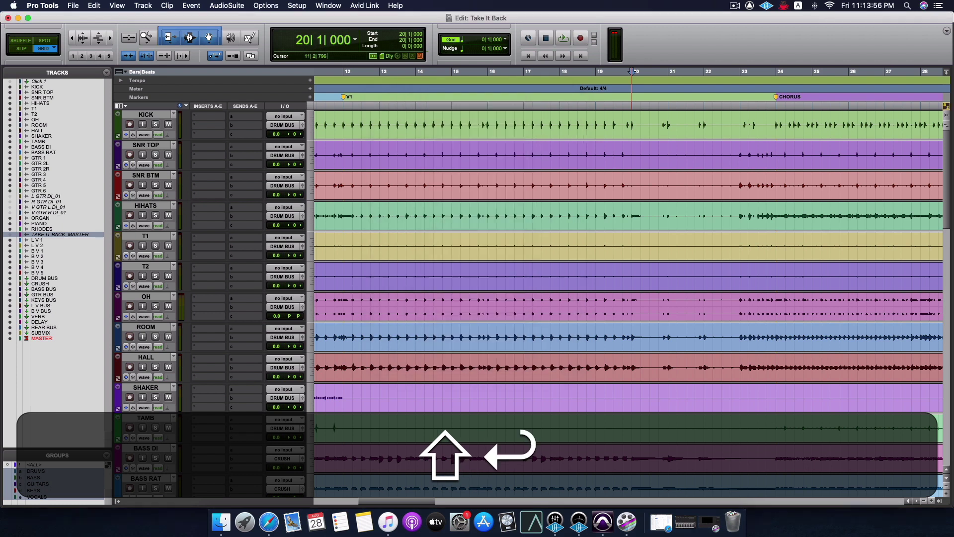
Play through the chorus from bar 27 beat 4 and add a marker named INTERLUDE, positioned at bar 40.
{"action": "scroll", "coordinate": [629, 298], "scroll_direction": "right", "scroll_amount": 6}
{"action": "scroll", "coordinate": [478, 254], "scroll_direction": "right", "scroll_amount": 7}
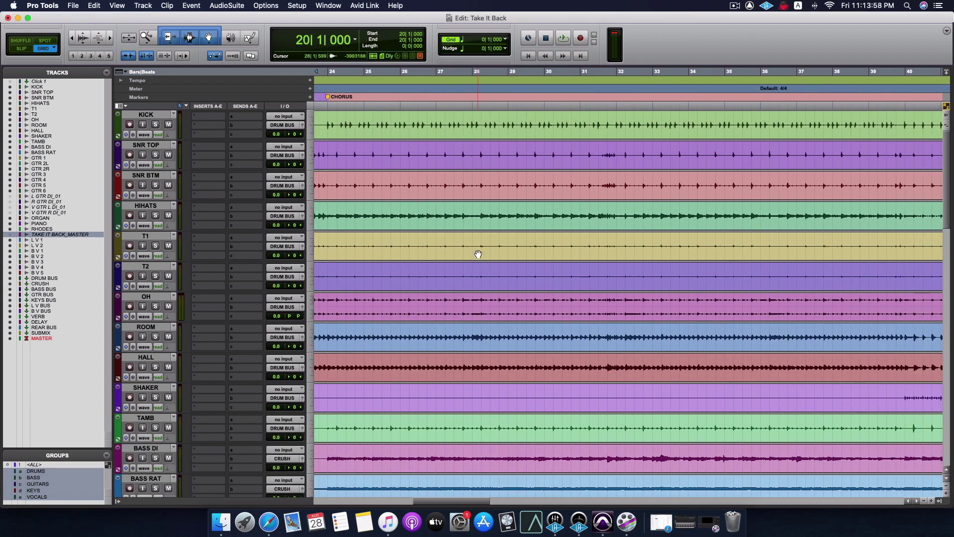
{"action": "left_click", "coordinate": [460, 96]}
{"action": "key", "text": "space"}
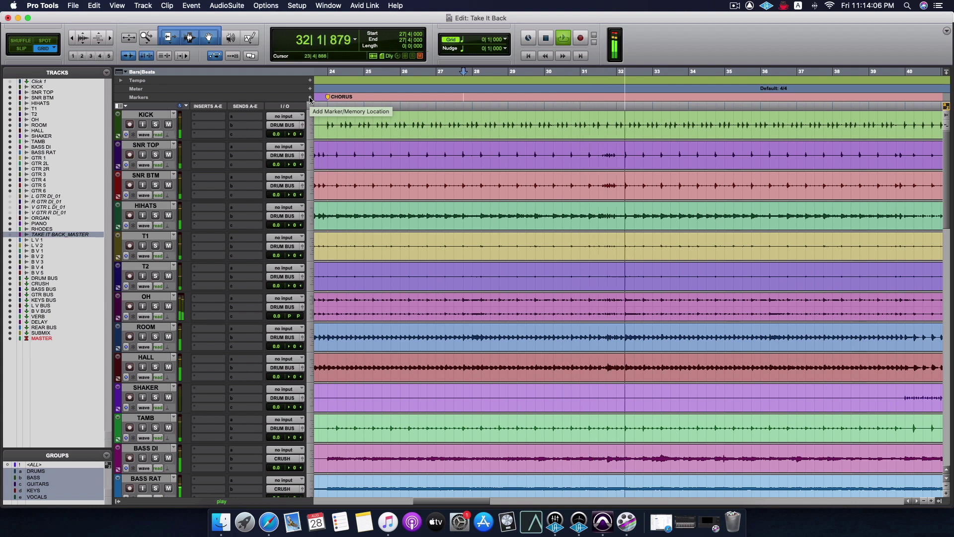
{"action": "scroll", "coordinate": [541, 153], "scroll_direction": "right", "scroll_amount": 10}
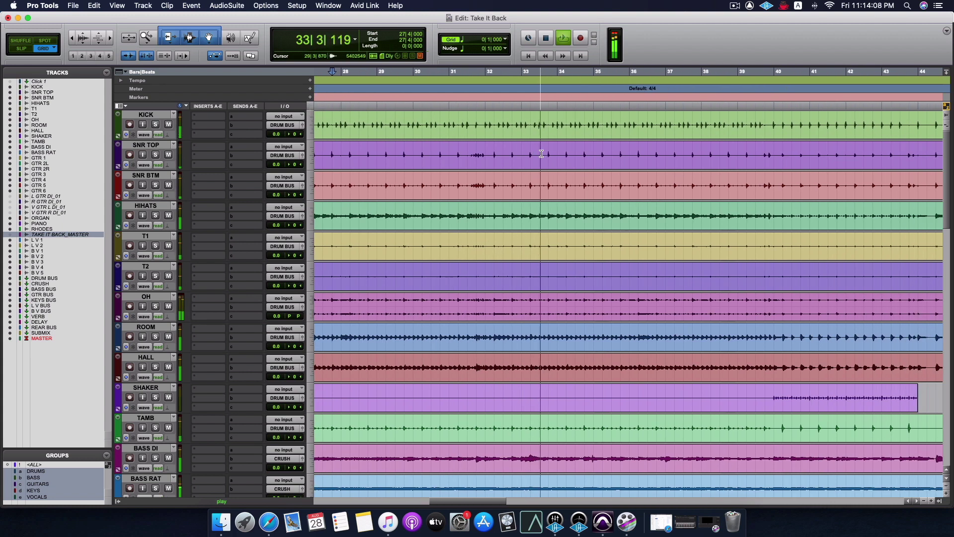
{"action": "scroll", "coordinate": [541, 153], "scroll_direction": "right", "scroll_amount": 2}
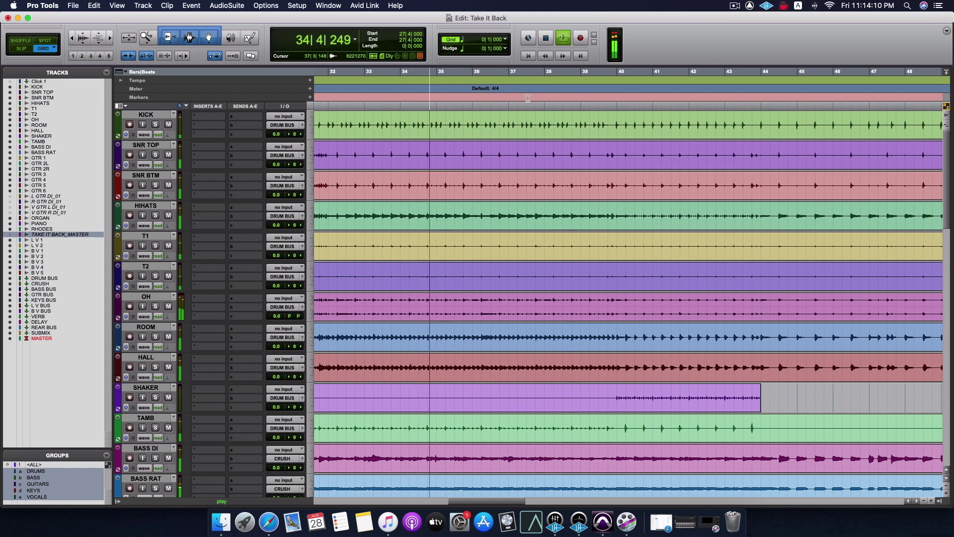
{"action": "left_click", "coordinate": [310, 98]}
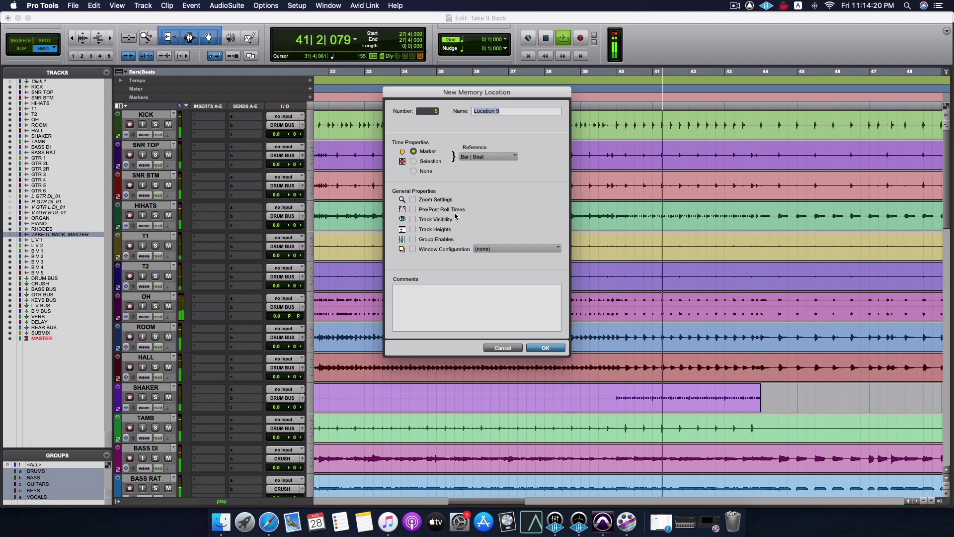
{"action": "type", "text": "INTERLUDE"}
{"action": "key", "text": "Return"}
{"action": "key", "text": "space"}
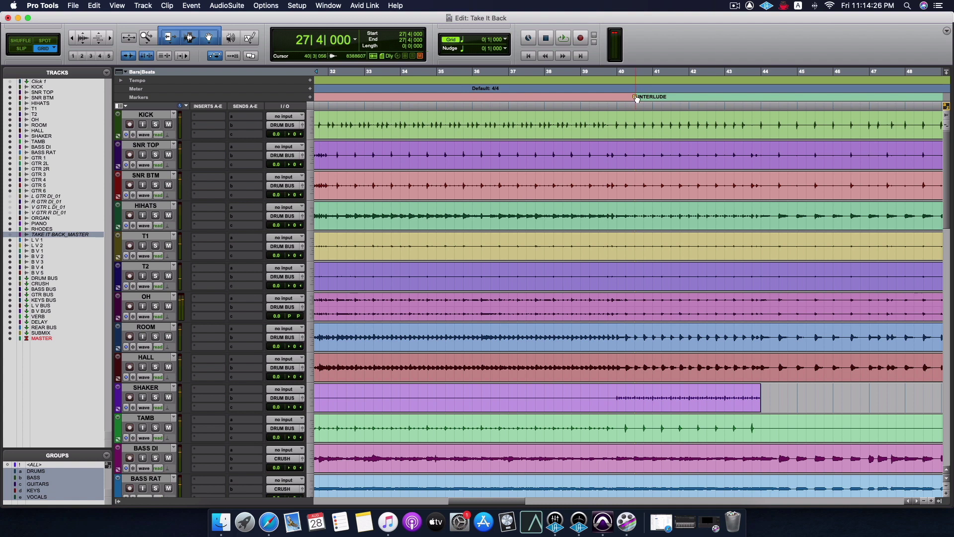
Audition the song from bar 44 and add a marker named V2 there.
{"action": "key", "text": "Home"}
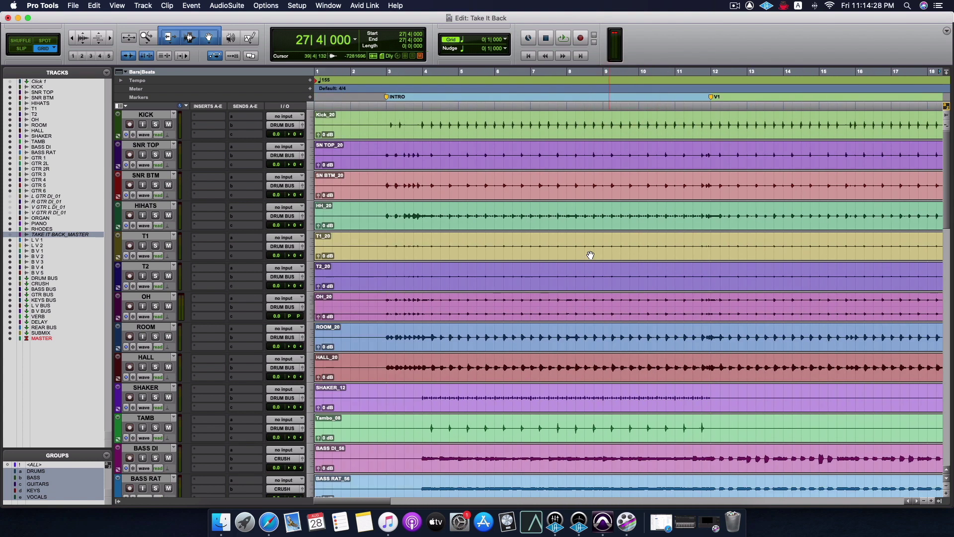
{"action": "scroll", "coordinate": [590, 254], "scroll_direction": "right", "scroll_amount": 20}
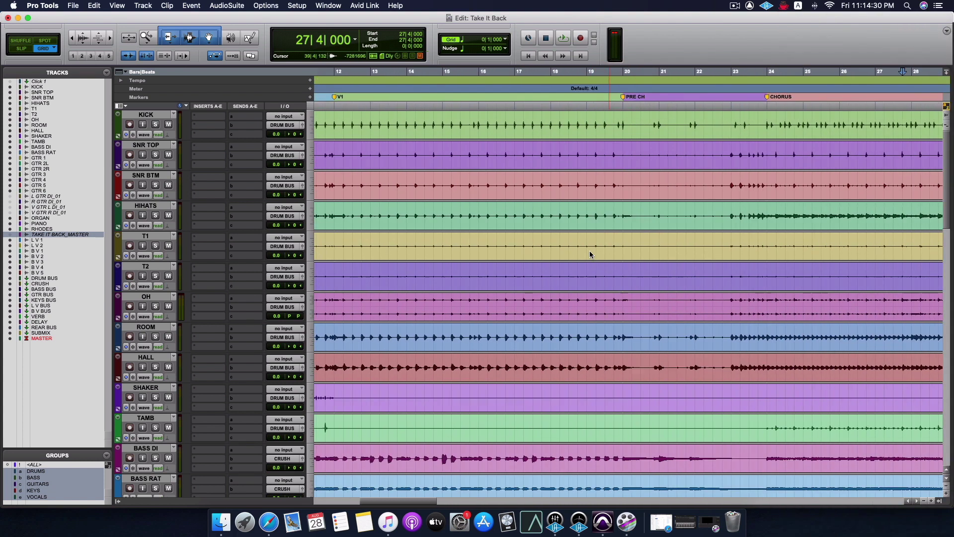
{"action": "scroll", "coordinate": [590, 254], "scroll_direction": "left", "scroll_amount": 2}
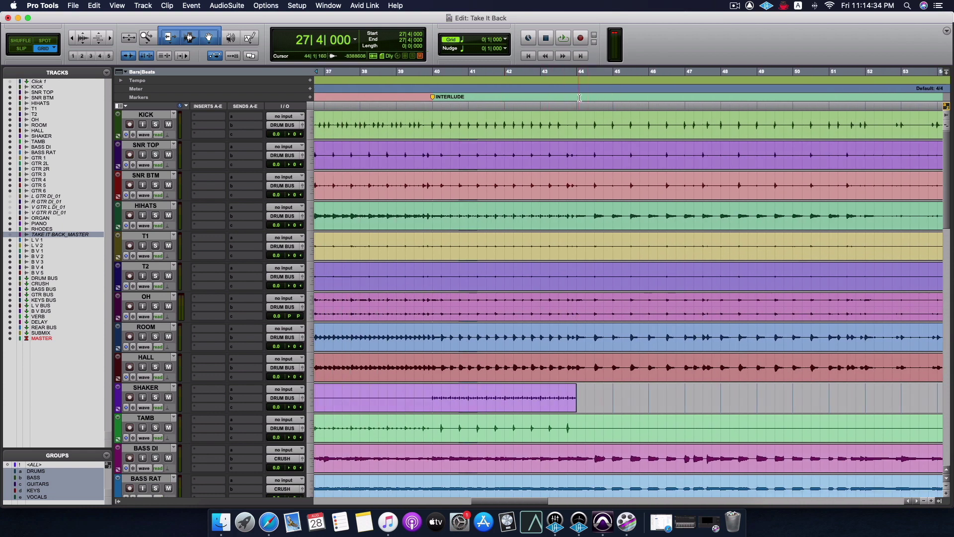
{"action": "key", "text": "space"}
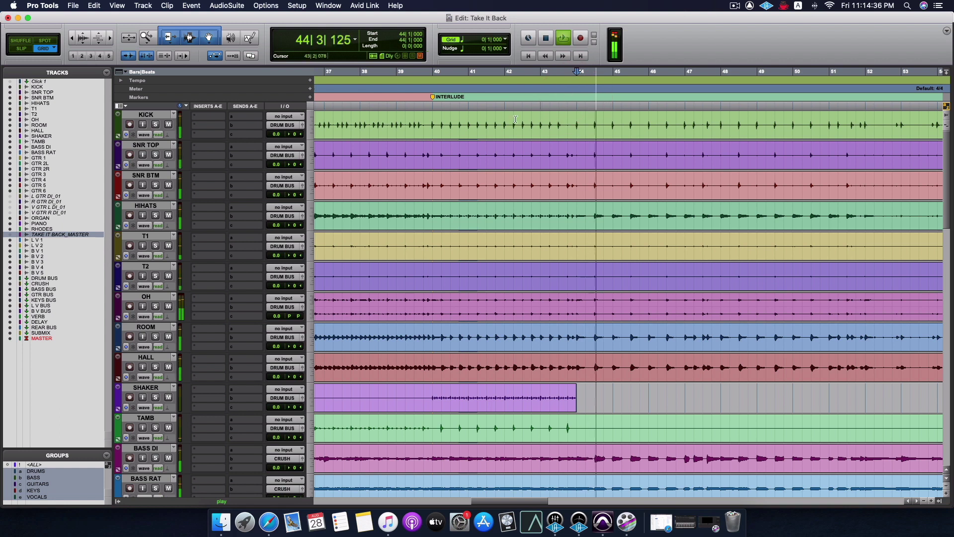
{"action": "key", "text": "space"}
{"action": "left_click", "coordinate": [310, 97]}
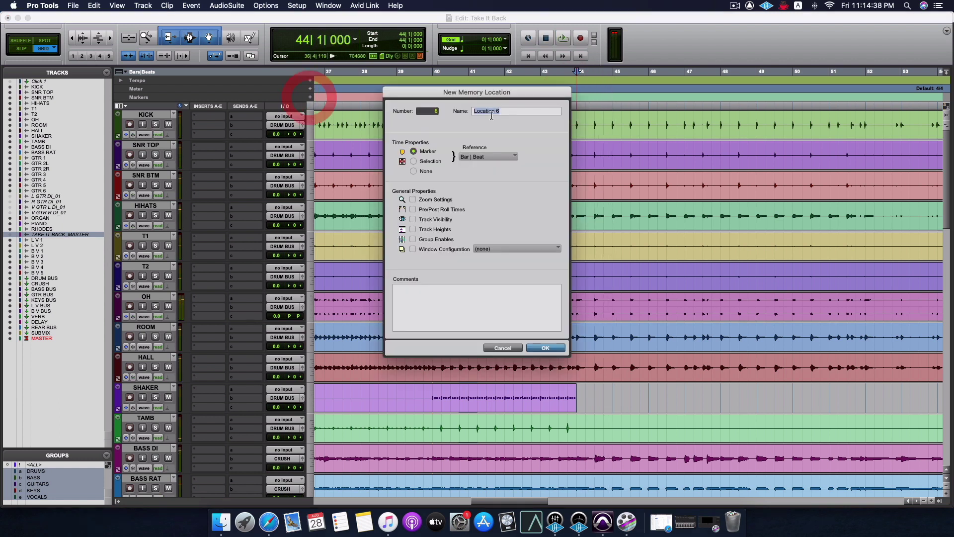
{"action": "type", "text": "V2"}
{"action": "key", "text": "Return"}
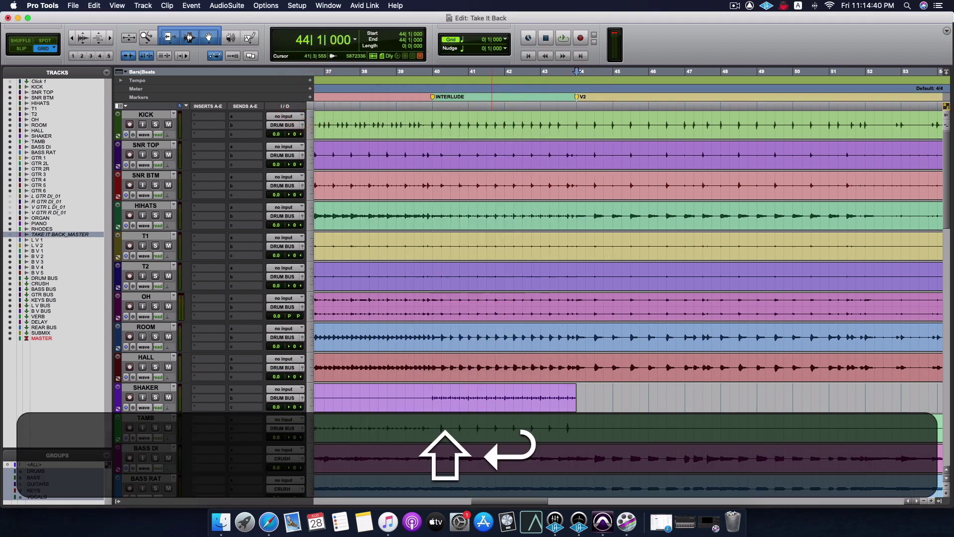
Listen through the second verse, skipping ahead to bar 49 beat 4, and add a marker named PRE CH 2 at bar 52.
{"action": "key", "text": "space"}
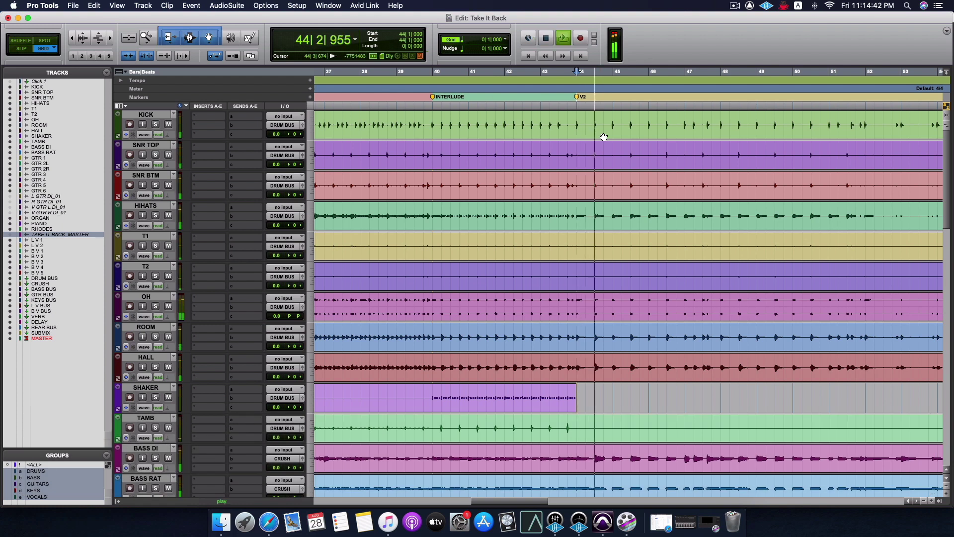
{"action": "left_click", "coordinate": [593, 93]}
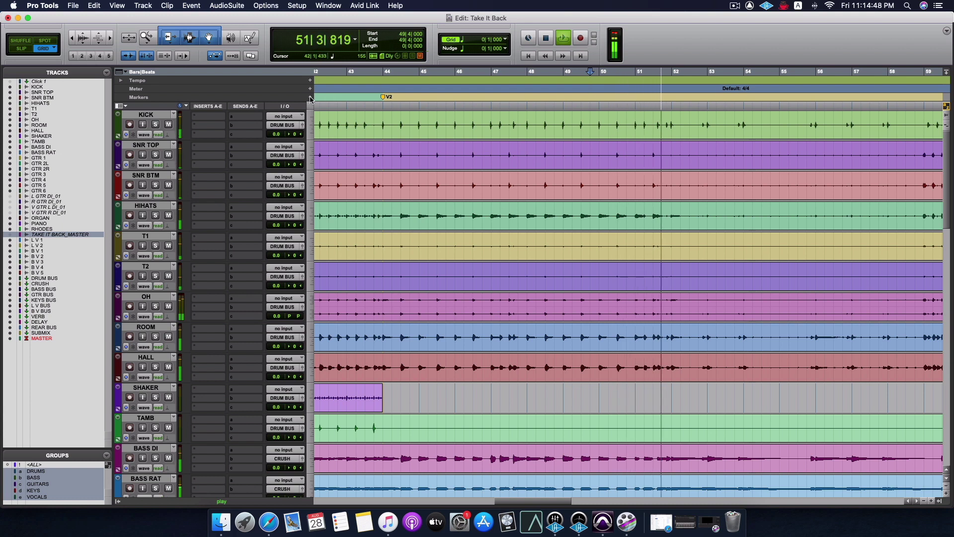
{"action": "left_click", "coordinate": [310, 97]}
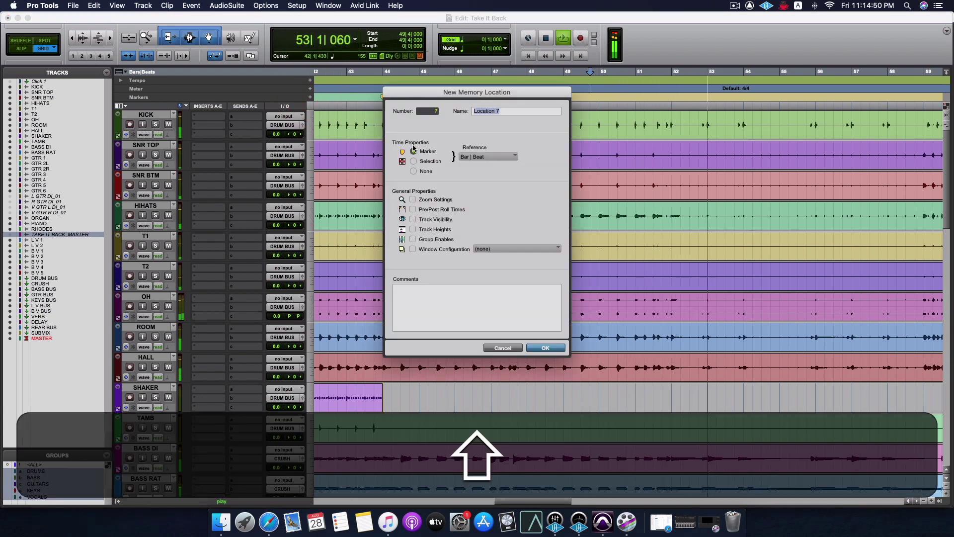
{"action": "type", "text": "PRE CH 1"}
{"action": "key", "text": "BackSpace"}
{"action": "type", "text": "2"}
{"action": "key", "text": "Return"}
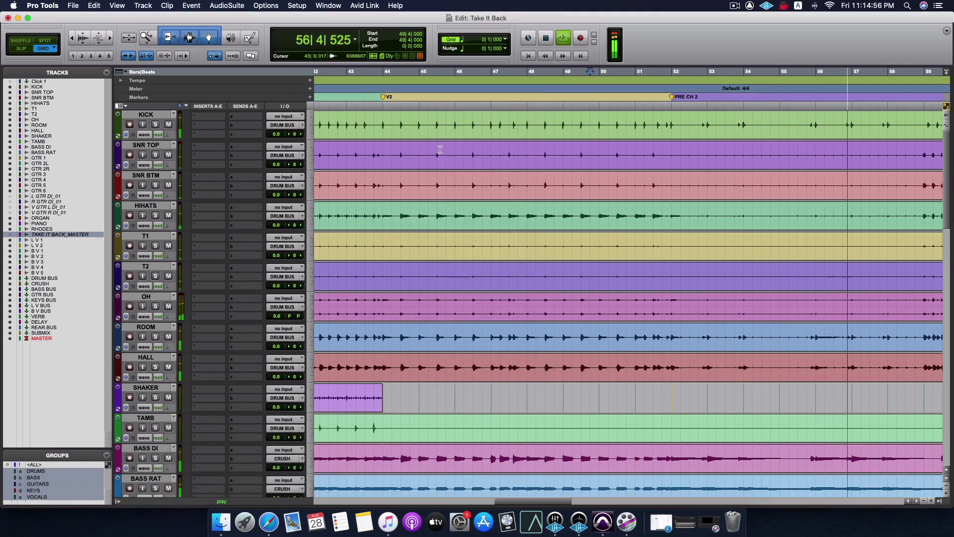
{"action": "scroll", "coordinate": [476, 175], "scroll_direction": "right", "scroll_amount": 3}
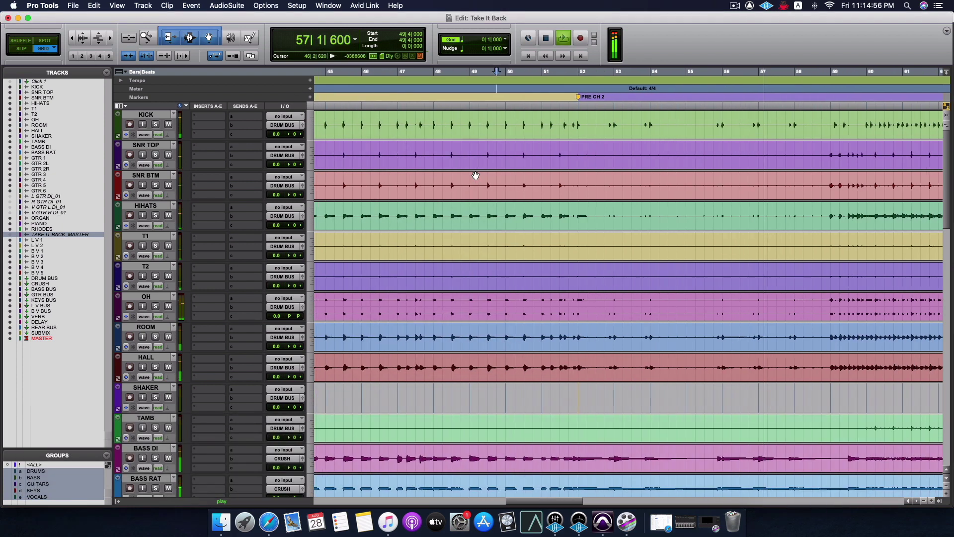
Add a marker named CHORUS at bar 60, where the second pre-chorus ends.
{"action": "left_click", "coordinate": [309, 98]}
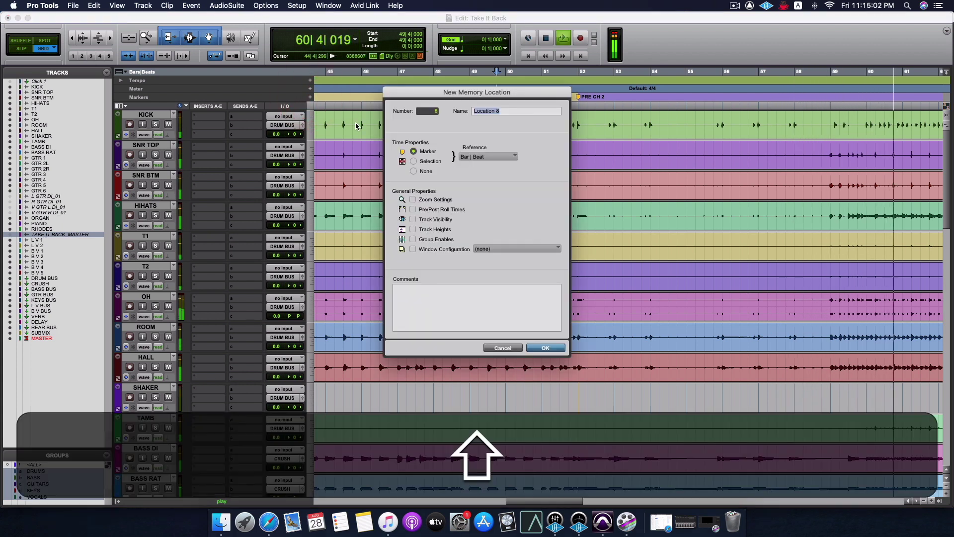
{"action": "type", "text": "CHORUS"}
{"action": "key", "text": "Return"}
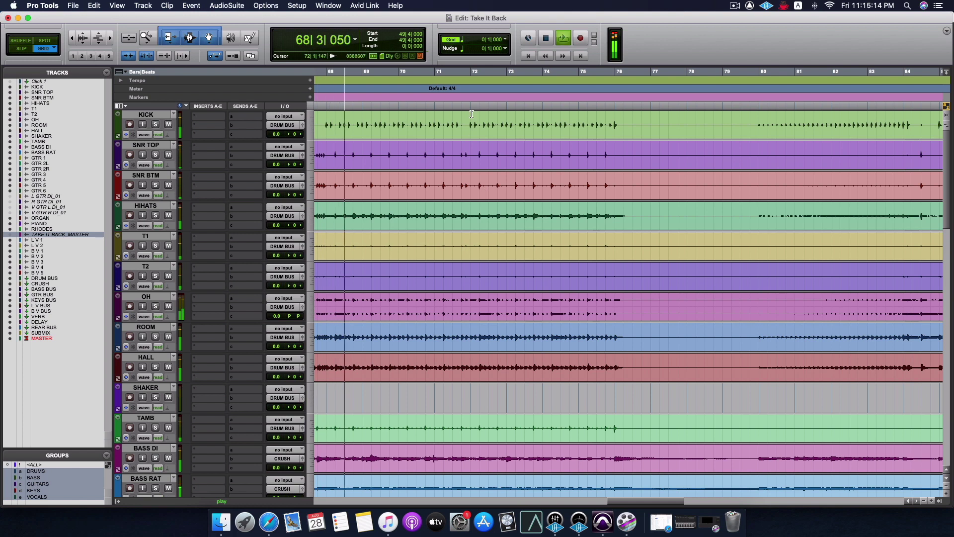
Skip playback ahead to bar 72 beat 2 and add a marker named DROPDOWN, positioned at bar 76.
{"action": "left_click", "coordinate": [472, 86]}
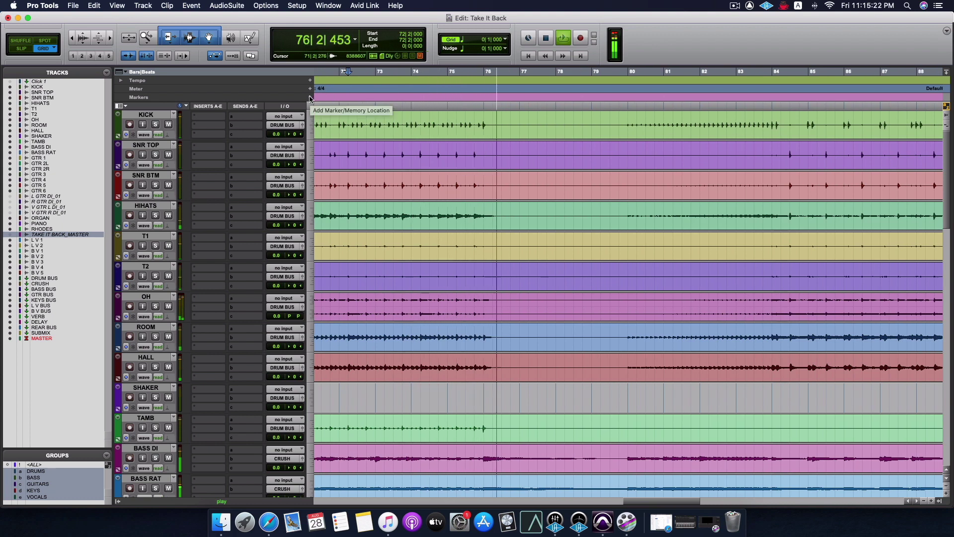
{"action": "left_click", "coordinate": [310, 98]}
{"action": "type", "text": "B"}
{"action": "key", "text": "shift+BackSpace"}
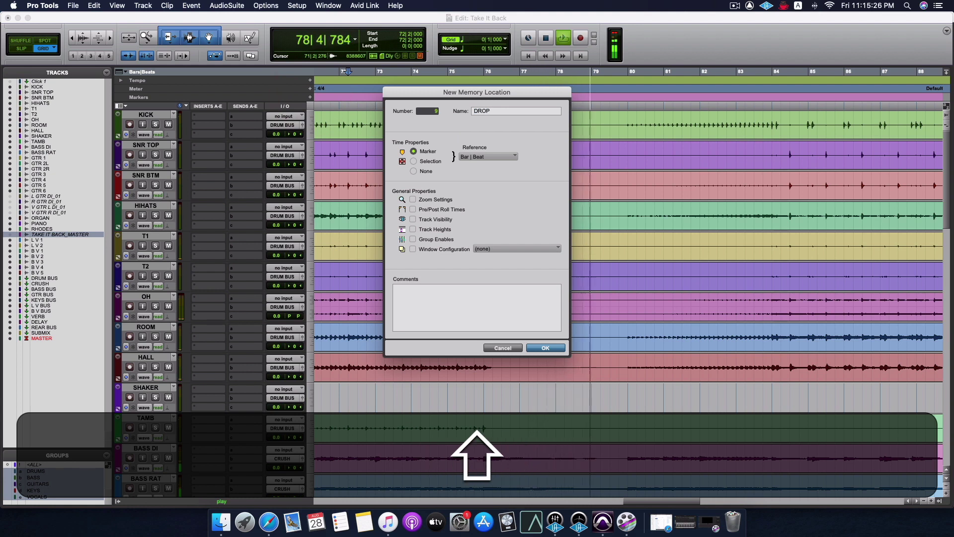
{"action": "type", "text": "DOWN"}
{"action": "key", "text": "Return"}
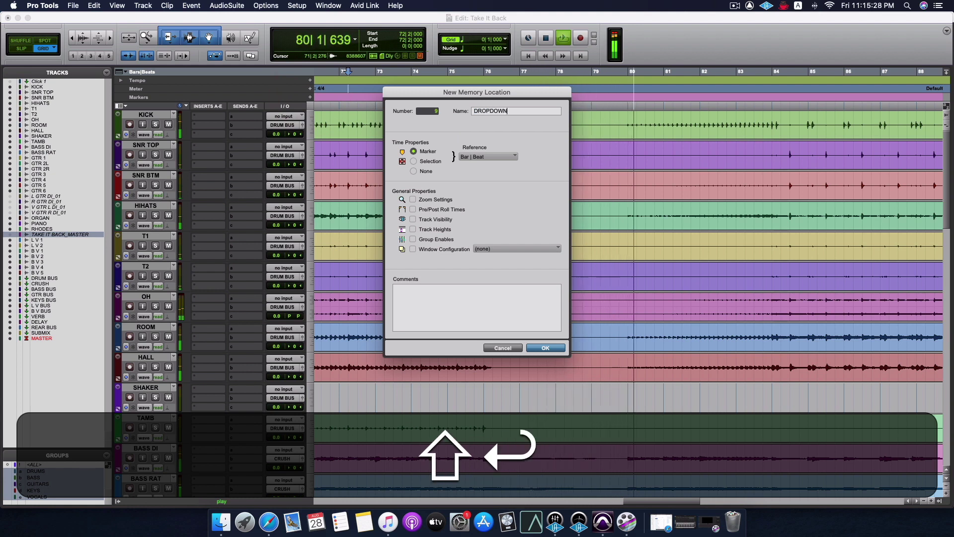
{"action": "left_click_drag", "start_coordinate": [501, 97], "coordinate": [485, 98]}
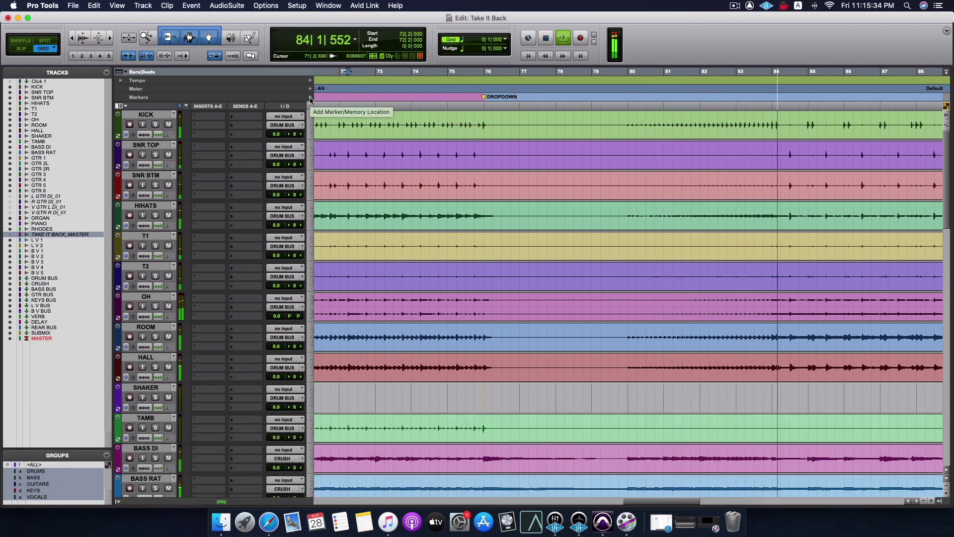
Listen on through the section to bar 94 and rename the DROPDOWN marker at bar 76 as BRIDGE.
{"action": "scroll", "coordinate": [480, 175], "scroll_direction": "right", "scroll_amount": 10}
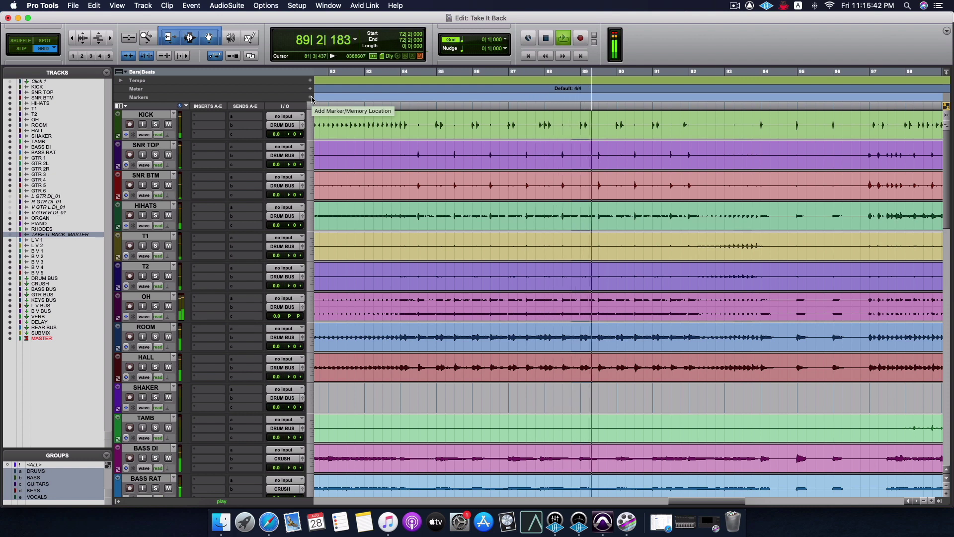
{"action": "scroll", "coordinate": [400, 144], "scroll_direction": "right", "scroll_amount": 3}
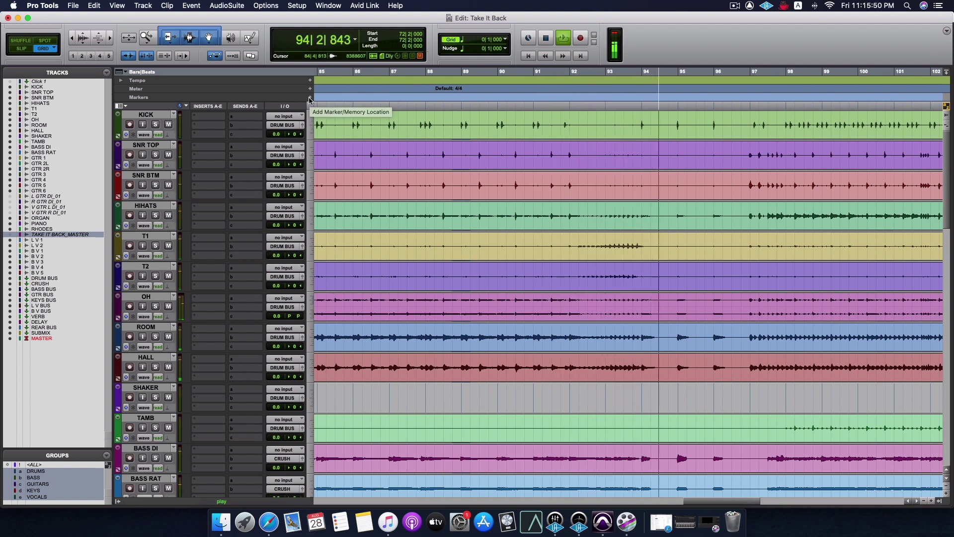
{"action": "key", "text": "space"}
{"action": "scroll", "coordinate": [422, 135], "scroll_direction": "left", "scroll_amount": 10}
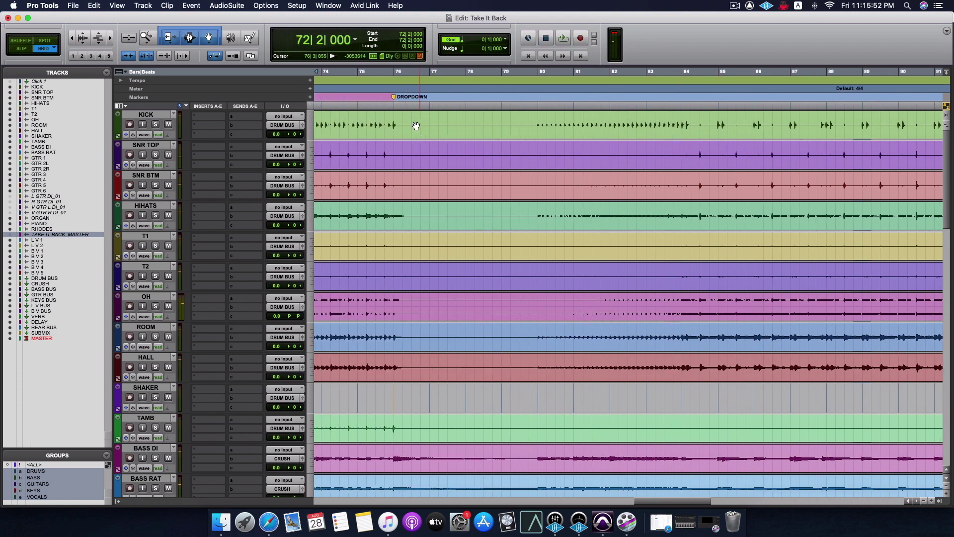
{"action": "double_click", "coordinate": [396, 97]}
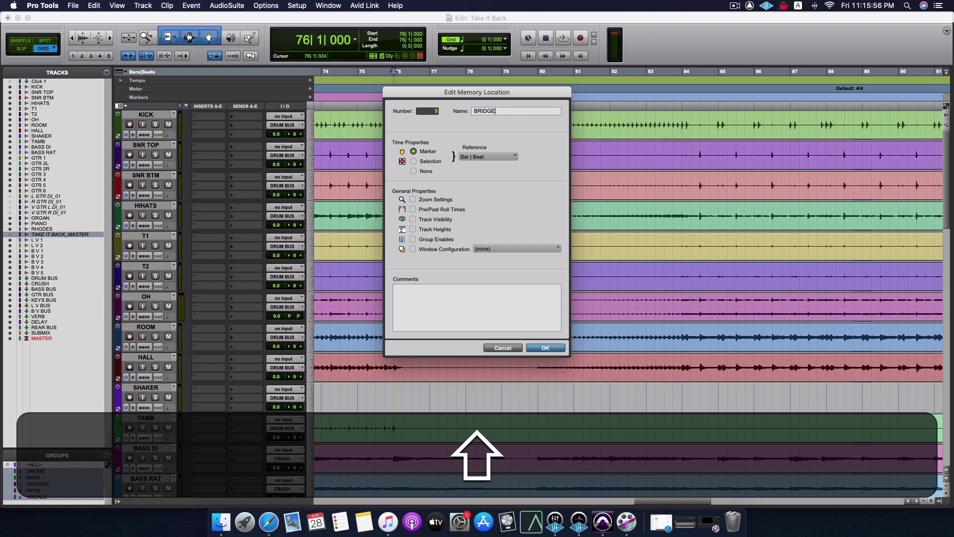
{"action": "type", "text": "BRIDGE"}
{"action": "key", "text": "Return"}
Audition the song from bar 91 beat 4 and add a marker named CHORUS at bar 94.
{"action": "scroll", "coordinate": [593, 120], "scroll_direction": "right", "scroll_amount": 10}
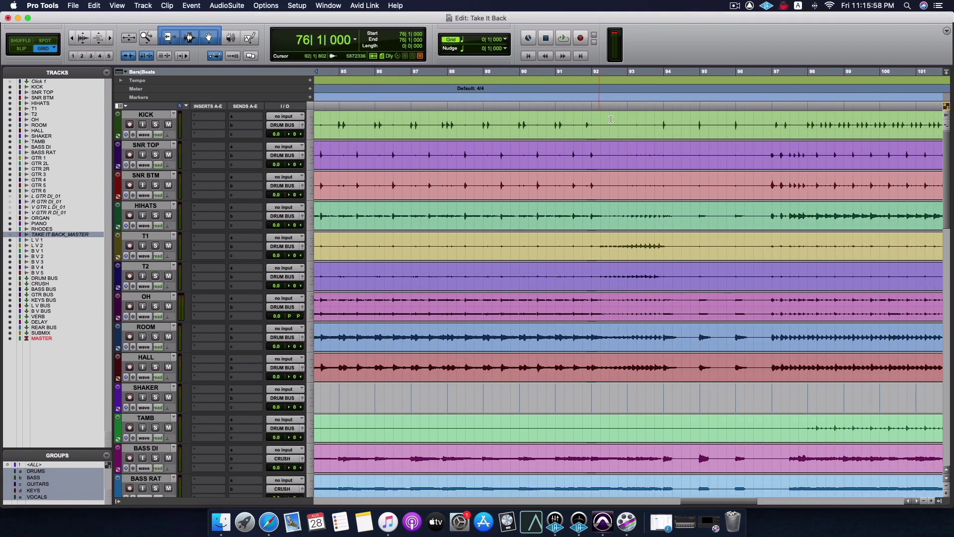
{"action": "left_click", "coordinate": [590, 99]}
{"action": "key", "text": "space"}
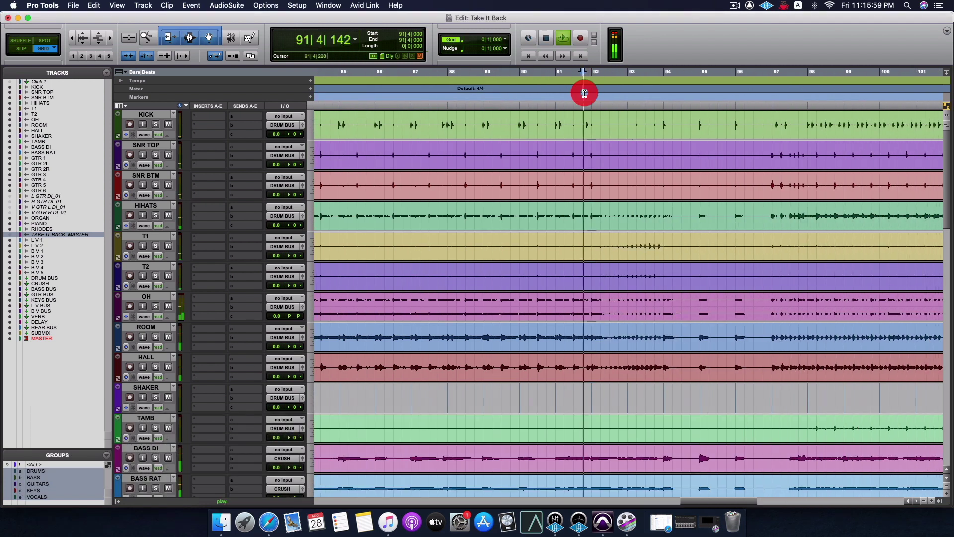
{"action": "left_click", "coordinate": [310, 97]}
{"action": "type", "text": "CHORUS"}
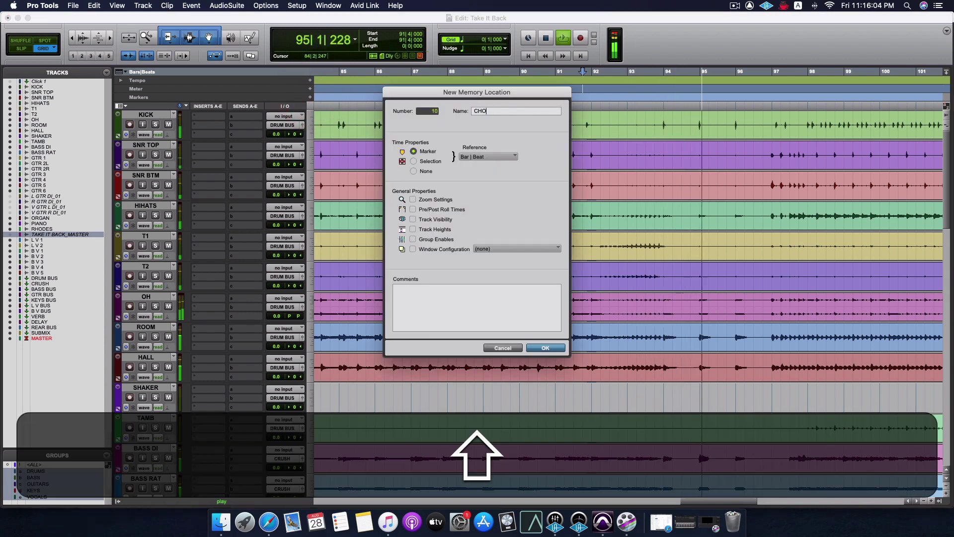
{"action": "key", "text": "Return"}
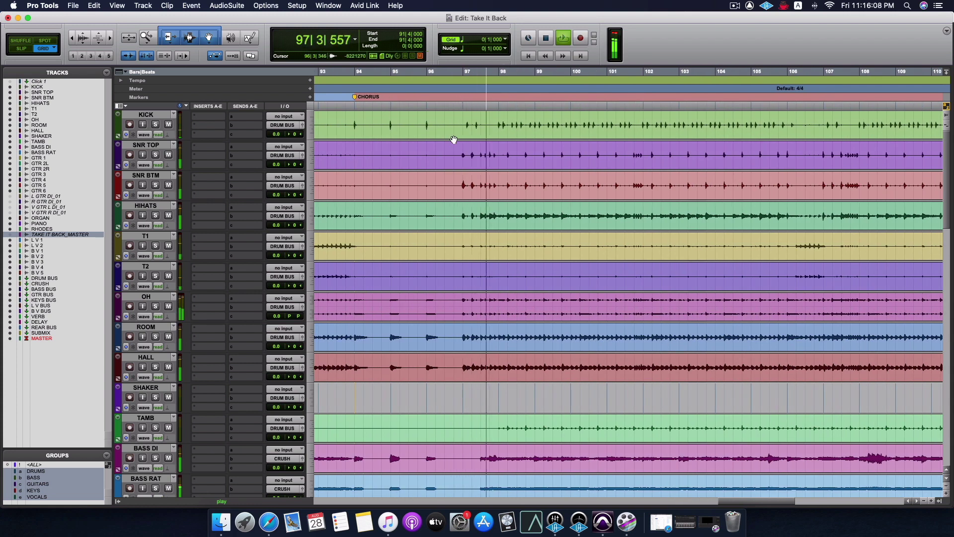
Rename the CHORUS marker at bar 94 as OUTRO CHORUS.
{"action": "scroll", "coordinate": [454, 139], "scroll_direction": "right", "scroll_amount": 10}
{"action": "scroll", "coordinate": [454, 140], "scroll_direction": "left", "scroll_amount": 10}
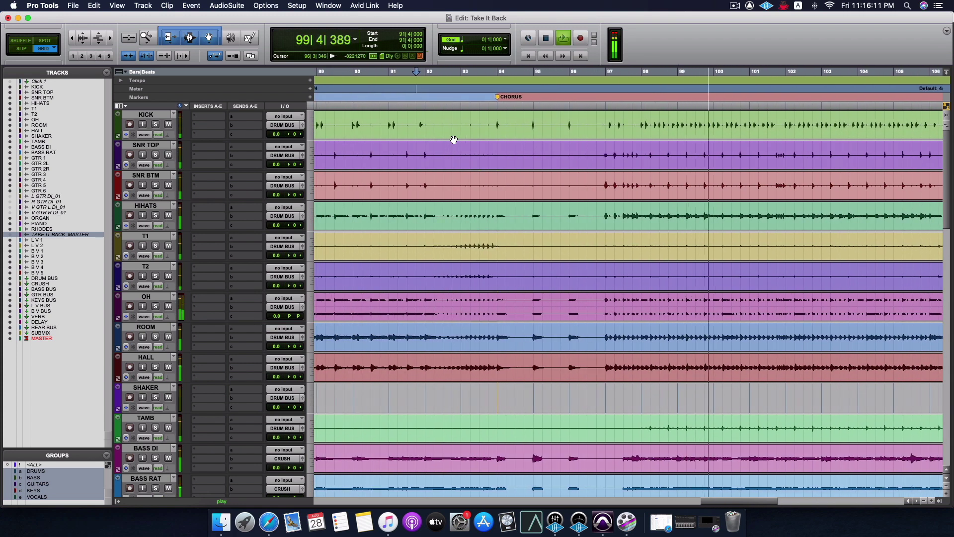
{"action": "double_click", "coordinate": [496, 97]}
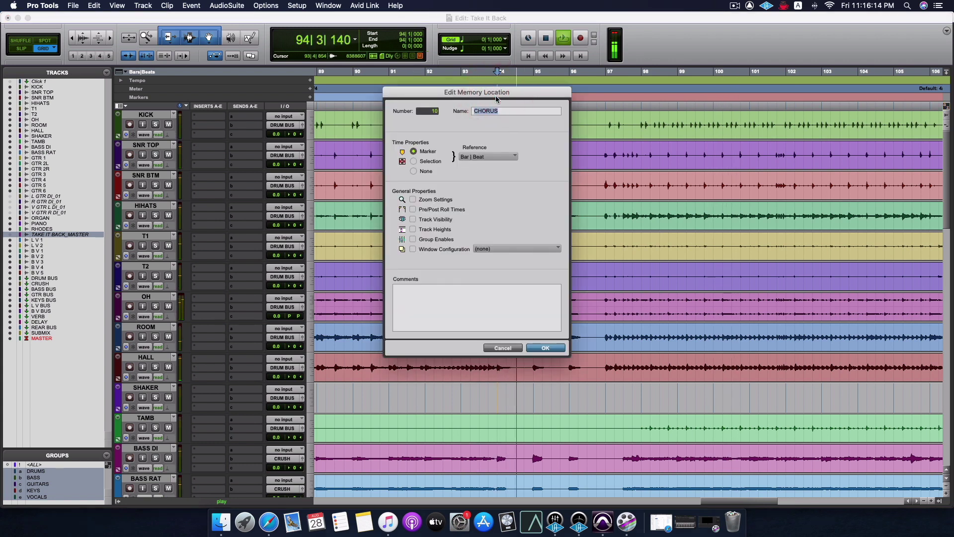
{"action": "type", "text": "OUTRO"}
{"action": "type", "text": " CHORUS"}
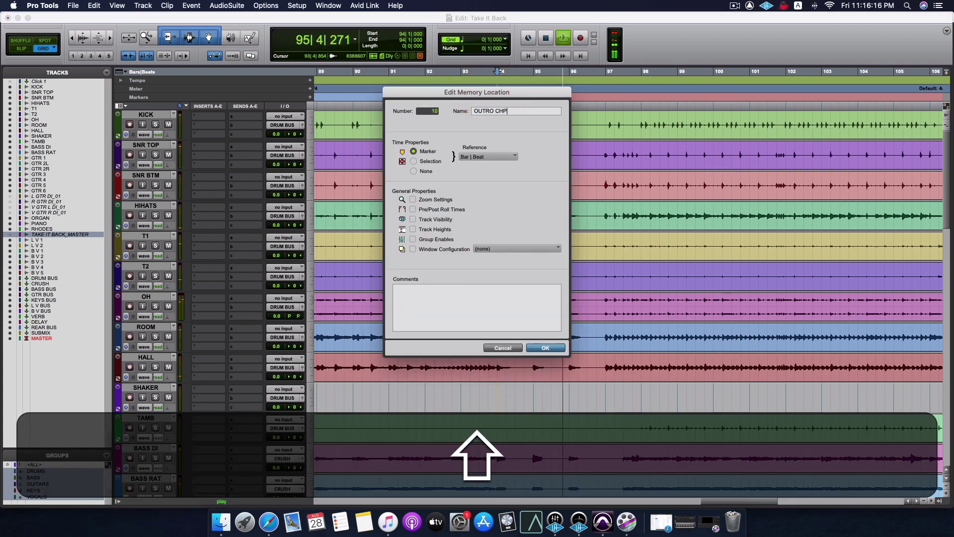
{"action": "key", "text": "Return"}
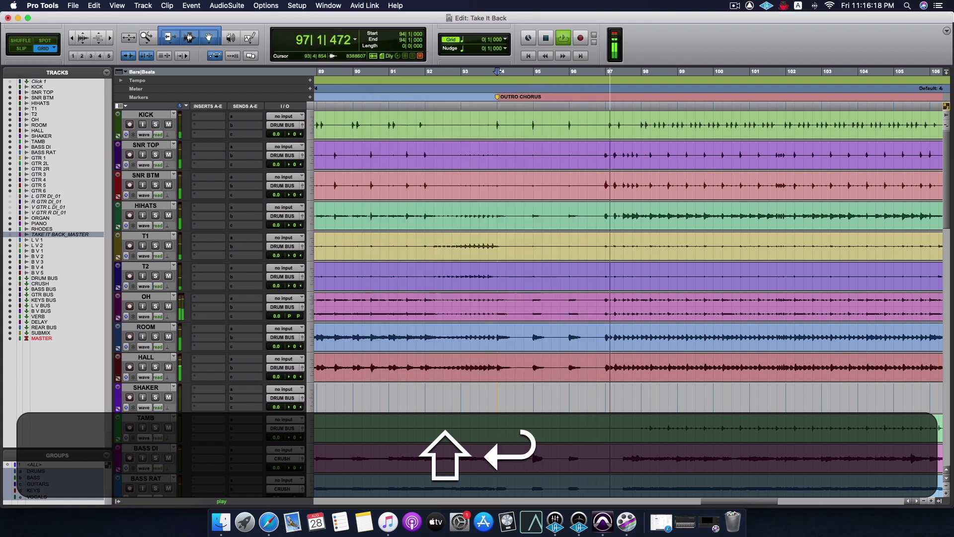
Audition the rest of the outro chorus, skipping ahead to bars 107, 115 and 122, and stop playback.
{"action": "key", "text": "space"}
{"action": "left_click", "coordinate": [625, 90]}
{"action": "key", "text": "space"}
{"action": "left_click", "coordinate": [497, 87]}
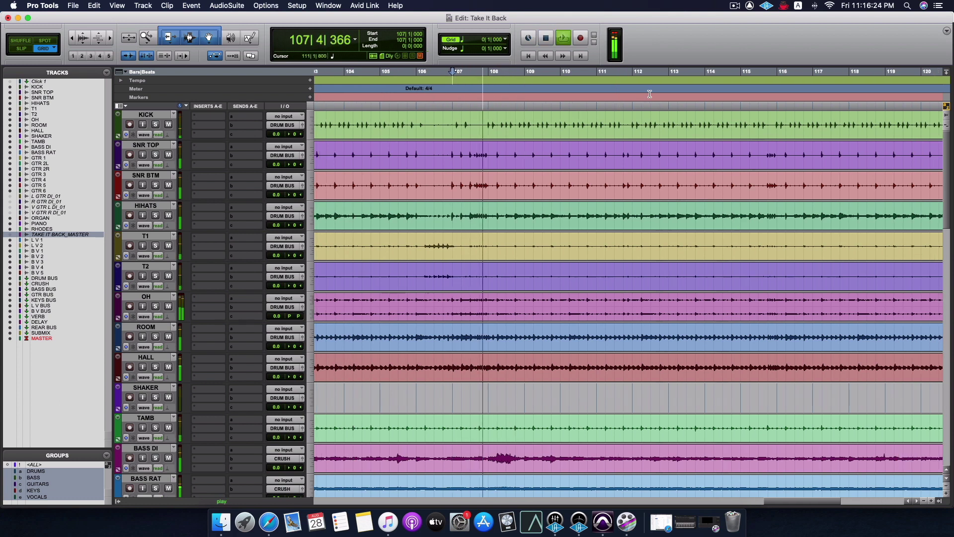
{"action": "left_click", "coordinate": [615, 90]}
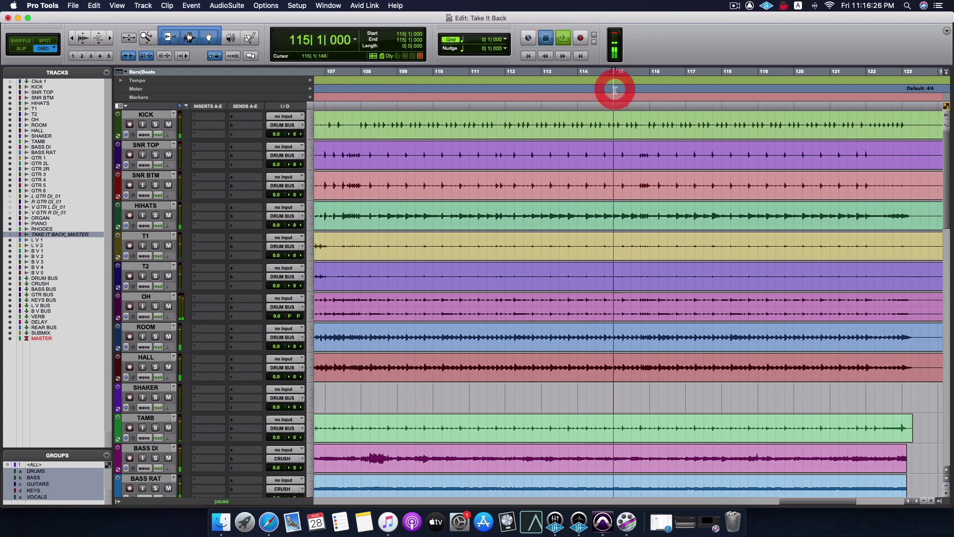
{"action": "left_click", "coordinate": [699, 90]}
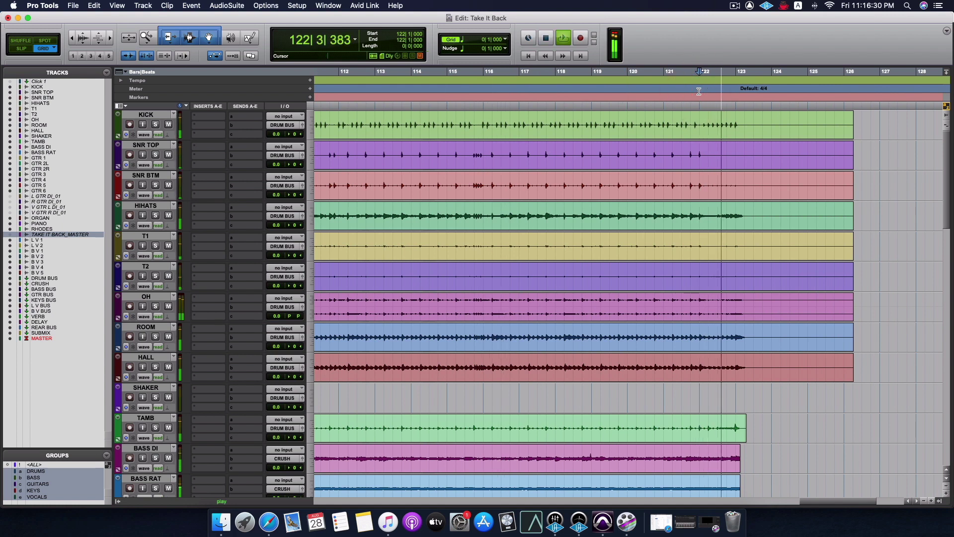
{"action": "key", "text": "space"}
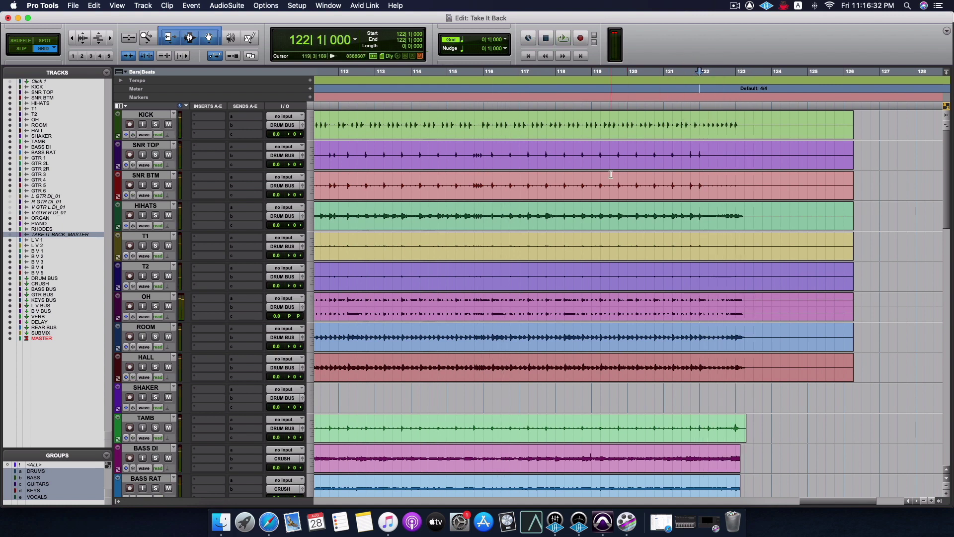
Review the markers along the whole timeline and the full set of tracks in the Edit and Mix windows.
{"action": "scroll", "coordinate": [611, 175], "scroll_direction": "left", "scroll_amount": 10}
{"action": "scroll", "coordinate": [610, 174], "scroll_direction": "left", "scroll_amount": 18}
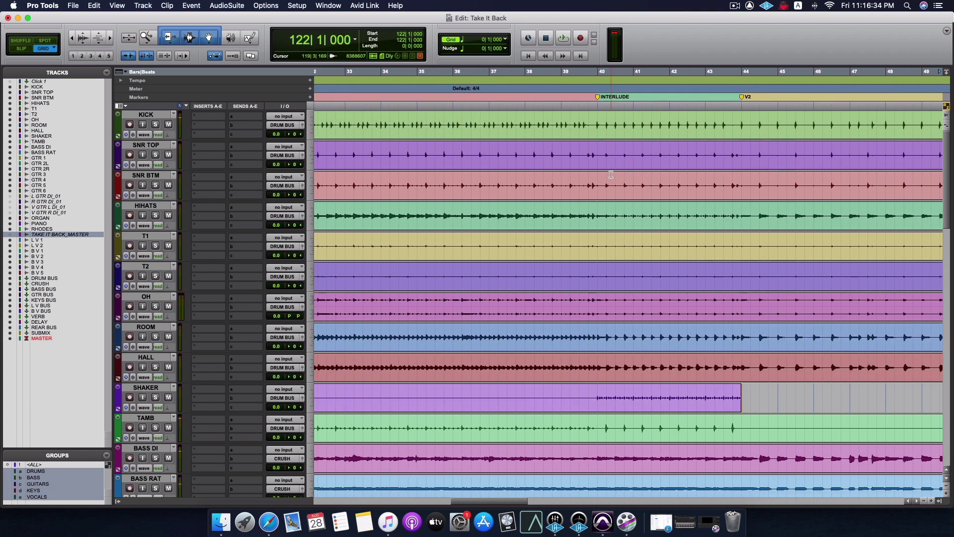
{"action": "scroll", "coordinate": [611, 175], "scroll_direction": "left", "scroll_amount": 3}
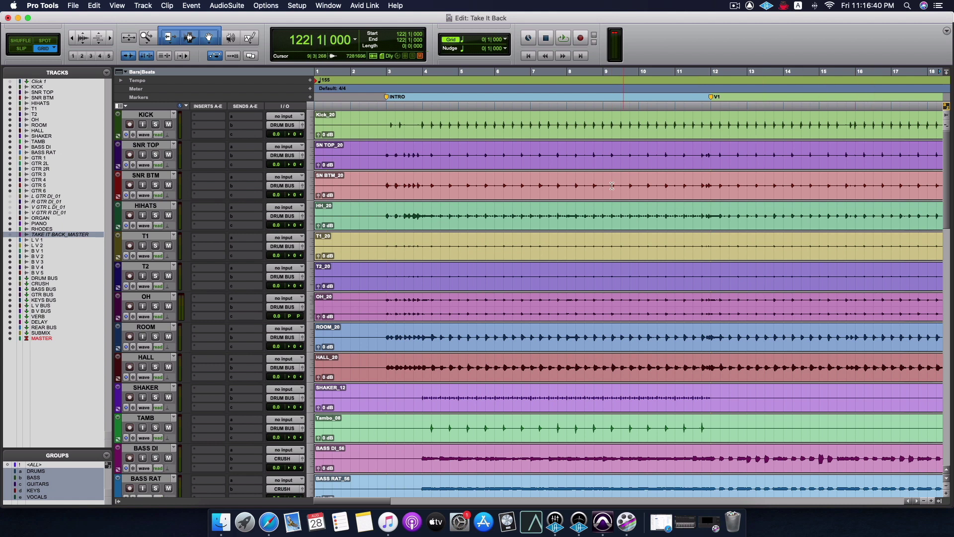
{"action": "scroll", "coordinate": [612, 186], "scroll_direction": "right", "scroll_amount": 7}
{"action": "scroll", "coordinate": [612, 186], "scroll_direction": "right", "scroll_amount": 8}
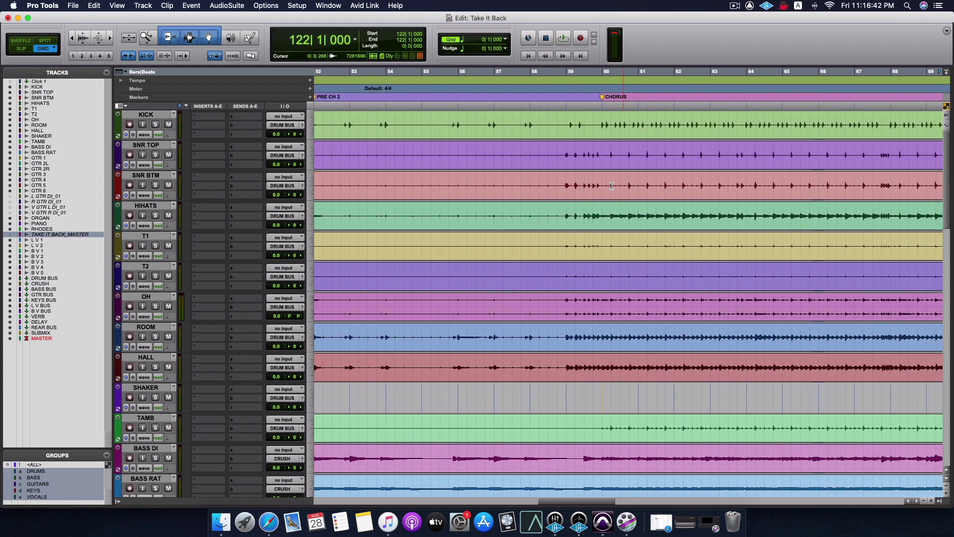
{"action": "scroll", "coordinate": [612, 186], "scroll_direction": "right", "scroll_amount": 10}
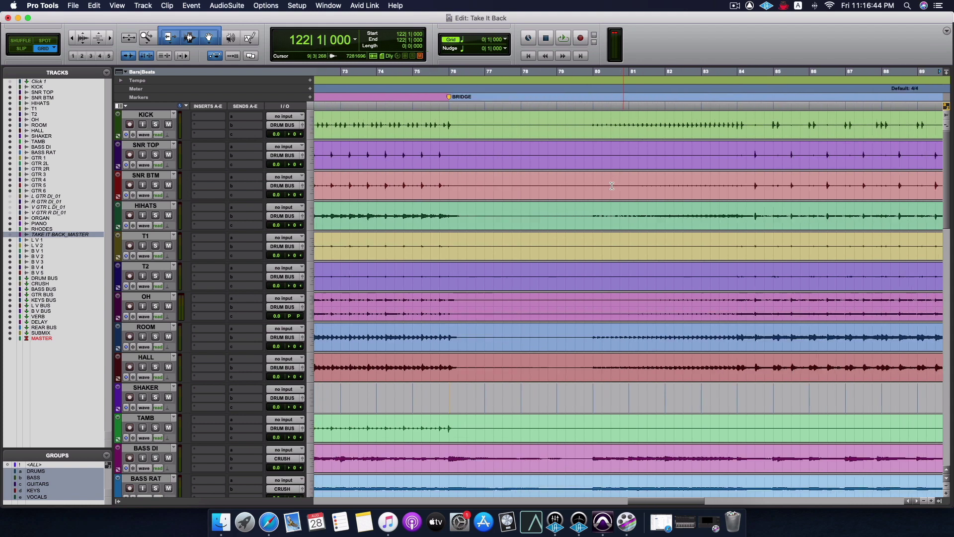
{"action": "scroll", "coordinate": [612, 186], "scroll_direction": "right", "scroll_amount": 5}
{"action": "key", "text": "Home"}
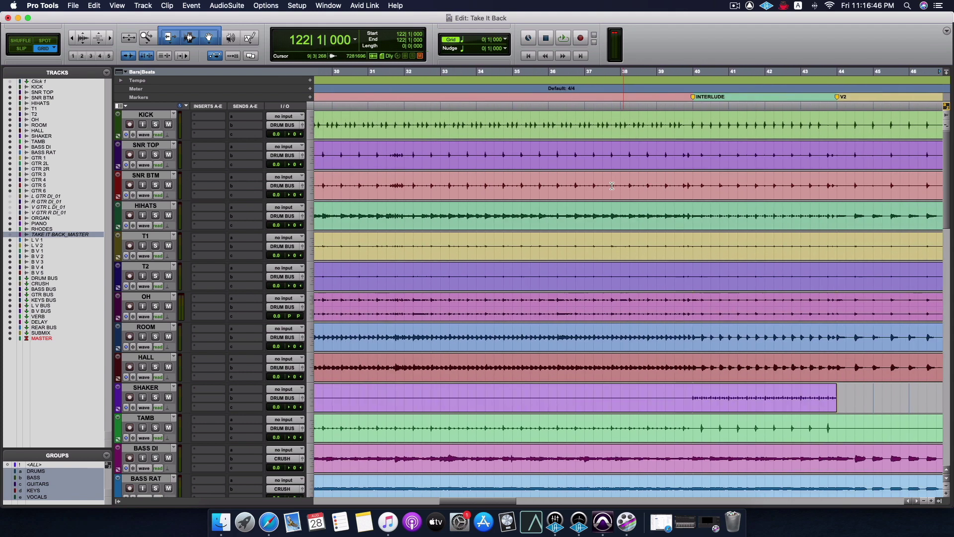
{"action": "scroll", "coordinate": [612, 186], "scroll_direction": "down", "scroll_amount": 10}
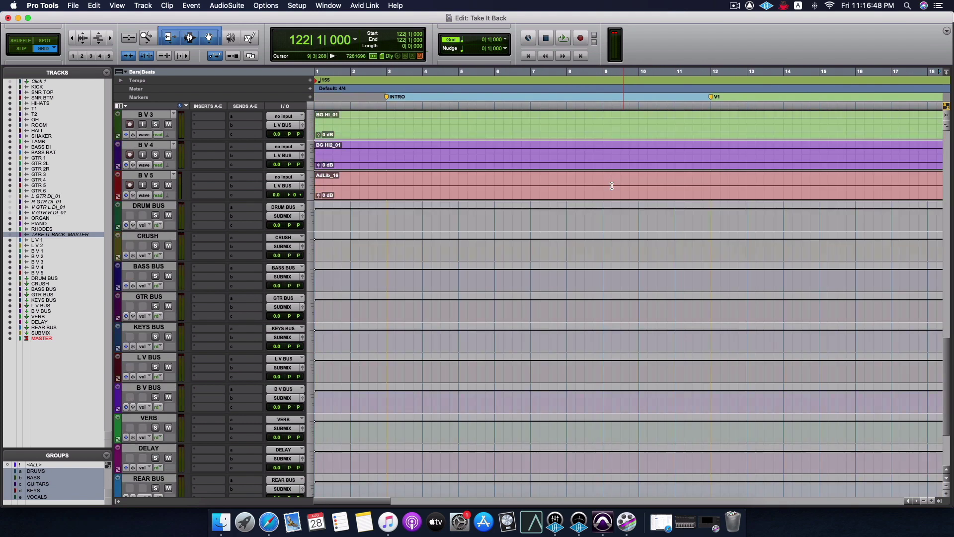
{"action": "scroll", "coordinate": [612, 186], "scroll_direction": "up", "scroll_amount": 10}
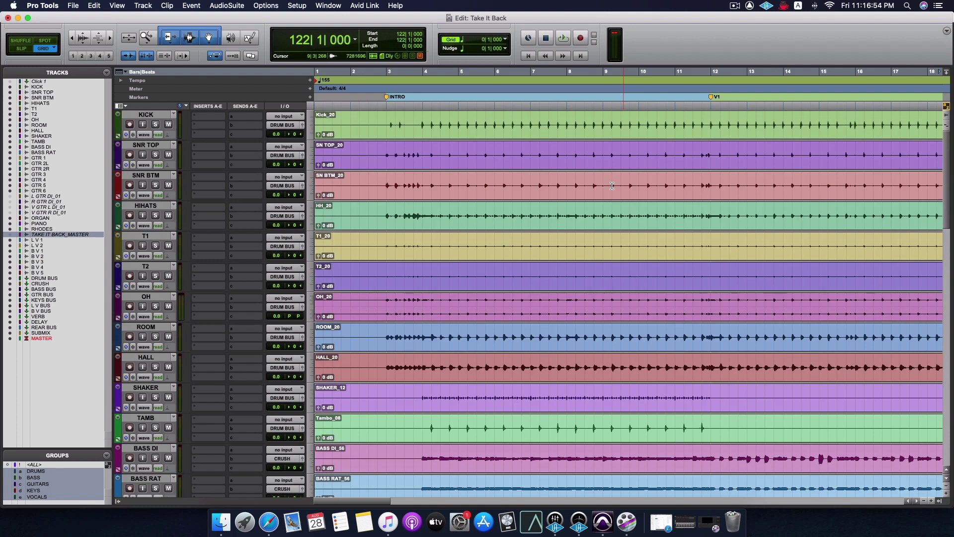
{"action": "key", "text": "super+equal"}
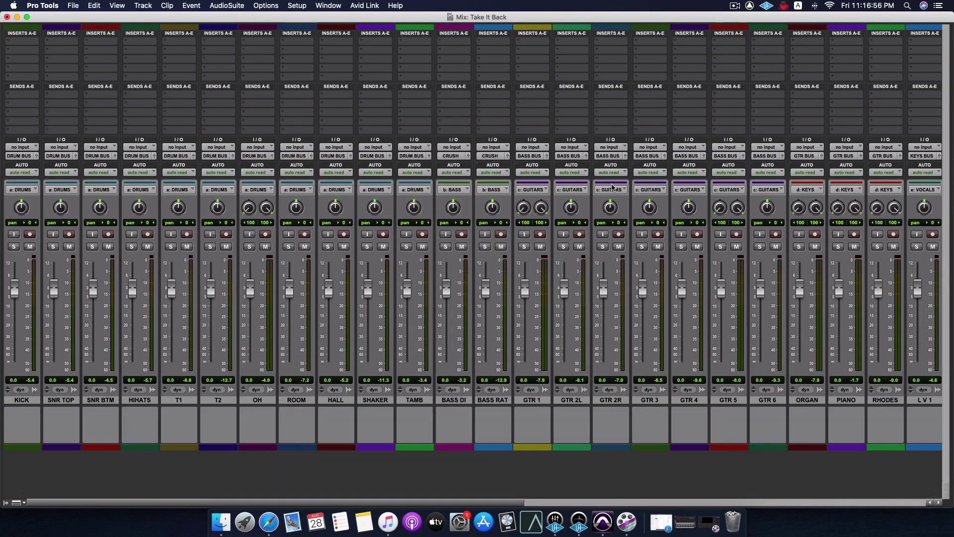
{"action": "key", "text": "super+equal"}
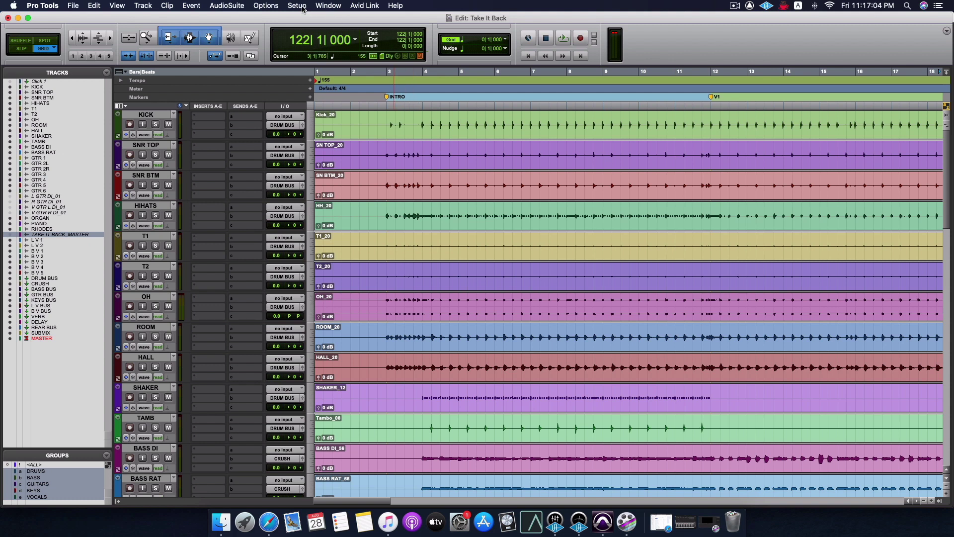
Show the Memory Locations window and place it over the lower part of the track list.
{"action": "left_click", "coordinate": [328, 6]}
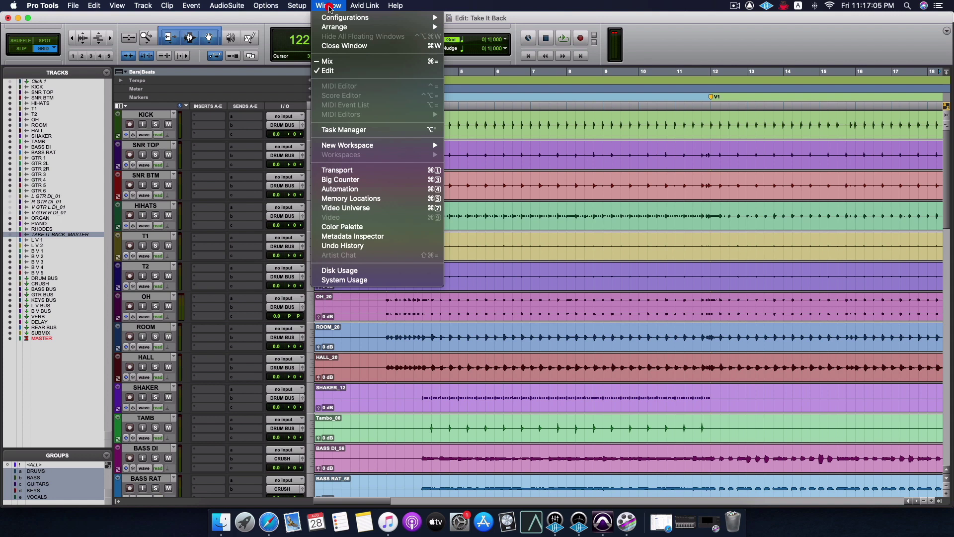
{"action": "left_click", "coordinate": [344, 198]}
{"action": "left_click_drag", "start_coordinate": [278, 199], "coordinate": [81, 374]}
Jump through the marker locations from INTERLUDE to OUTRO CHORUS and back to V2, then close the Memory Locations window.
{"action": "left_click", "coordinate": [42, 398]}
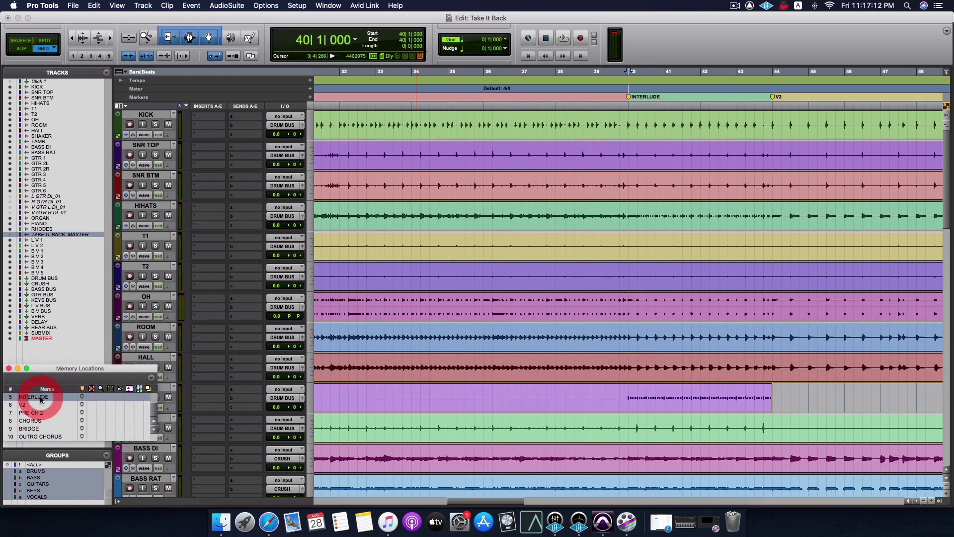
{"action": "left_click", "coordinate": [39, 405]}
{"action": "left_click", "coordinate": [37, 413]}
{"action": "left_click", "coordinate": [34, 421]}
{"action": "left_click", "coordinate": [31, 428]}
{"action": "left_click", "coordinate": [34, 437]}
{"action": "left_click", "coordinate": [31, 429]}
{"action": "left_click", "coordinate": [31, 420]}
{"action": "left_click", "coordinate": [32, 412]}
{"action": "left_click", "coordinate": [33, 404]}
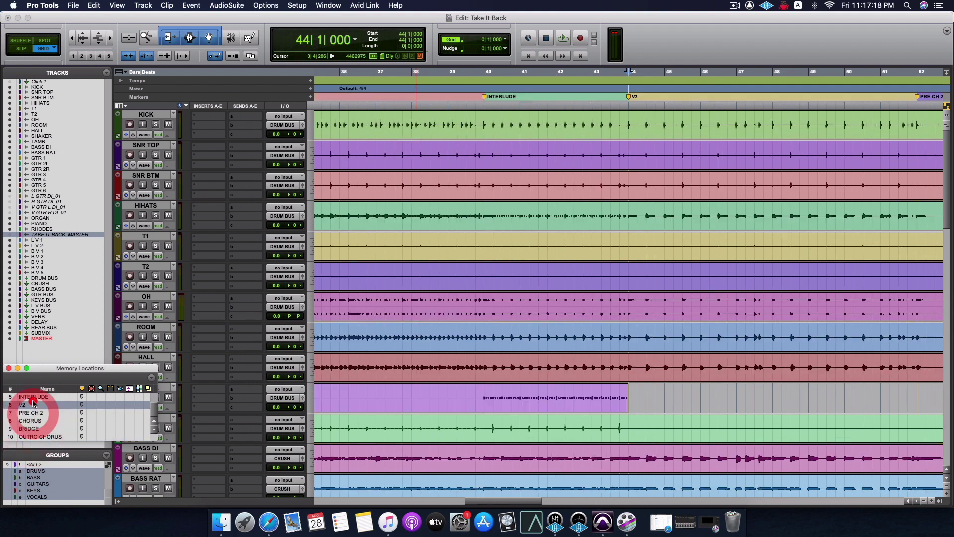
{"action": "left_click", "coordinate": [8, 369]}
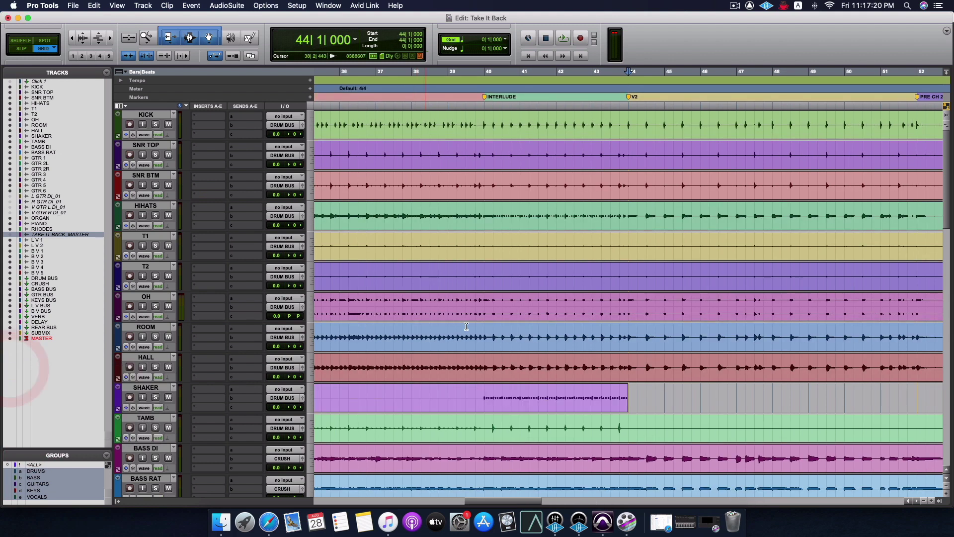
Review the markers and clips along the whole song timeline, and all channel strips from KICK to MASTER in the Mix window.
{"action": "scroll", "coordinate": [445, 326], "scroll_direction": "right", "scroll_amount": 15}
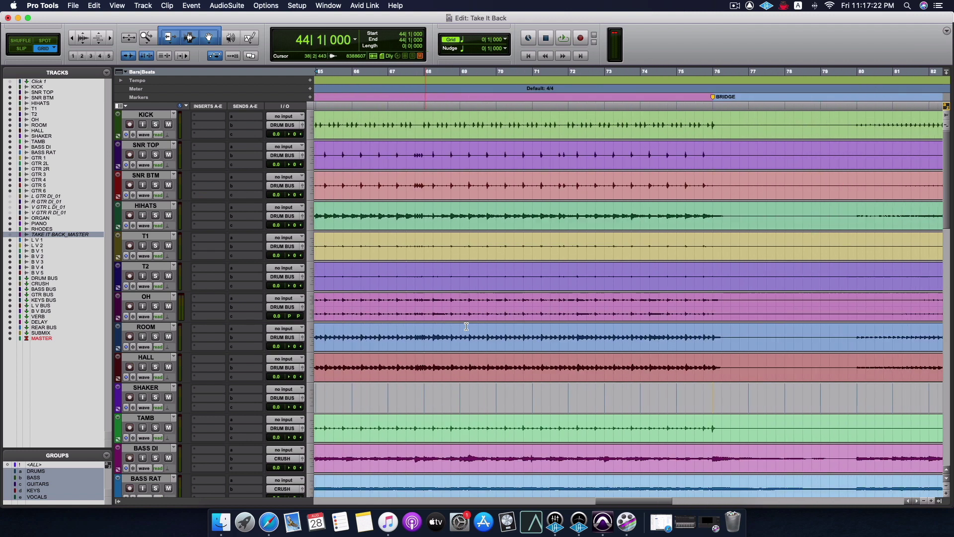
{"action": "scroll", "coordinate": [466, 327], "scroll_direction": "left", "scroll_amount": 20}
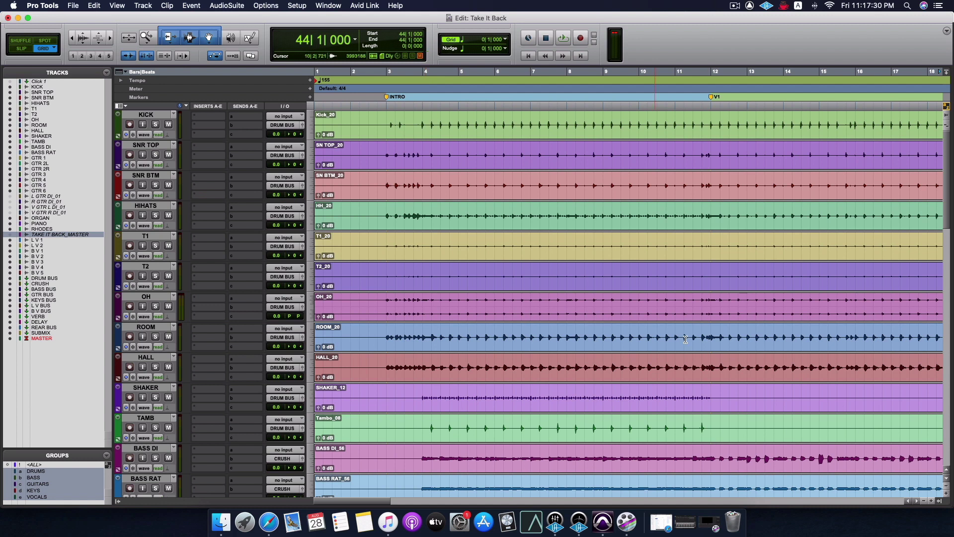
{"action": "scroll", "coordinate": [686, 339], "scroll_direction": "down", "scroll_amount": 5}
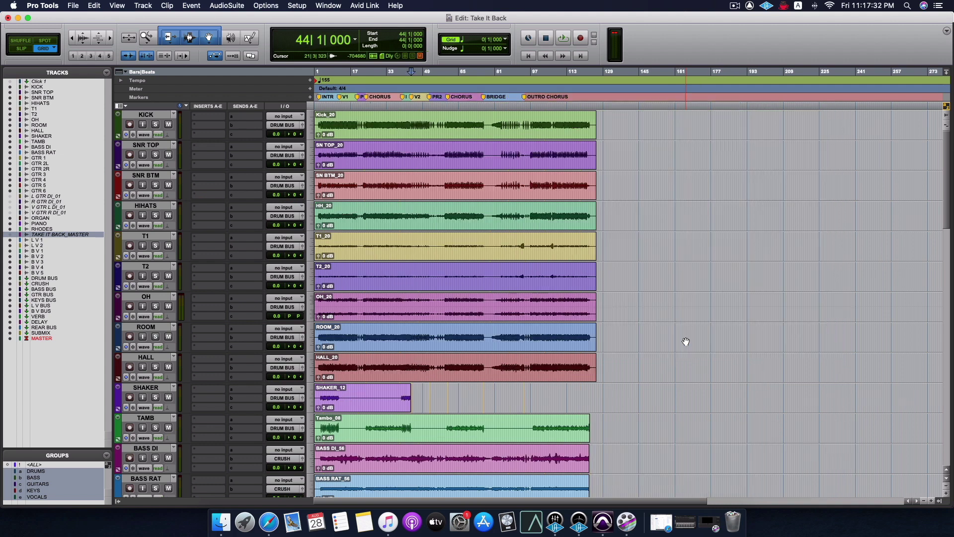
{"action": "scroll", "coordinate": [464, 343], "scroll_direction": "down", "scroll_amount": 10}
{"action": "key", "text": "super+equal"}
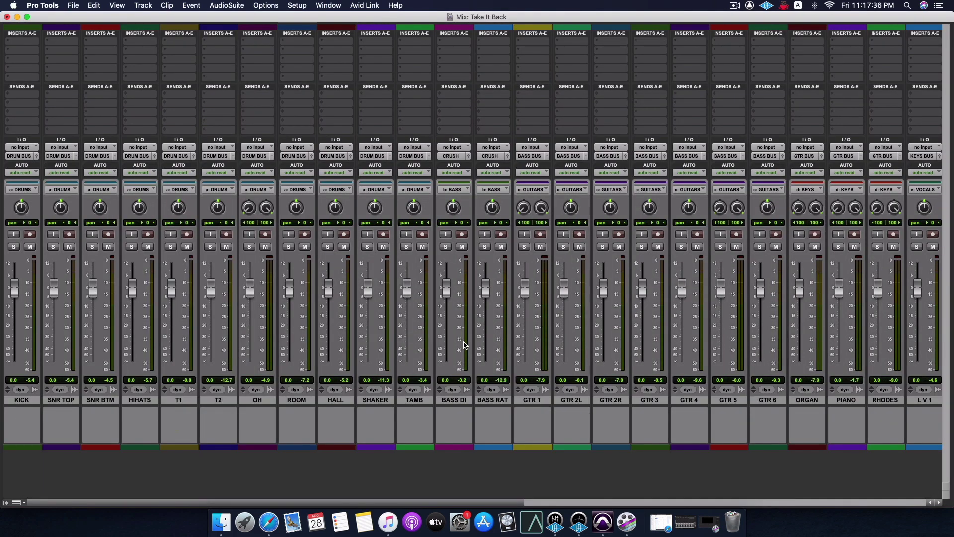
{"action": "scroll", "coordinate": [464, 344], "scroll_direction": "right", "scroll_amount": 10}
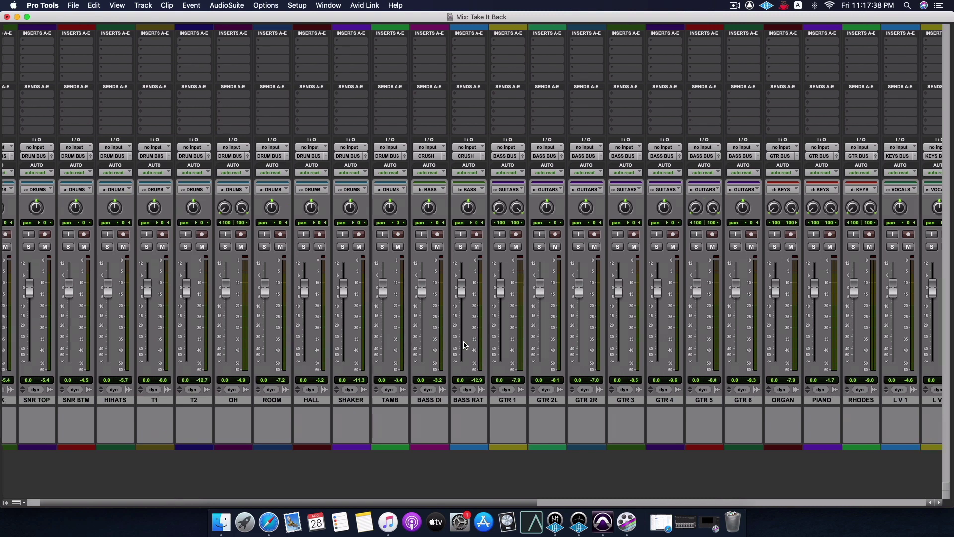
{"action": "scroll", "coordinate": [465, 344], "scroll_direction": "right", "scroll_amount": 5}
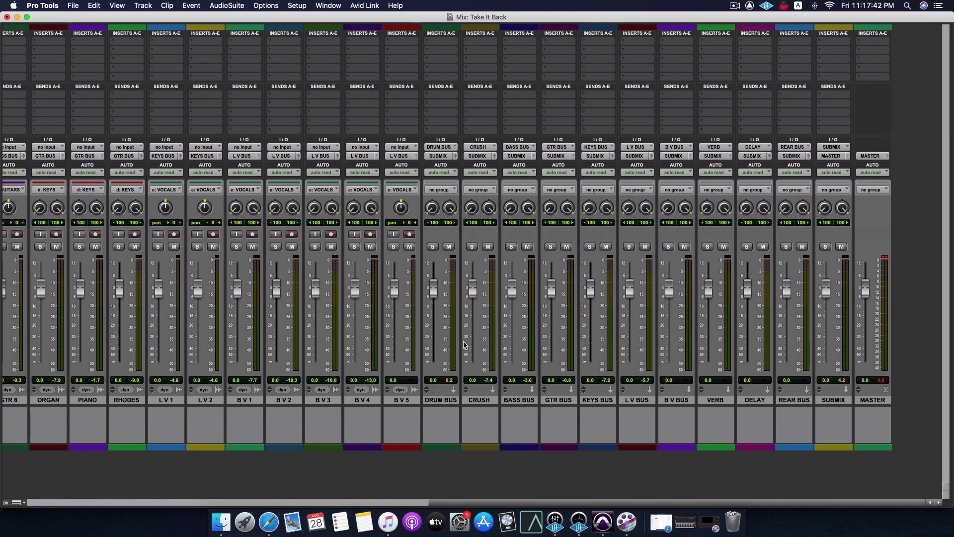
Clear the clip indicator on the MASTER channel's meter in the Mix window.
{"action": "scroll", "coordinate": [465, 344], "scroll_direction": "left", "scroll_amount": 15}
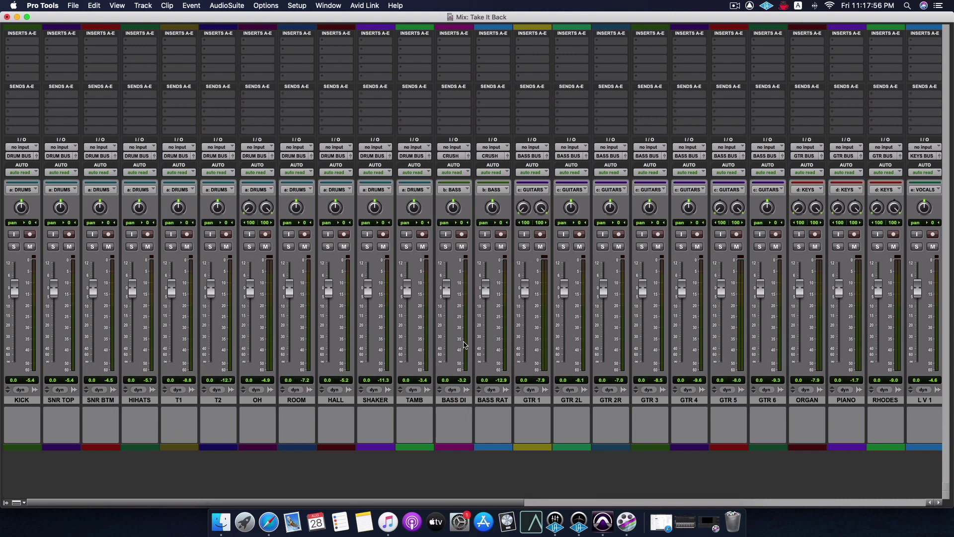
{"action": "scroll", "coordinate": [465, 345], "scroll_direction": "right", "scroll_amount": 10}
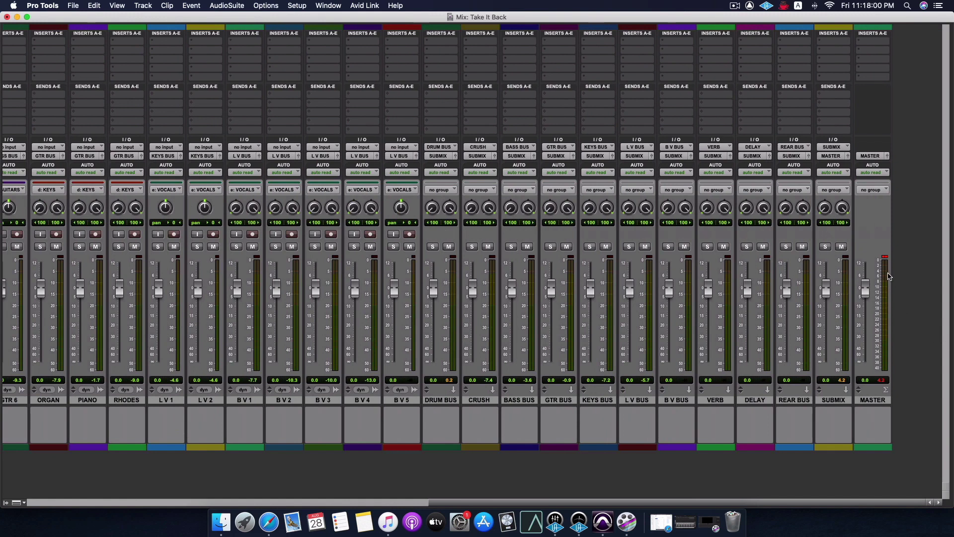
{"action": "left_click", "coordinate": [884, 258]}
Compare the channel strips, group assignments and bus outputs across the mixer, from the drum channels to MASTER.
{"action": "scroll", "coordinate": [484, 290], "scroll_direction": "left", "scroll_amount": 10}
{"action": "scroll", "coordinate": [640, 291], "scroll_direction": "right", "scroll_amount": 10}
{"action": "scroll", "coordinate": [641, 290], "scroll_direction": "left", "scroll_amount": 5}
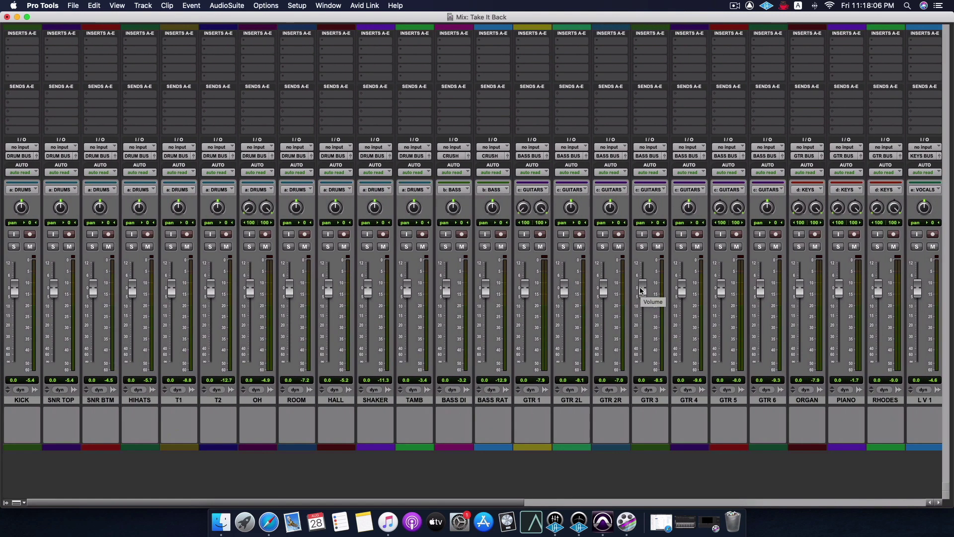
{"action": "scroll", "coordinate": [640, 290], "scroll_direction": "right", "scroll_amount": 3}
{"action": "scroll", "coordinate": [640, 290], "scroll_direction": "left", "scroll_amount": 3}
{"action": "scroll", "coordinate": [640, 291], "scroll_direction": "right", "scroll_amount": 15}
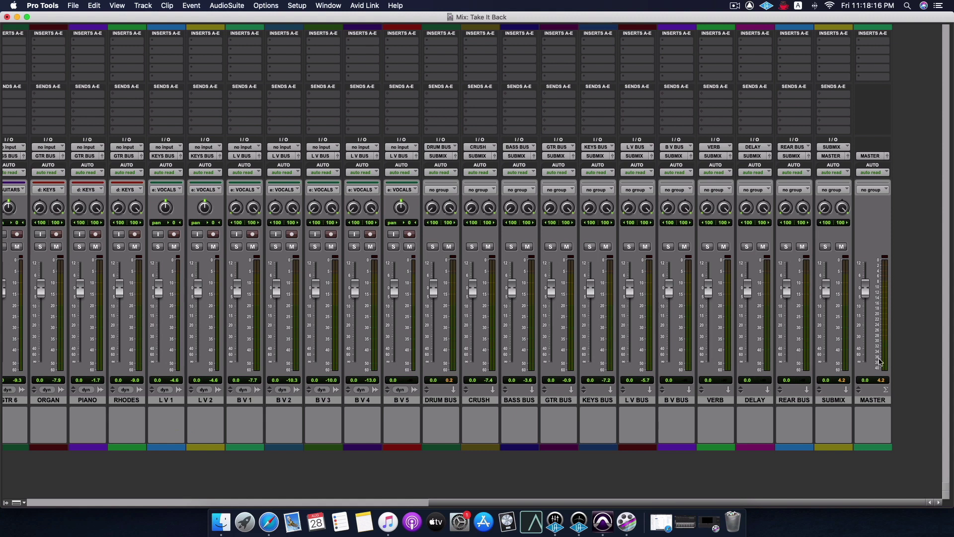
{"action": "scroll", "coordinate": [372, 327], "scroll_direction": "left", "scroll_amount": 15}
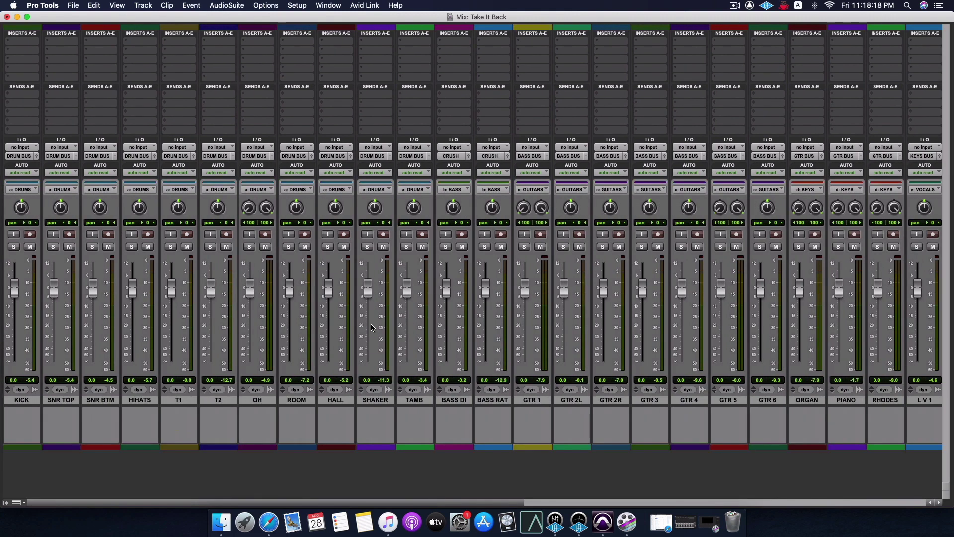
{"action": "scroll", "coordinate": [372, 327], "scroll_direction": "right", "scroll_amount": 15}
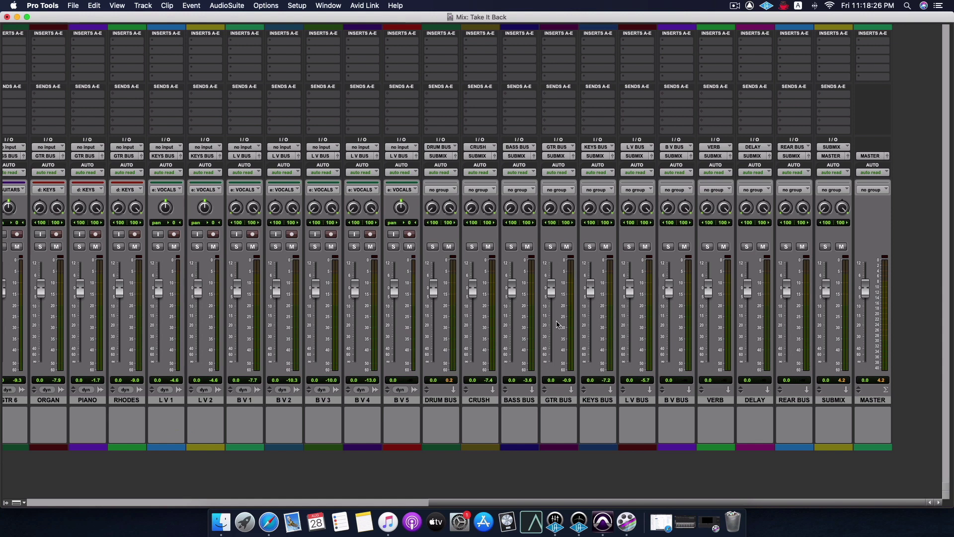
{"action": "scroll", "coordinate": [557, 325], "scroll_direction": "left", "scroll_amount": 10}
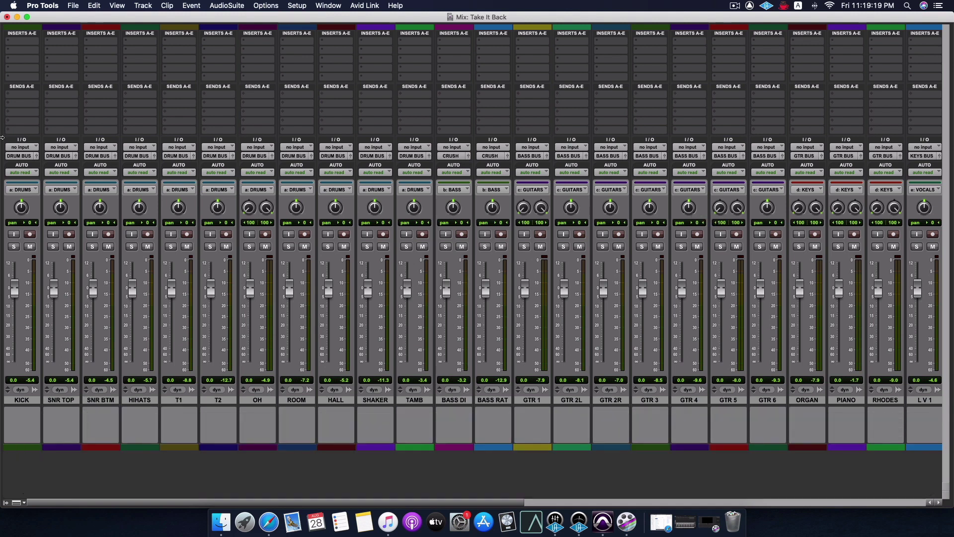
Test the DRUMS group by switching the KICK channel's solo on and off, and check the group list in the Edit window.
{"action": "left_click", "coordinate": [14, 247]}
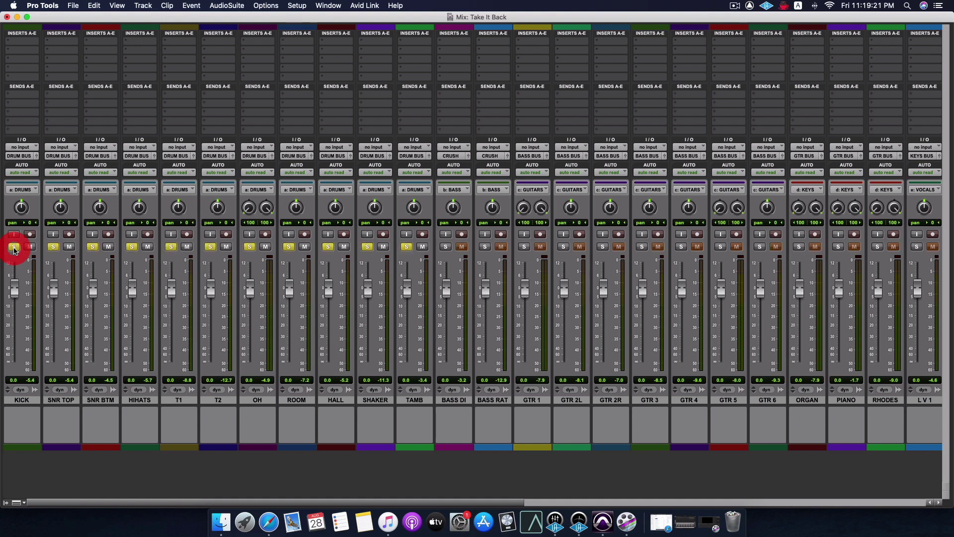
{"action": "left_click", "coordinate": [14, 247]}
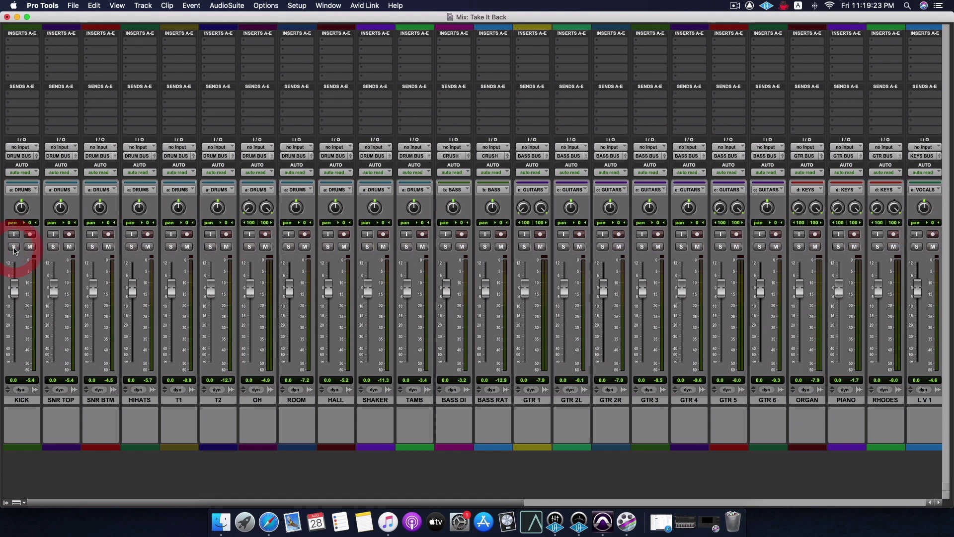
{"action": "key", "text": "super+equal"}
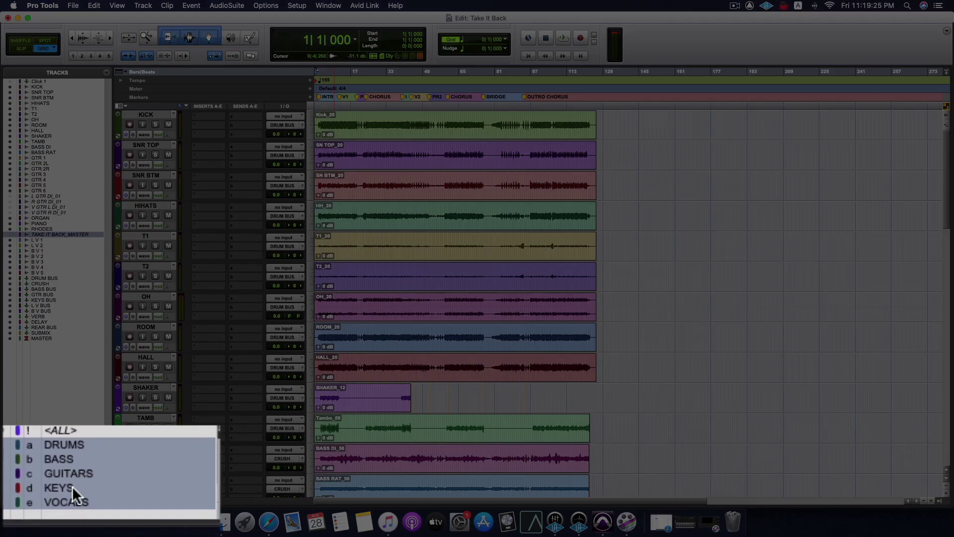
{"action": "key", "text": "super+equal"}
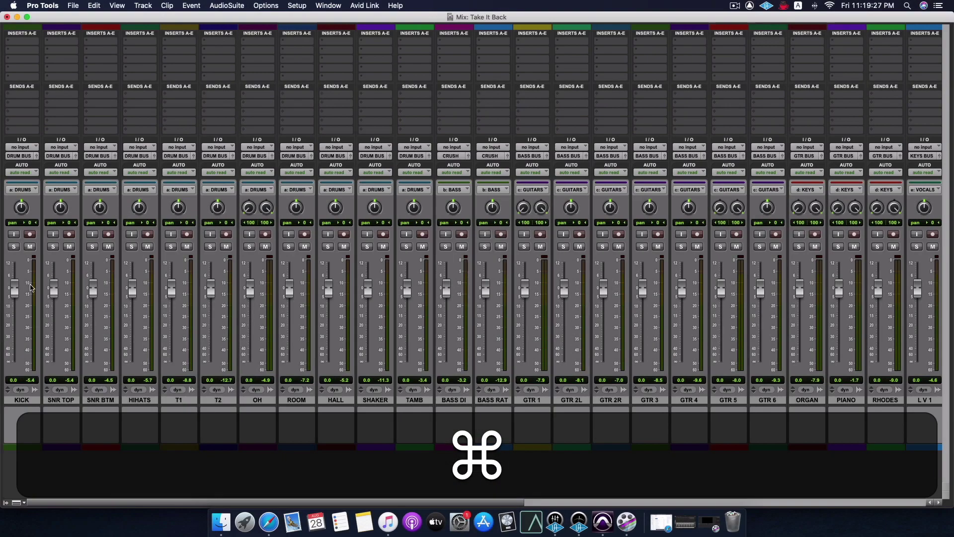
{"action": "left_click", "coordinate": [14, 247]}
{"action": "left_click", "coordinate": [15, 247]}
{"action": "left_click", "coordinate": [14, 247]}
{"action": "left_click", "coordinate": [26, 247]}
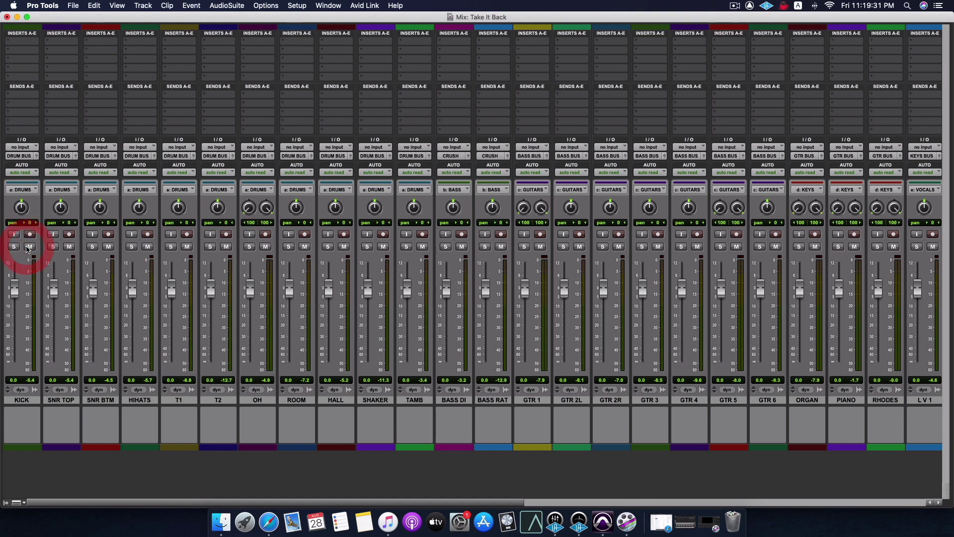
Test the DRUMS group in the Edit window by selecting the whole T1 clip, and return to the Mix window.
{"action": "key", "text": "super+equal"}
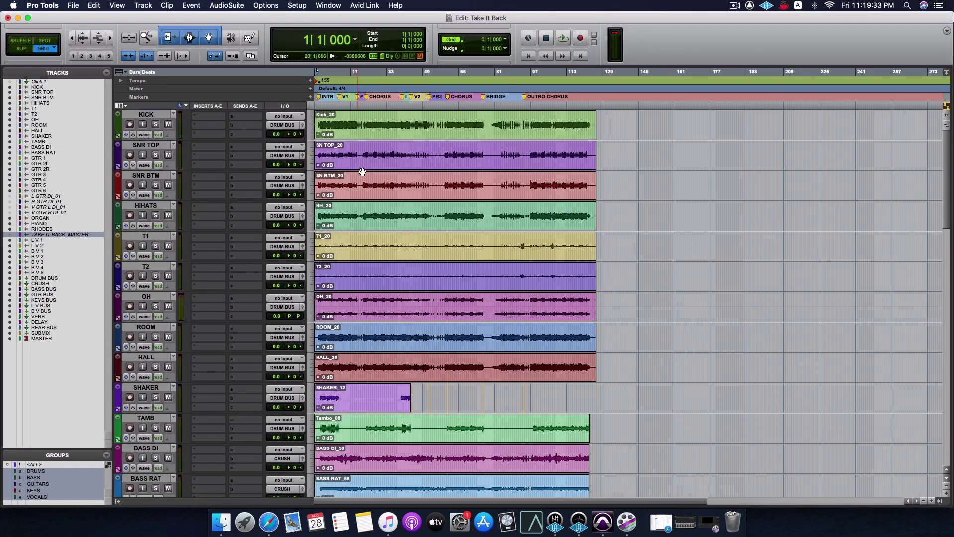
{"action": "left_click", "coordinate": [362, 151]}
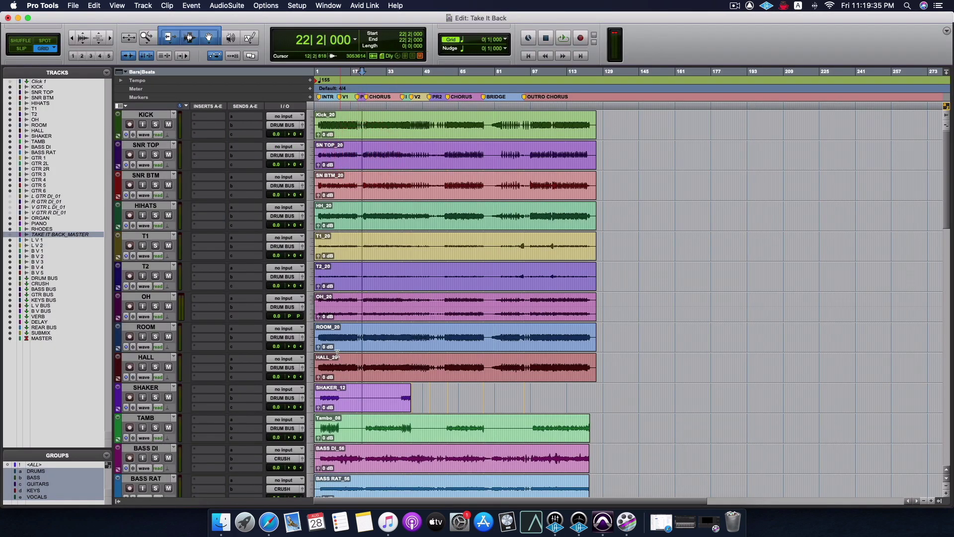
{"action": "left_click", "coordinate": [390, 248]}
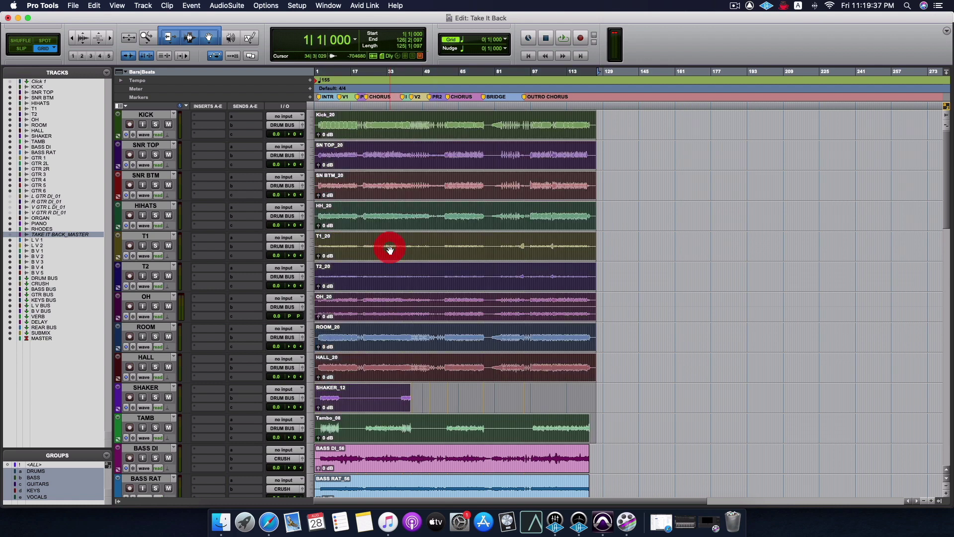
{"action": "key", "text": "super+equal"}
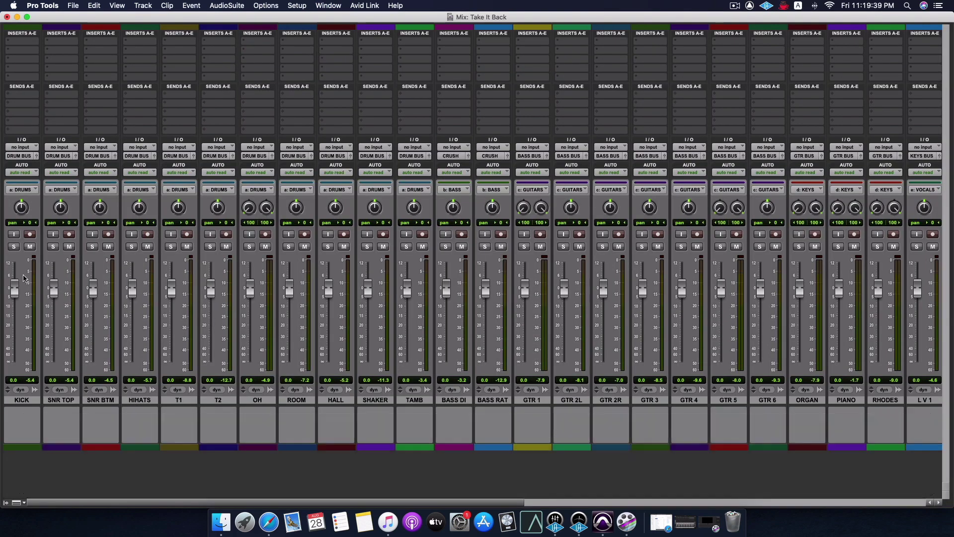
Play the session from its start with all tracks heard, and solo the whole DRUMS group during playback.
{"action": "left_click", "coordinate": [14, 246]}
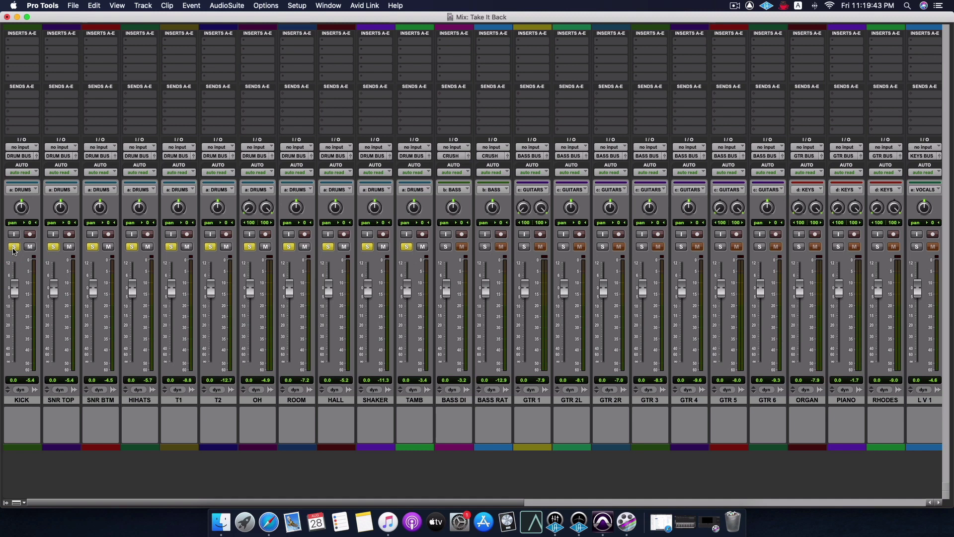
{"action": "key", "text": "Return"}
{"action": "left_click", "coordinate": [14, 247], "text": "alt"}
{"action": "left_click", "coordinate": [94, 297]}
{"action": "key", "text": "space"}
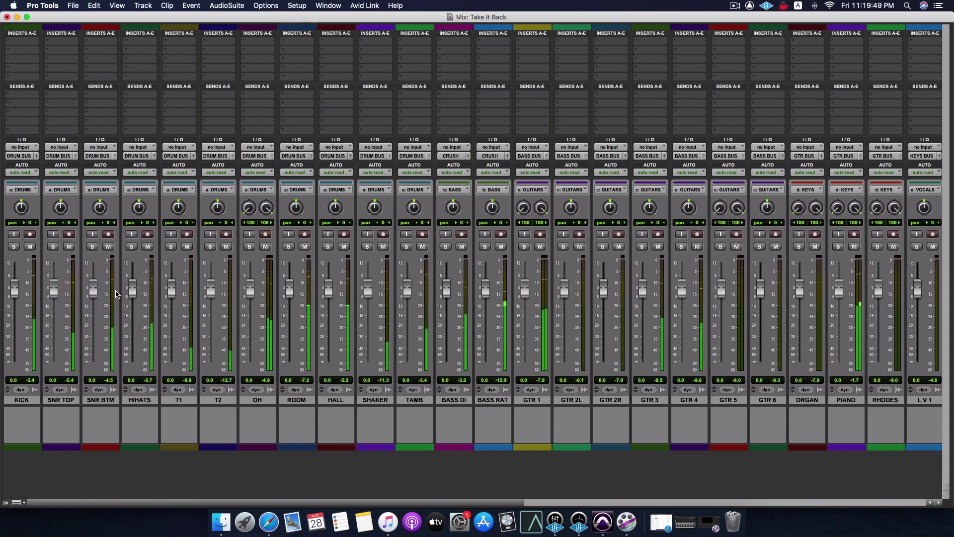
{"action": "left_click", "coordinate": [132, 246]}
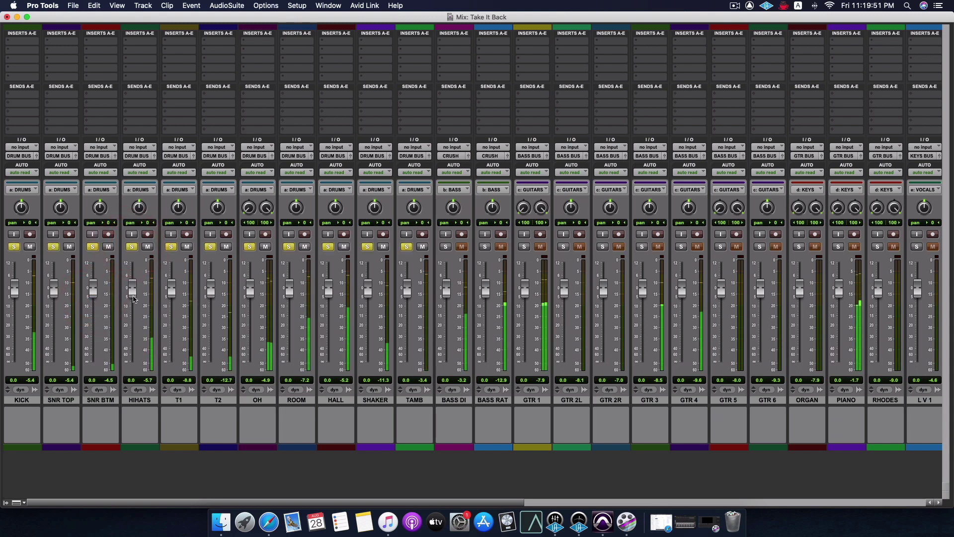
Solo-safe every bus and return channel: DRUM BUS, CRUSH, BASS BUS, GTR BUS, KEYS BUS, L V BUS, B V BUS, VERB, DELAY, REAR BUS and SUBMIX.
{"action": "scroll", "coordinate": [372, 315], "scroll_direction": "right", "scroll_amount": 15}
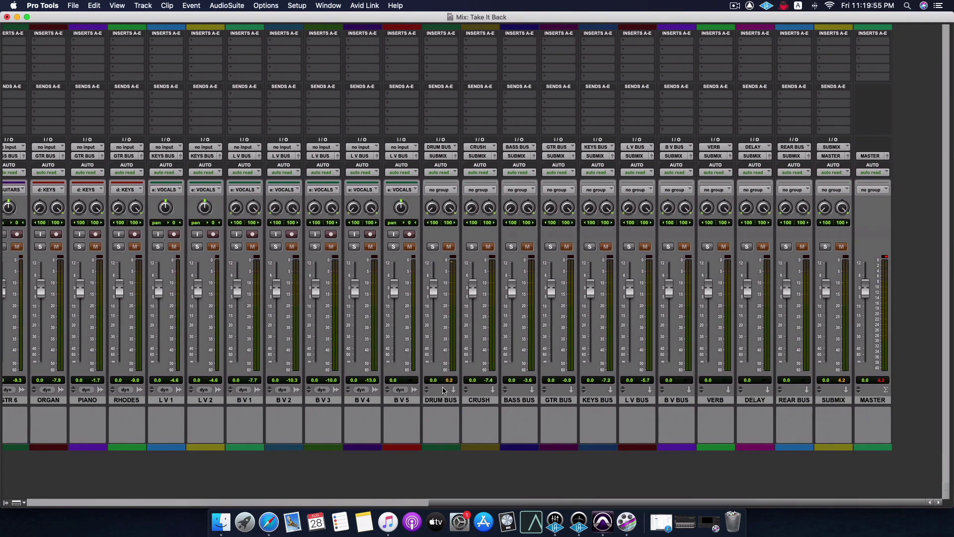
{"action": "left_click", "coordinate": [432, 247], "text": "super"}
{"action": "left_click", "coordinate": [472, 246], "text": "super"}
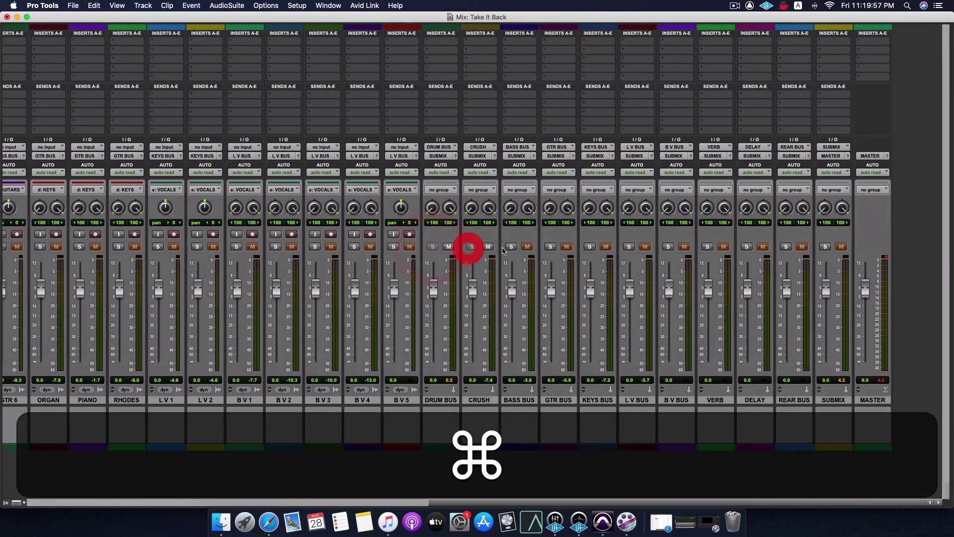
{"action": "left_click", "coordinate": [512, 247], "text": "super"}
{"action": "left_click", "coordinate": [551, 247], "text": "super"}
{"action": "left_click", "coordinate": [591, 247], "text": "super"}
{"action": "left_click", "coordinate": [629, 247], "text": "super"}
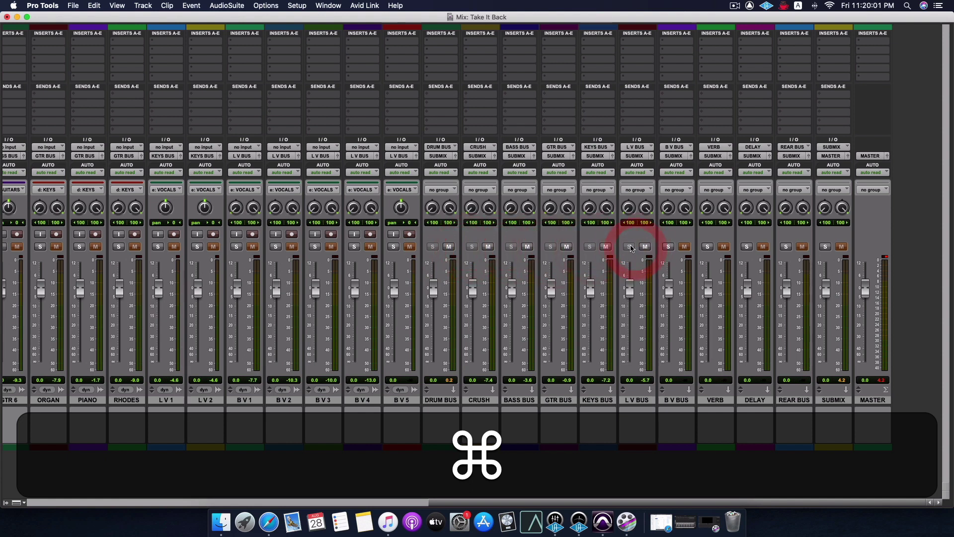
{"action": "left_click", "coordinate": [668, 247], "text": "super"}
{"action": "left_click", "coordinate": [723, 247], "text": "super"}
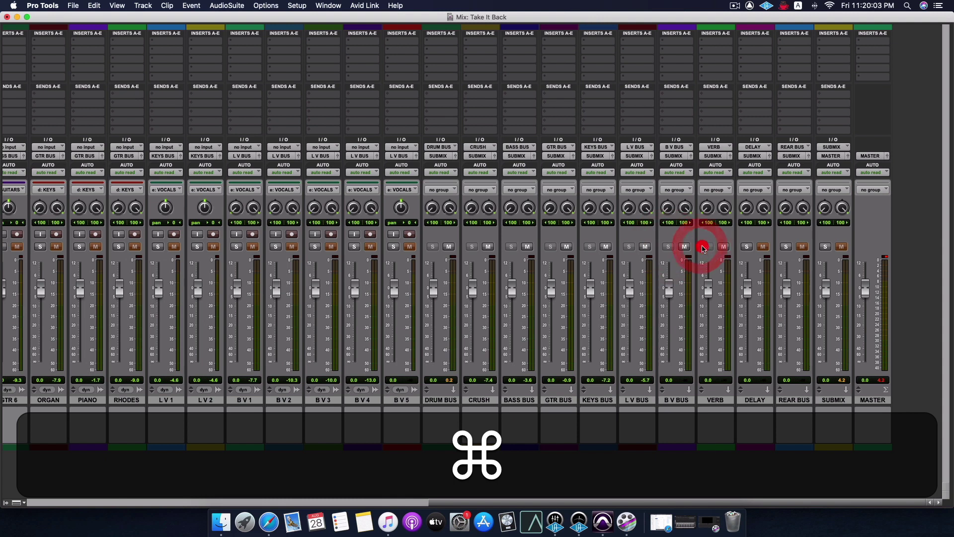
{"action": "left_click", "coordinate": [763, 246], "text": "super"}
{"action": "left_click", "coordinate": [802, 247], "text": "super"}
{"action": "left_click", "coordinate": [841, 247], "text": "super"}
Play the soloed drums and lower SHAKER to -7.5 dB and HIHATS to -2.7 dB, each independently of the DRUMS group.
{"action": "scroll", "coordinate": [509, 286], "scroll_direction": "left", "scroll_amount": 15}
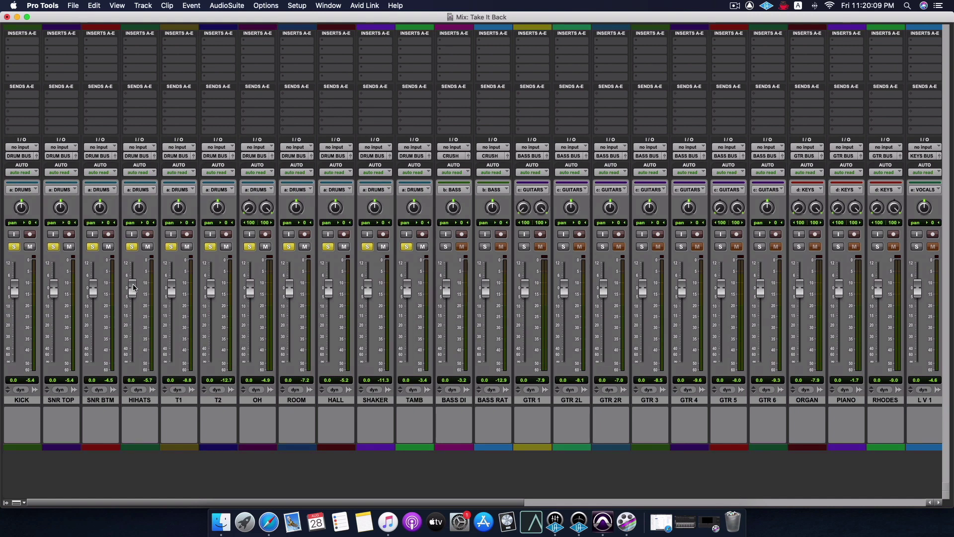
{"action": "key", "text": "space"}
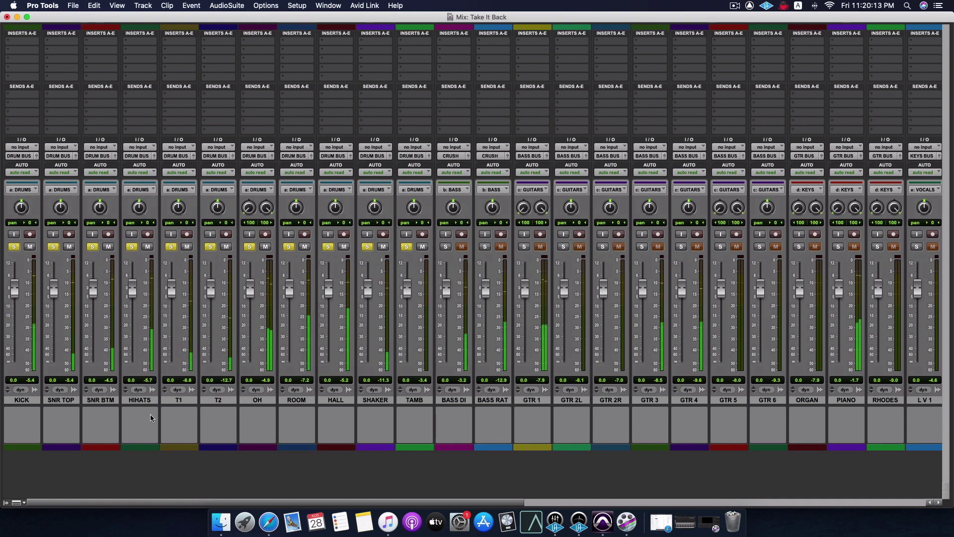
{"action": "left_click", "coordinate": [369, 299], "text": "alt"}
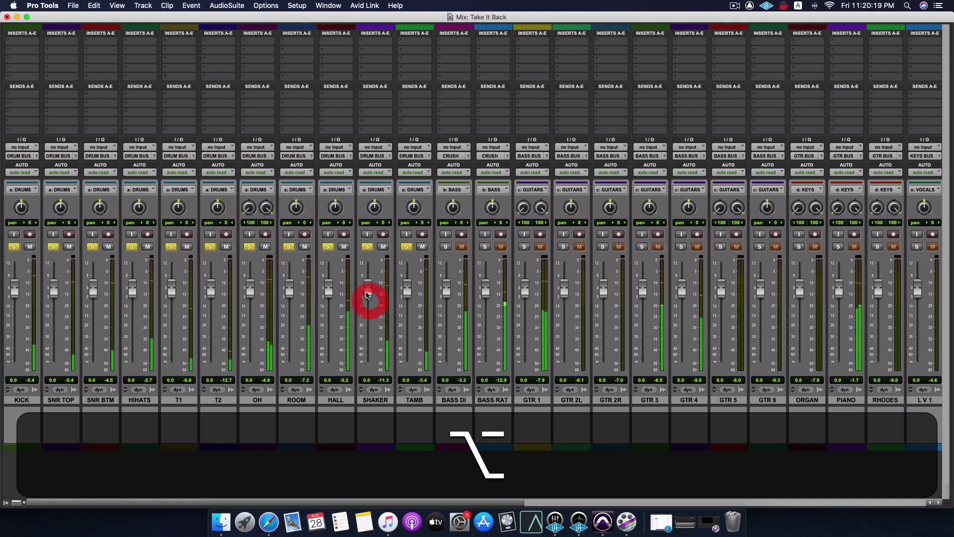
{"action": "left_click_drag", "start_coordinate": [369, 299], "coordinate": [368, 311]}
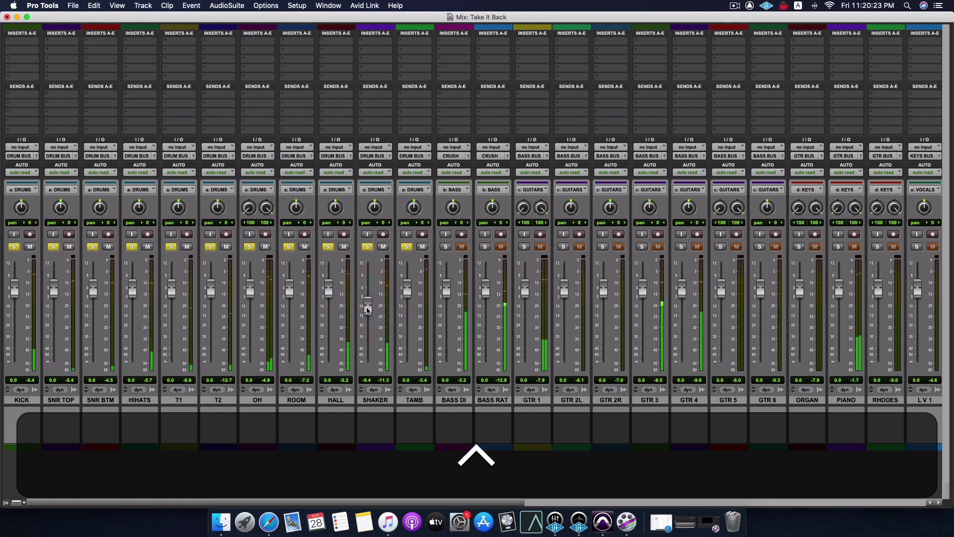
{"action": "left_click_drag", "start_coordinate": [368, 309], "coordinate": [368, 307]}
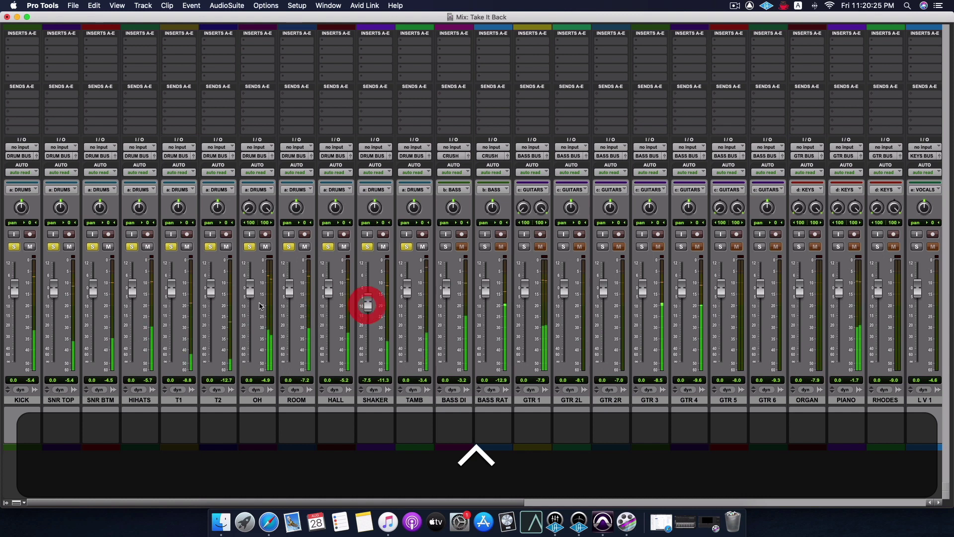
{"action": "left_click_drag", "start_coordinate": [132, 291], "coordinate": [132, 297]}
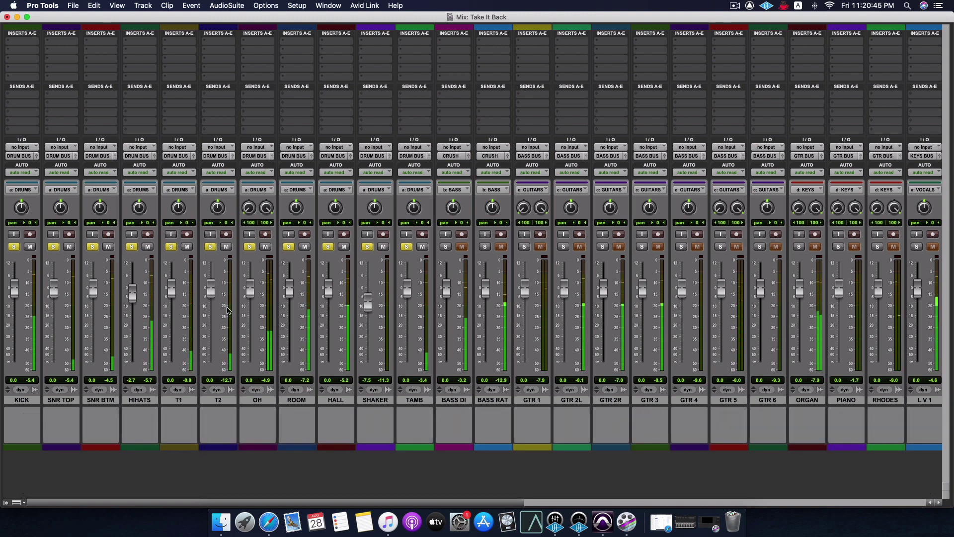
Pull the ROOM and HALL faders all the way down independently of the DRUMS group, and restart playback of the soloed drums.
{"action": "key", "text": "space"}
{"action": "key", "text": "super+z"}
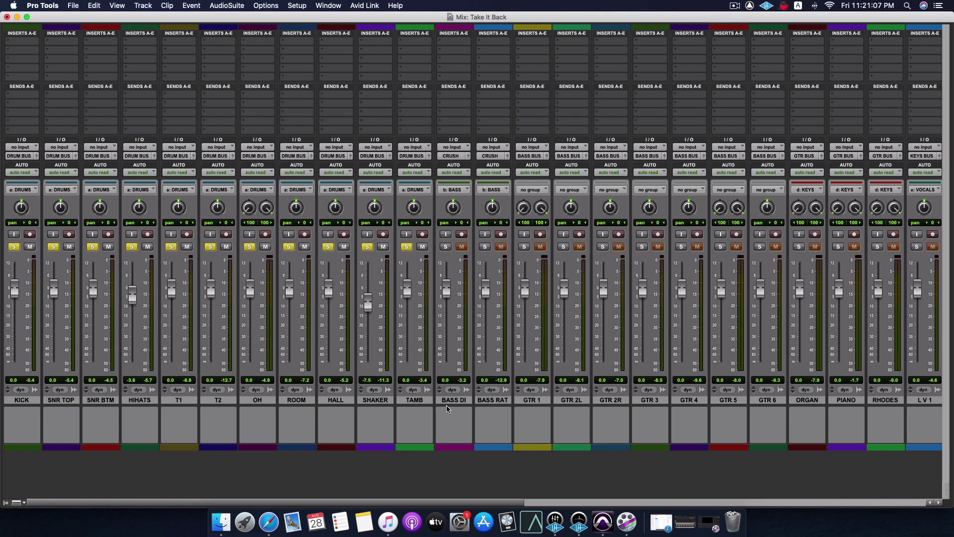
{"action": "left_click_drag", "start_coordinate": [289, 295], "coordinate": [291, 366]}
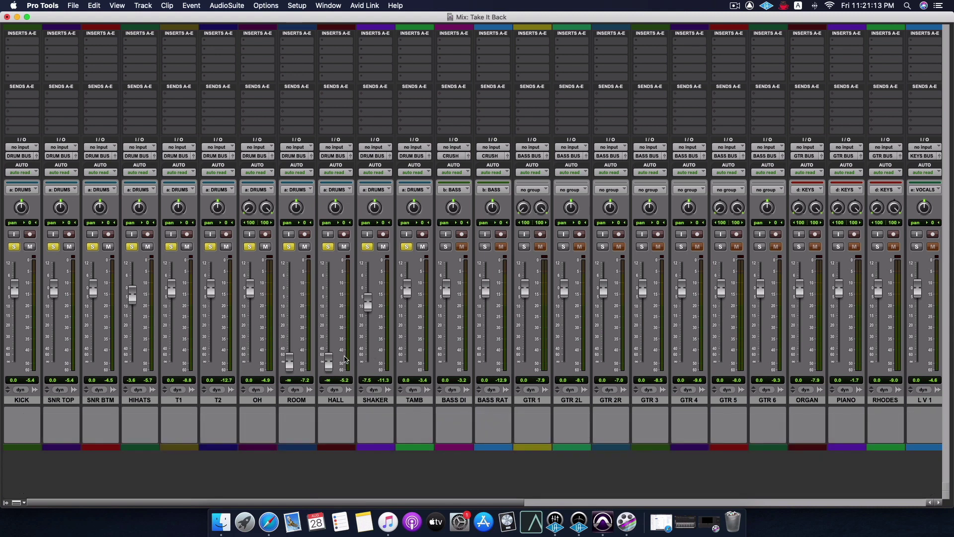
{"action": "key", "text": "space"}
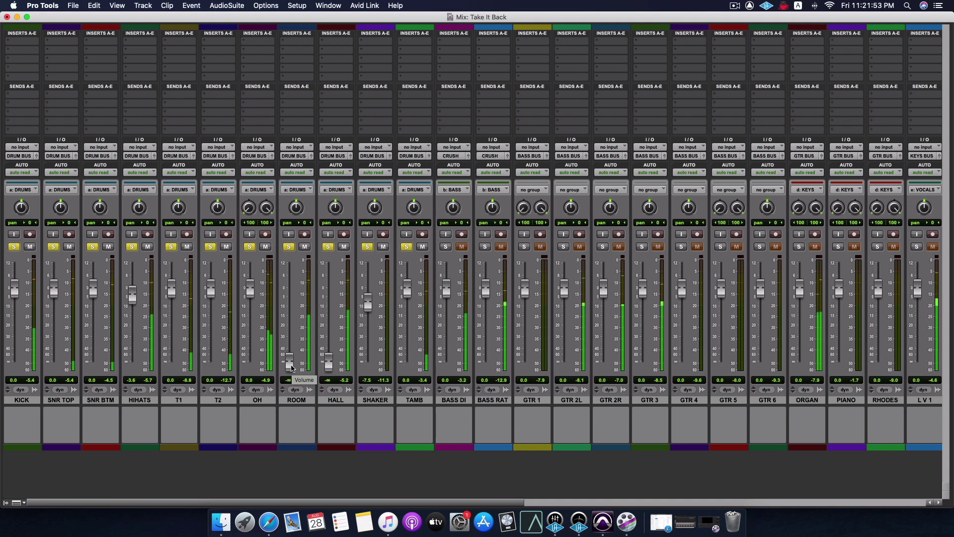
Blend the room mics back in during playback, raising ROOM to -4.6 dB and HALL to -4.9 dB independently of the DRUMS group.
{"action": "left_click_drag", "start_coordinate": [291, 368], "coordinate": [294, 338]}
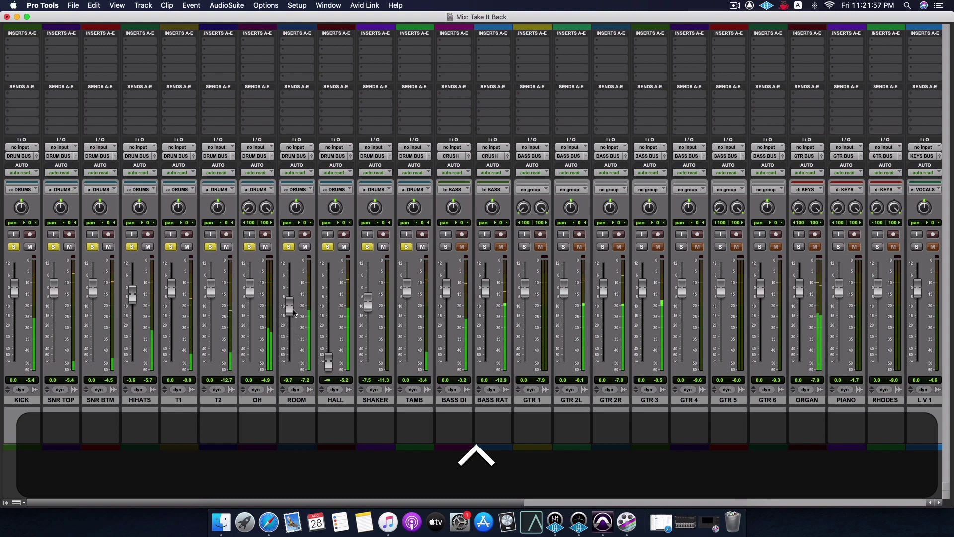
{"action": "left_click_drag", "start_coordinate": [329, 361], "coordinate": [289, 299]}
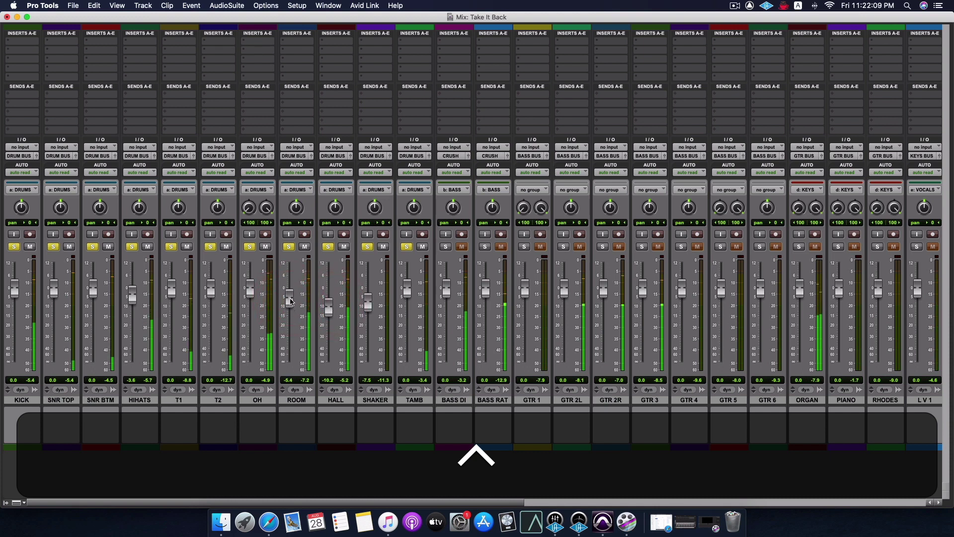
{"action": "left_click", "coordinate": [288, 298]}
{"action": "left_click_drag", "start_coordinate": [330, 313], "coordinate": [327, 307]}
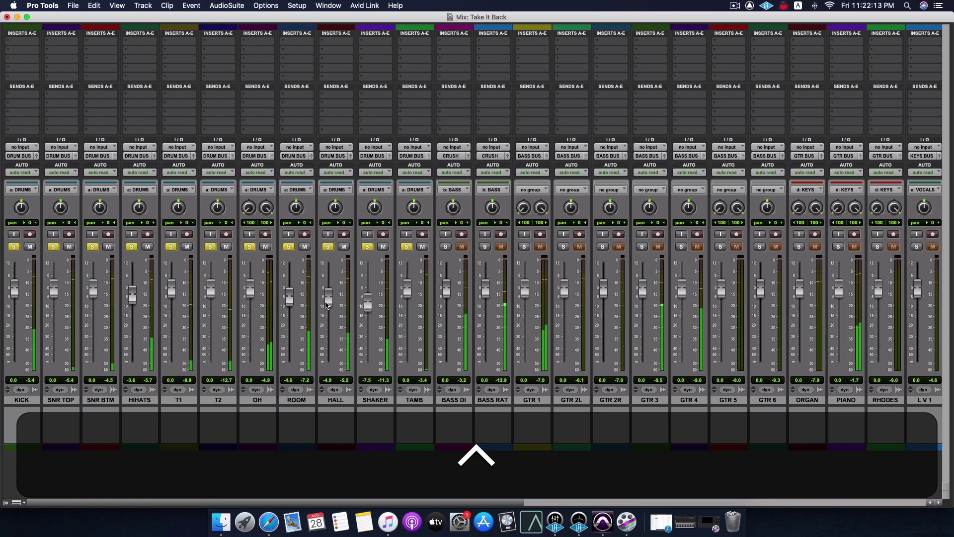
{"action": "left_click", "coordinate": [326, 303]}
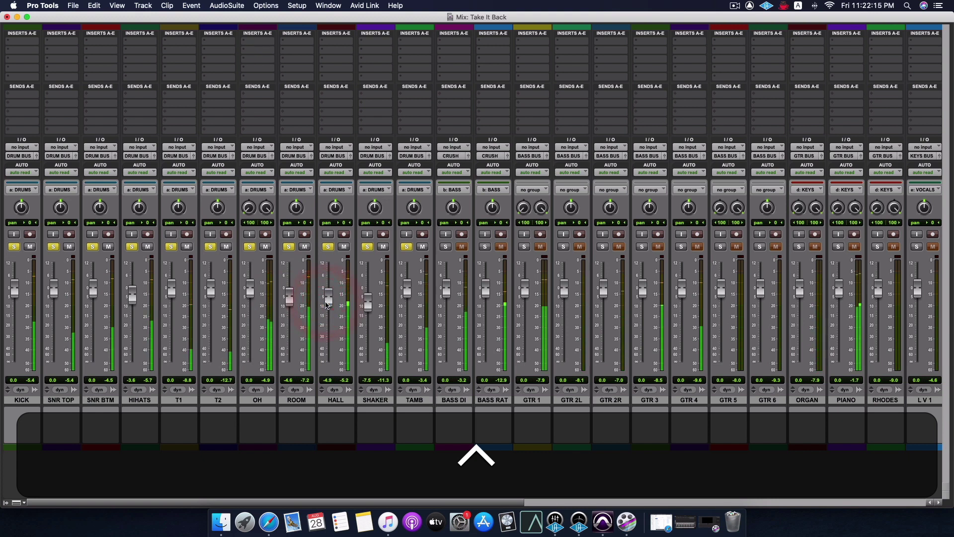
Compare the drums with and without the room mics by taking ROOM and HALL out of solo and re-soloing them.
{"action": "left_click", "coordinate": [289, 247]}
{"action": "left_click", "coordinate": [328, 247]}
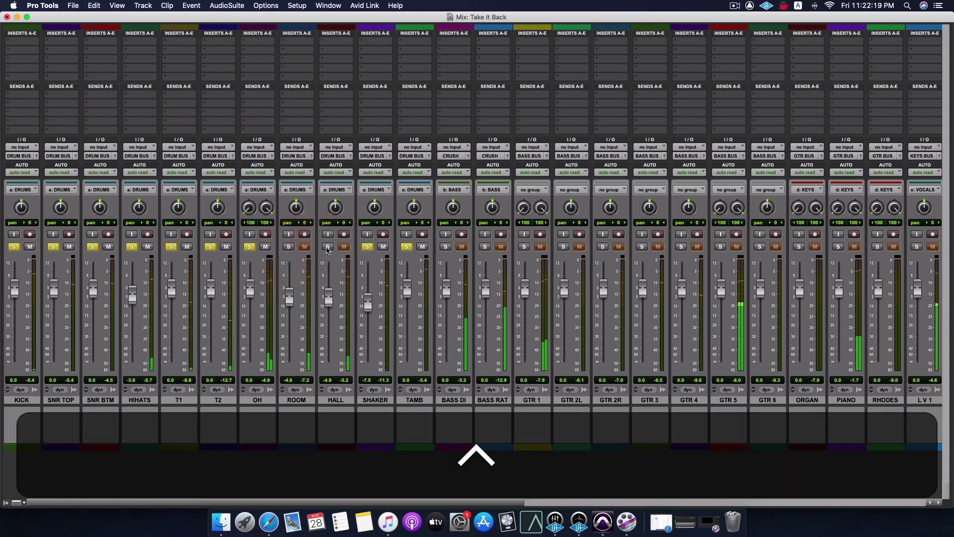
{"action": "left_click", "coordinate": [327, 247]}
{"action": "left_click", "coordinate": [288, 247]}
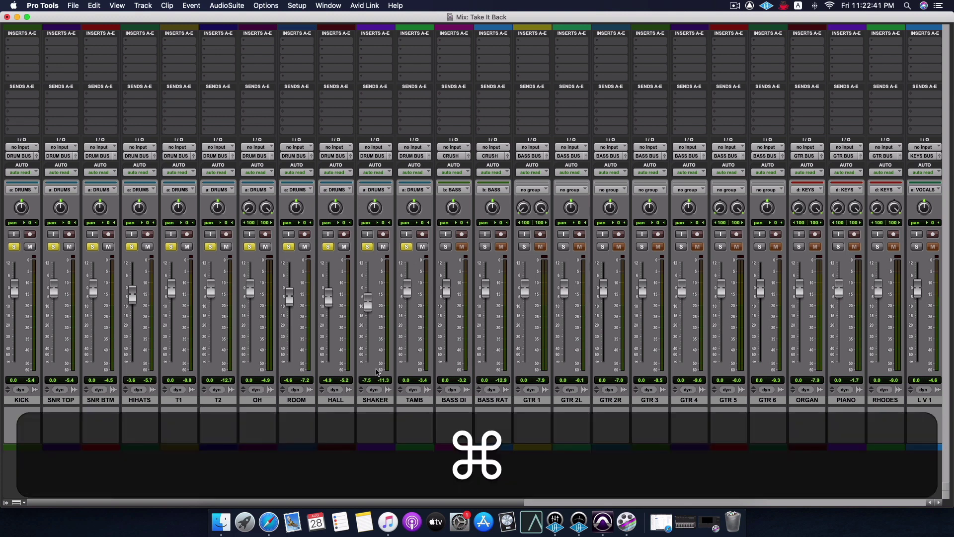
Enlarge the track waveforms in the Edit window and set the grid value to 1/16 note.
{"action": "key", "text": "super+equal"}
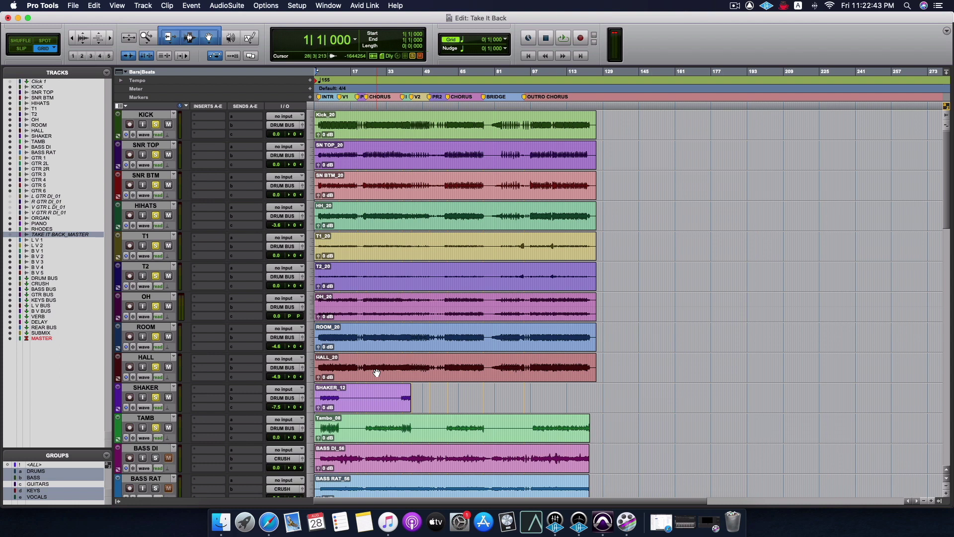
{"action": "key", "text": "super+bracketright"}
{"action": "key", "text": "super+bracketright"}
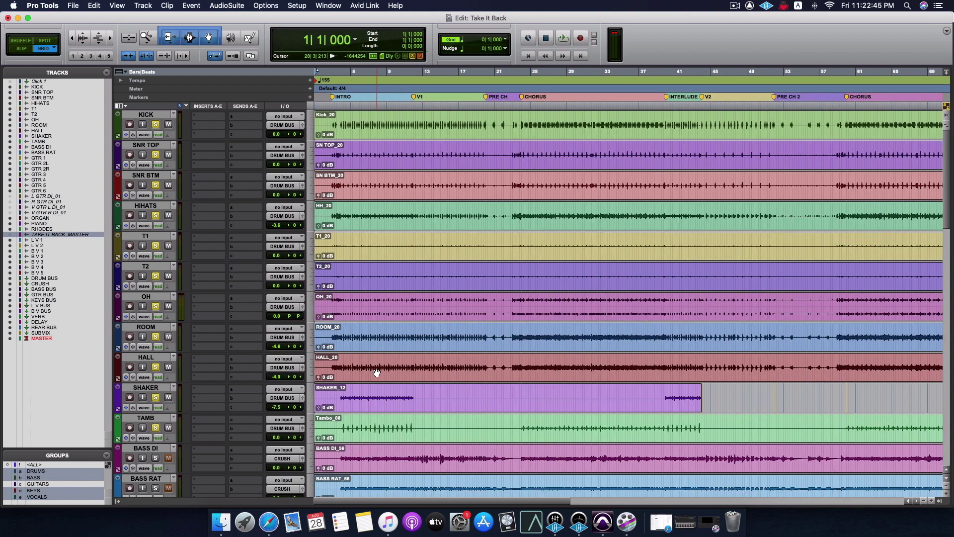
{"action": "scroll", "coordinate": [407, 280], "scroll_direction": "right", "scroll_amount": 10}
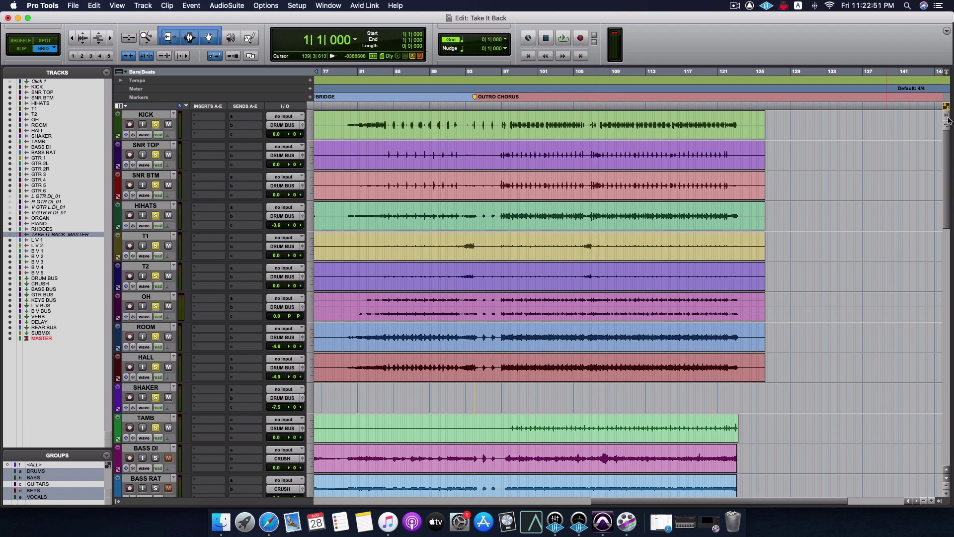
{"action": "key", "text": "super+alt+bracketright"}
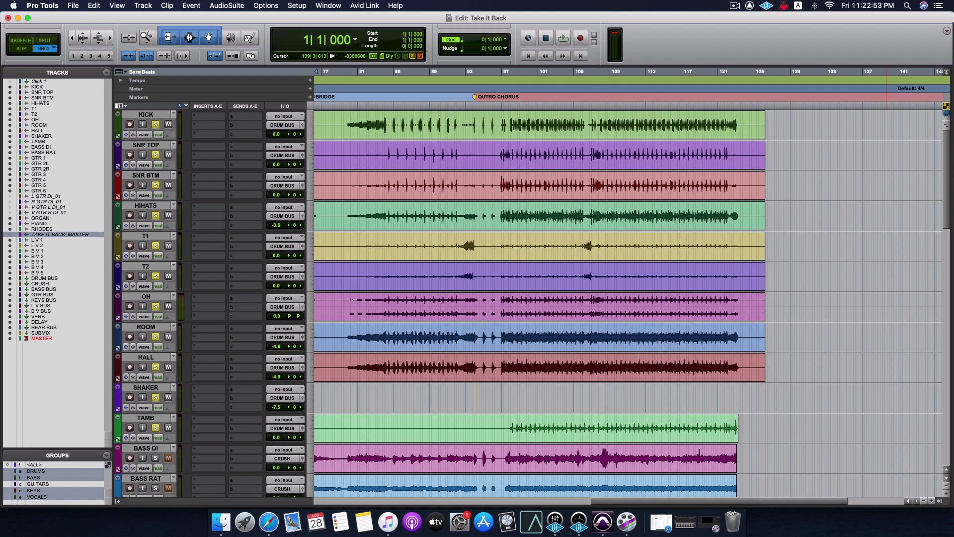
{"action": "scroll", "coordinate": [747, 240], "scroll_direction": "left", "scroll_amount": 10}
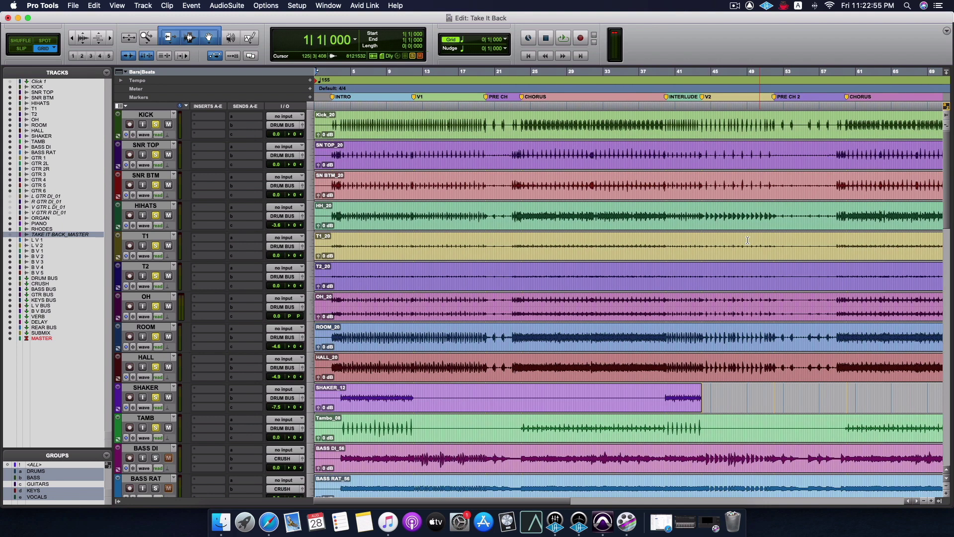
{"action": "left_click", "coordinate": [463, 39]}
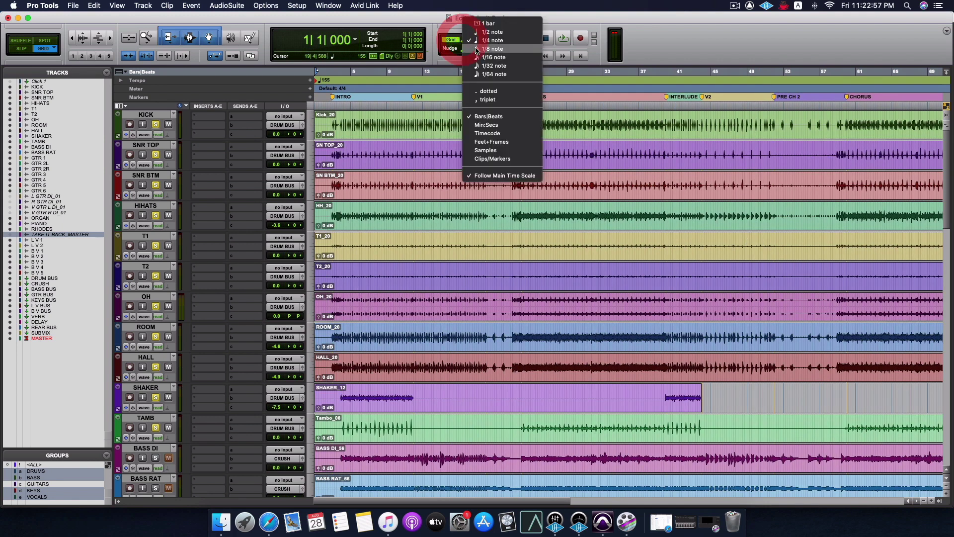
{"action": "left_click", "coordinate": [476, 56]}
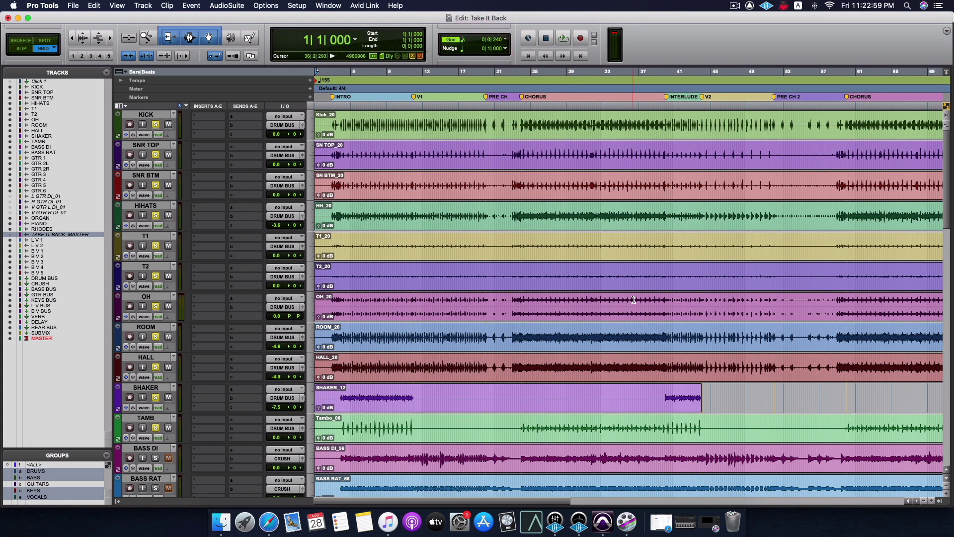
Suspend the DRUMS group and split the T1 and T2 clips at 92|1|720, just before the tom fill leading into the outro chorus.
{"action": "scroll", "coordinate": [633, 300], "scroll_direction": "right", "scroll_amount": 2}
{"action": "scroll", "coordinate": [633, 300], "scroll_direction": "right", "scroll_amount": 8}
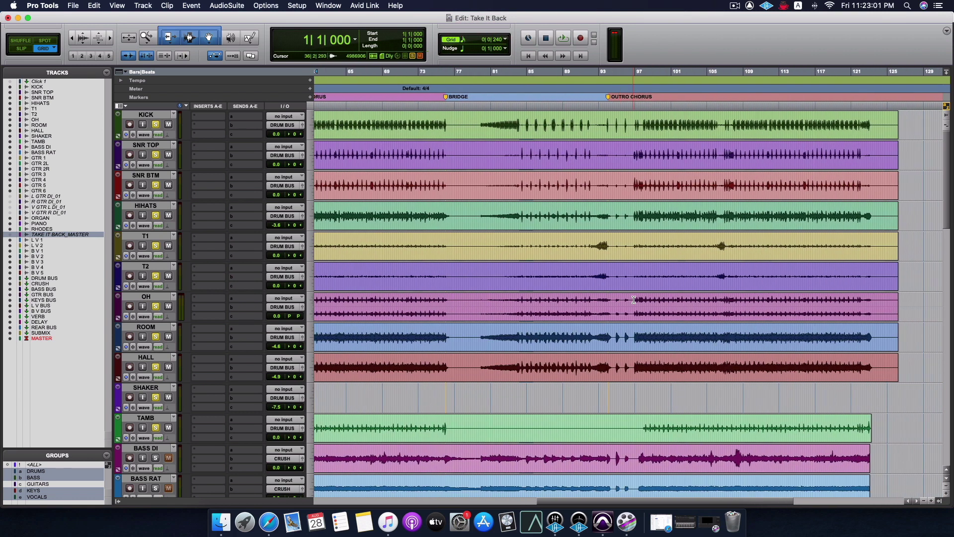
{"action": "scroll", "coordinate": [634, 299], "scroll_direction": "up", "scroll_amount": 3}
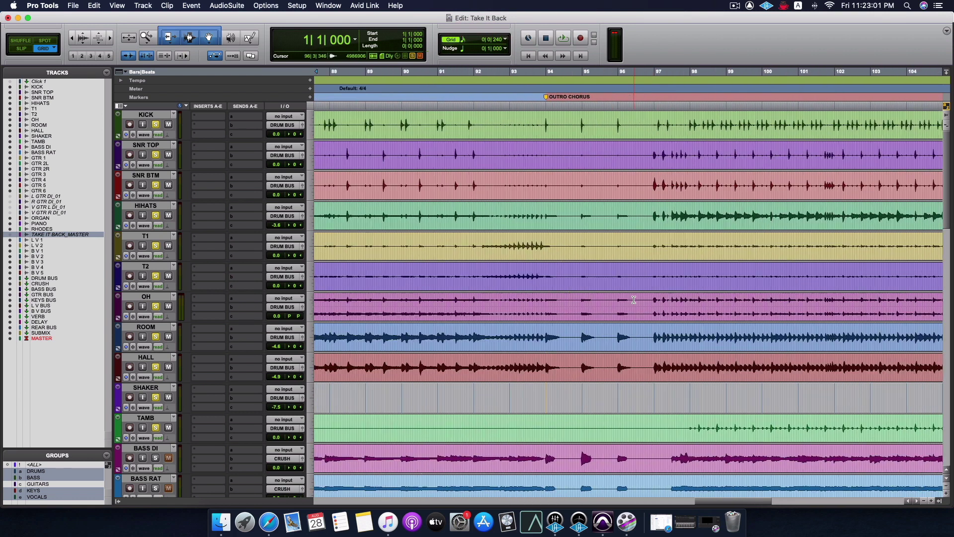
{"action": "left_click", "coordinate": [480, 241]}
{"action": "left_click", "coordinate": [480, 249]}
{"action": "left_click", "coordinate": [480, 255]}
{"action": "left_click", "coordinate": [480, 262]}
{"action": "left_click", "coordinate": [37, 470]}
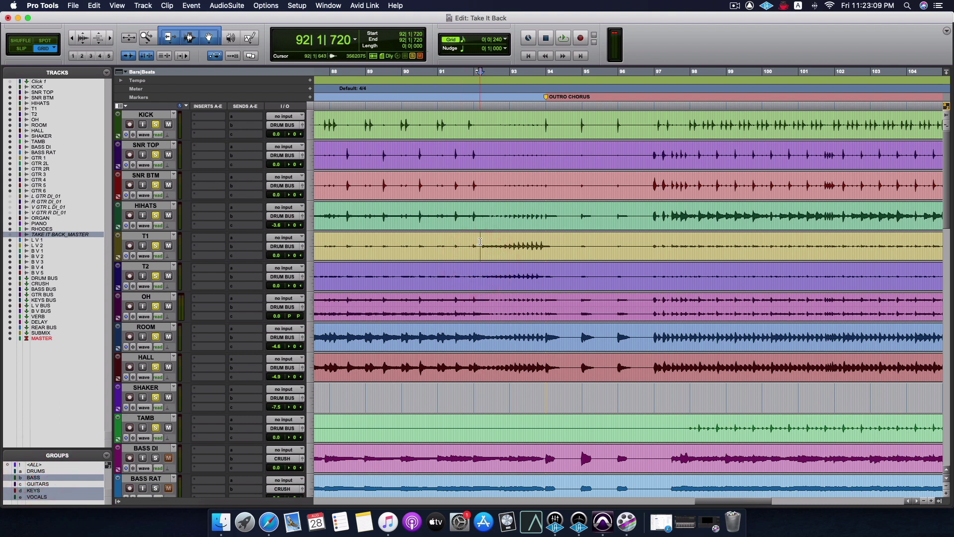
{"action": "left_click", "coordinate": [480, 268]}
{"action": "key", "text": "super+e"}
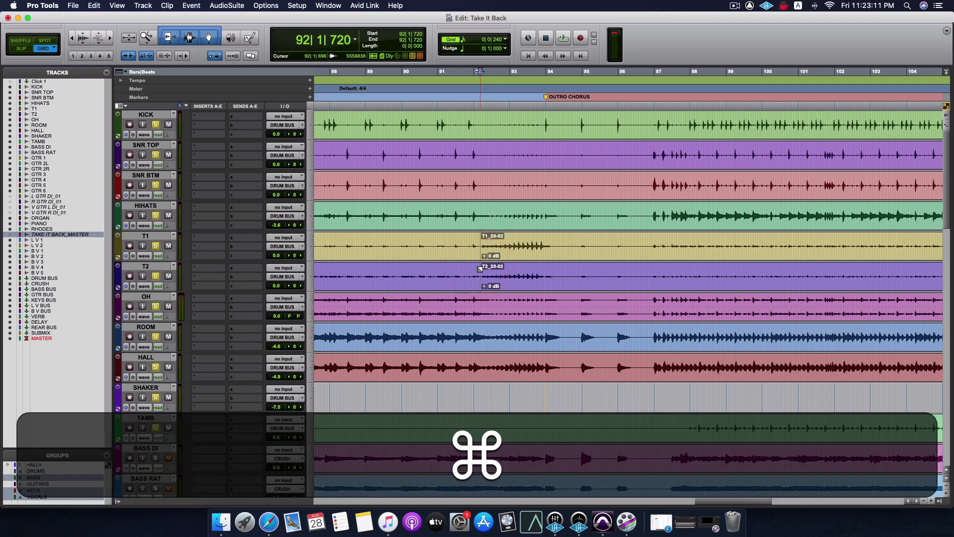
Mute the T1 and T2 clips that precede the first tom fill.
{"action": "left_click", "coordinate": [456, 259]}
{"action": "left_click", "coordinate": [454, 282], "text": "shift"}
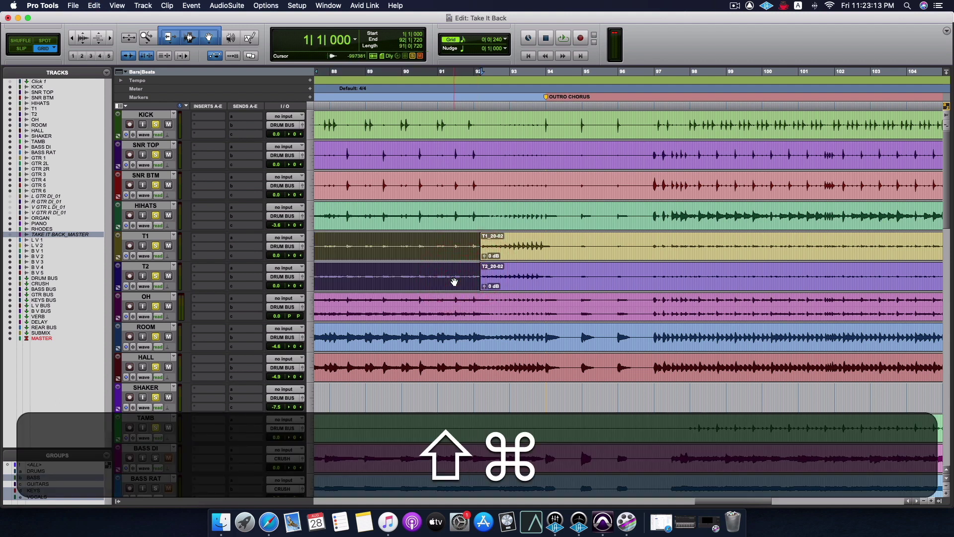
{"action": "key", "text": "super+m"}
Split the T1 and T2 clips at 94|2|045, just after the first tom fill ends.
{"action": "scroll", "coordinate": [455, 282], "scroll_direction": "right", "scroll_amount": 2}
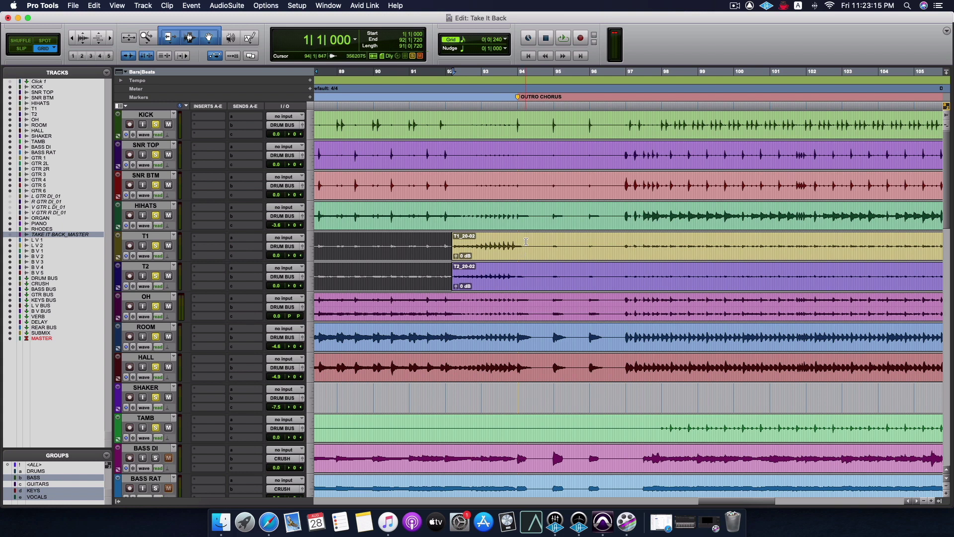
{"action": "left_click", "coordinate": [527, 240]}
{"action": "left_click", "coordinate": [533, 268]}
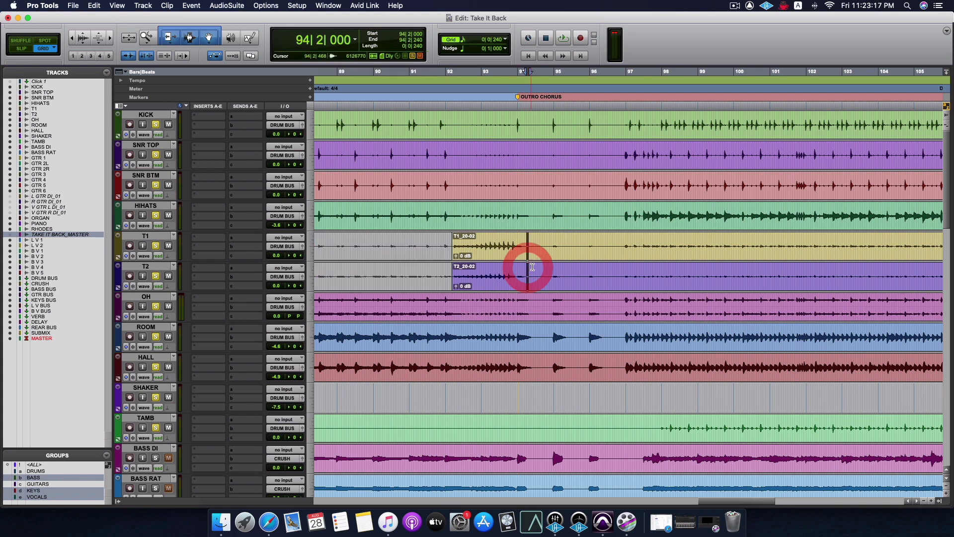
{"action": "left_click", "coordinate": [528, 237]}
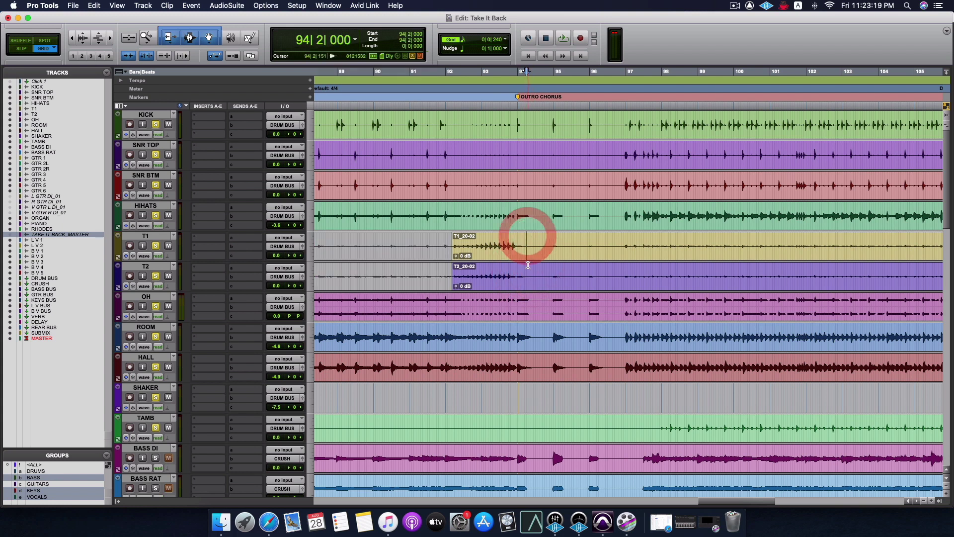
{"action": "left_click", "coordinate": [527, 265], "text": "ctrl+shift"}
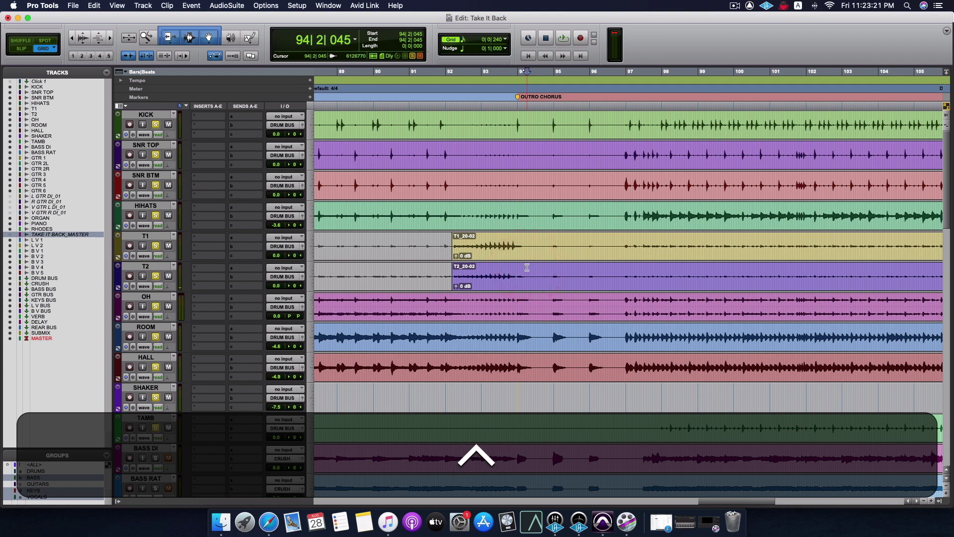
Split T1 and T2 at 105|4|720, before the second tom fill, and mute the clips between the two fills.
{"action": "scroll", "coordinate": [526, 269], "scroll_direction": "right", "scroll_amount": 10}
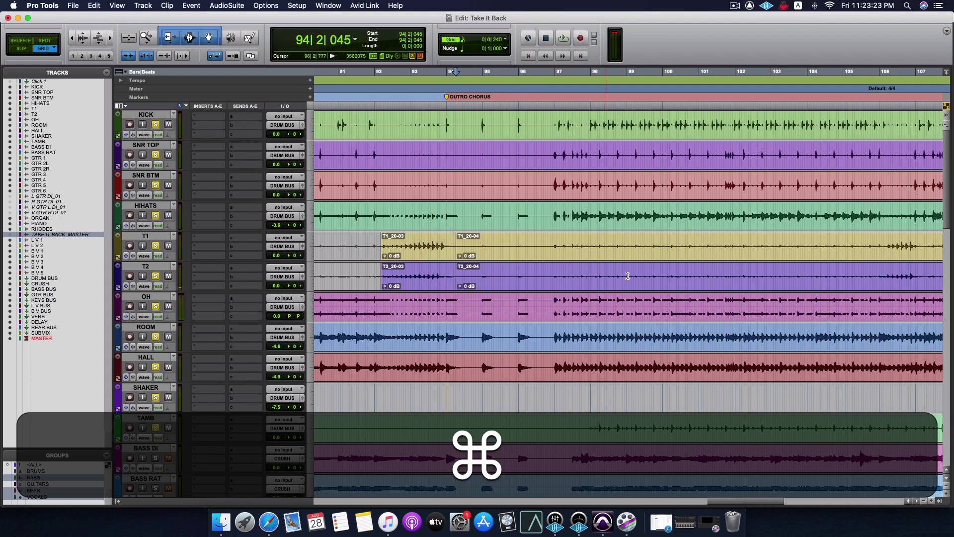
{"action": "left_click", "coordinate": [637, 244]}
{"action": "left_click", "coordinate": [628, 246]}
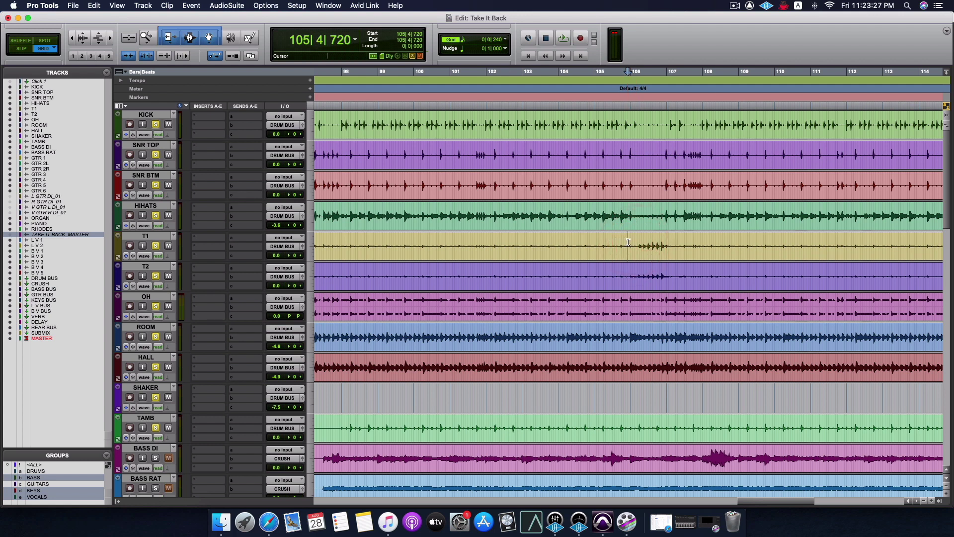
{"action": "left_click", "coordinate": [629, 279]}
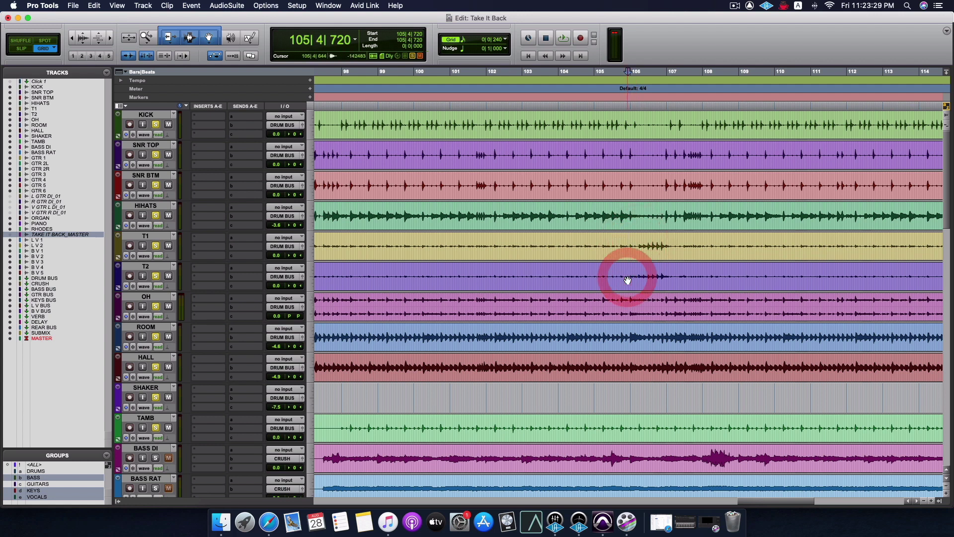
{"action": "key", "text": "super+e"}
{"action": "left_click", "coordinate": [610, 279], "text": "shift+super"}
{"action": "left_click", "coordinate": [603, 247], "text": "shift"}
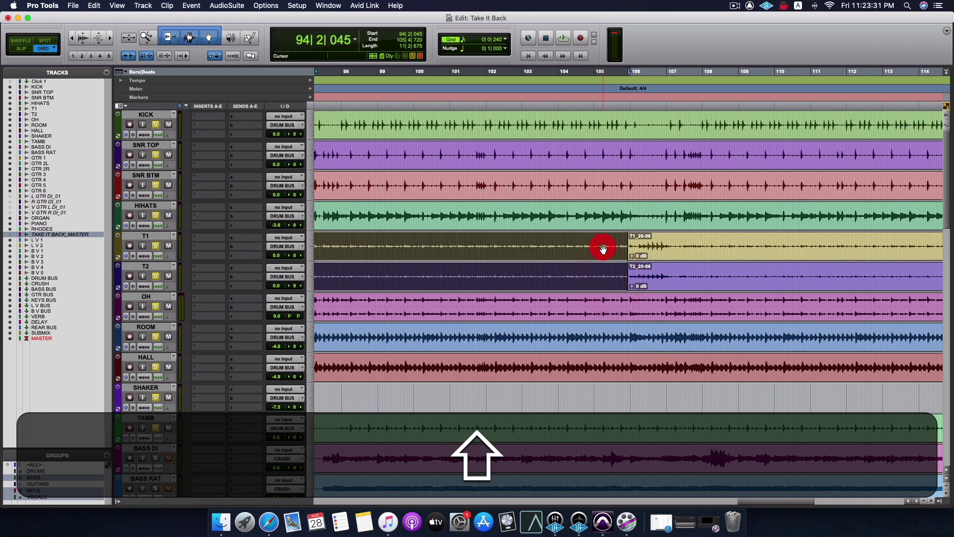
Split the T1 and T2 clips at 107|1|720, just after the second tom fill.
{"action": "scroll", "coordinate": [602, 248], "scroll_direction": "right", "scroll_amount": 3}
{"action": "left_click", "coordinate": [575, 240]}
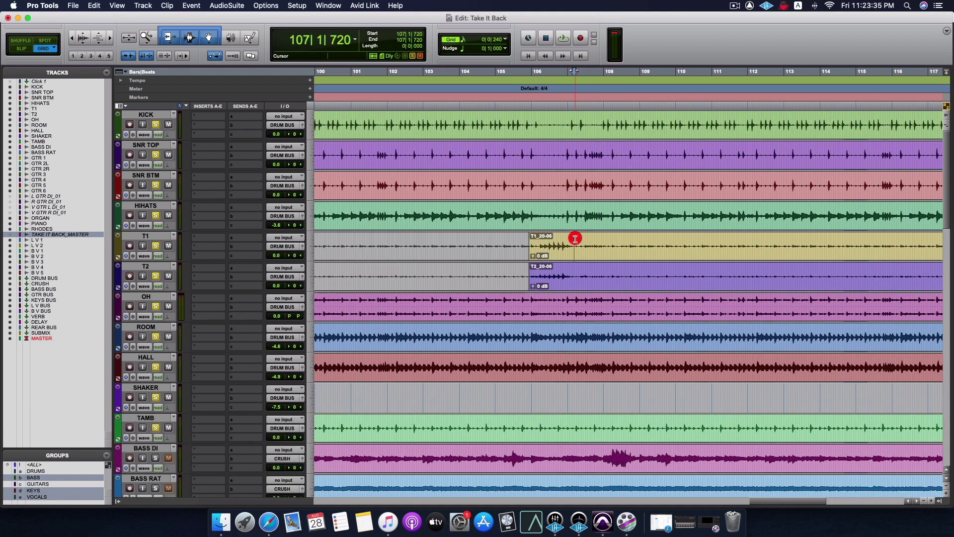
{"action": "left_click", "coordinate": [573, 264], "text": "ctrl+shift"}
{"action": "key", "text": "super+e"}
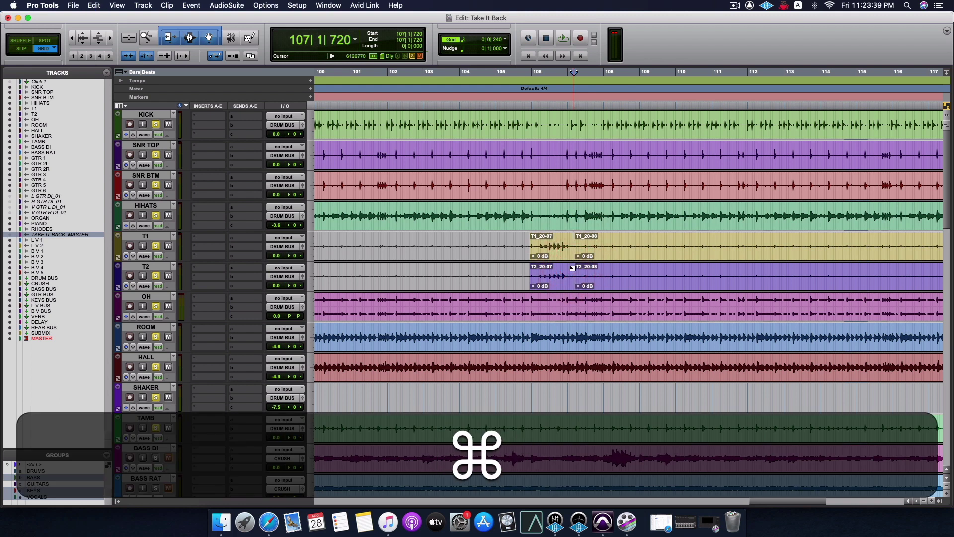
Mute the remaining T1 and T2 clips from the end of the second tom fill to the end of the song.
{"action": "left_click", "coordinate": [586, 268]}
{"action": "scroll", "coordinate": [617, 277], "scroll_direction": "right", "scroll_amount": 10}
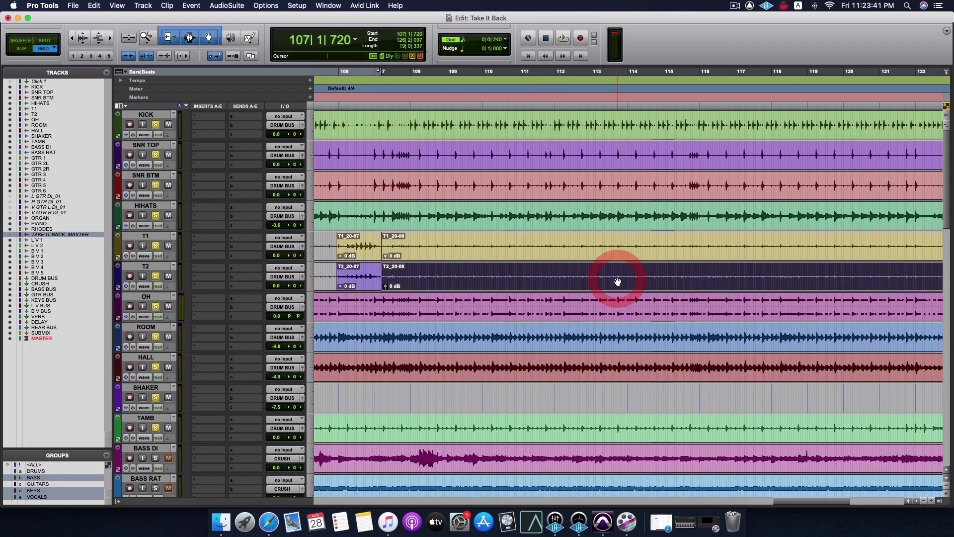
{"action": "scroll", "coordinate": [618, 282], "scroll_direction": "right", "scroll_amount": 2}
{"action": "left_click", "coordinate": [621, 259], "text": "shift"}
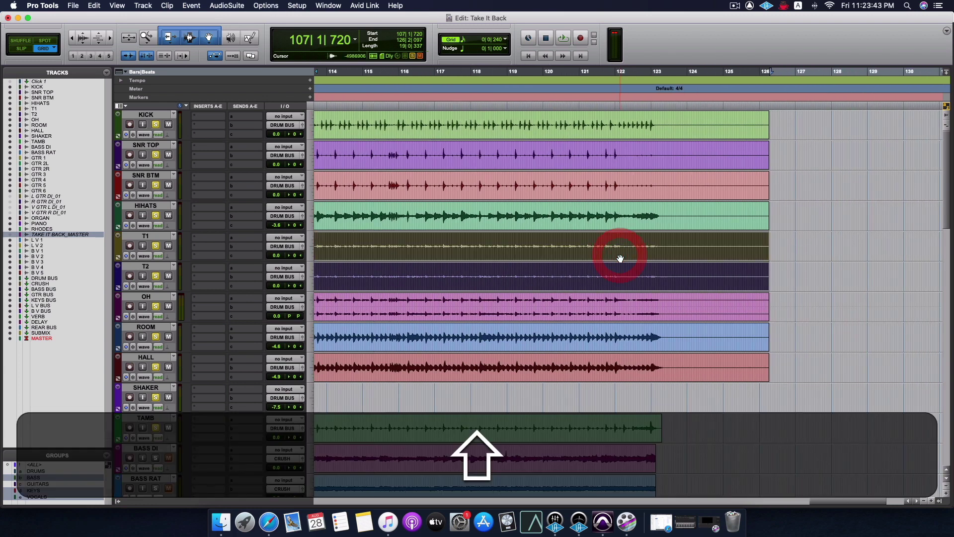
{"action": "key", "text": "super+m"}
{"action": "scroll", "coordinate": [621, 258], "scroll_direction": "left", "scroll_amount": 15}
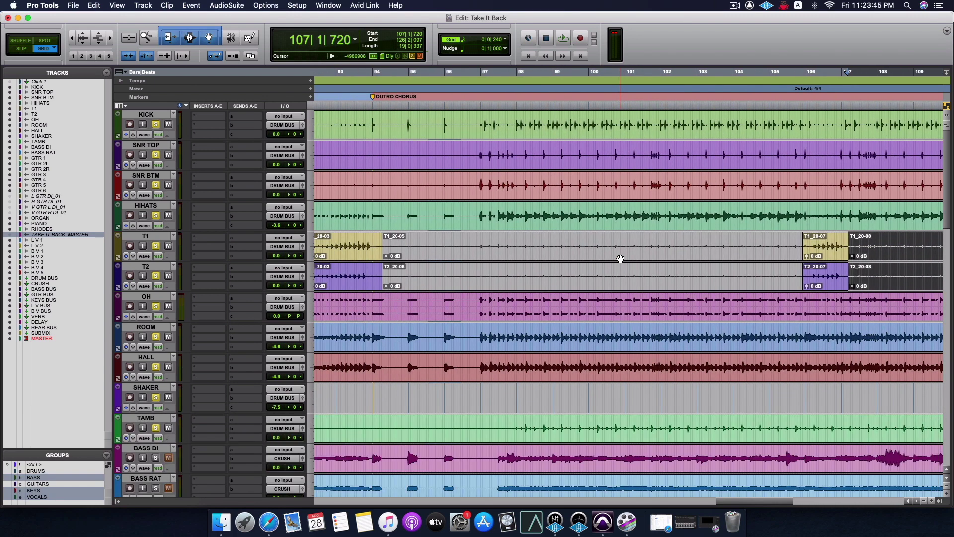
{"action": "scroll", "coordinate": [620, 258], "scroll_direction": "left", "scroll_amount": 20}
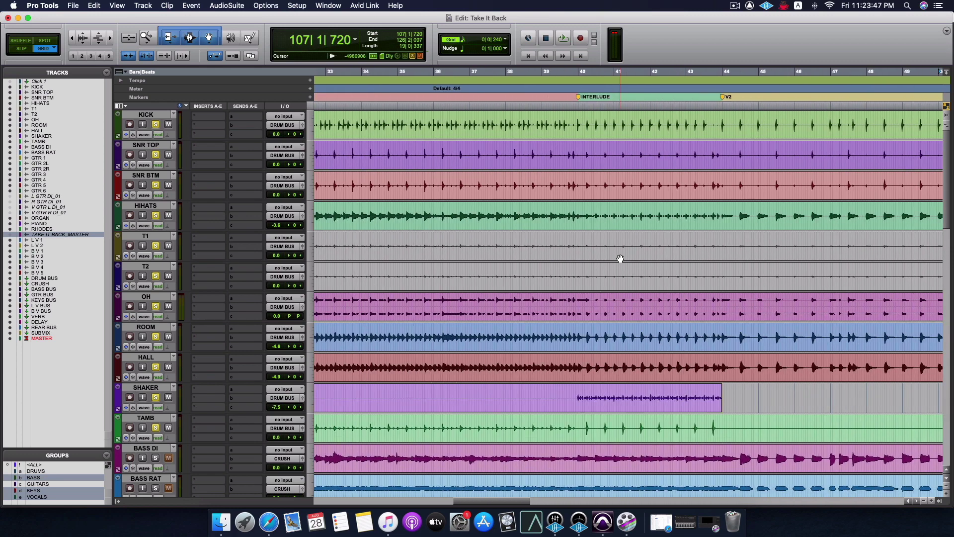
Review the muted T1 and T2 clips across the whole song and around the second tom fill.
{"action": "scroll", "coordinate": [620, 258], "scroll_direction": "left", "scroll_amount": 5}
{"action": "key", "text": "super+bracketleft"}
{"action": "key", "text": "super+bracketleft"}
{"action": "key", "text": "super+bracketleft"}
{"action": "key", "text": "super+bracketleft"}
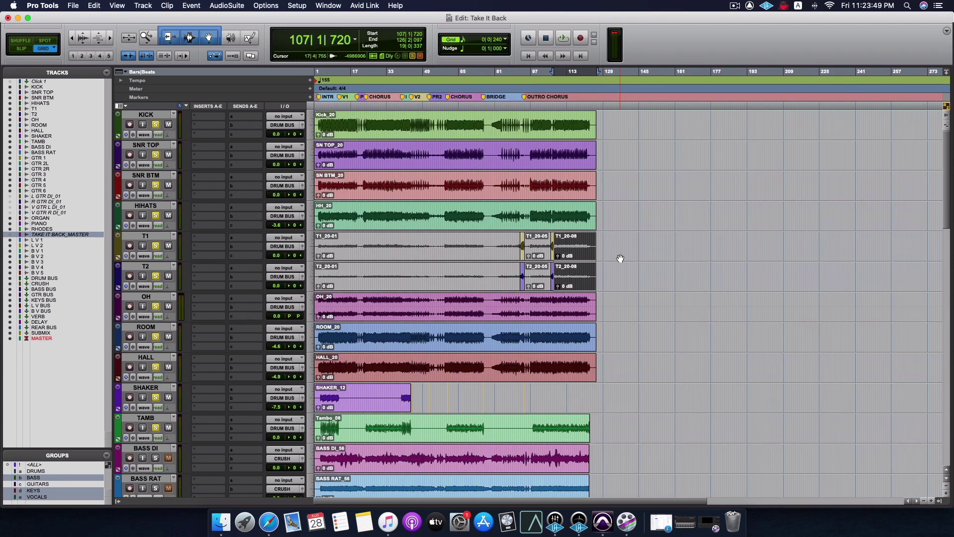
{"action": "key", "text": "super+bracketright"}
{"action": "key", "text": "super+bracketright"}
{"action": "key", "text": "super+bracketright"}
{"action": "key", "text": "super+bracketright"}
{"action": "key", "text": "super+bracketright"}
{"action": "key", "text": "super+m"}
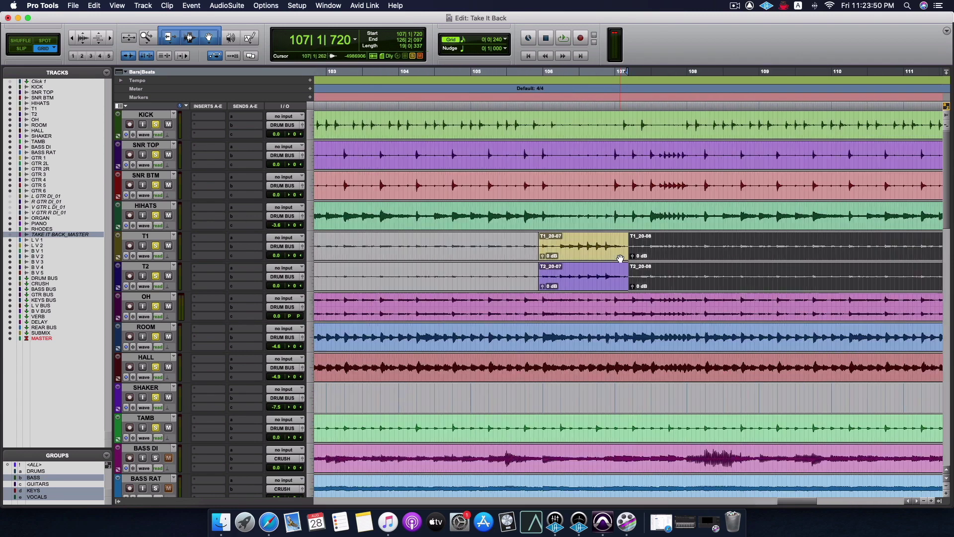
Return to the start of the song and pan the HIHATS track 60 to the left in the mixer.
{"action": "left_click", "coordinate": [473, 264]}
{"action": "key", "text": "Return"}
{"action": "key", "text": "super+equal"}
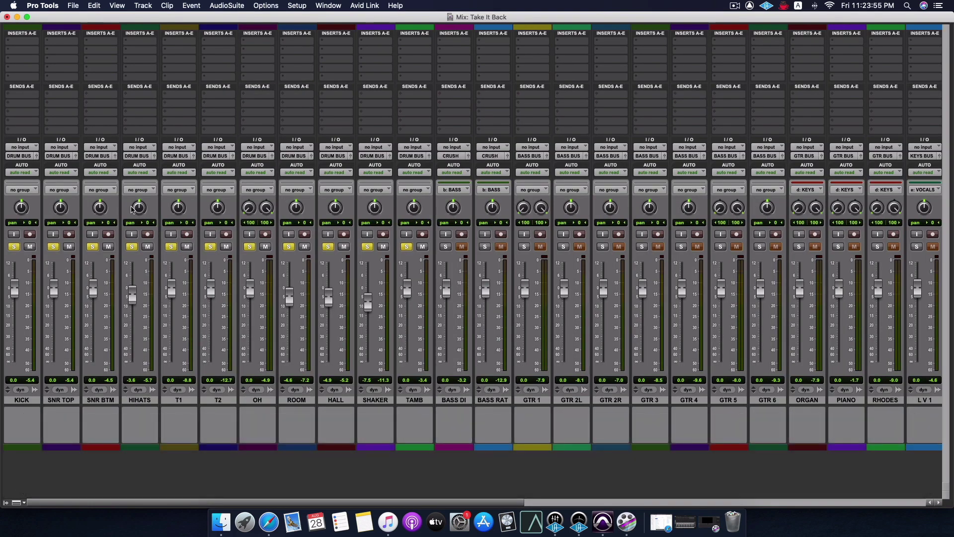
{"action": "left_click", "coordinate": [137, 231]}
{"action": "left_click", "coordinate": [137, 232]}
{"action": "left_click", "coordinate": [250, 215]}
{"action": "left_click", "coordinate": [567, 223]}
Pan T1 38 to the left and T2 58 to the right.
{"action": "left_click_drag", "start_coordinate": [180, 227], "coordinate": [182, 234]}
{"action": "left_click", "coordinate": [214, 223]}
{"action": "left_click", "coordinate": [176, 207]}
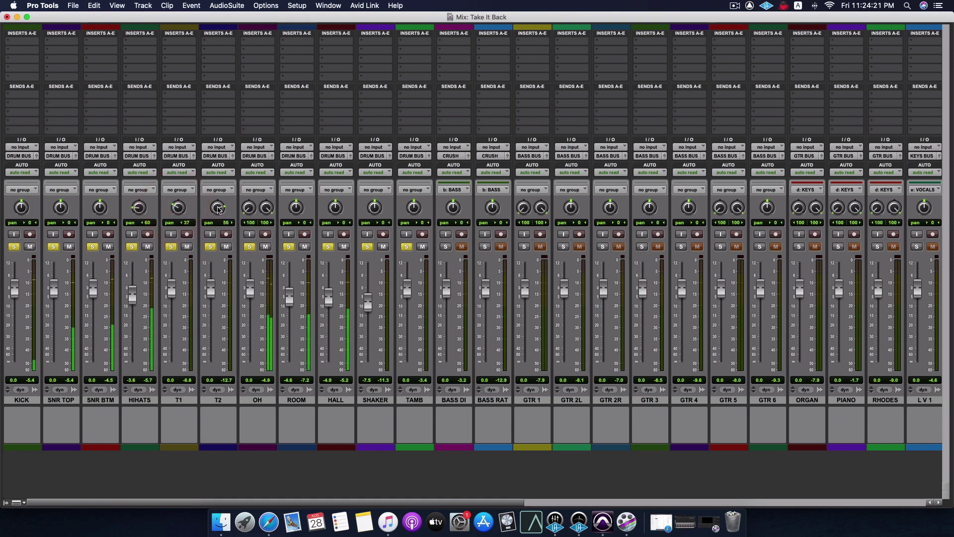
{"action": "left_click", "coordinate": [209, 209]}
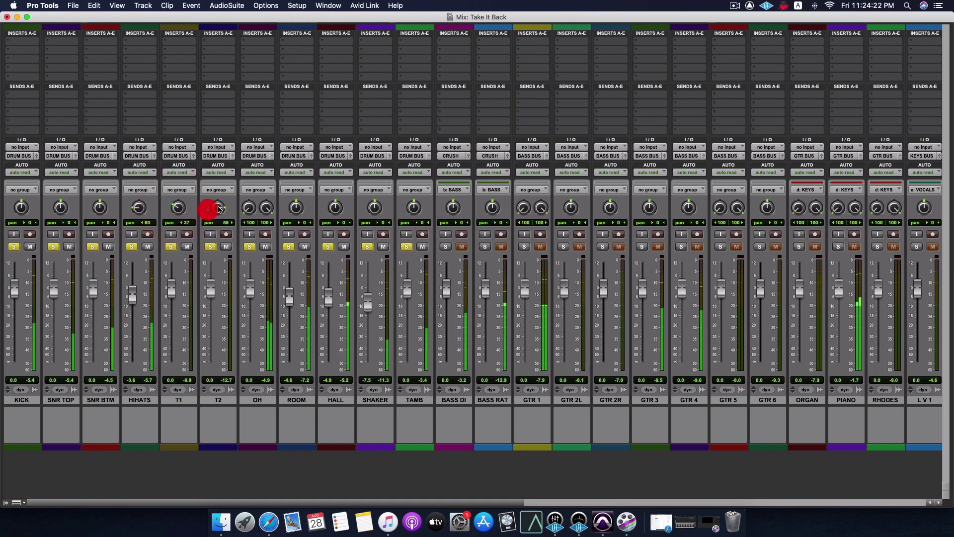
{"action": "left_click", "coordinate": [178, 208]}
Play both tom fills, starting at bars 92 and 106, to check the tom panning.
{"action": "key", "text": "super+equal"}
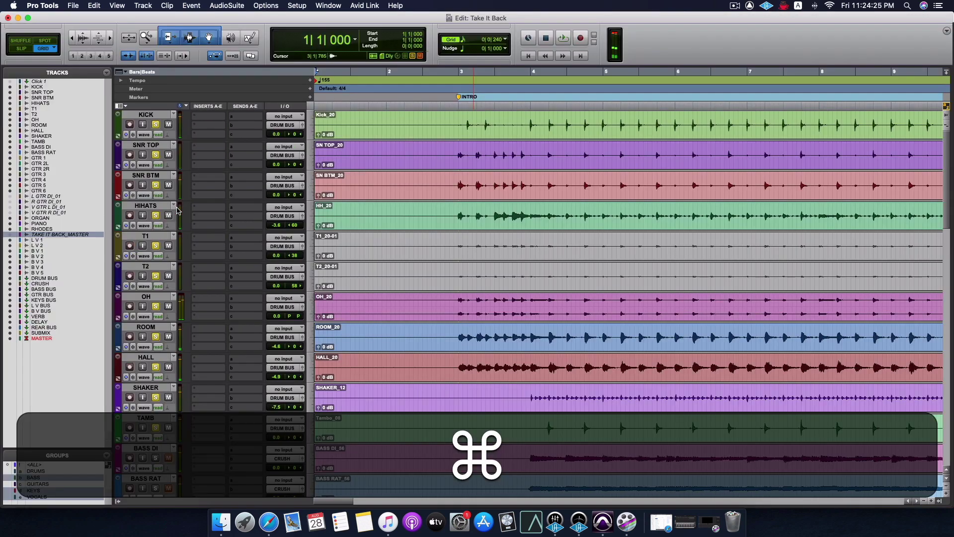
{"action": "scroll", "coordinate": [177, 210], "scroll_direction": "right", "scroll_amount": 20}
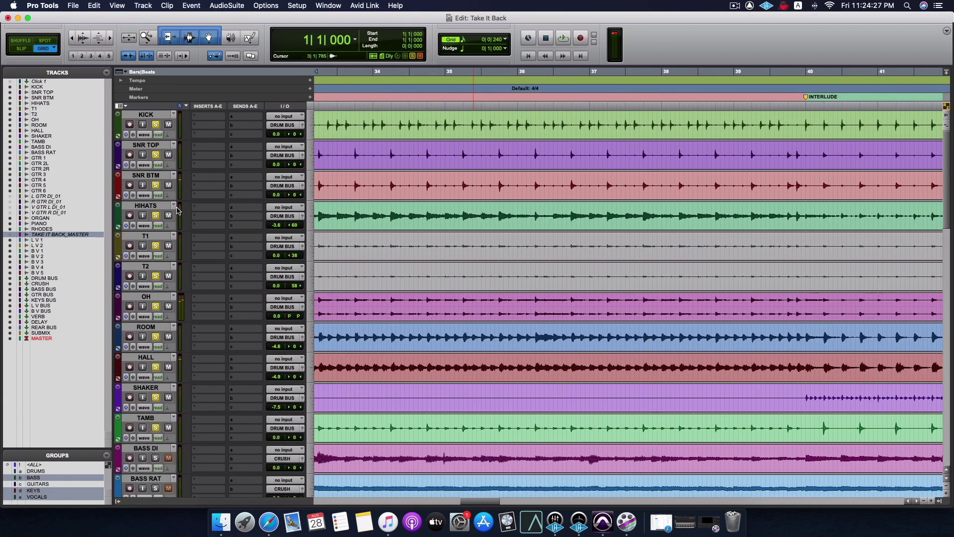
{"action": "scroll", "coordinate": [177, 210], "scroll_direction": "right", "scroll_amount": 14}
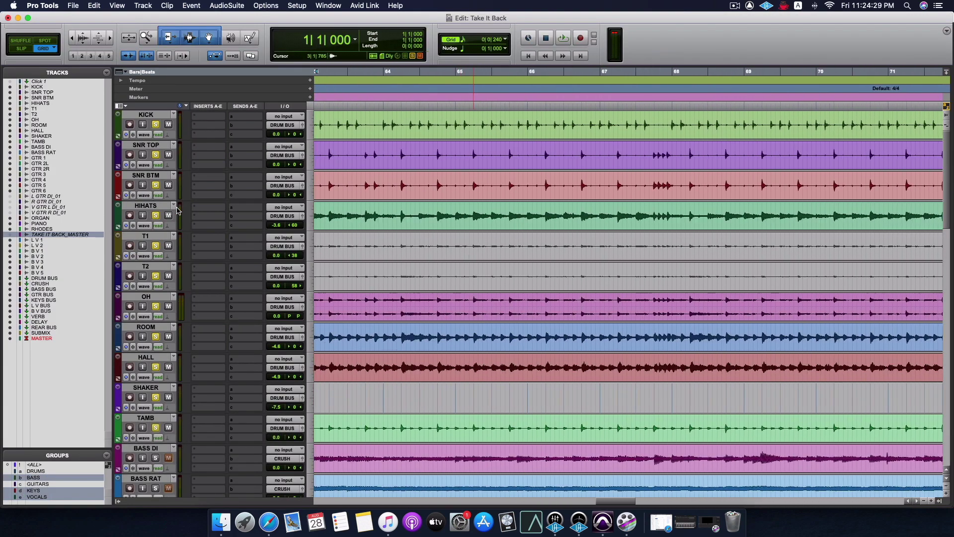
{"action": "scroll", "coordinate": [177, 210], "scroll_direction": "right", "scroll_amount": 10}
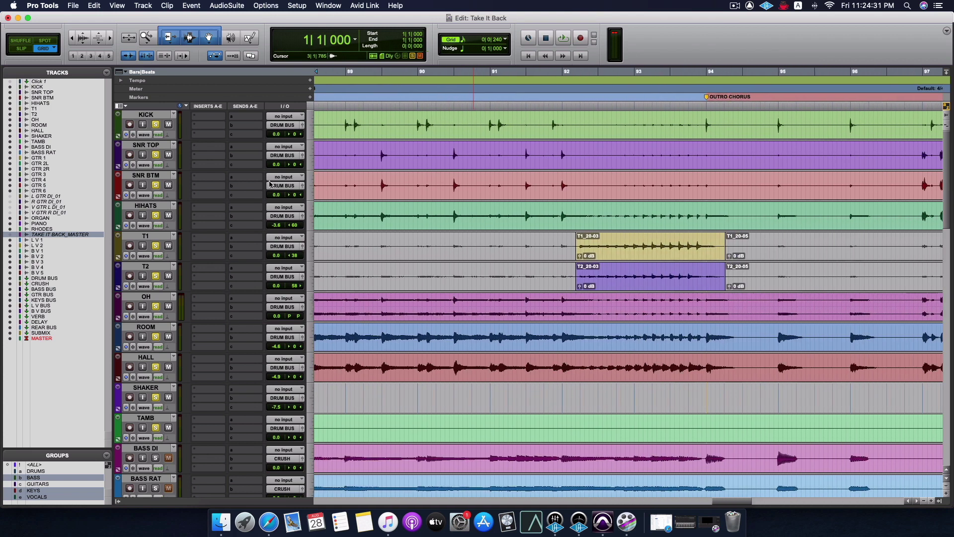
{"action": "left_click", "coordinate": [563, 93]}
{"action": "key", "text": "space"}
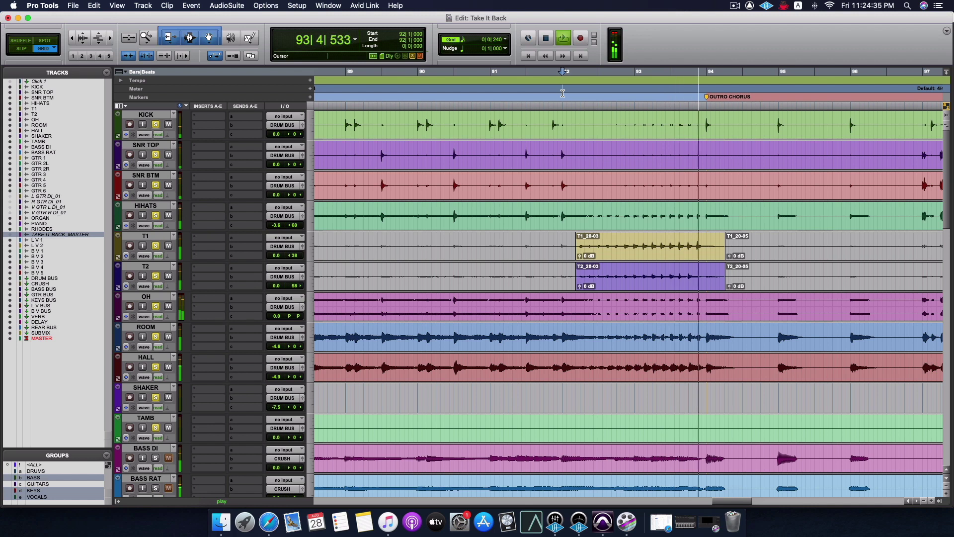
{"action": "scroll", "coordinate": [572, 93], "scroll_direction": "right", "scroll_amount": 7}
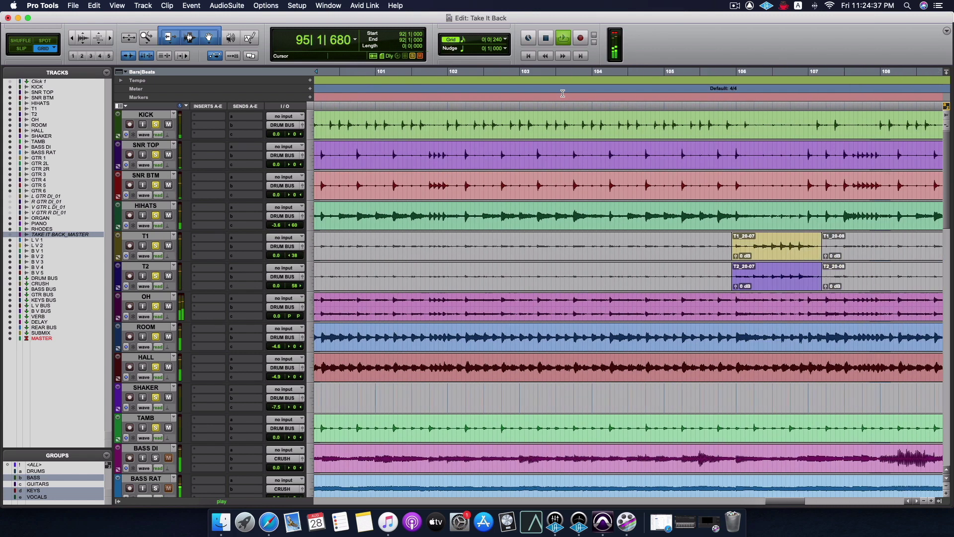
{"action": "left_click", "coordinate": [521, 84]}
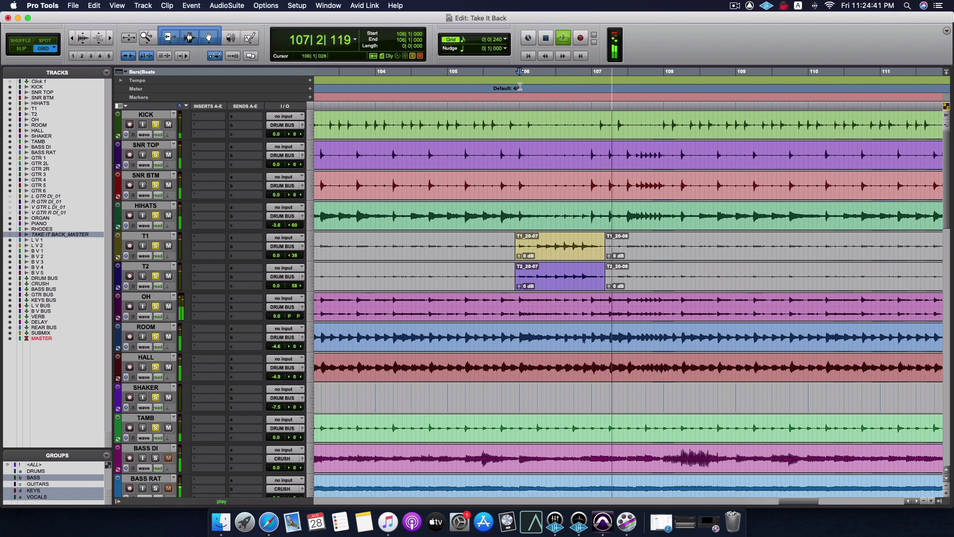
{"action": "key", "text": "space"}
Widen the T2 track's pan to 62 right in the mixer.
{"action": "key", "text": "super+equal"}
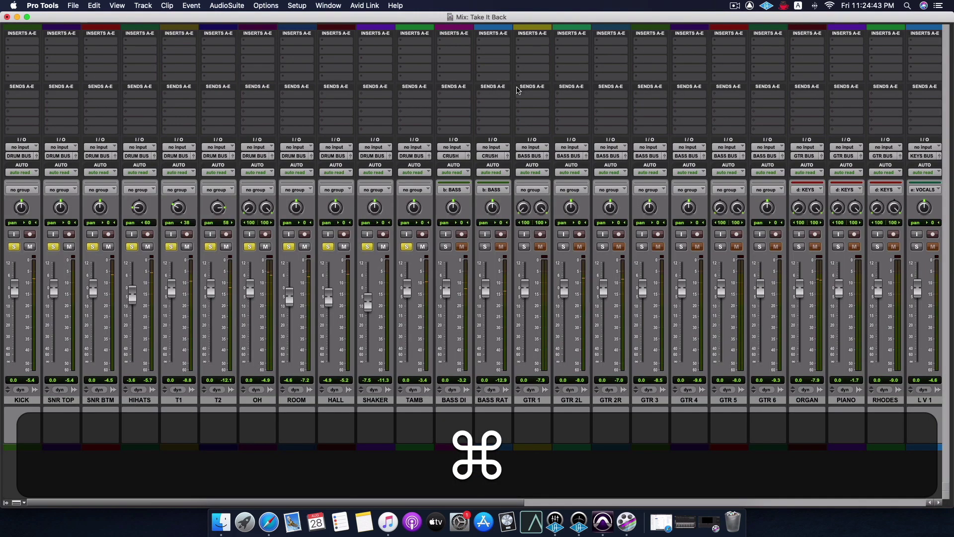
{"action": "left_click", "coordinate": [219, 208]}
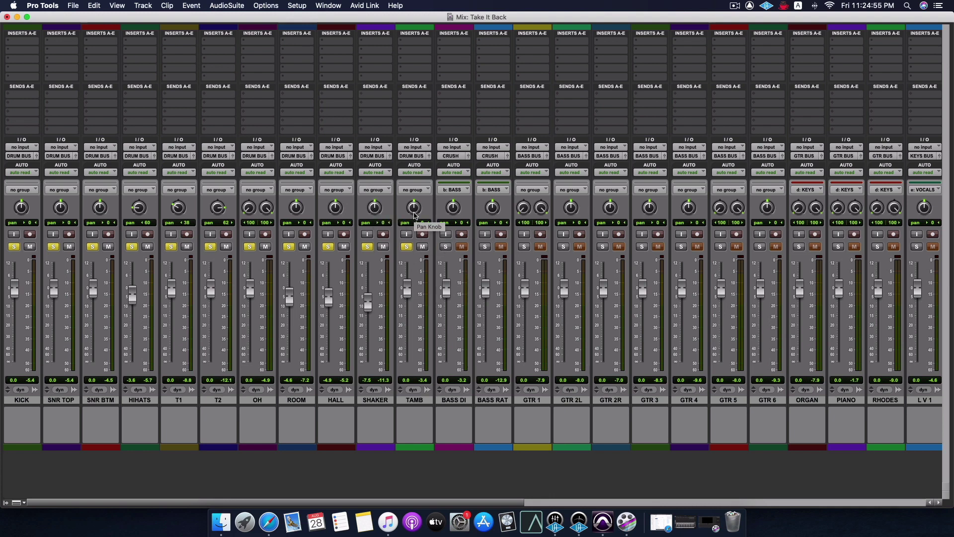
Pan SHAKER 32 to the left and TAMB 38 to the right in the edit view.
{"action": "key", "text": "super+equal"}
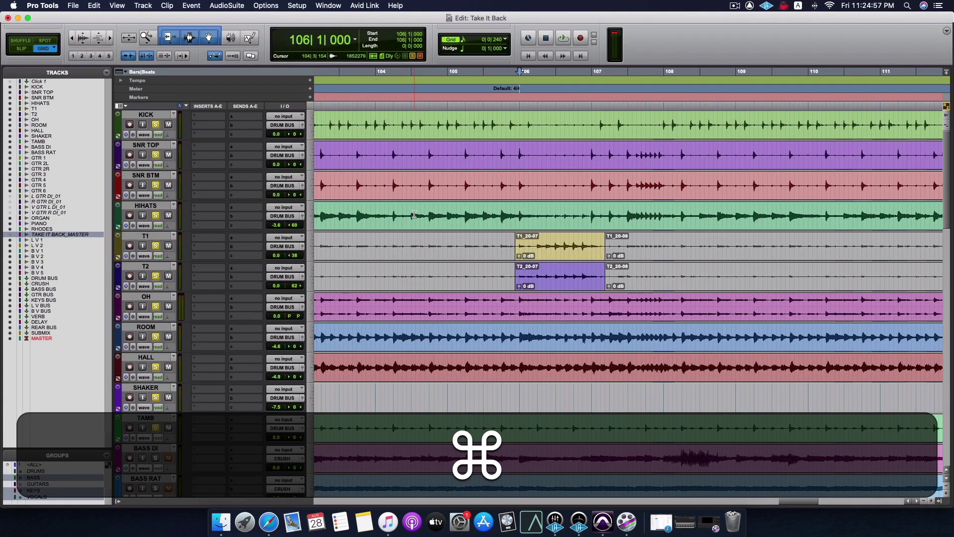
{"action": "scroll", "coordinate": [437, 372], "scroll_direction": "left", "scroll_amount": 20}
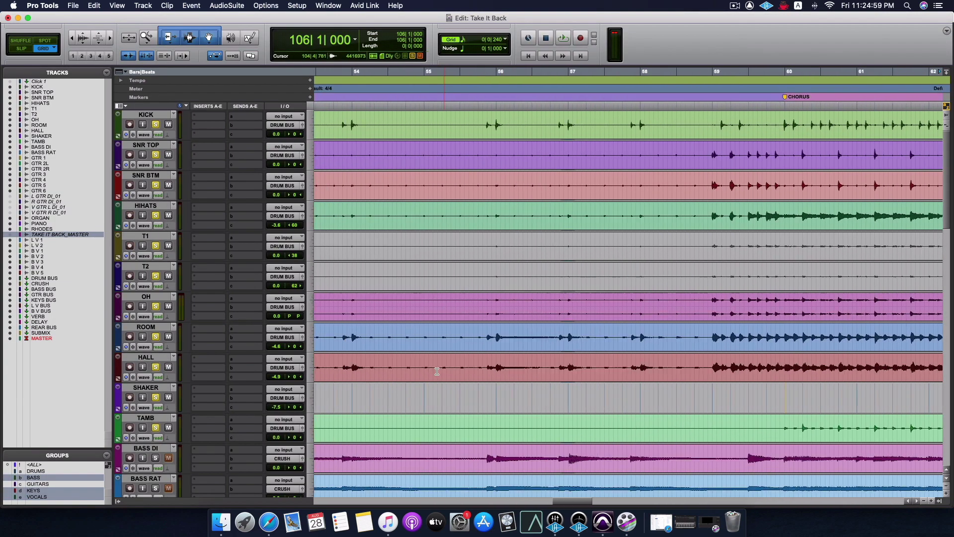
{"action": "scroll", "coordinate": [437, 372], "scroll_direction": "left", "scroll_amount": 3}
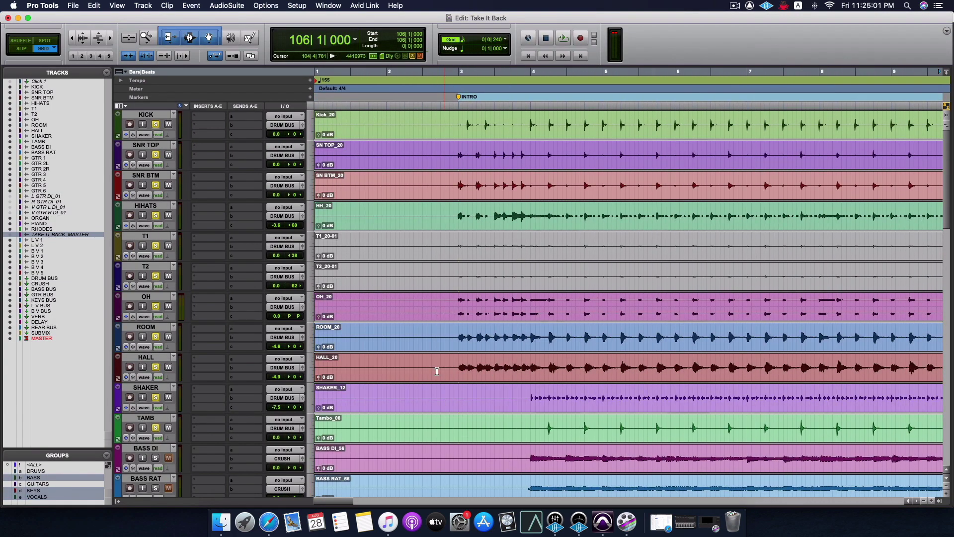
{"action": "left_click", "coordinate": [294, 408]}
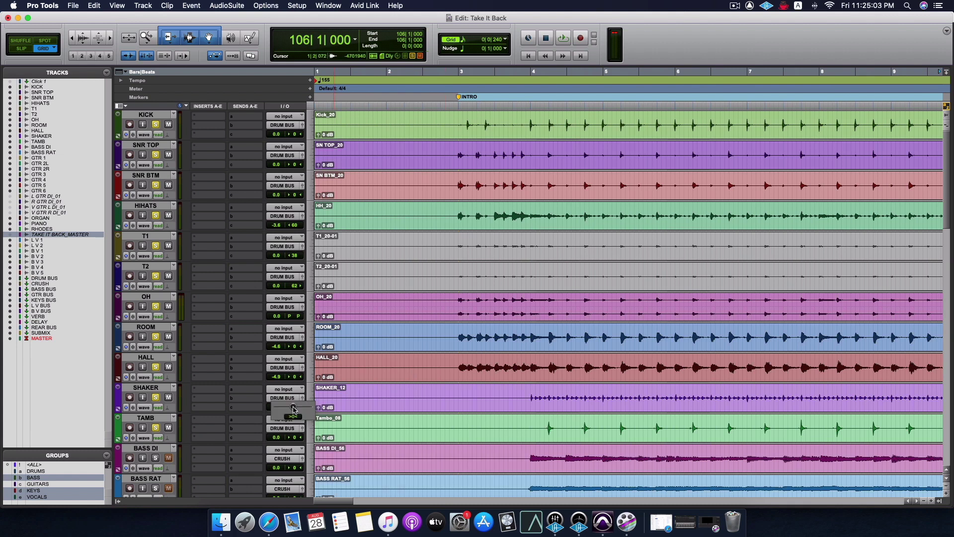
{"action": "left_click_drag", "start_coordinate": [289, 410], "coordinate": [301, 439]}
Play the intro from 3|4|240 and narrow the TAMB track's pan to 24 right.
{"action": "left_click", "coordinate": [515, 90]}
{"action": "key", "text": "space"}
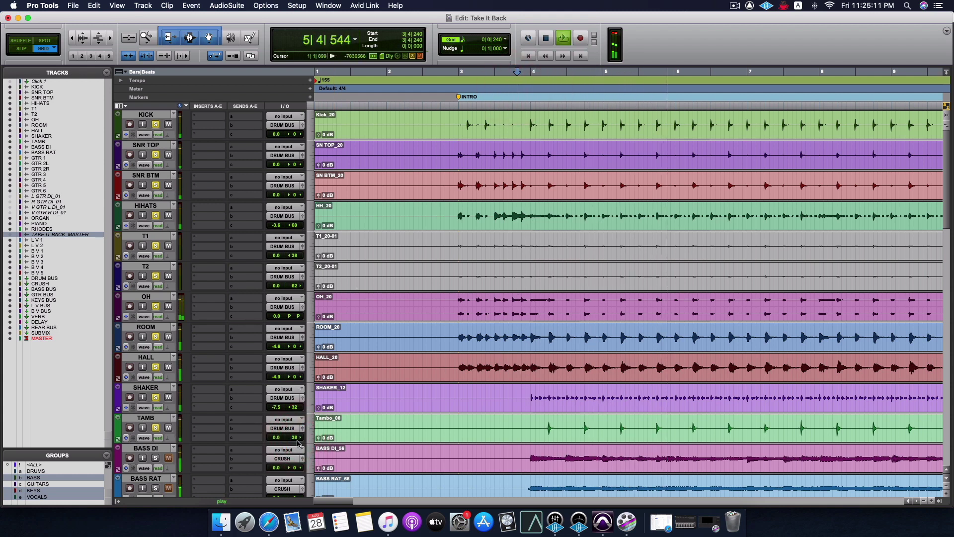
{"action": "left_click_drag", "start_coordinate": [295, 440], "coordinate": [293, 442]}
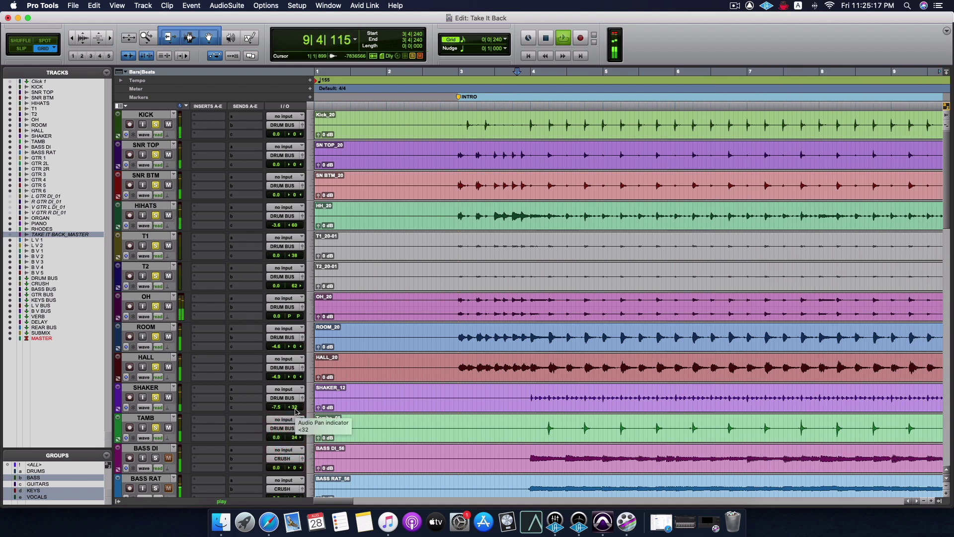
{"action": "key", "text": "space"}
Solo the BASS DI track together with the drums in the mixer.
{"action": "scroll", "coordinate": [503, 446], "scroll_direction": "down", "scroll_amount": 8}
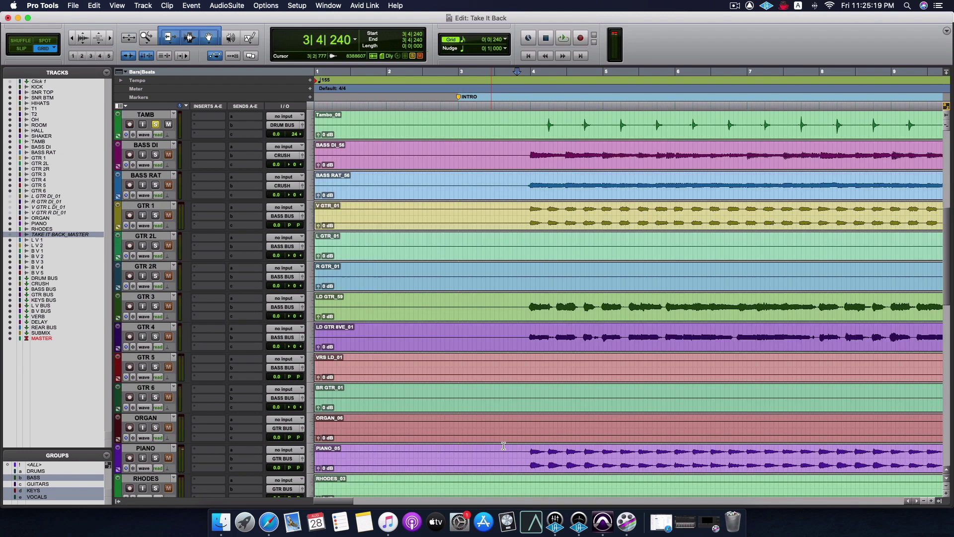
{"action": "scroll", "coordinate": [504, 446], "scroll_direction": "up", "scroll_amount": 8}
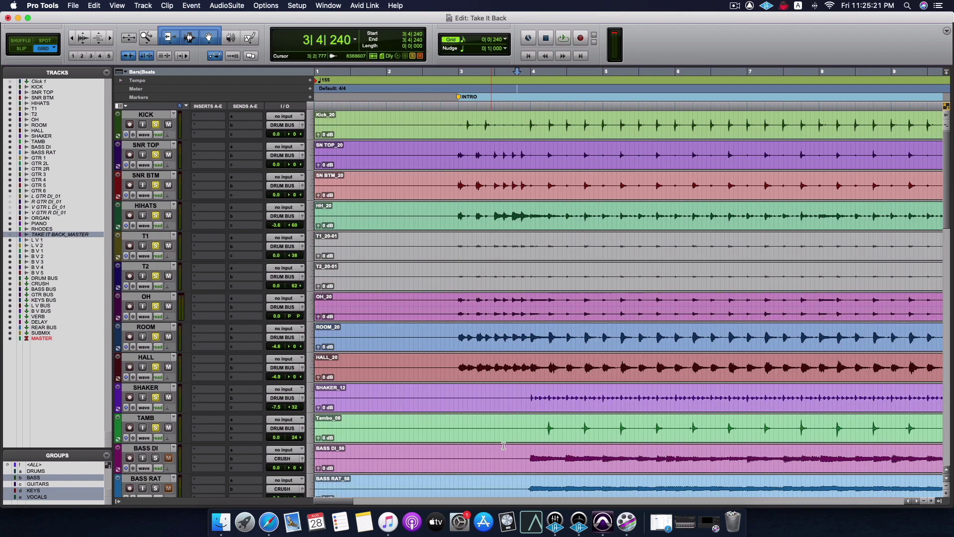
{"action": "scroll", "coordinate": [503, 446], "scroll_direction": "down", "scroll_amount": 5}
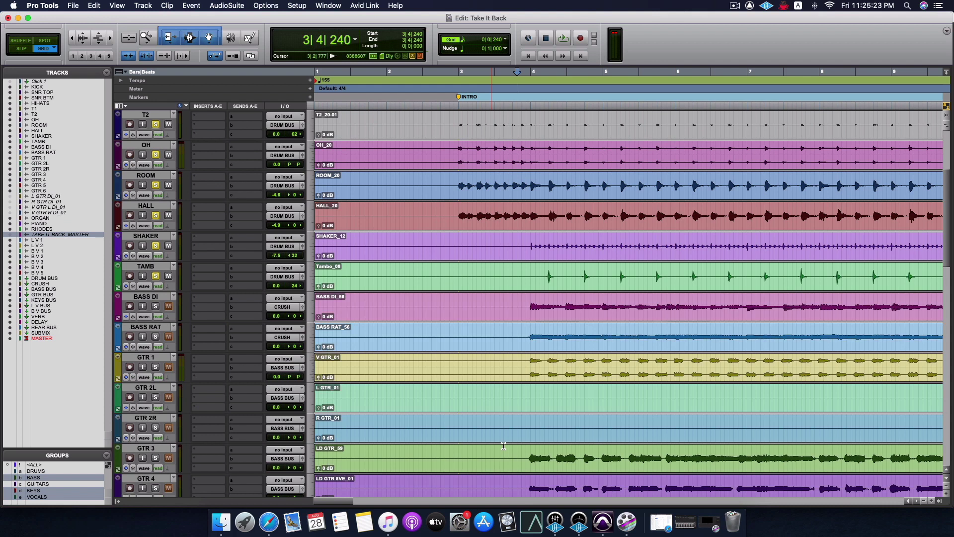
{"action": "key", "text": "super+equal"}
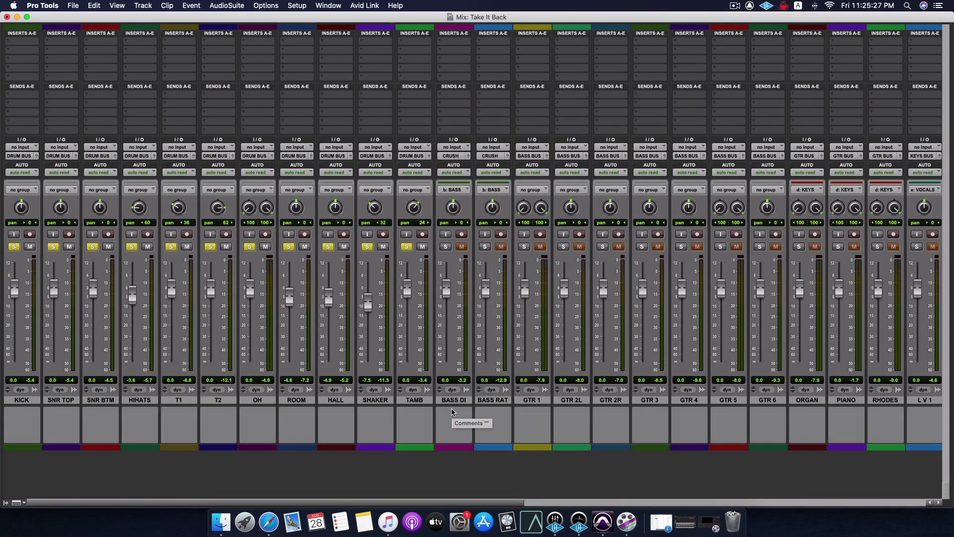
{"action": "scroll", "coordinate": [451, 411], "scroll_direction": "right", "scroll_amount": 5}
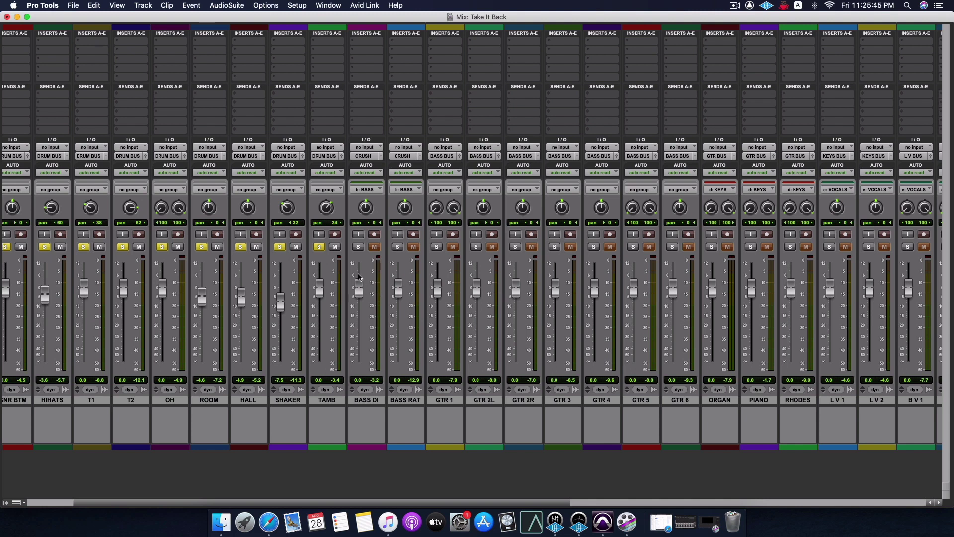
{"action": "left_click", "coordinate": [360, 247], "text": "ctrl"}
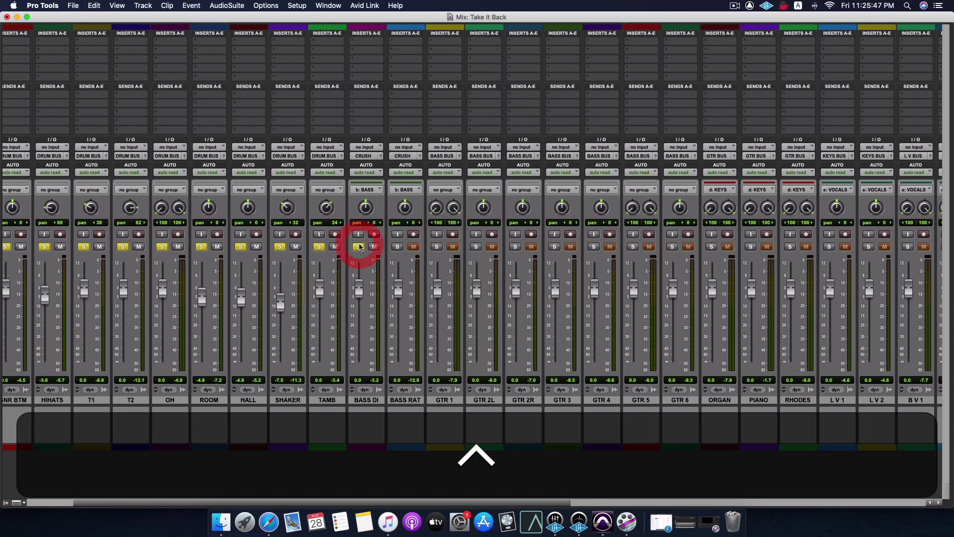
Raise the BASS DI clip's gain to +1.8 dB in the edit view.
{"action": "key", "text": "super+equal"}
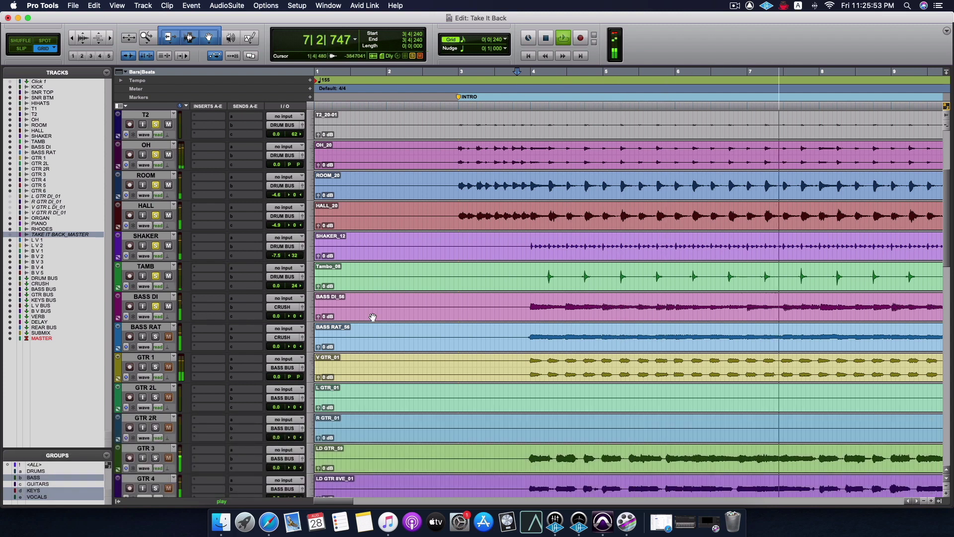
{"action": "left_click", "coordinate": [319, 316]}
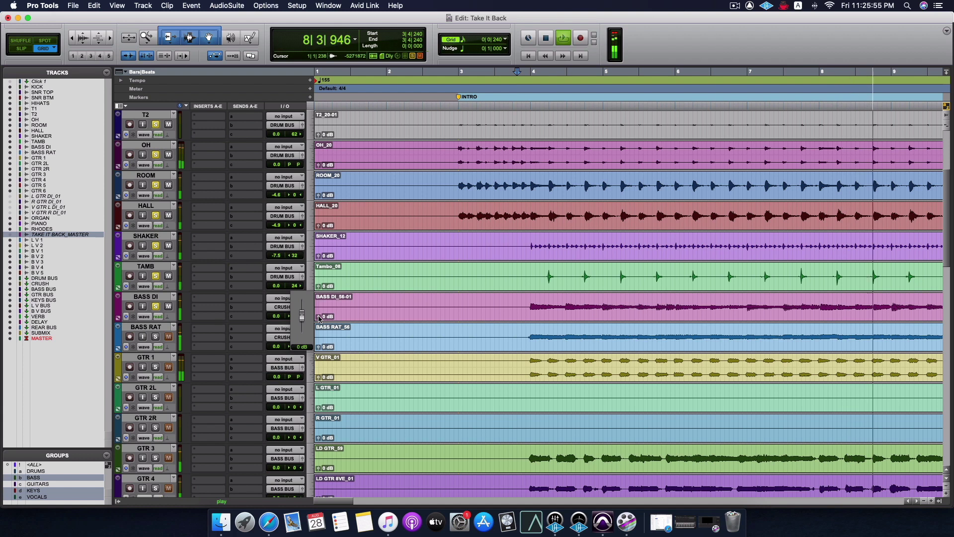
{"action": "left_click_drag", "start_coordinate": [318, 318], "coordinate": [318, 315]}
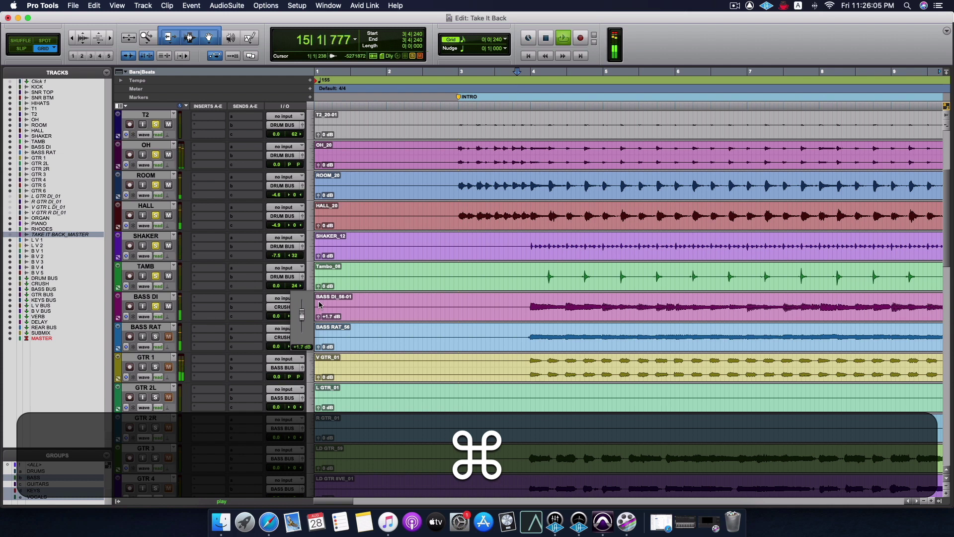
{"action": "left_click", "coordinate": [320, 305]}
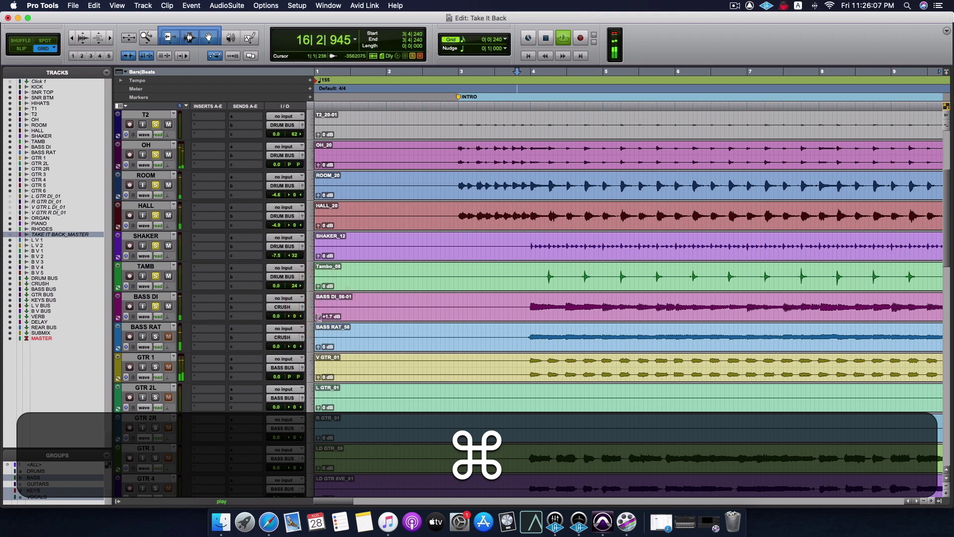
{"action": "left_click", "coordinate": [319, 317]}
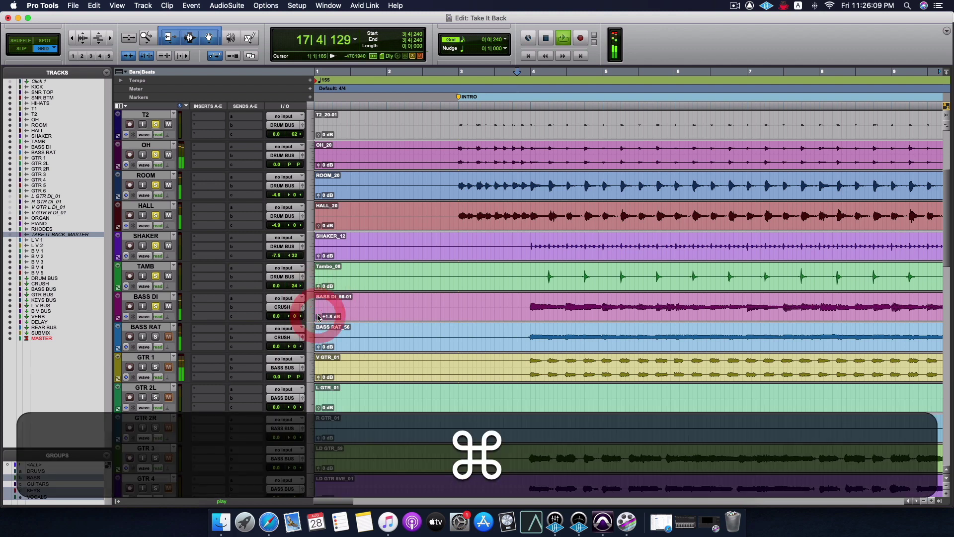
Solo BASS RAT in the mixer and pull only its fader down to -∞.
{"action": "key", "text": "super+equal"}
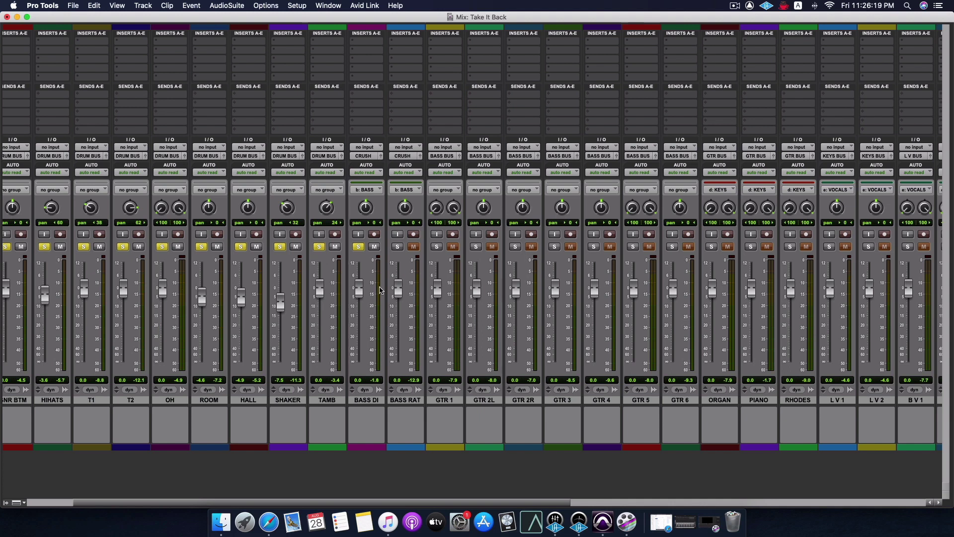
{"action": "key", "text": "ctrl"}
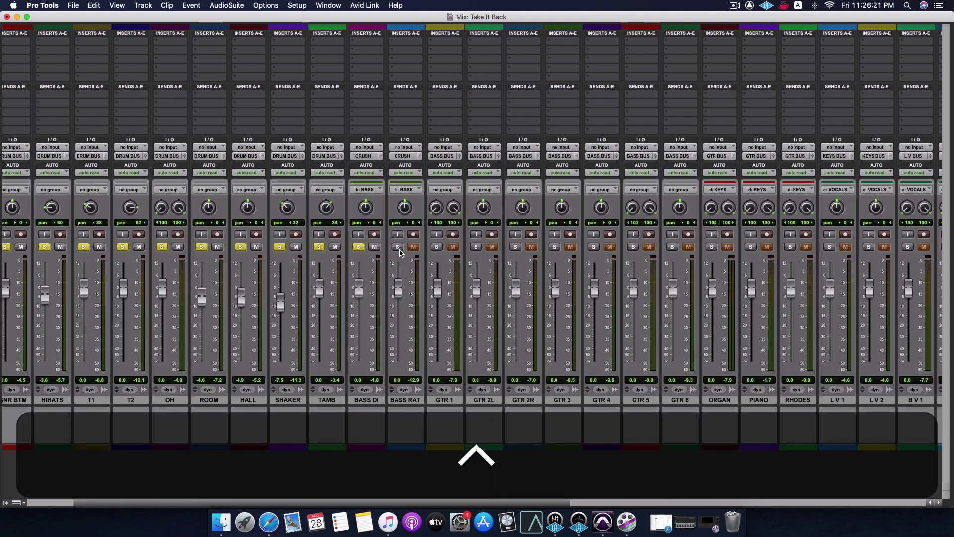
{"action": "left_click", "coordinate": [398, 247], "text": "ctrl"}
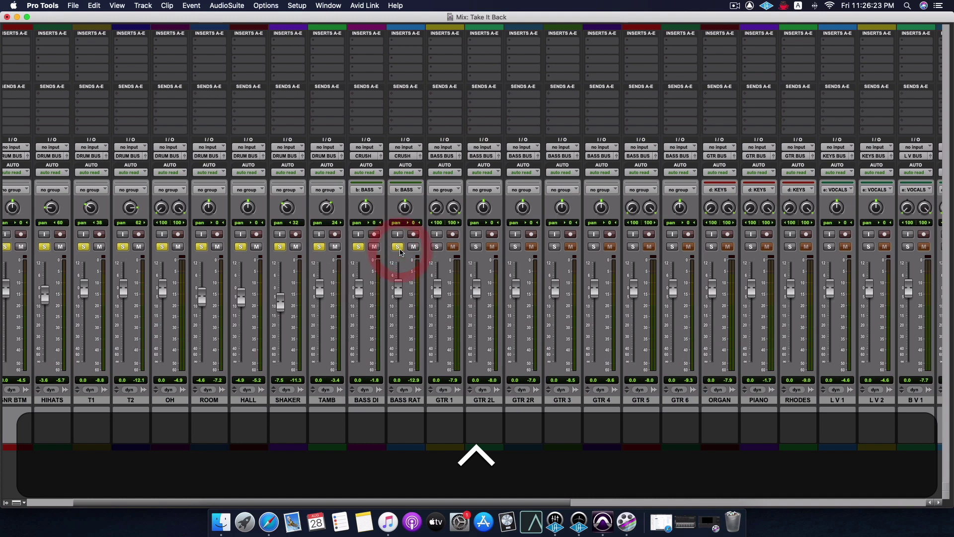
{"action": "left_click_drag", "start_coordinate": [399, 288], "coordinate": [402, 397]}
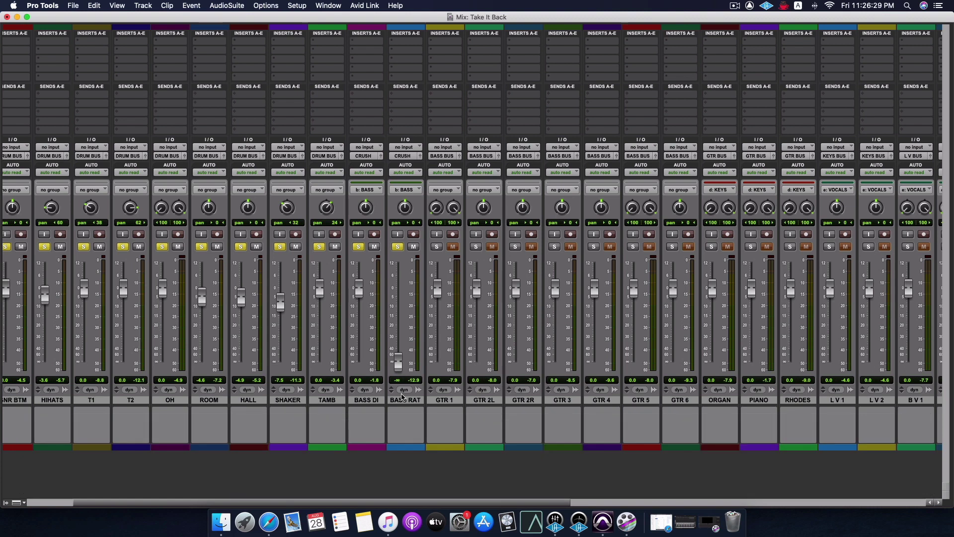
During playback, bring the BASS RAT fader up and balance it against BASS DI at -4.9 dB.
{"action": "left_click_drag", "start_coordinate": [398, 362], "coordinate": [397, 301]}
{"action": "left_click", "coordinate": [397, 300]}
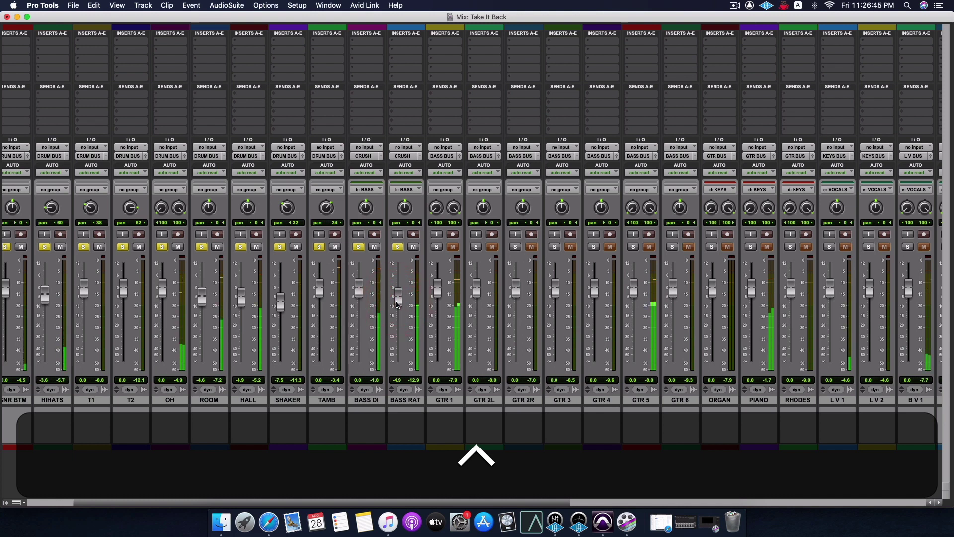
{"action": "left_click", "coordinate": [397, 300]}
{"action": "left_click", "coordinate": [397, 301]}
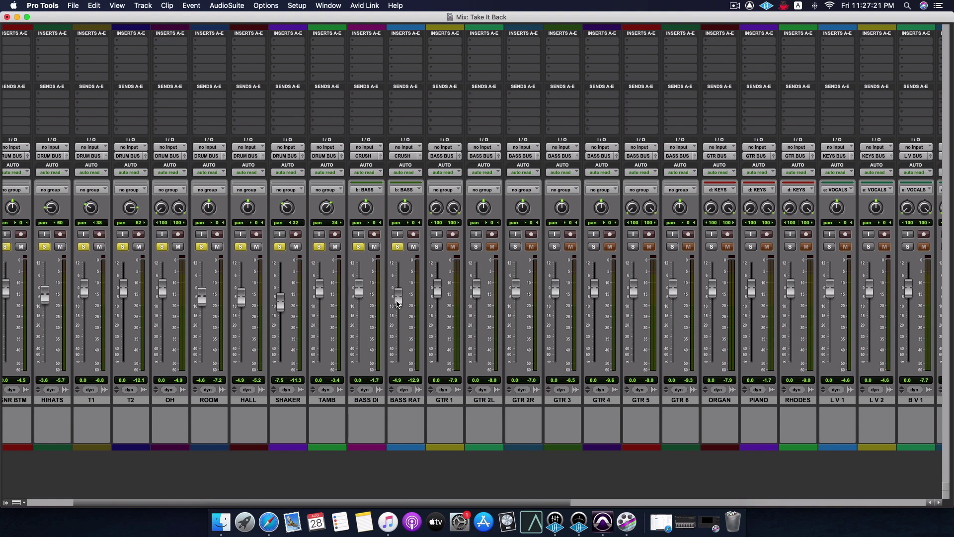
Add GTR 1 to the soloed tracks and lower its fader to -2.2 dB.
{"action": "scroll", "coordinate": [398, 304], "scroll_direction": "right", "scroll_amount": 3}
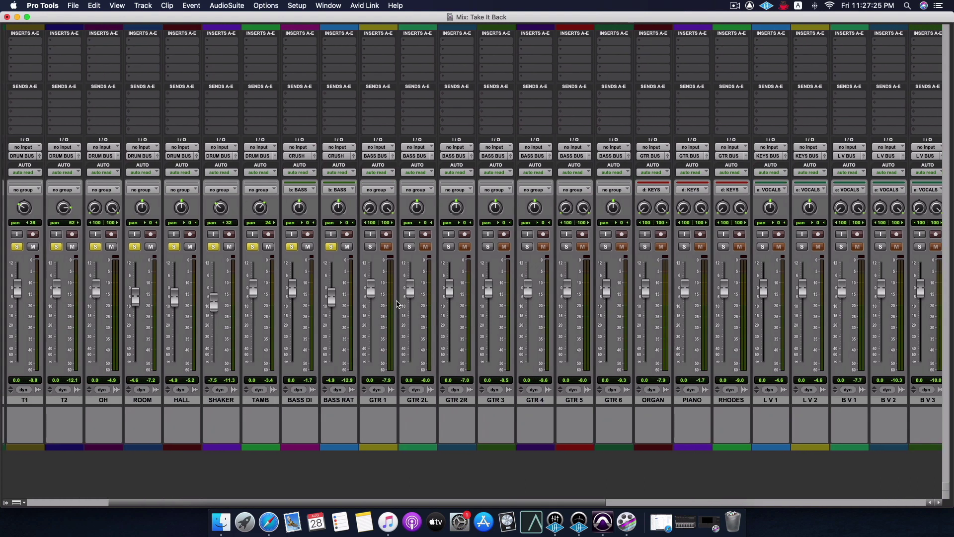
{"action": "left_click", "coordinate": [370, 246], "text": "ctrl"}
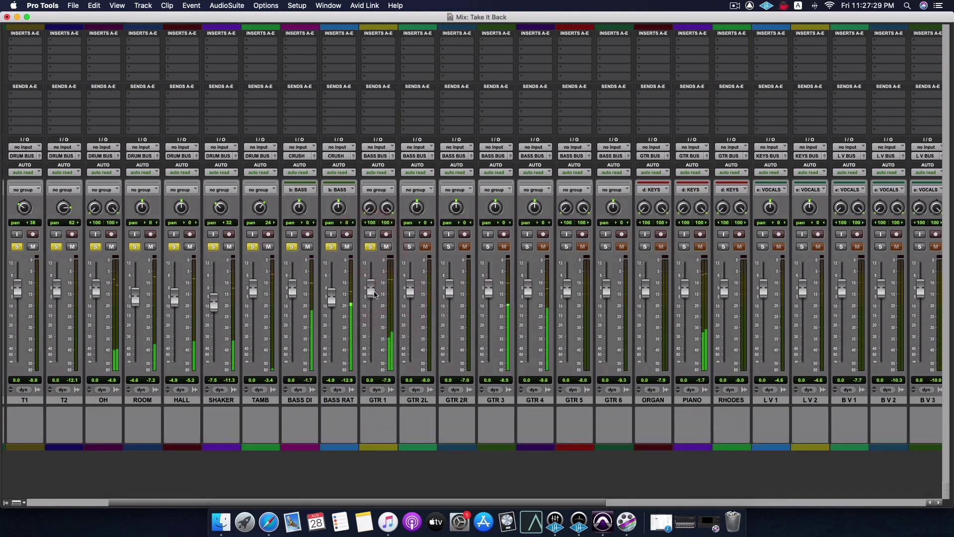
{"action": "mouse_move", "coordinate": [374, 294]}
{"action": "left_mouse_down"}
{"action": "mouse_move", "coordinate": [366, 401]}
{"action": "mouse_move", "coordinate": [365, 298]}
{"action": "left_mouse_up"}
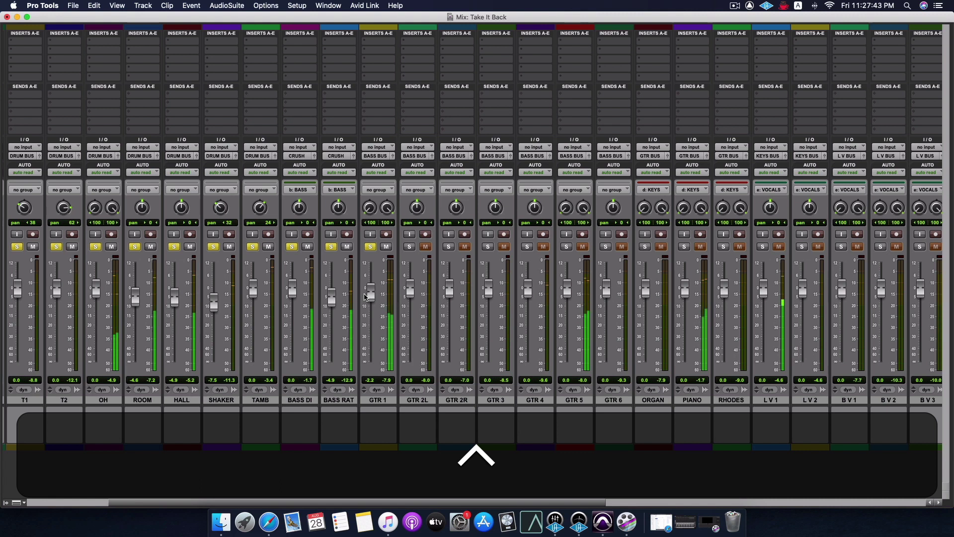
{"action": "left_click", "coordinate": [367, 294]}
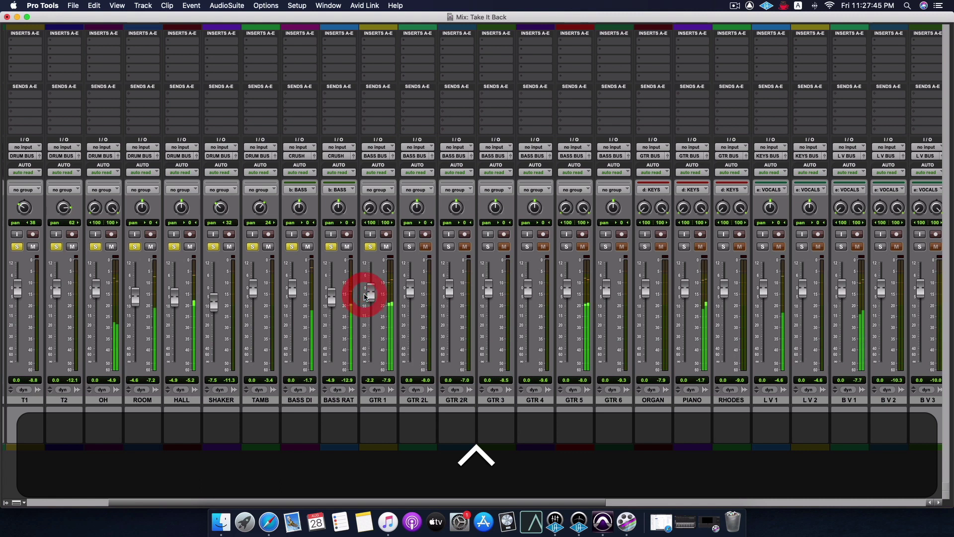
Rebalance bass against guitar by setting the BASS DI fader to -0.9 dB and the GTR 1 fader to -1.4 dB.
{"action": "left_click_drag", "start_coordinate": [294, 289], "coordinate": [295, 293]}
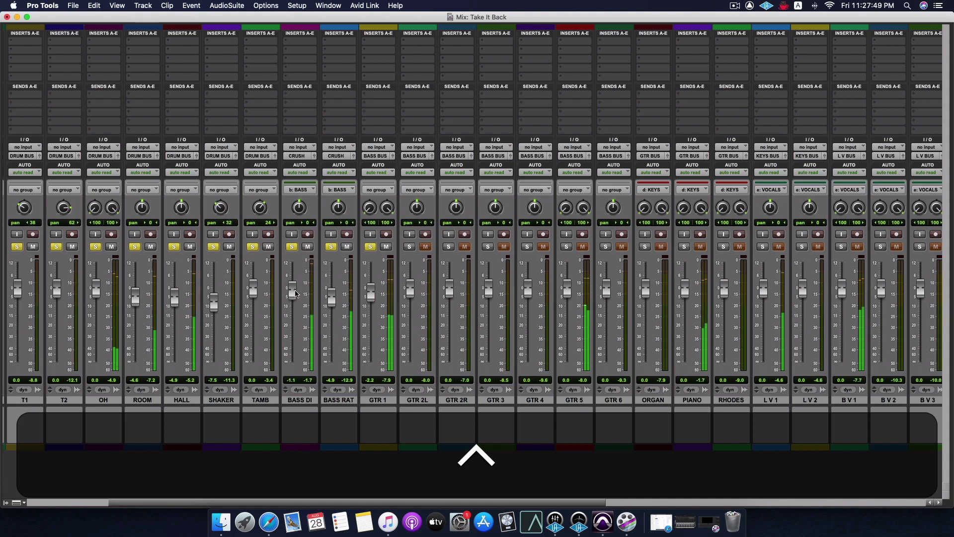
{"action": "left_click", "coordinate": [295, 293]}
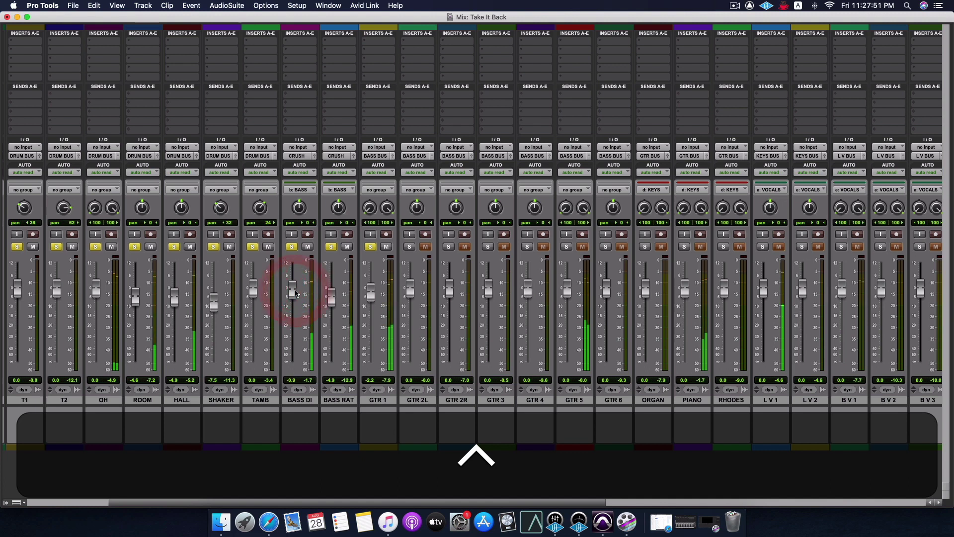
{"action": "left_click_drag", "start_coordinate": [370, 298], "coordinate": [372, 300]}
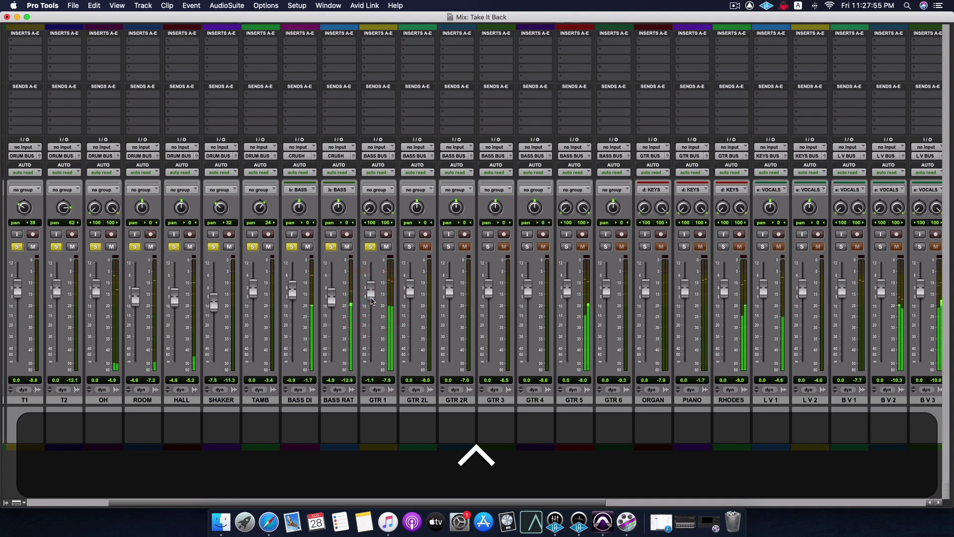
{"action": "left_click", "coordinate": [371, 300]}
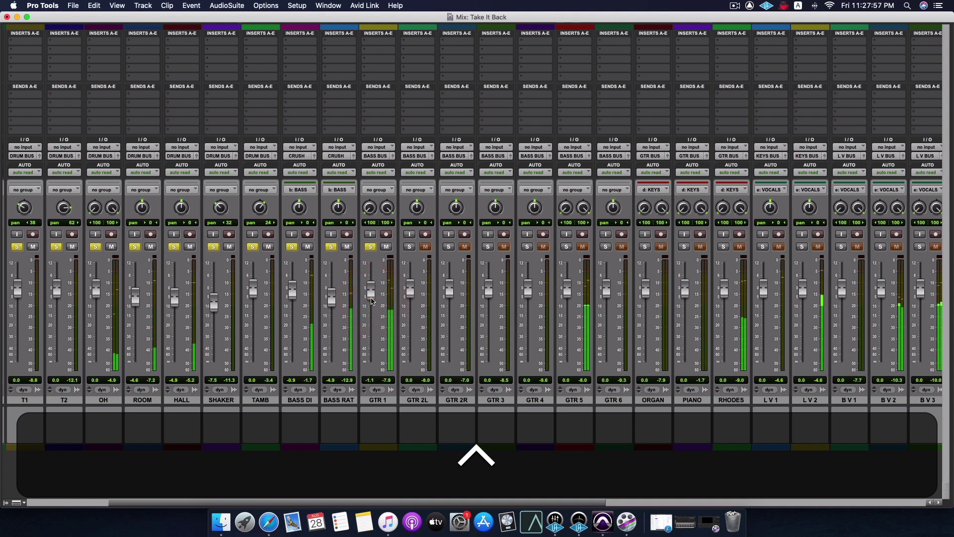
{"action": "left_click", "coordinate": [371, 300]}
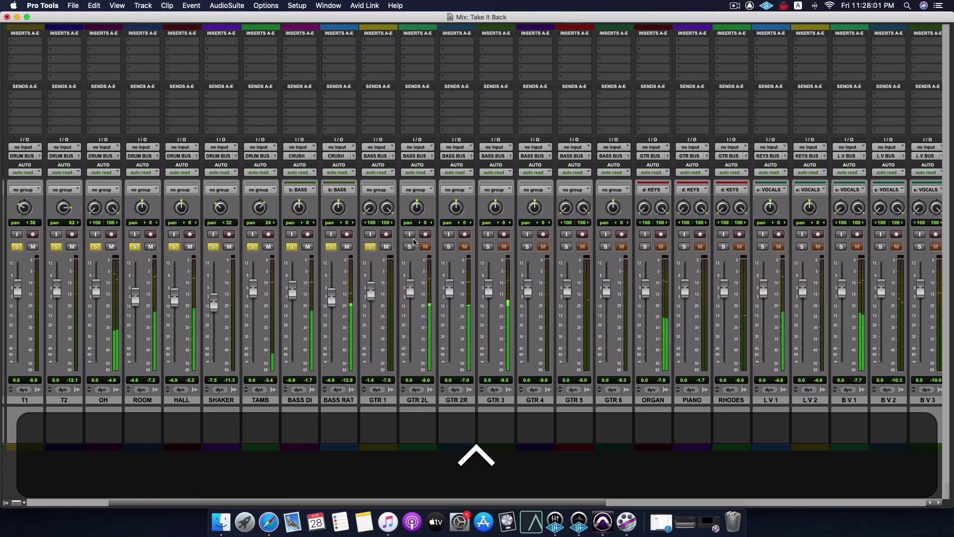
Solo GTR 2L and GTR 2R, pan them 100 left and 100 right, and lower both faders to -2.2 dB.
{"action": "left_click", "coordinate": [449, 246]}
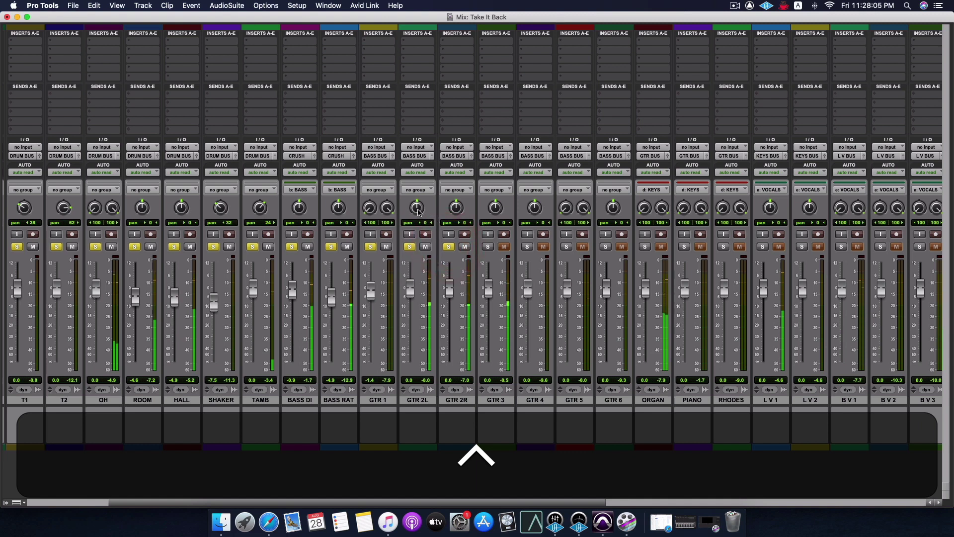
{"action": "left_click", "coordinate": [417, 300]}
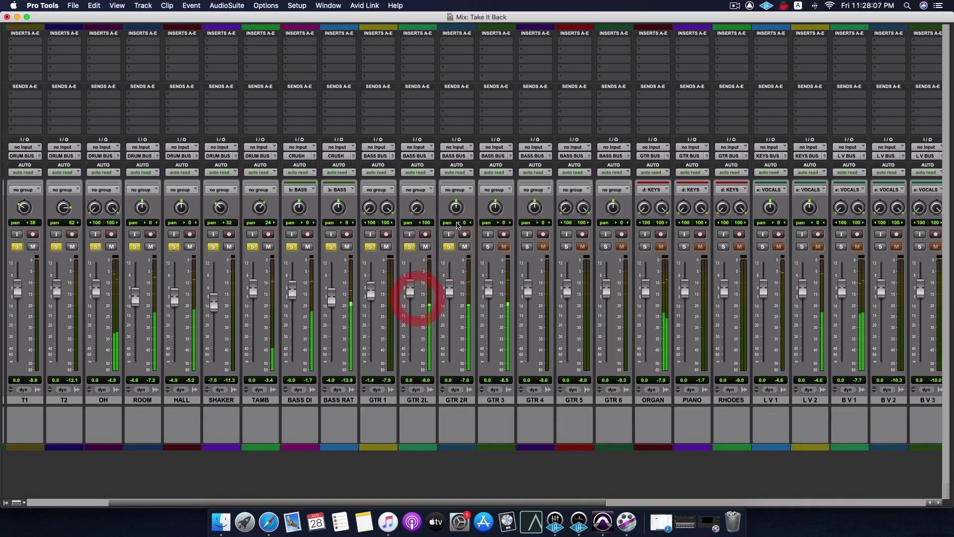
{"action": "left_click", "coordinate": [463, 97]}
{"action": "key", "text": "ctrl"}
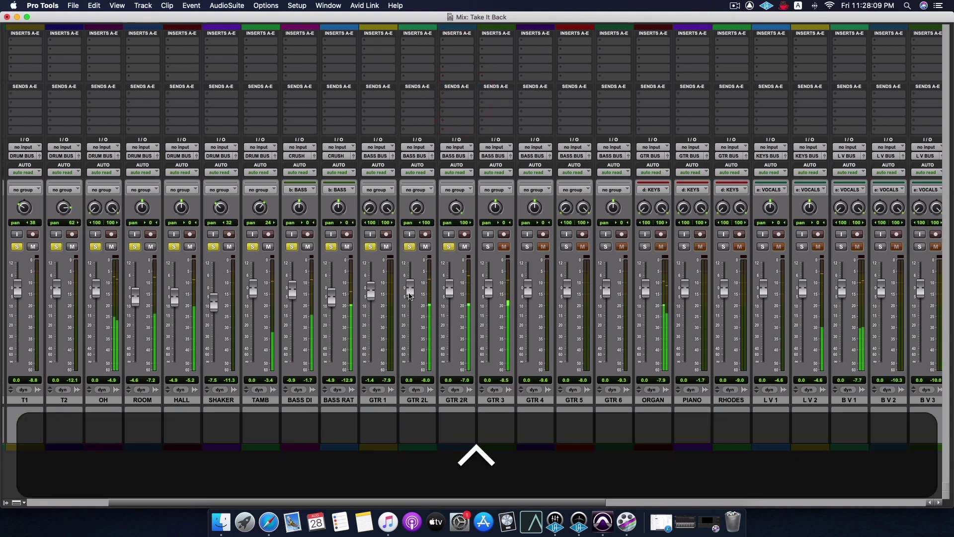
{"action": "mouse_move", "coordinate": [410, 297]}
{"action": "left_mouse_down"}
{"action": "mouse_move", "coordinate": [450, 299]}
{"action": "mouse_move", "coordinate": [407, 294]}
{"action": "left_mouse_up"}
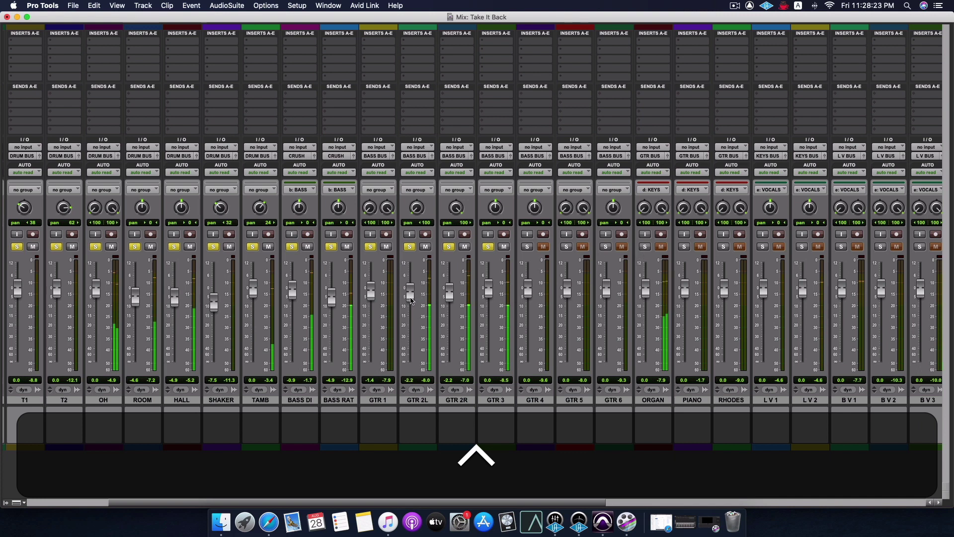
Raise the GTR 3 fader to +0.4 dB and add GTR 4 to the soloed tracks.
{"action": "left_click_drag", "start_coordinate": [489, 290], "coordinate": [488, 286]}
{"action": "left_click", "coordinate": [526, 247]}
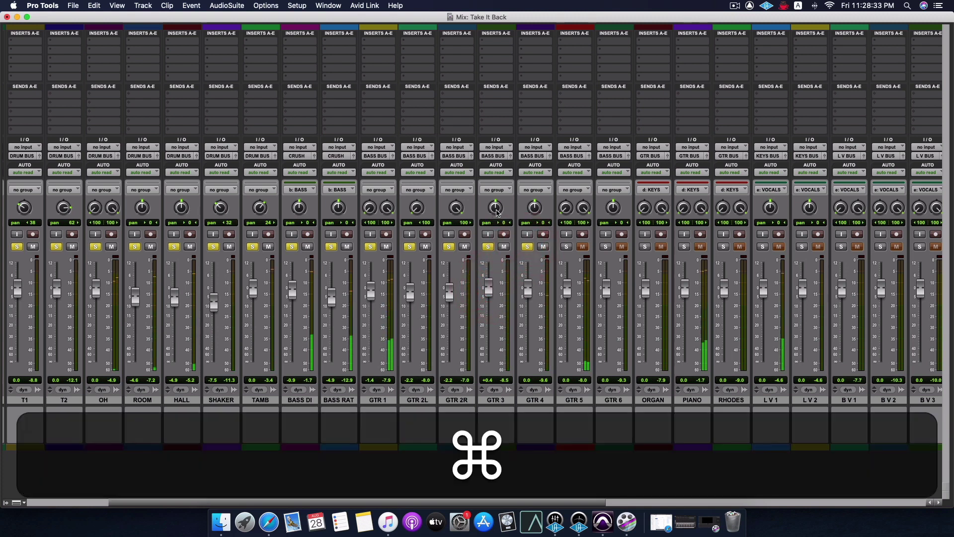
Start playback from 2|4|000 just before the INTRO marker in the edit window, and return to the mixer.
{"action": "key", "text": "super+equal"}
{"action": "left_click", "coordinate": [440, 75]}
{"action": "key", "text": "space"}
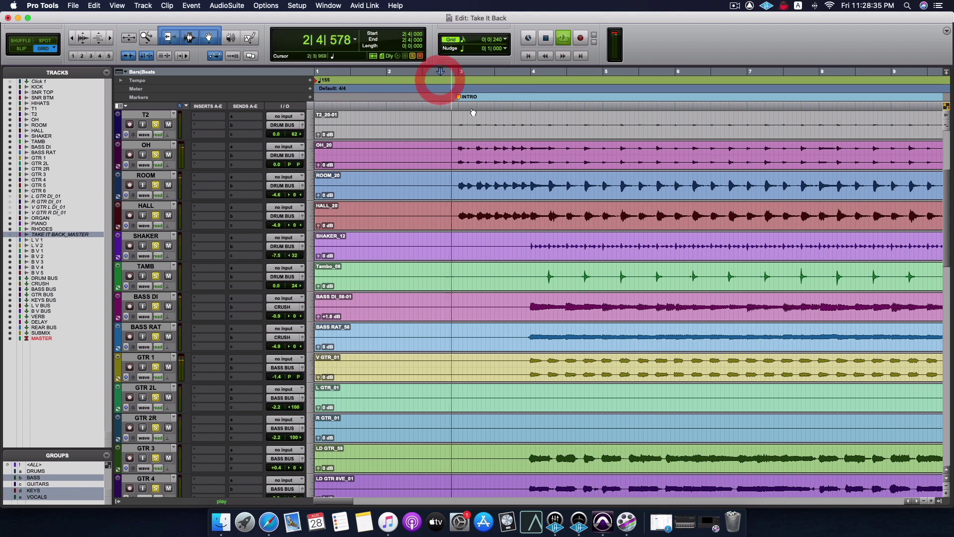
{"action": "scroll", "coordinate": [530, 307], "scroll_direction": "down", "scroll_amount": 10}
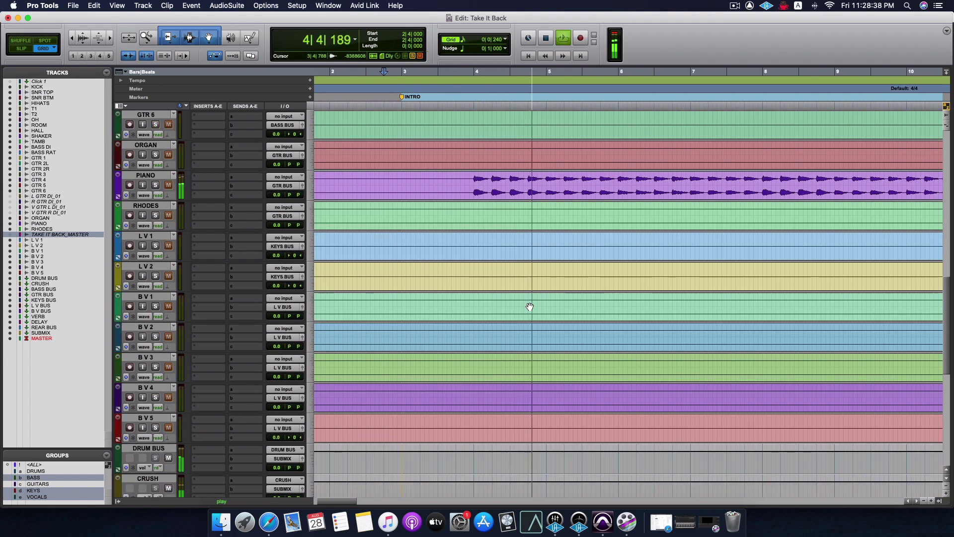
{"action": "left_click", "coordinate": [529, 307]}
{"action": "key", "text": "super+equal"}
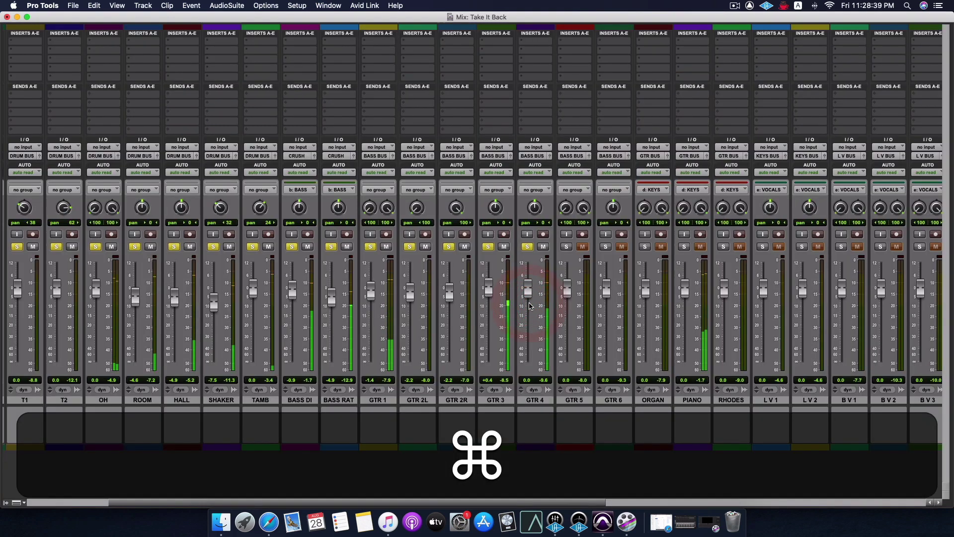
Pan GTR 3 59 left and GTR 4 64 right, and lower both faders to -2.7 dB.
{"action": "left_click_drag", "start_coordinate": [497, 222], "coordinate": [497, 249]}
{"action": "left_click_drag", "start_coordinate": [534, 207], "coordinate": [545, 154]}
{"action": "left_click", "coordinate": [495, 277]}
{"action": "left_click_drag", "start_coordinate": [496, 207], "coordinate": [533, 204]}
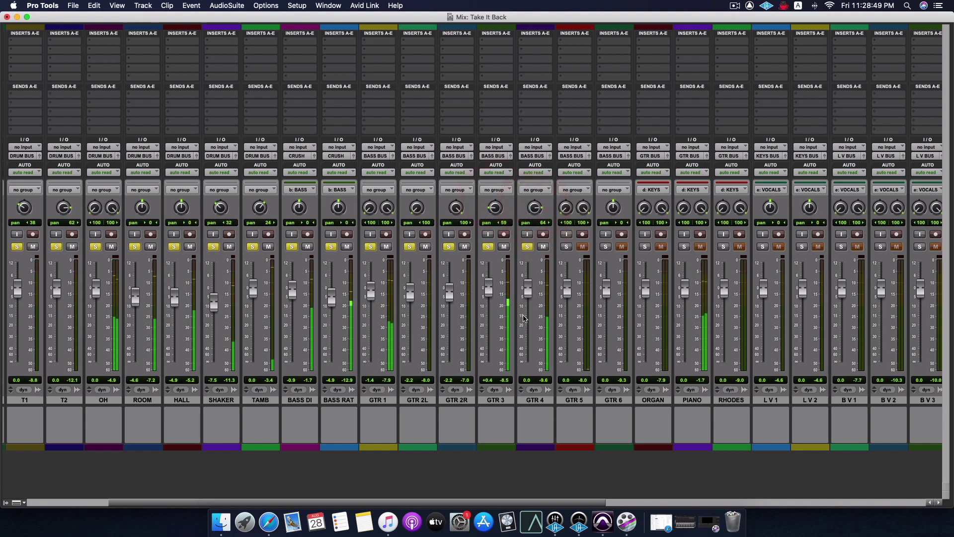
{"action": "left_click_drag", "start_coordinate": [490, 292], "coordinate": [530, 302]}
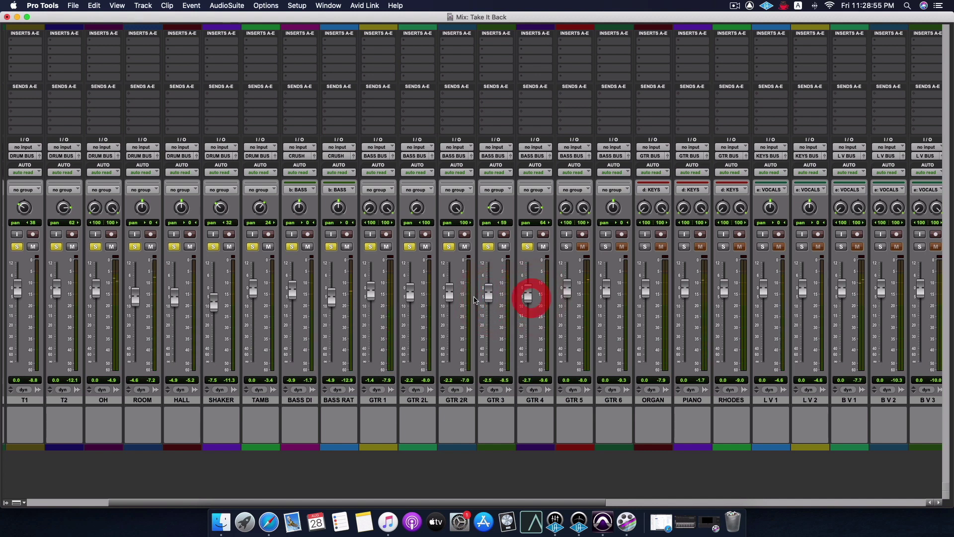
{"action": "left_click", "coordinate": [487, 298]}
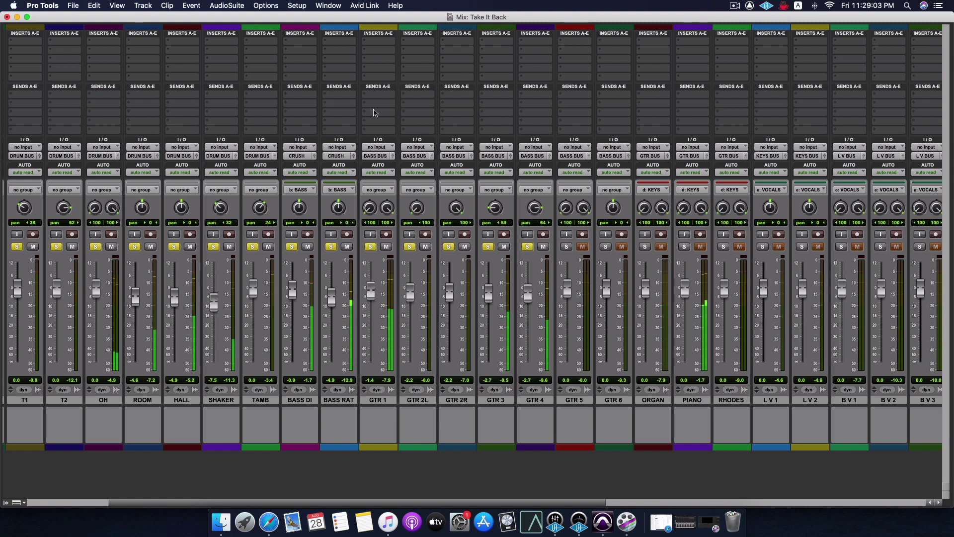
Open the Memory Locations window and move it below the channel strips, clear of the faders.
{"action": "left_click", "coordinate": [328, 5]}
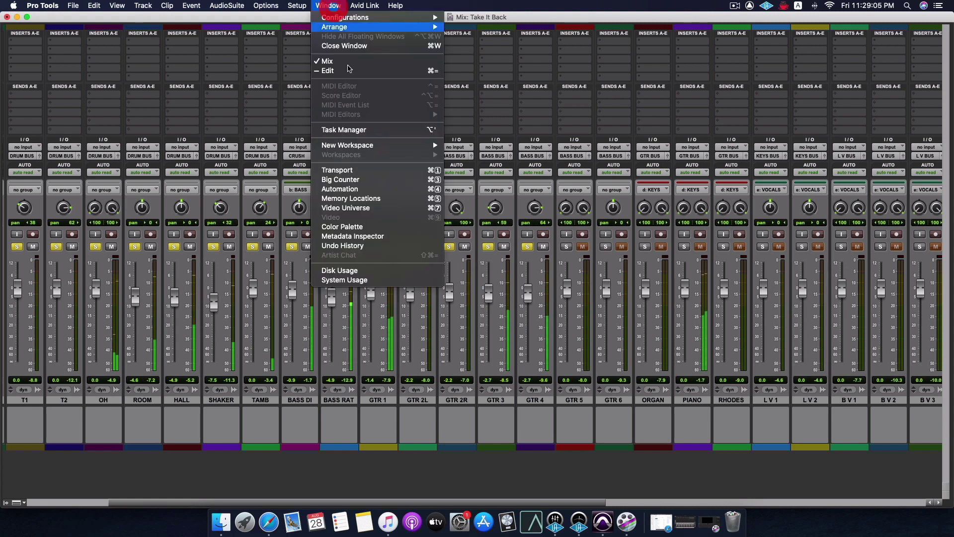
{"action": "left_click", "coordinate": [357, 200]}
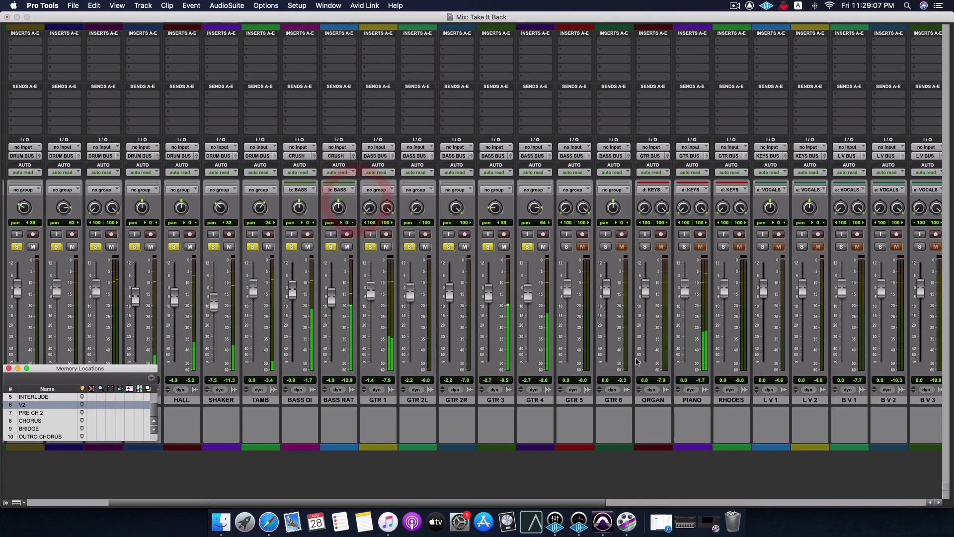
{"action": "left_click_drag", "start_coordinate": [124, 367], "coordinate": [200, 406]}
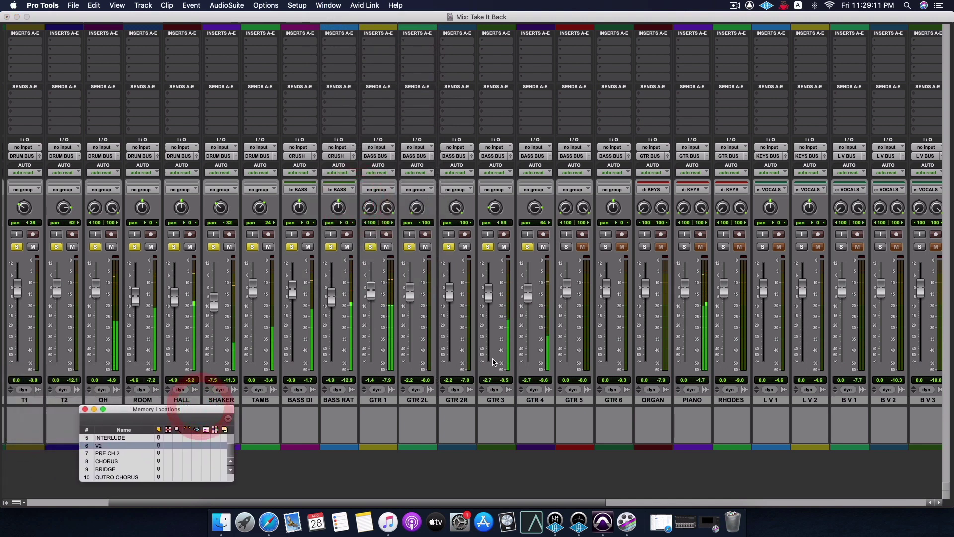
Add GTR 5 to the soloed tracks and lower its fader to -7.8 dB.
{"action": "scroll", "coordinate": [497, 361], "scroll_direction": "right", "scroll_amount": 6}
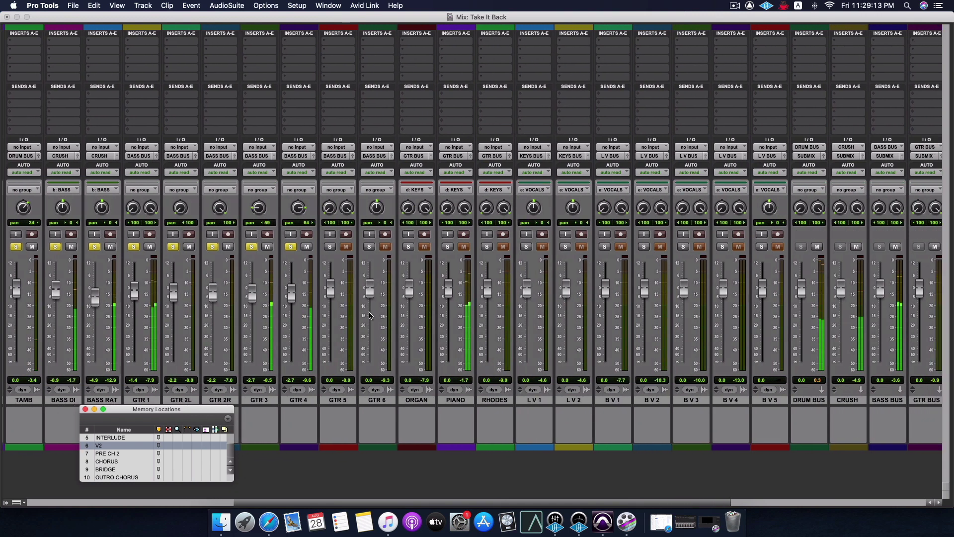
{"action": "scroll", "coordinate": [230, 289], "scroll_direction": "left", "scroll_amount": 8}
{"action": "scroll", "coordinate": [230, 288], "scroll_direction": "right", "scroll_amount": 3}
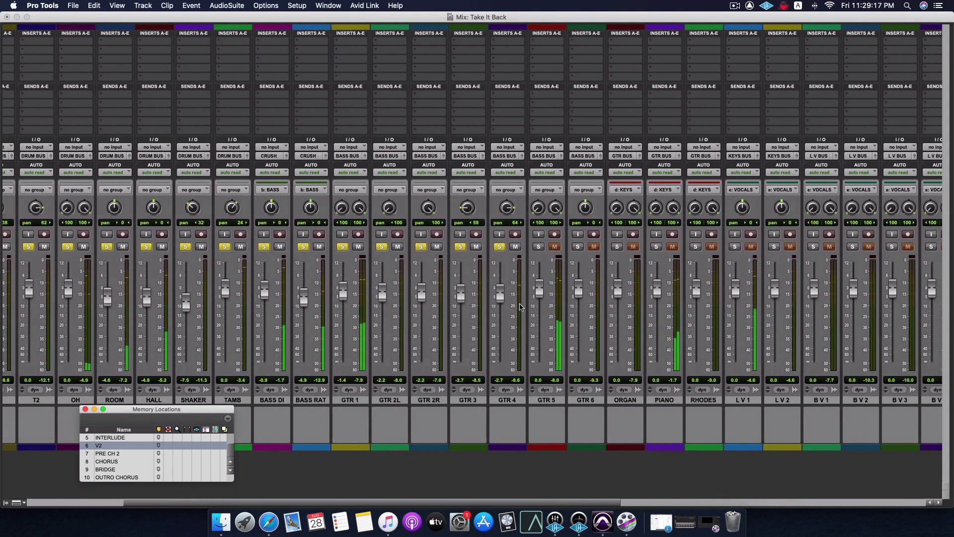
{"action": "left_click", "coordinate": [539, 247]}
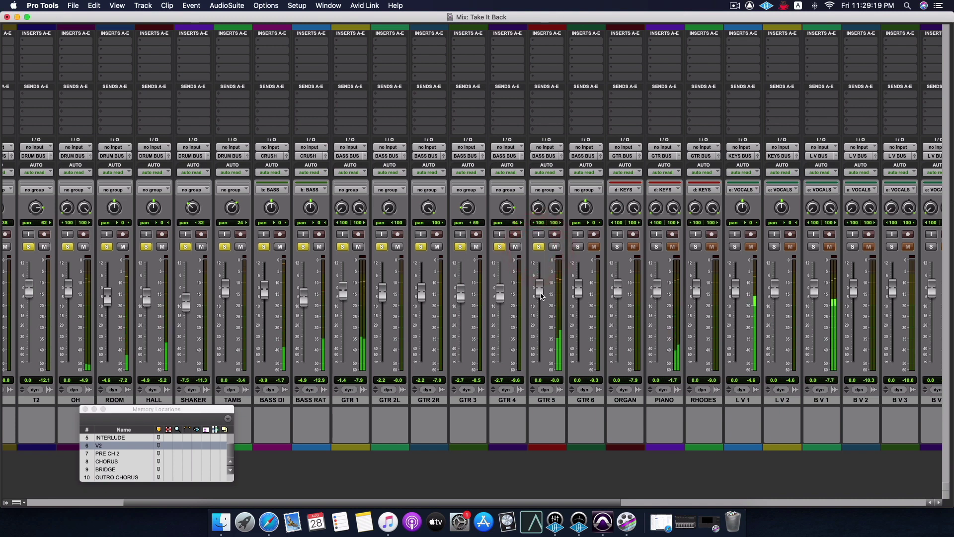
{"action": "left_click_drag", "start_coordinate": [540, 295], "coordinate": [541, 306]}
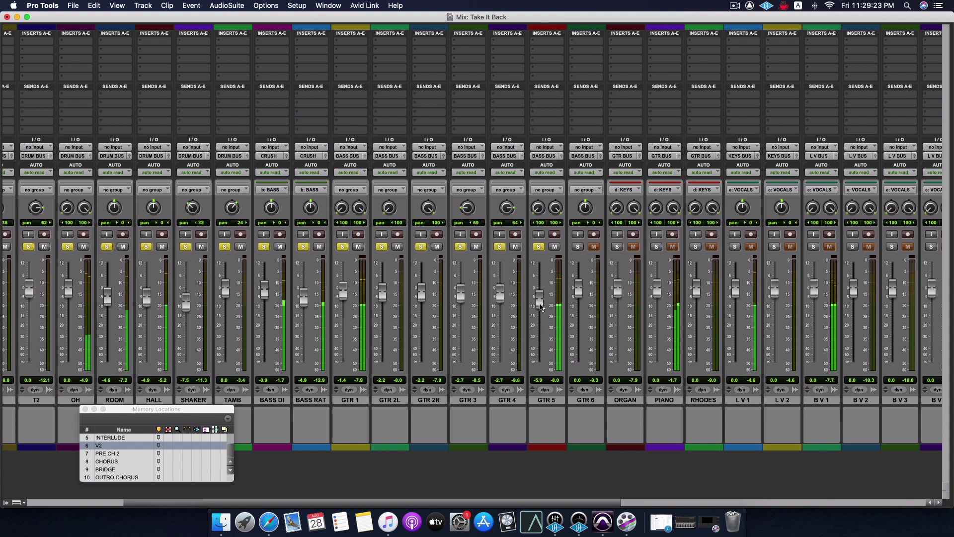
{"action": "left_click_drag", "start_coordinate": [541, 307], "coordinate": [541, 310]}
{"action": "left_click", "coordinate": [599, 282]}
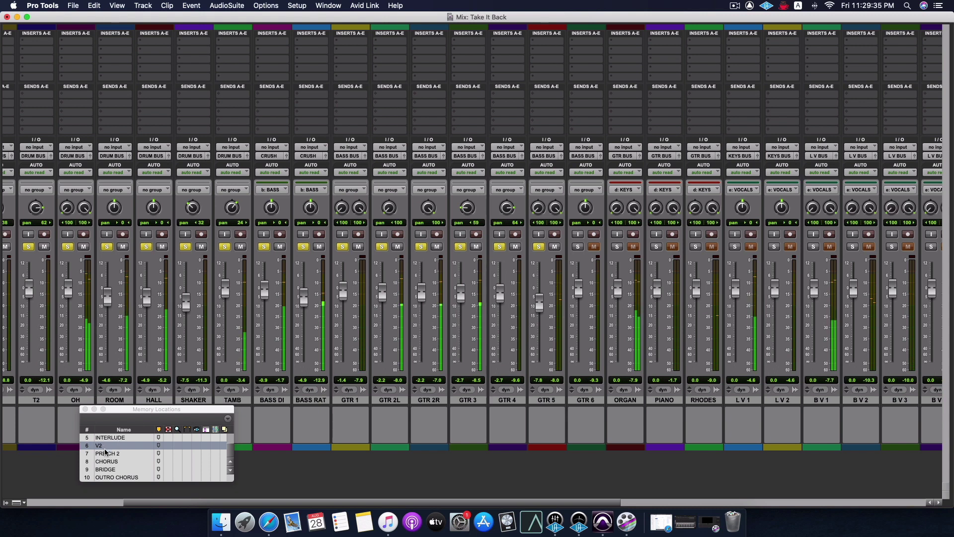
Jump playback to the PRE CH memory location and solo the ORGAN, PIANO and RHODES tracks.
{"action": "scroll", "coordinate": [109, 445], "scroll_direction": "up", "scroll_amount": 1}
{"action": "scroll", "coordinate": [109, 445], "scroll_direction": "up", "scroll_amount": 2}
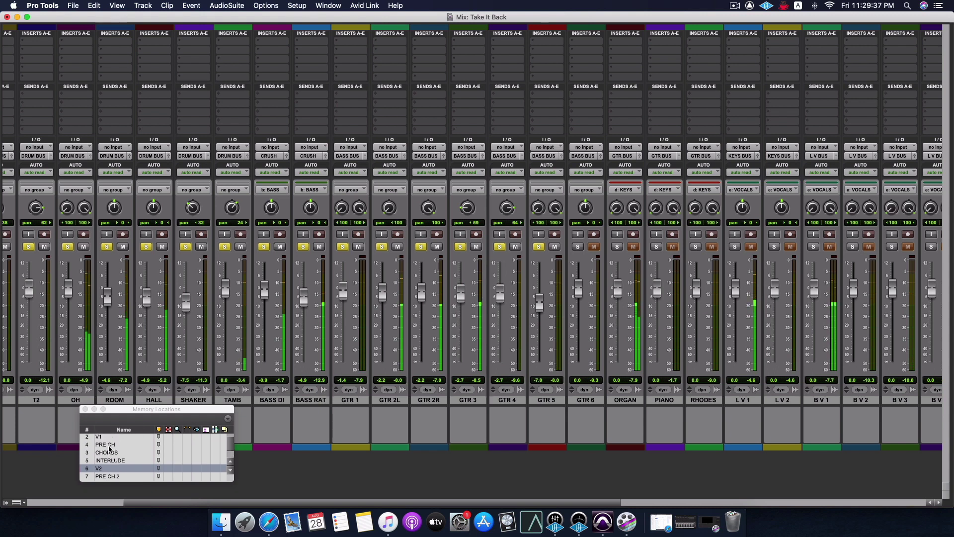
{"action": "left_click", "coordinate": [109, 445]}
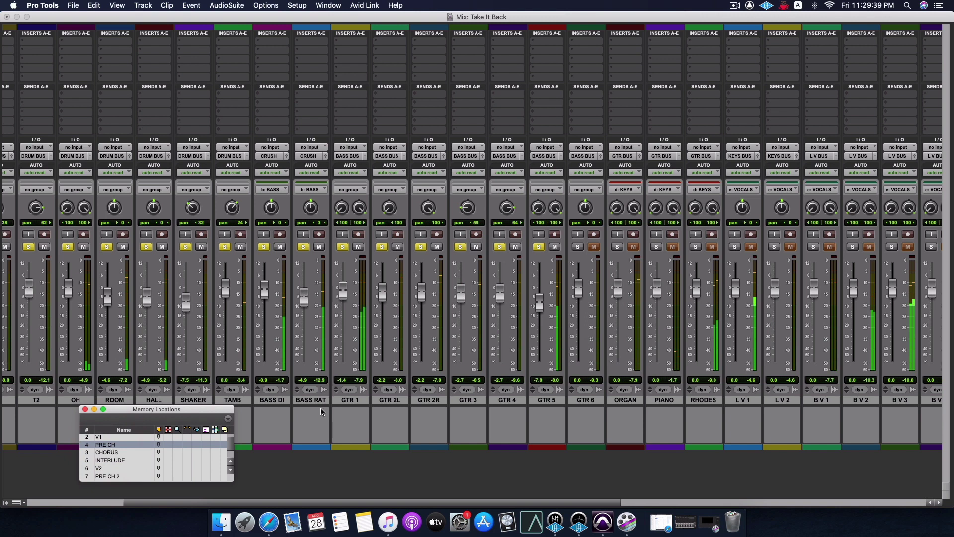
{"action": "left_click_drag", "start_coordinate": [617, 246], "coordinate": [696, 247]}
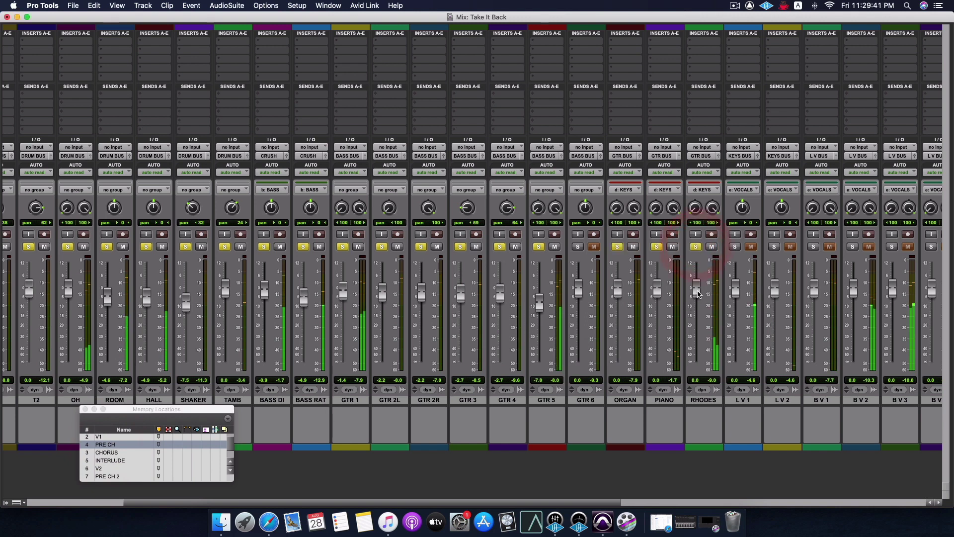
Lower the RHODES fader to -4.9 dB and ORGAN to -5.7 dB, and replay from the PRE CH memory location.
{"action": "left_click_drag", "start_coordinate": [698, 293], "coordinate": [698, 306]}
{"action": "left_click_drag", "start_coordinate": [616, 297], "coordinate": [616, 303]}
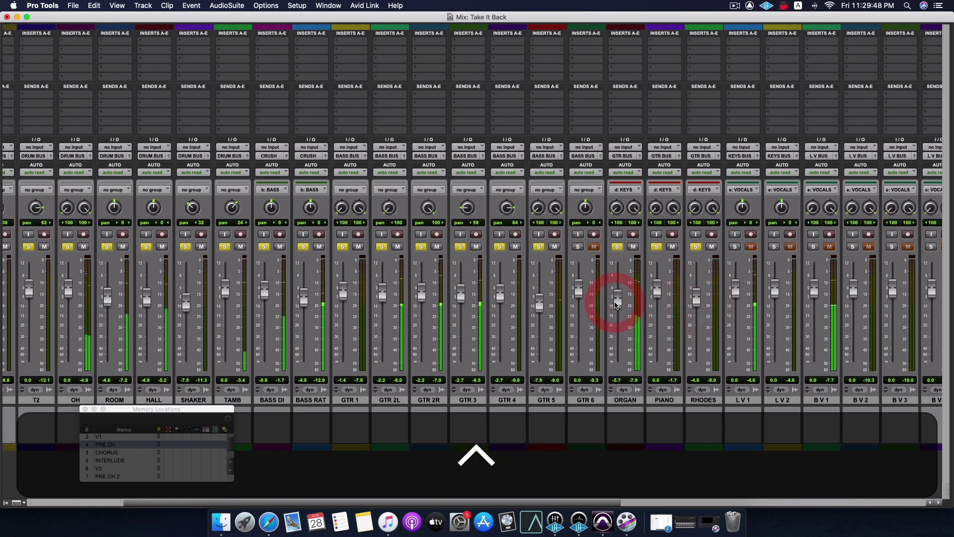
{"action": "double_click", "coordinate": [107, 443]}
{"action": "left_click", "coordinate": [512, 350]}
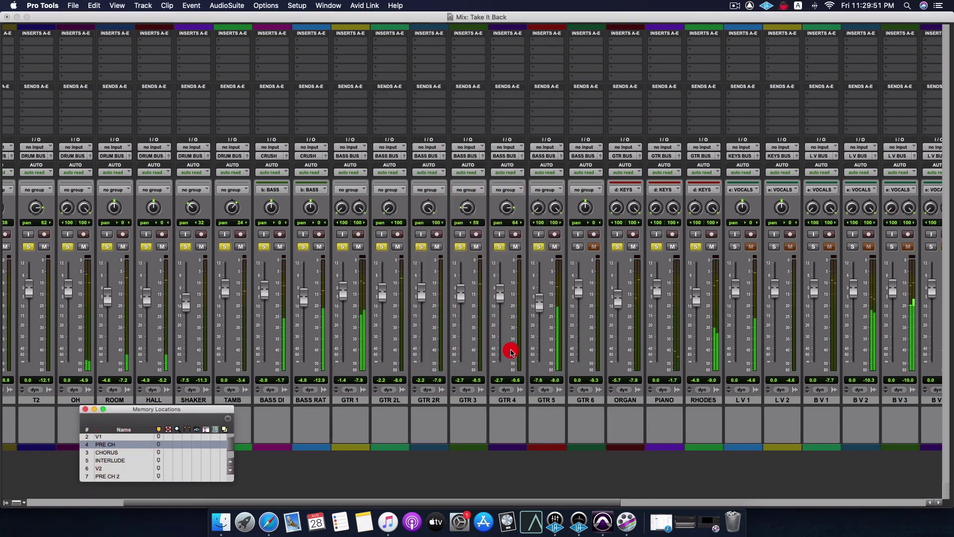
Lower the ORGAN fader to -6.2 dB and, playing from the V1 memory location, the PIANO fader to -5.2 dB.
{"action": "left_click_drag", "start_coordinate": [698, 308], "coordinate": [699, 307]}
{"action": "left_click_drag", "start_coordinate": [616, 300], "coordinate": [617, 304]}
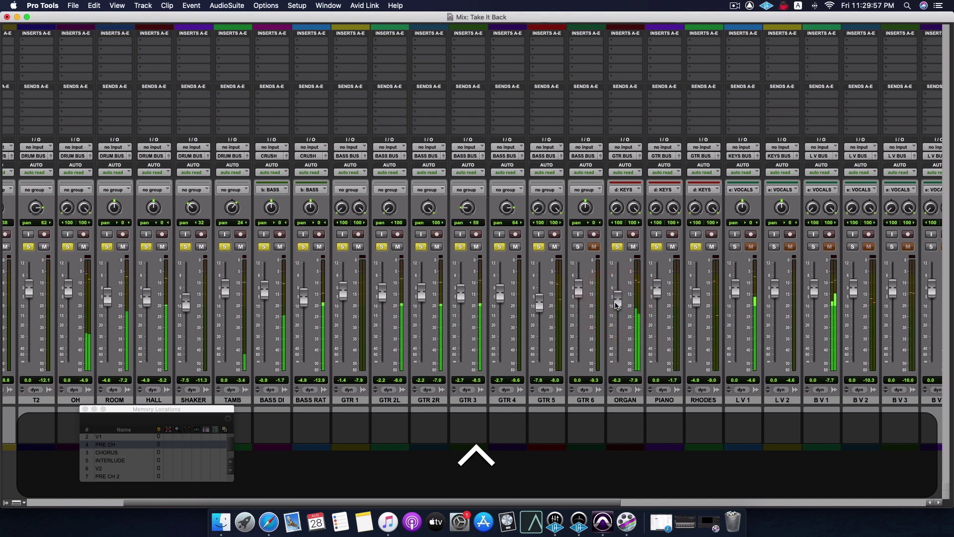
{"action": "left_click", "coordinate": [107, 444]}
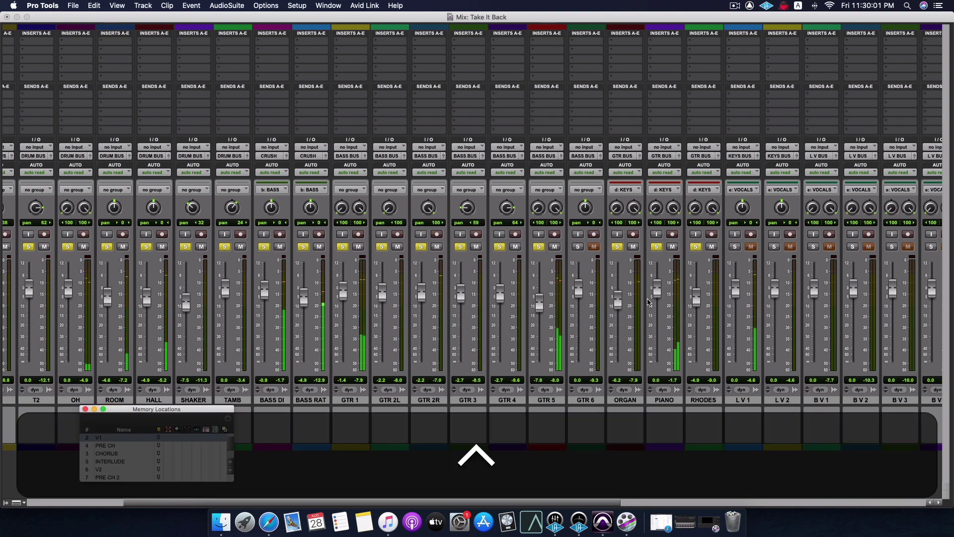
{"action": "left_click_drag", "start_coordinate": [655, 296], "coordinate": [654, 299]}
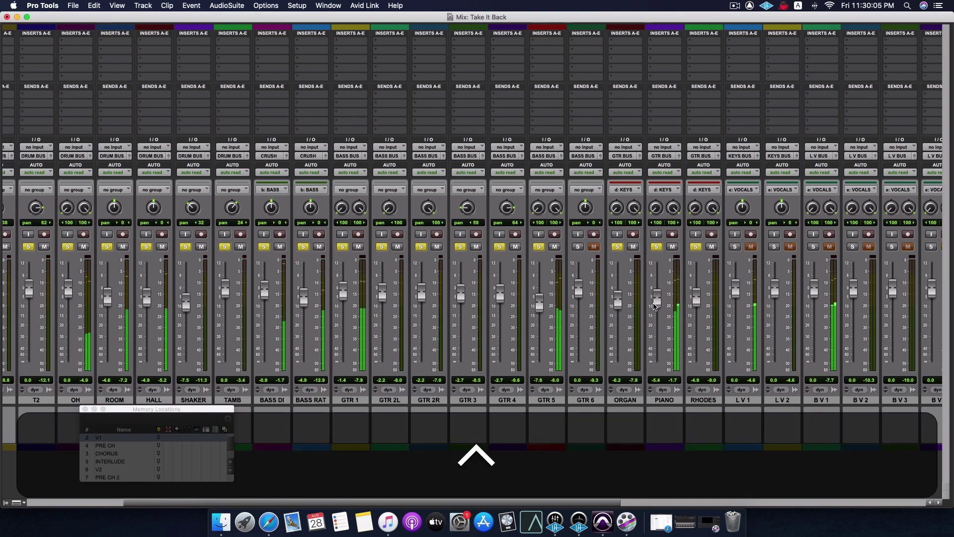
{"action": "left_click", "coordinate": [655, 301]}
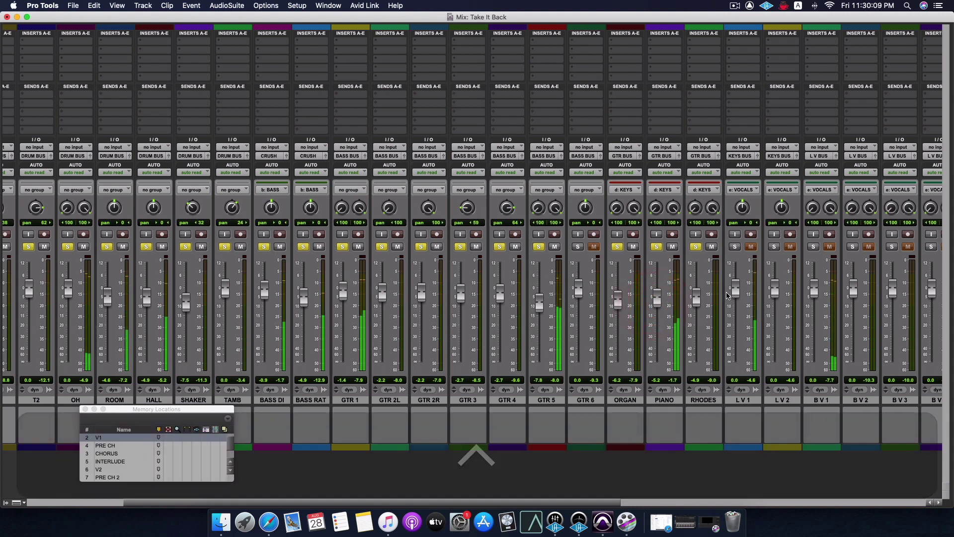
Solo GTR 6 and start playback just before the BRIDGE marker in the Edit window.
{"action": "scroll", "coordinate": [530, 328], "scroll_direction": "right", "scroll_amount": 5}
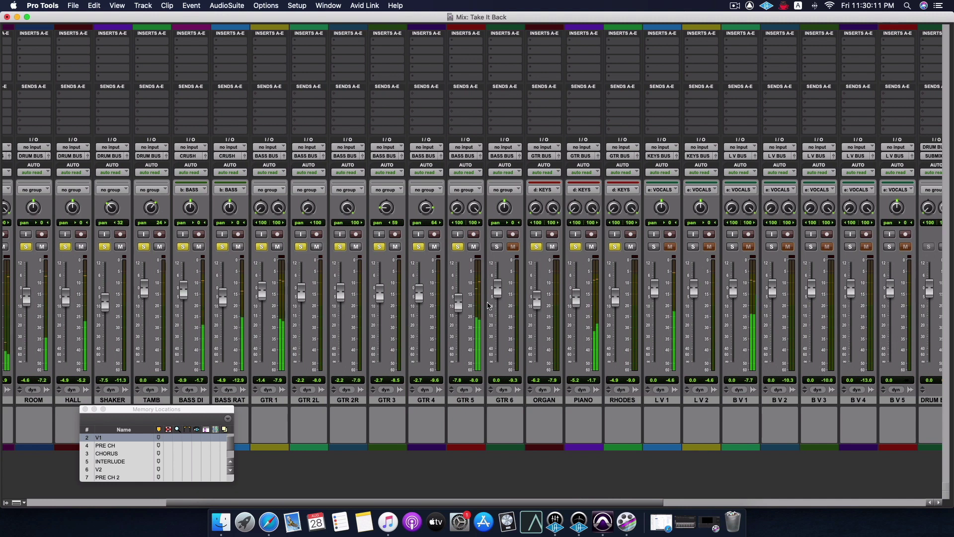
{"action": "left_click", "coordinate": [498, 247]}
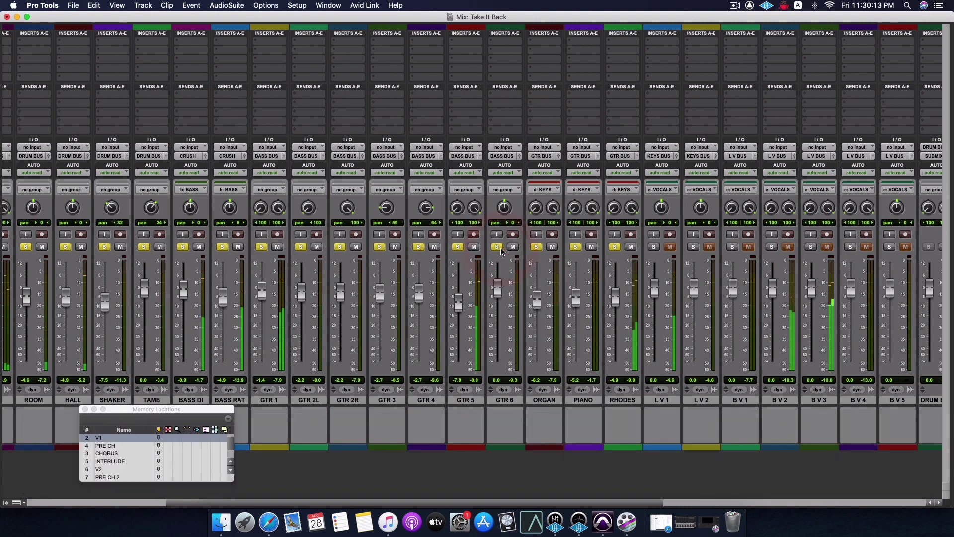
{"action": "key", "text": "super+equal"}
{"action": "key", "text": "space"}
{"action": "scroll", "coordinate": [501, 252], "scroll_direction": "down", "scroll_amount": 10}
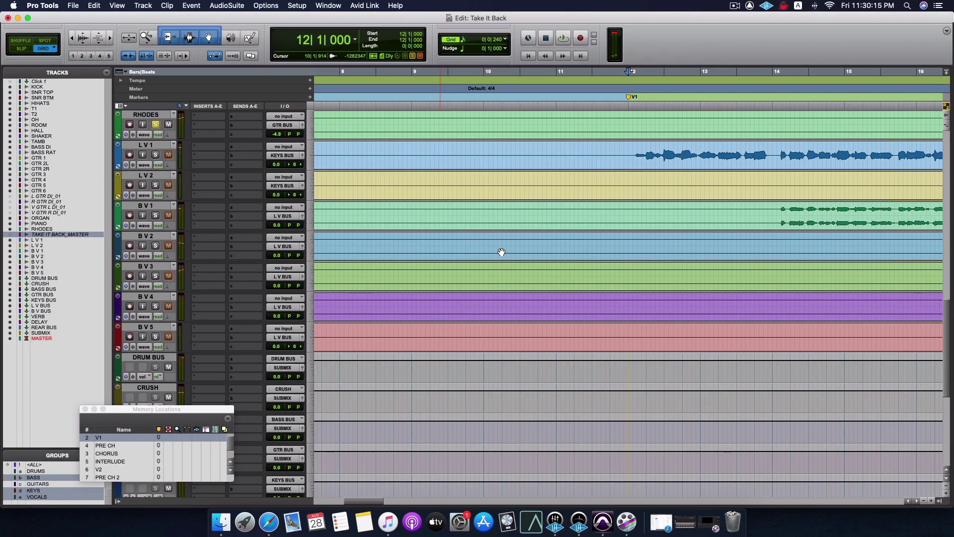
{"action": "scroll", "coordinate": [502, 252], "scroll_direction": "up", "scroll_amount": 10}
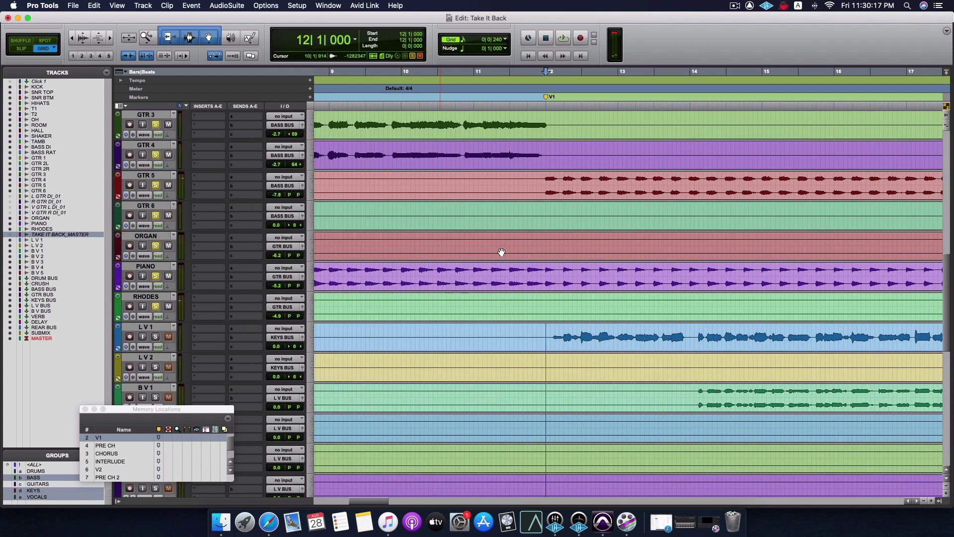
{"action": "scroll", "coordinate": [502, 252], "scroll_direction": "right", "scroll_amount": 10}
{"action": "scroll", "coordinate": [501, 252], "scroll_direction": "right", "scroll_amount": 4}
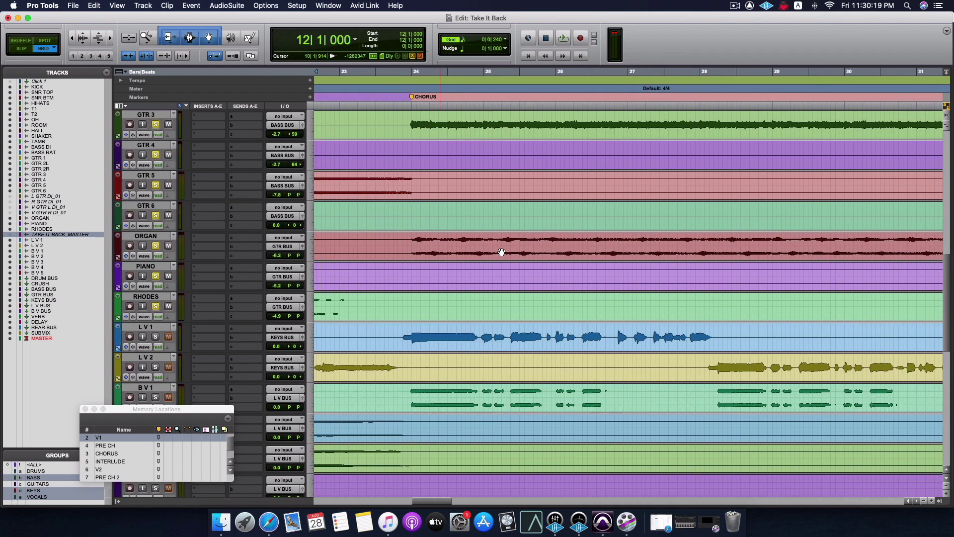
{"action": "scroll", "coordinate": [502, 252], "scroll_direction": "right", "scroll_amount": 20}
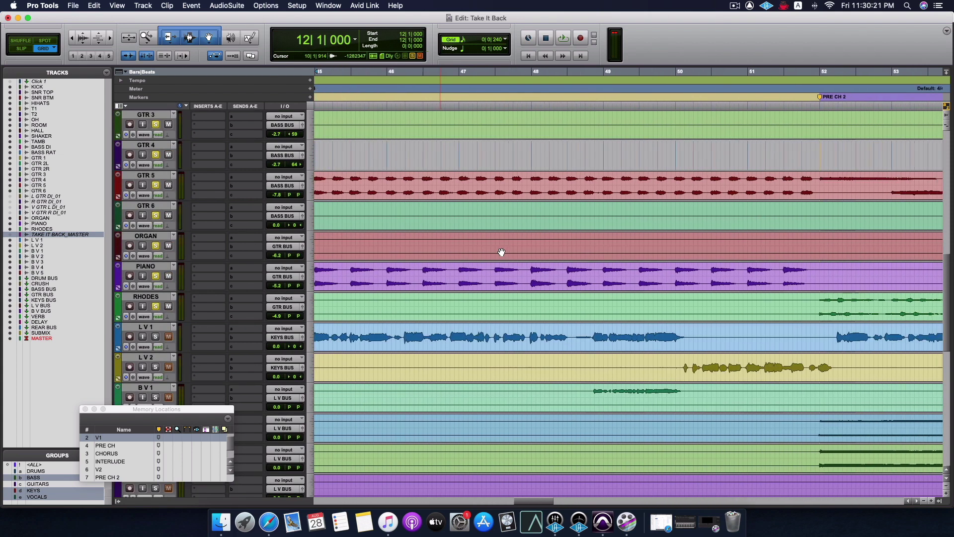
{"action": "scroll", "coordinate": [501, 252], "scroll_direction": "right", "scroll_amount": 9}
{"action": "scroll", "coordinate": [501, 252], "scroll_direction": "up", "scroll_amount": 1}
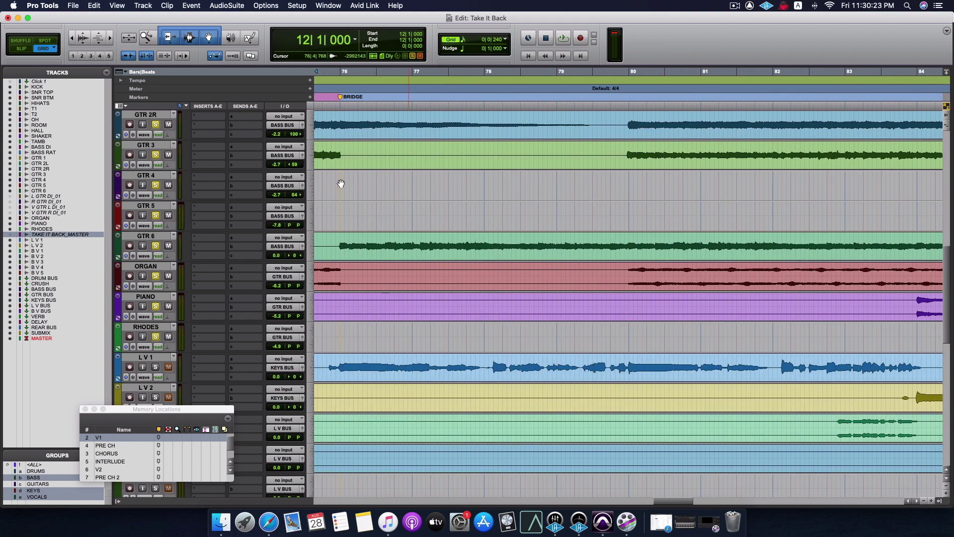
{"action": "left_click", "coordinate": [330, 91]}
{"action": "key", "text": "space"}
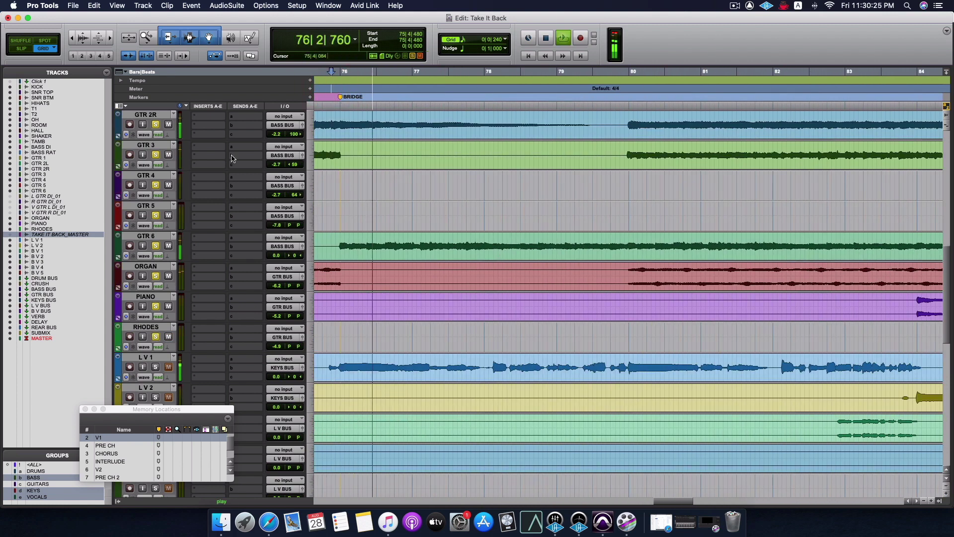
Select the GTR 6 track and set its fader to -0.1 dB in the Mix window during the bridge.
{"action": "left_click", "coordinate": [155, 238]}
{"action": "key", "text": "super+equal"}
{"action": "key", "text": "ctrl"}
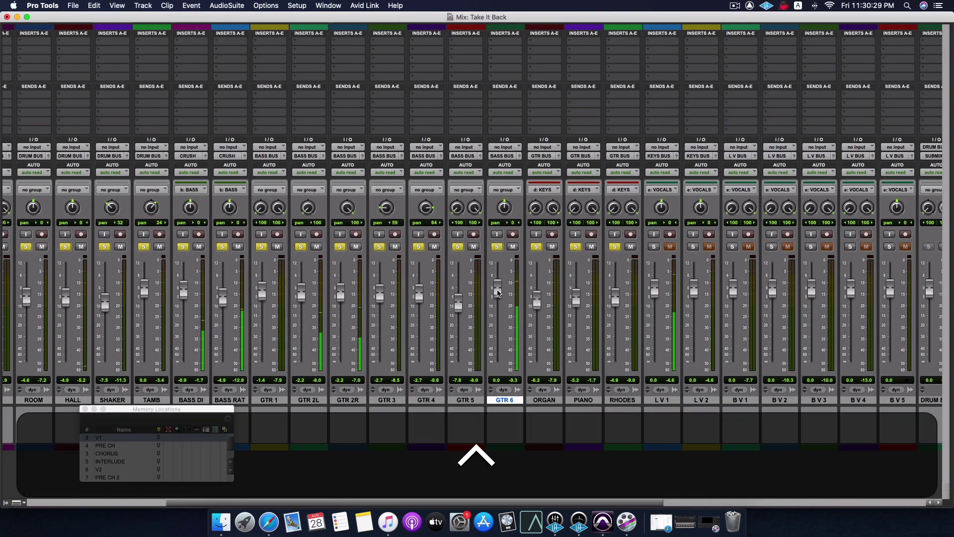
{"action": "scroll", "coordinate": [497, 294], "scroll_direction": "up", "scroll_amount": 2}
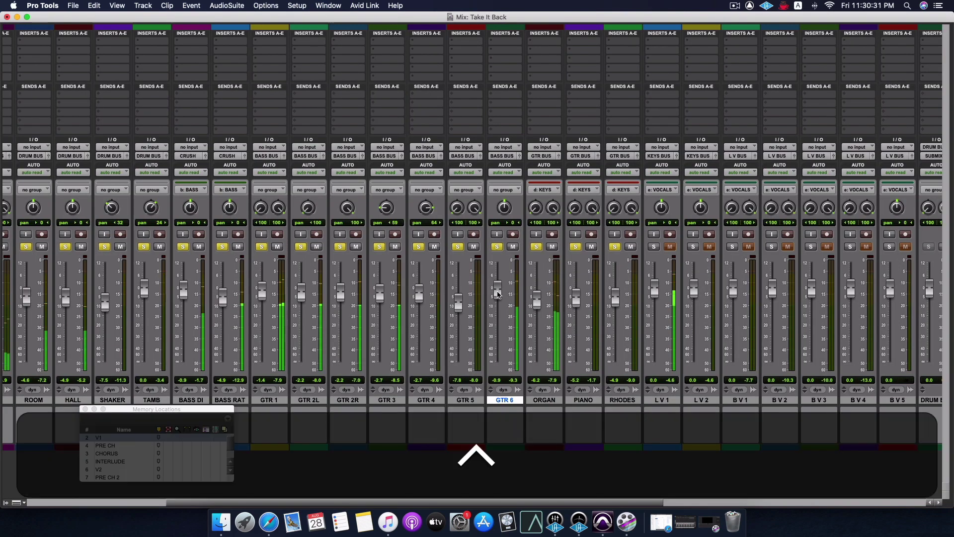
{"action": "left_click", "coordinate": [498, 293]}
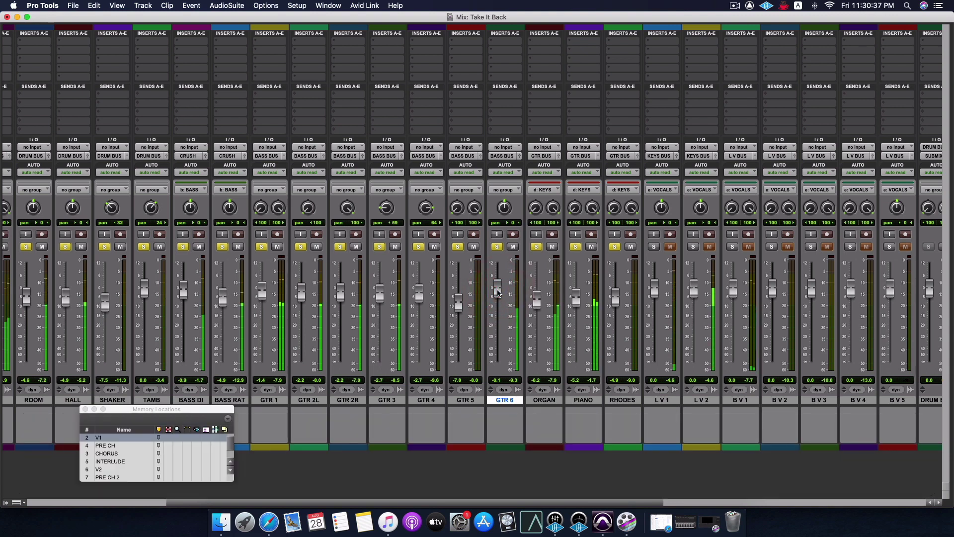
Examine the guitar, keys and drum tracks around the OUTRO CHORUS marker in the Edit window during playback.
{"action": "key", "text": "super+equal"}
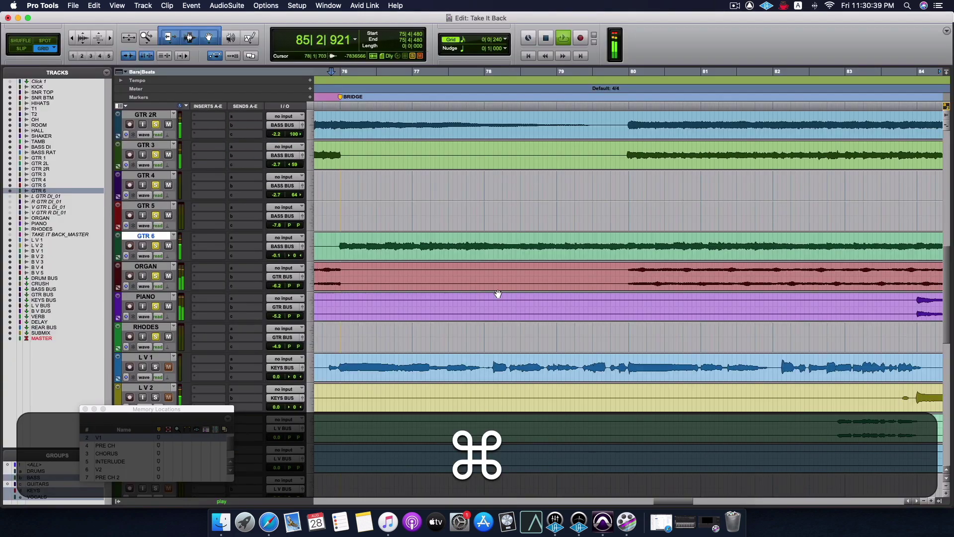
{"action": "scroll", "coordinate": [497, 293], "scroll_direction": "right", "scroll_amount": 20}
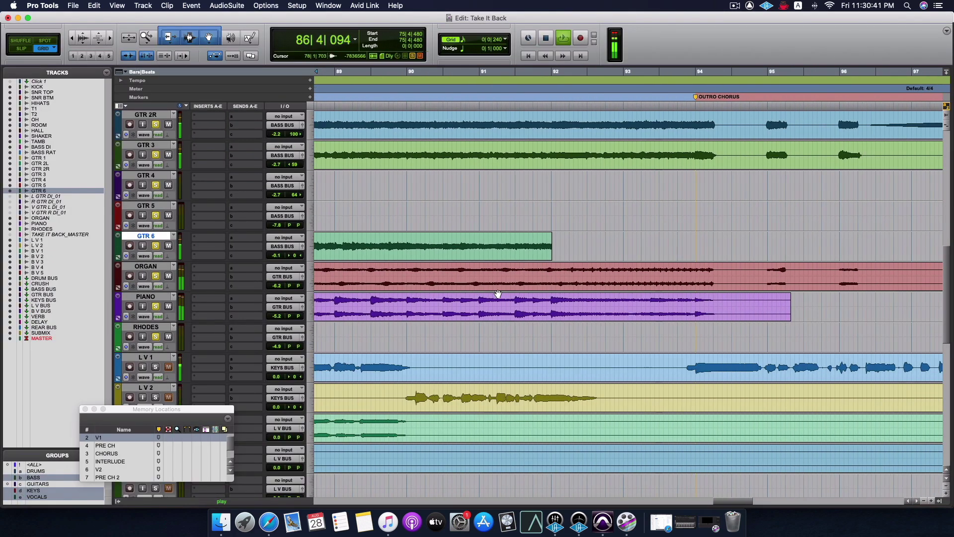
{"action": "scroll", "coordinate": [498, 294], "scroll_direction": "right", "scroll_amount": 13}
{"action": "key", "text": "alt+a"}
{"action": "key", "text": "super+bracketright"}
{"action": "key", "text": "super+bracketright"}
{"action": "key", "text": "super+bracketright"}
{"action": "key", "text": "super+bracketright"}
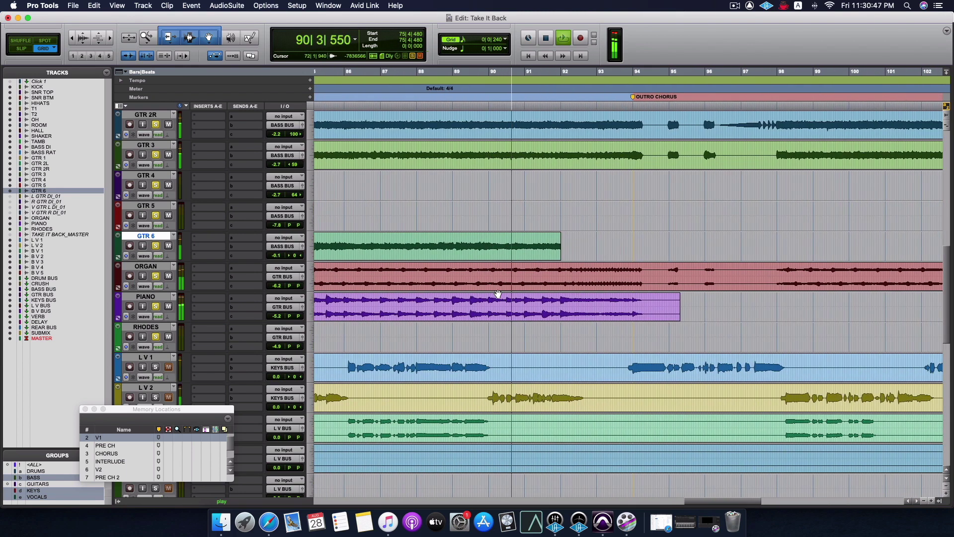
{"action": "scroll", "coordinate": [498, 294], "scroll_direction": "right", "scroll_amount": 3}
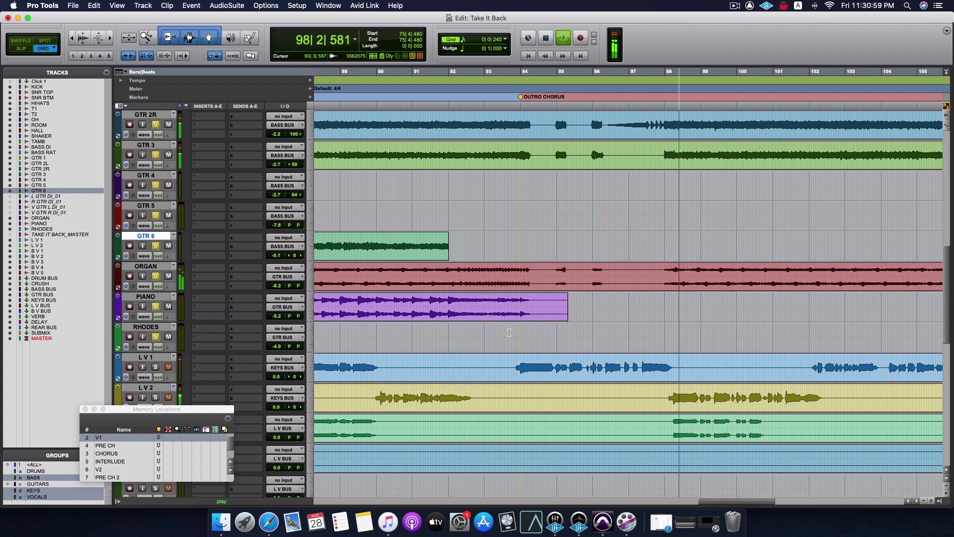
{"action": "scroll", "coordinate": [509, 333], "scroll_direction": "down", "scroll_amount": 2}
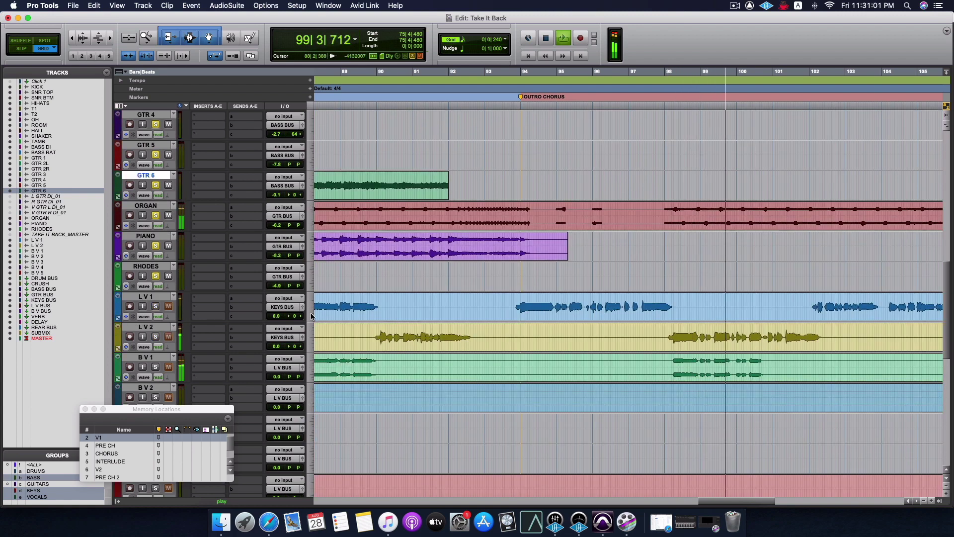
{"action": "scroll", "coordinate": [400, 271], "scroll_direction": "up", "scroll_amount": 15}
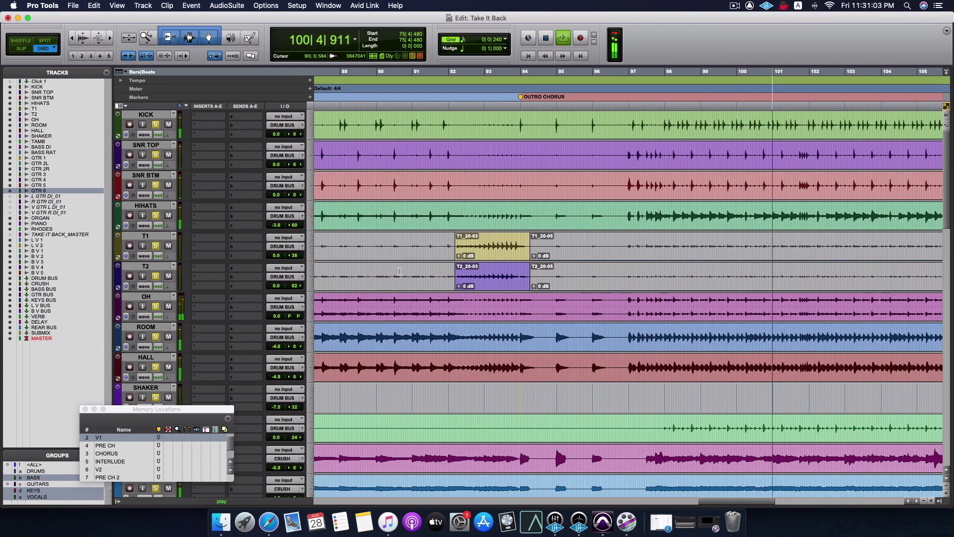
{"action": "scroll", "coordinate": [399, 271], "scroll_direction": "down", "scroll_amount": 15}
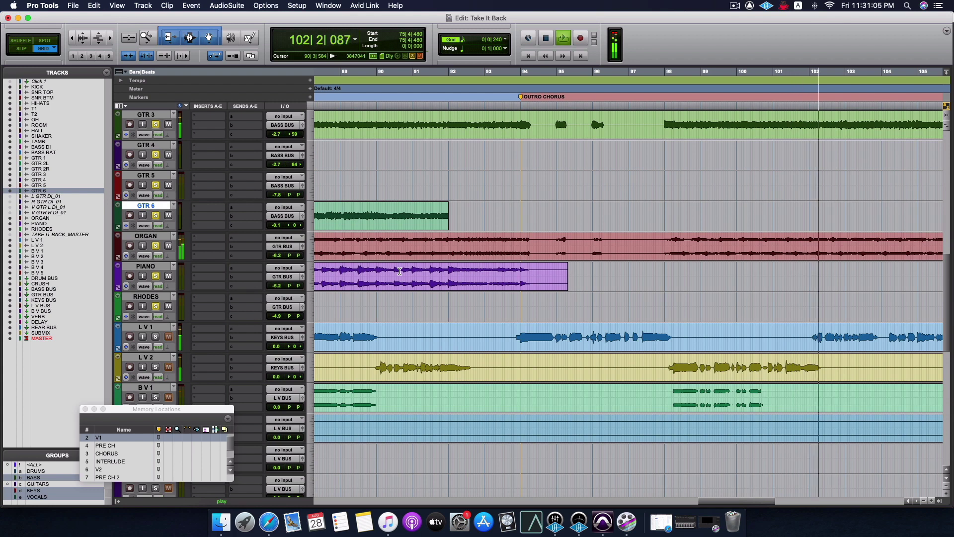
Replay the tom fill leading into the OUTRO CHORUS from bar 91, beat 3, and stop playback.
{"action": "key", "text": "space"}
{"action": "scroll", "coordinate": [399, 271], "scroll_direction": "up", "scroll_amount": 15}
{"action": "left_click", "coordinate": [432, 88]}
{"action": "key", "text": "space"}
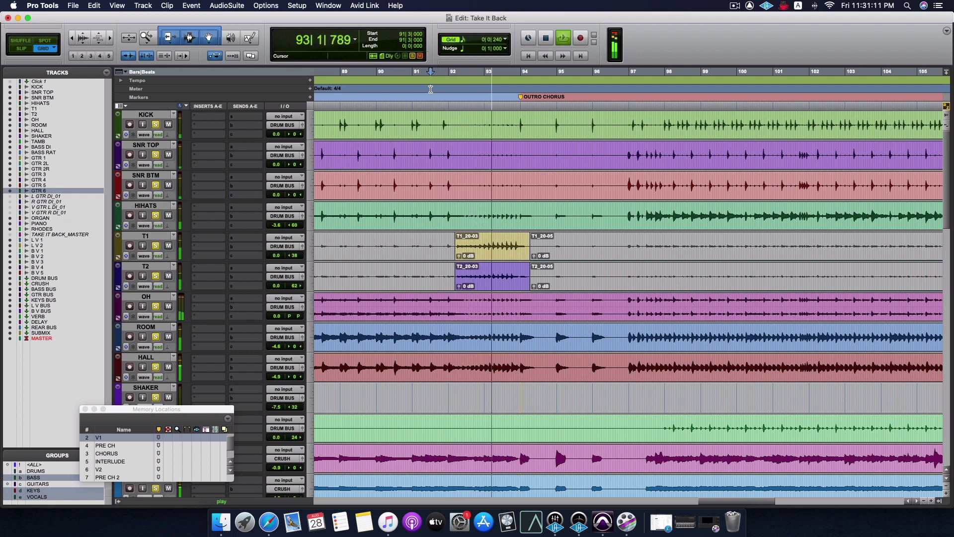
{"action": "key", "text": "space"}
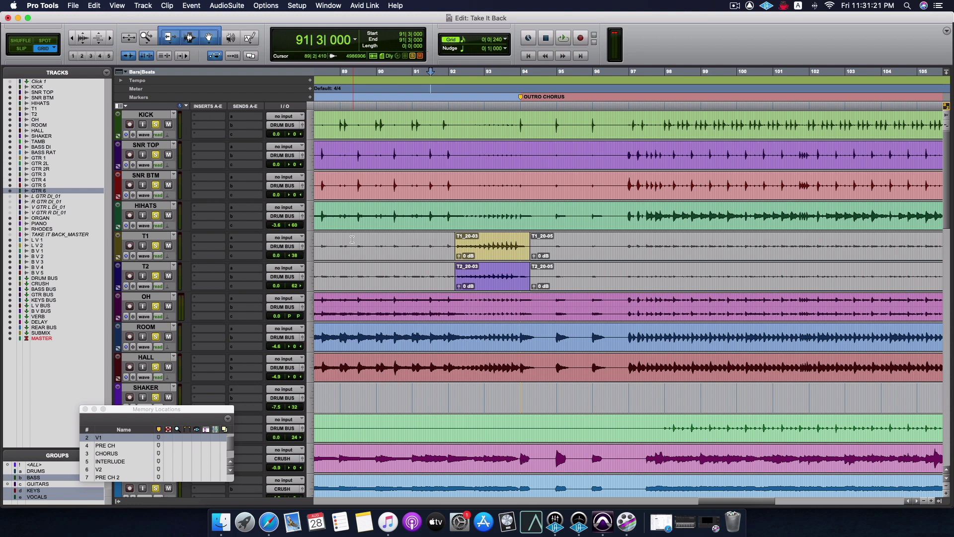
Check the bus, SUBMIX and MASTER levels in the Mix window and clear the MASTER meter's clip indicator.
{"action": "key", "text": "super+equal"}
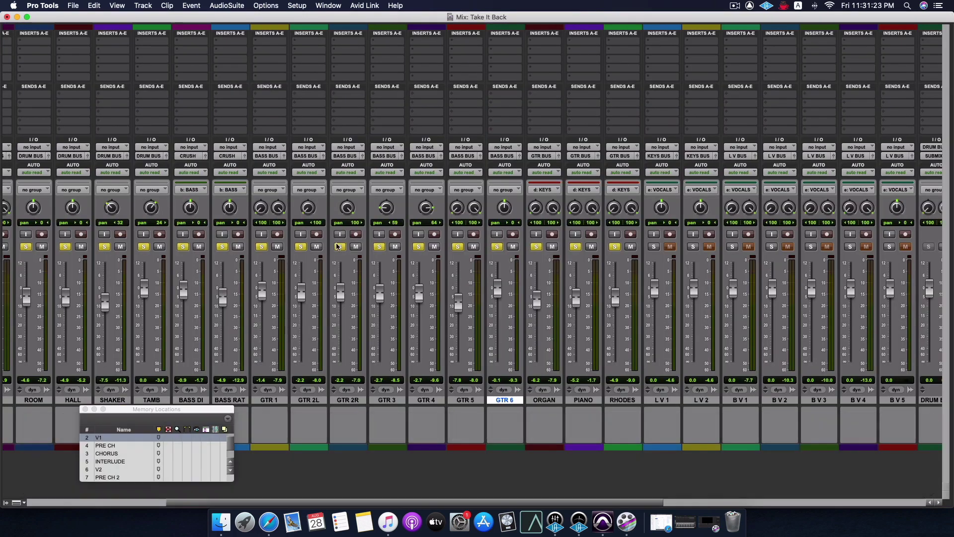
{"action": "scroll", "coordinate": [209, 305], "scroll_direction": "right", "scroll_amount": 4}
{"action": "scroll", "coordinate": [209, 304], "scroll_direction": "right", "scroll_amount": 6}
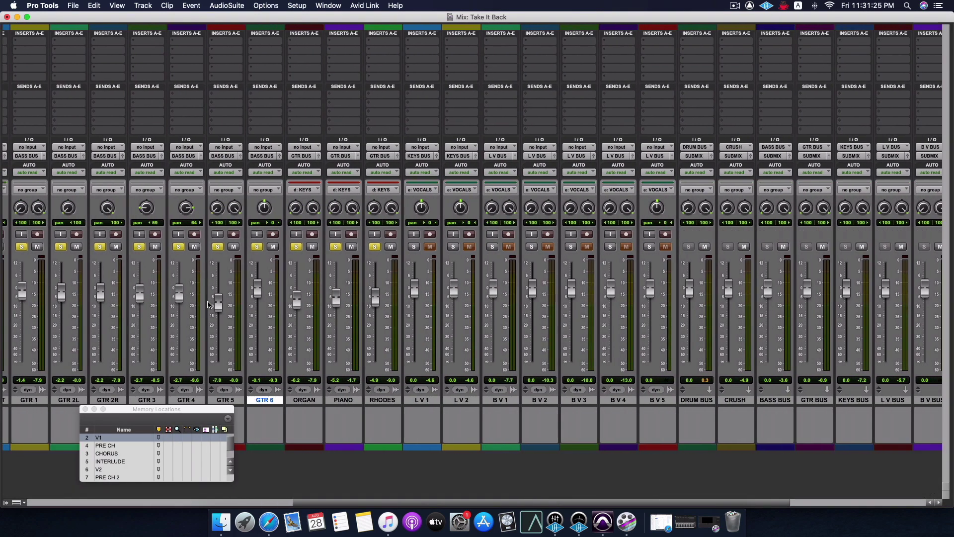
{"action": "scroll", "coordinate": [417, 421], "scroll_direction": "right", "scroll_amount": 2}
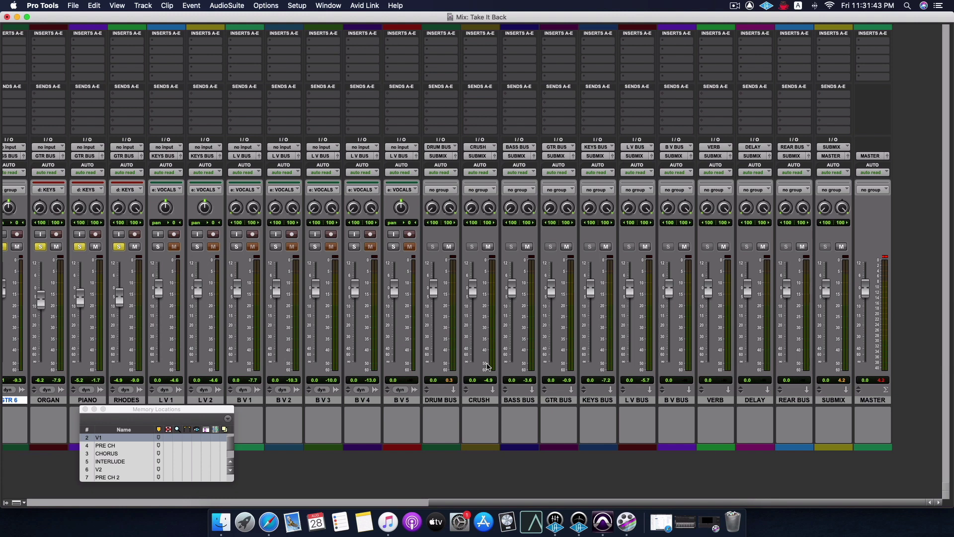
{"action": "scroll", "coordinate": [487, 367], "scroll_direction": "left", "scroll_amount": 3}
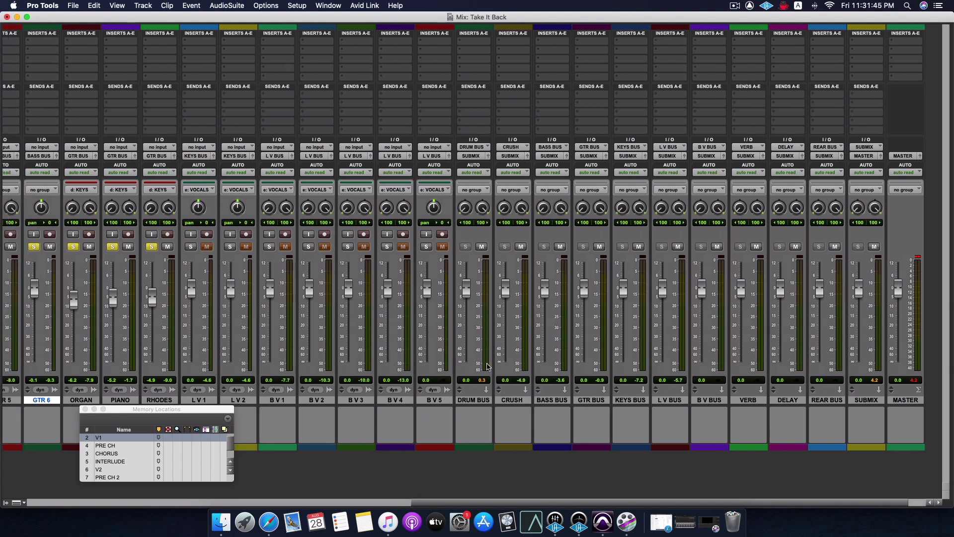
{"action": "left_click", "coordinate": [920, 259]}
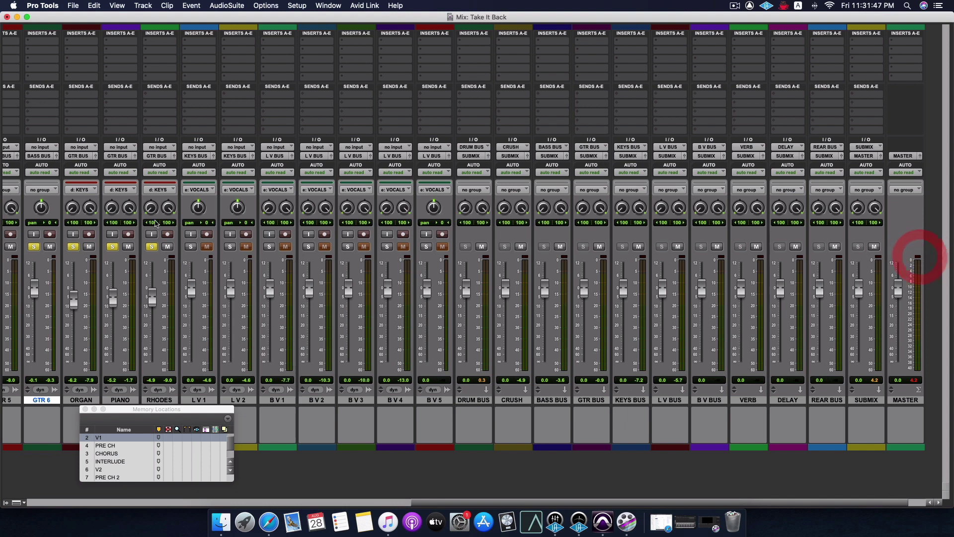
Add the grouped lead and backing vocal tracks to the solo and play from the V1 memory location.
{"action": "scroll", "coordinate": [197, 271], "scroll_direction": "left", "scroll_amount": 5}
{"action": "left_click", "coordinate": [246, 247]}
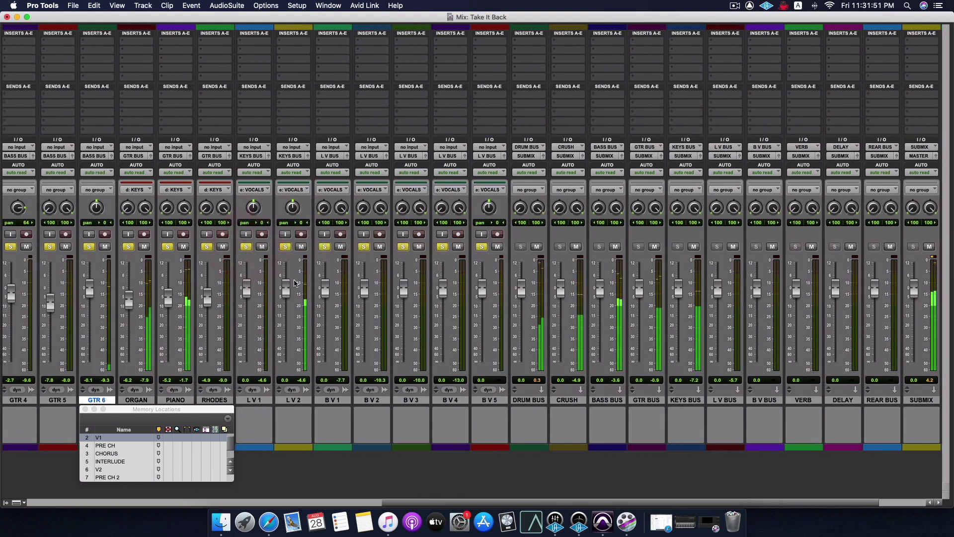
{"action": "left_click", "coordinate": [102, 438]}
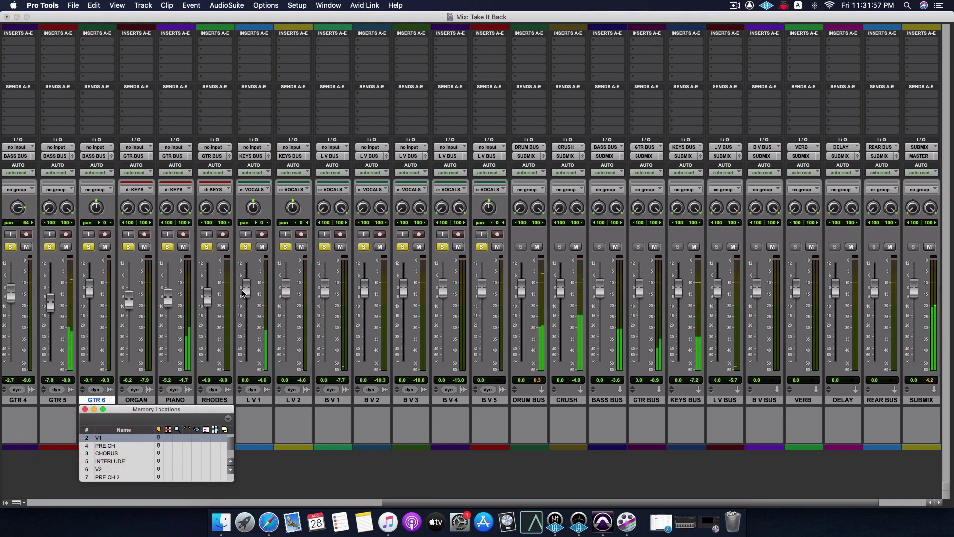
Lower the GTR 1 fader to -2.0 dB and activate the GUITARS group.
{"action": "scroll", "coordinate": [243, 293], "scroll_direction": "left", "scroll_amount": 10}
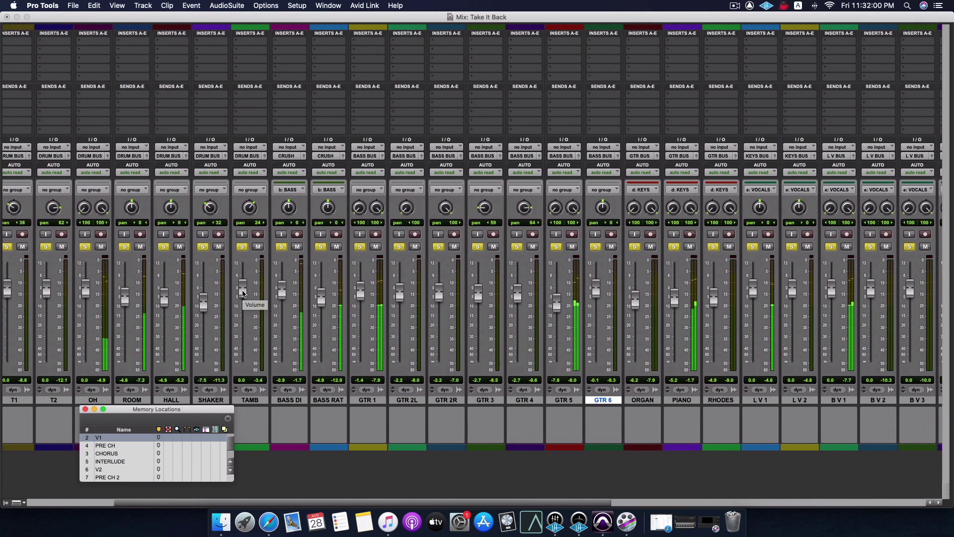
{"action": "scroll", "coordinate": [244, 293], "scroll_direction": "left", "scroll_amount": 1}
{"action": "left_click_drag", "start_coordinate": [375, 292], "coordinate": [374, 294]}
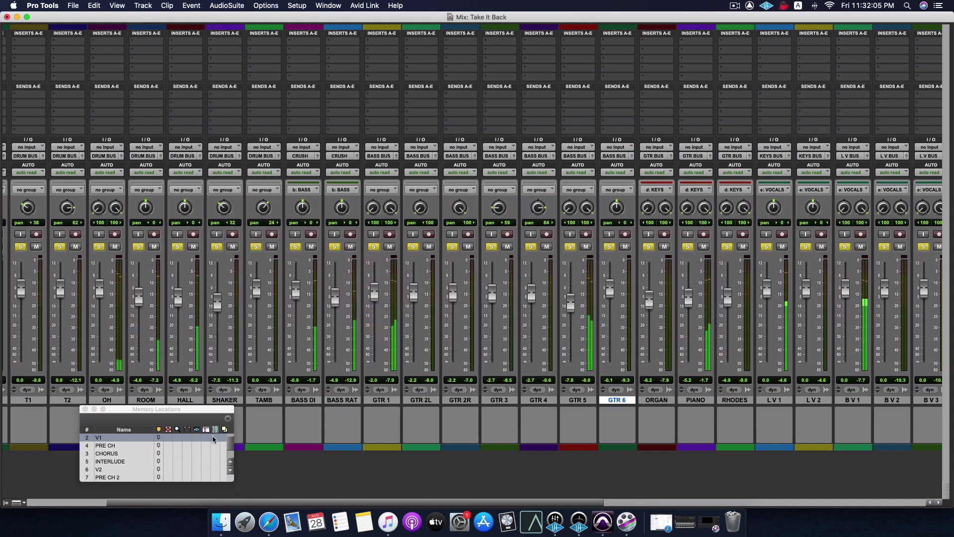
{"action": "key", "text": "super+equal"}
{"action": "left_click", "coordinate": [48, 484]}
{"action": "key", "text": "super+equal"}
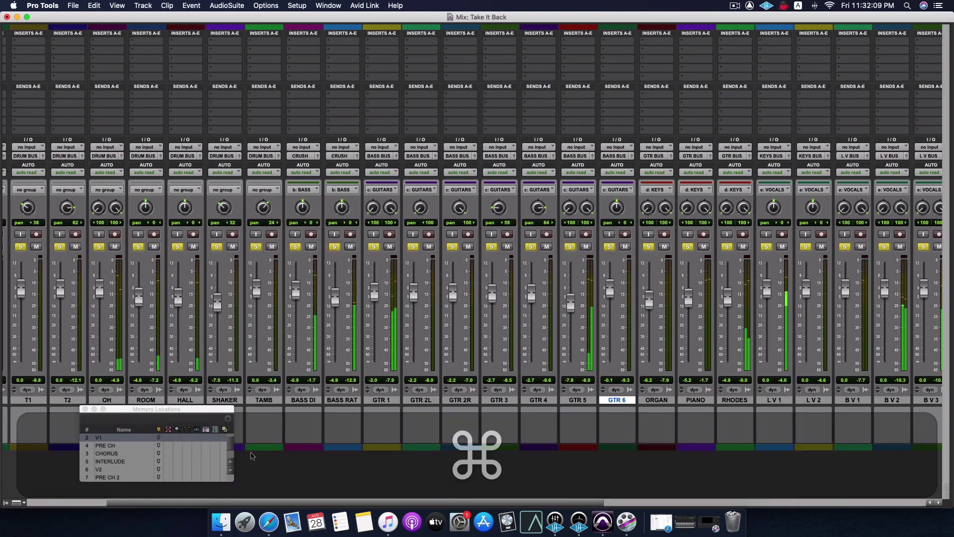
{"action": "scroll", "coordinate": [806, 344], "scroll_direction": "right", "scroll_amount": 5}
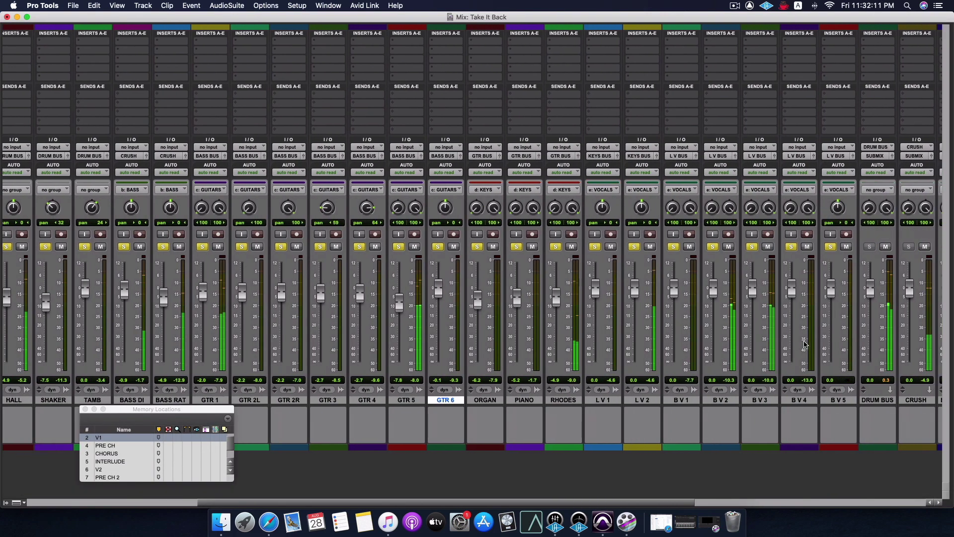
Lower the backing vocals individually: B V 1 to -3.8 dB, B V 2 to -5.7 dB and B V 3 to -5.4 dB.
{"action": "key", "text": "ctrl"}
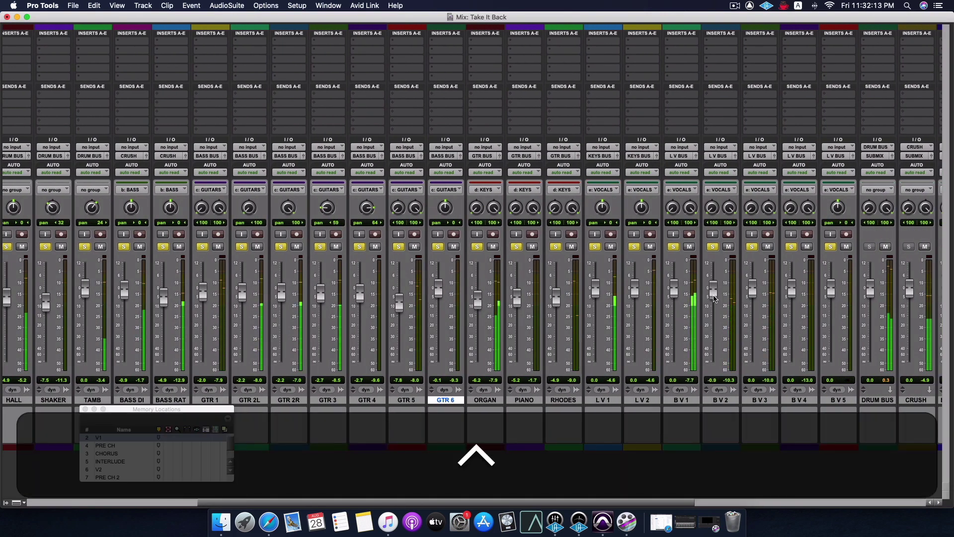
{"action": "left_click_drag", "start_coordinate": [714, 306], "coordinate": [753, 304]}
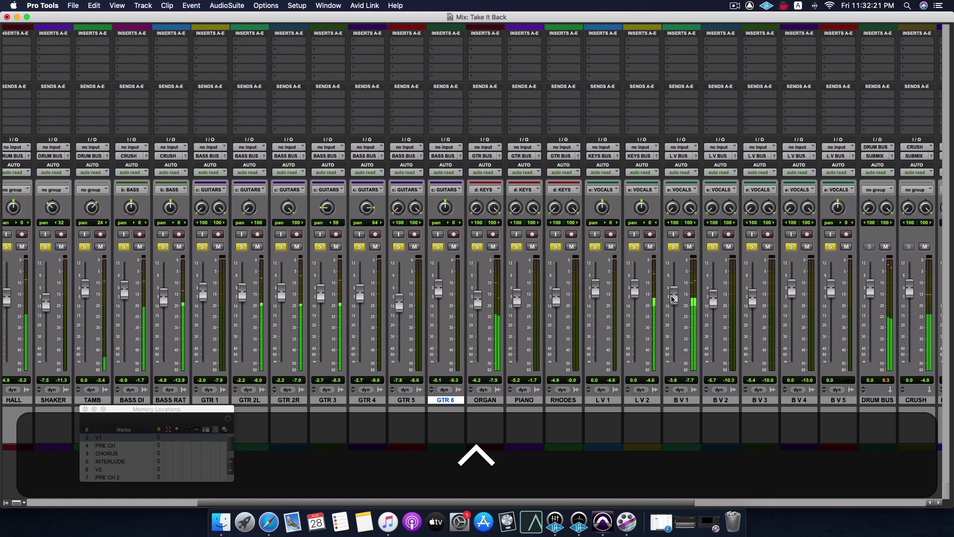
{"action": "left_click", "coordinate": [672, 297]}
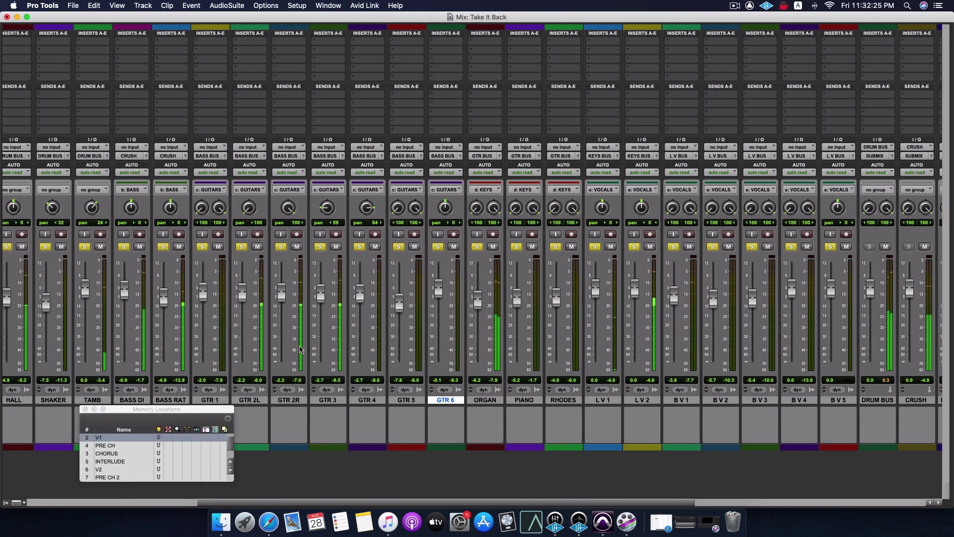
Lower the grouped guitar faders slightly, bringing GTR 1 to -2.4 dB and GTR 2L and GTR 2R to -2.6 dB.
{"action": "scroll", "coordinate": [302, 338], "scroll_direction": "left", "scroll_amount": 5}
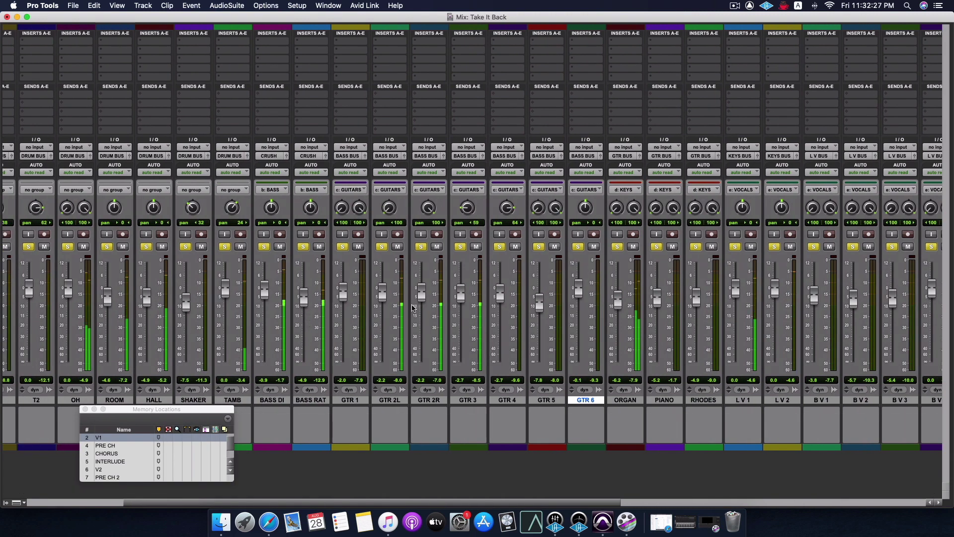
{"action": "left_click_drag", "start_coordinate": [383, 300], "coordinate": [383, 305]}
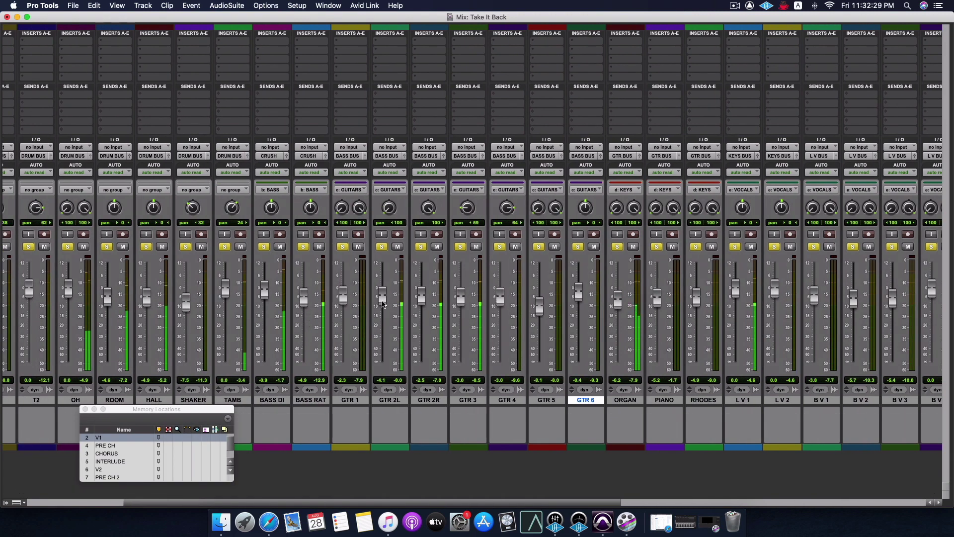
{"action": "left_click_drag", "start_coordinate": [382, 301], "coordinate": [383, 307]}
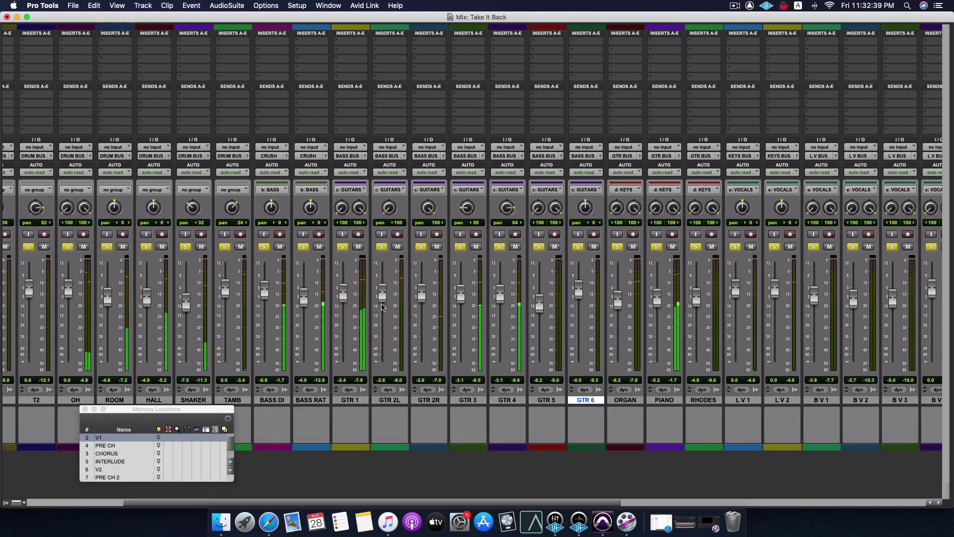
{"action": "scroll", "coordinate": [368, 308], "scroll_direction": "right", "scroll_amount": 5}
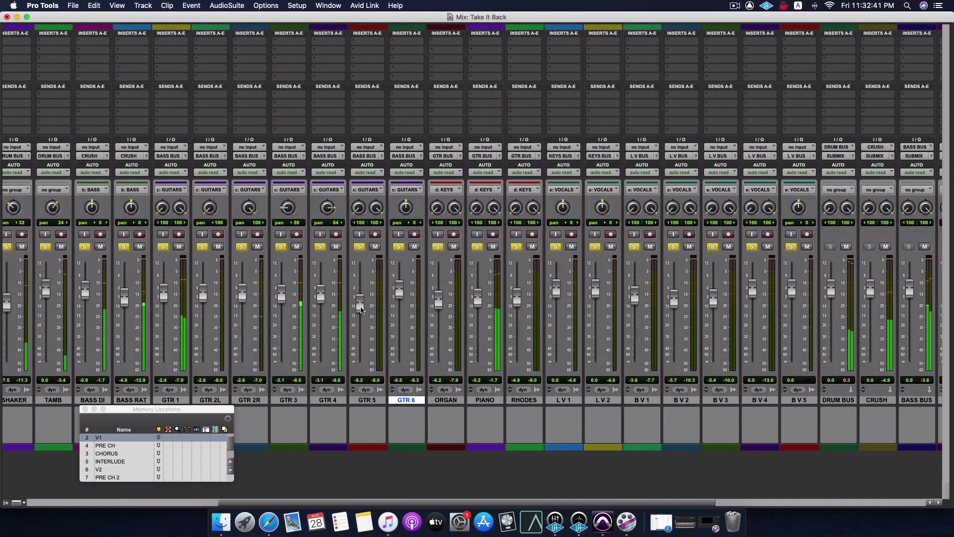
Stop playback and raise the clip gain of the L V 1 and L V 2 clips to +2.0 dB in the Edit window.
{"action": "key", "text": "super+equal"}
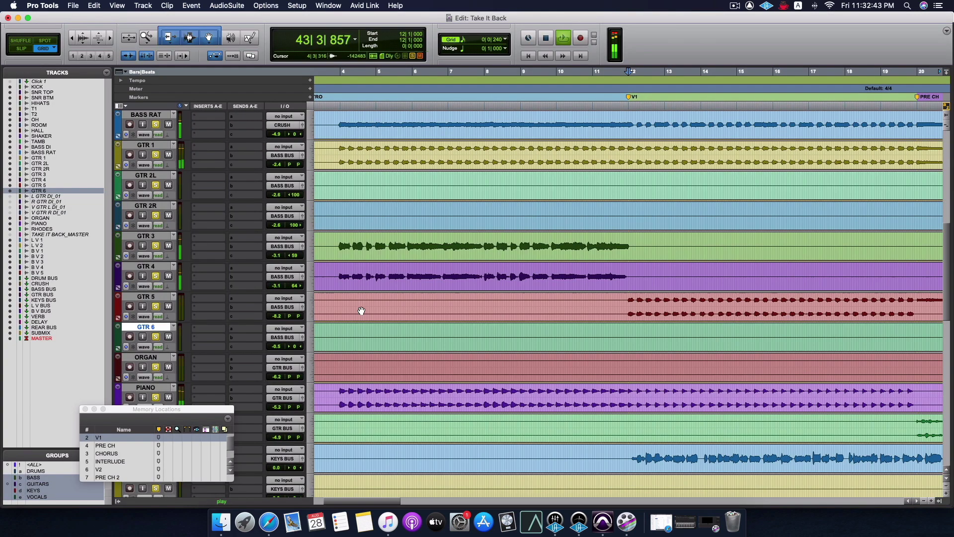
{"action": "scroll", "coordinate": [361, 311], "scroll_direction": "up", "scroll_amount": 2}
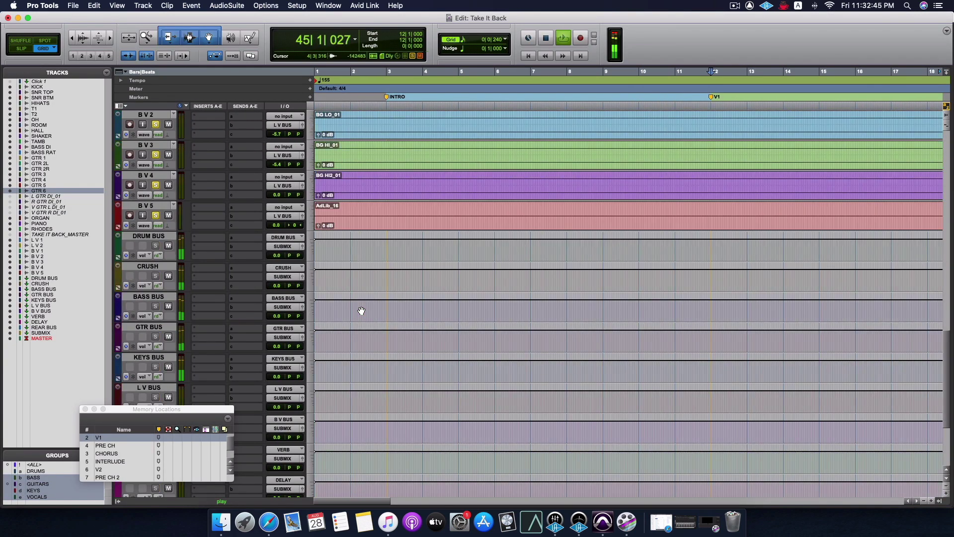
{"action": "scroll", "coordinate": [361, 311], "scroll_direction": "up", "scroll_amount": 2}
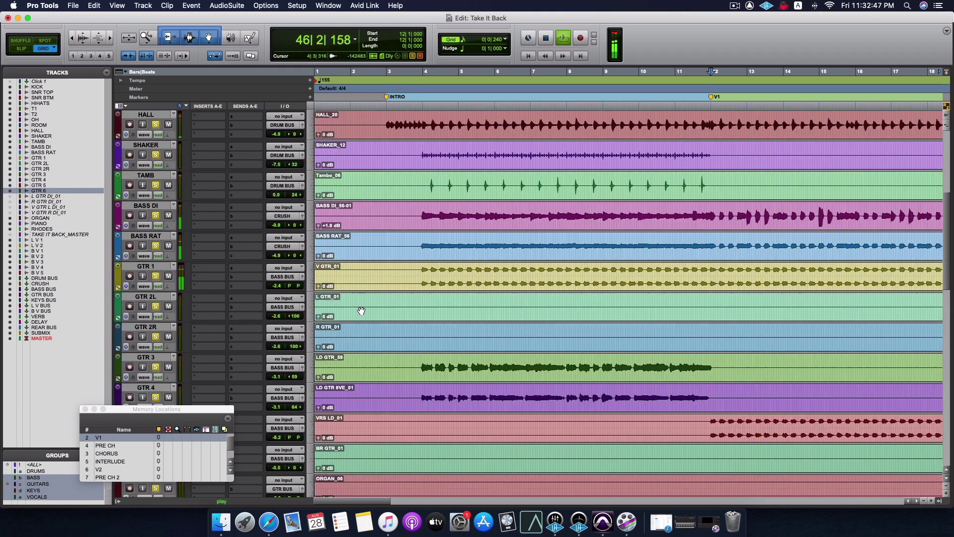
{"action": "scroll", "coordinate": [361, 311], "scroll_direction": "down", "scroll_amount": 12}
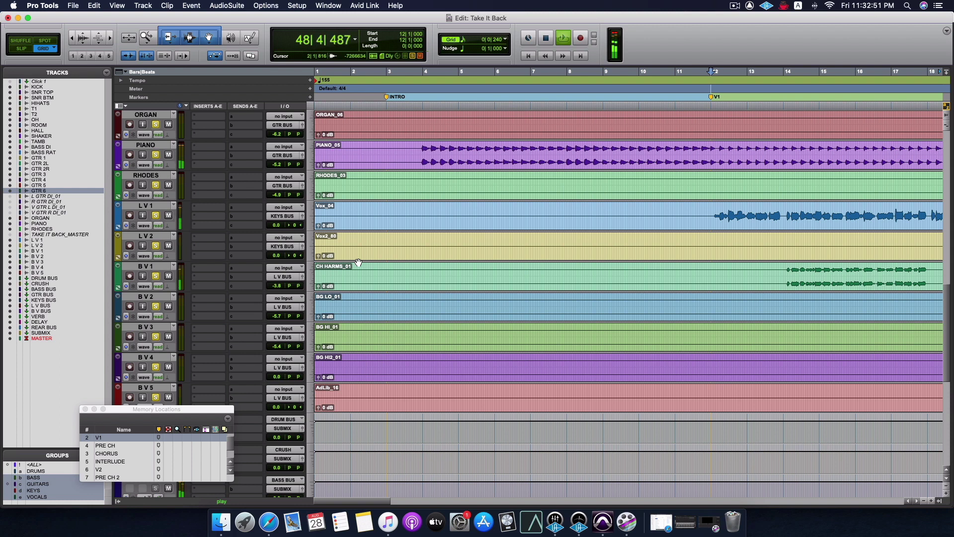
{"action": "key", "text": "super+bracketleft"}
{"action": "key", "text": "super+bracketleft"}
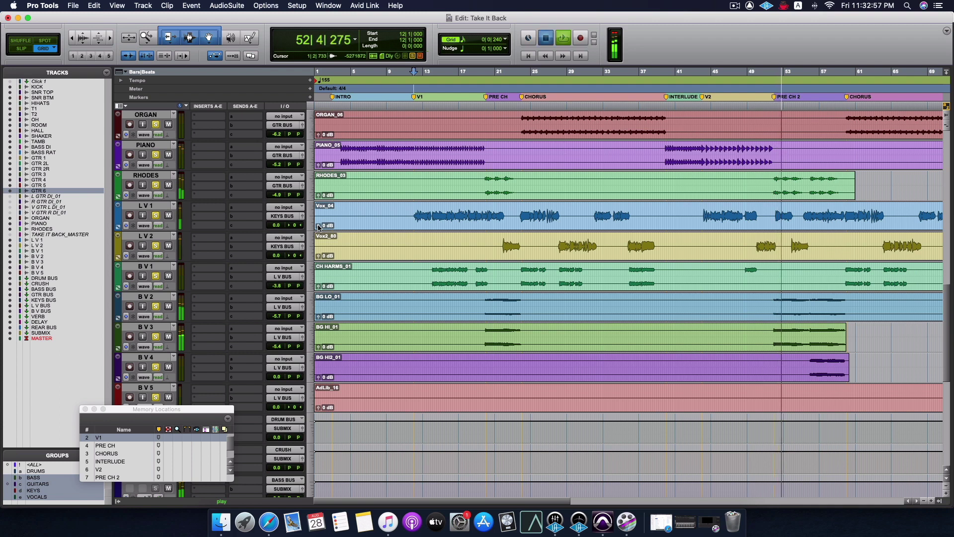
{"action": "key", "text": "space"}
{"action": "left_click_drag", "start_coordinate": [320, 227], "coordinate": [319, 226]}
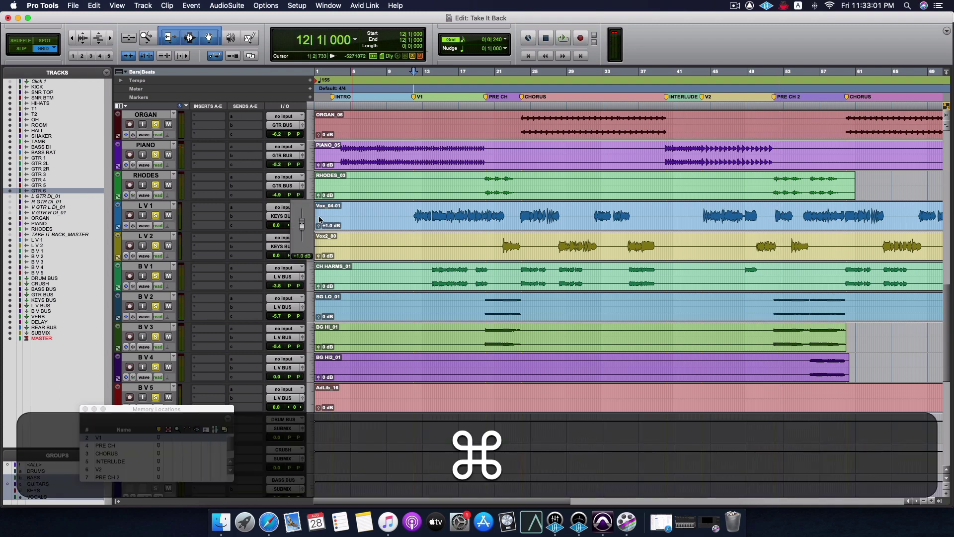
{"action": "mouse_move", "coordinate": [319, 220]}
{"action": "left_mouse_down"}
{"action": "mouse_move", "coordinate": [320, 228]}
{"action": "mouse_move", "coordinate": [320, 219]}
{"action": "left_mouse_up"}
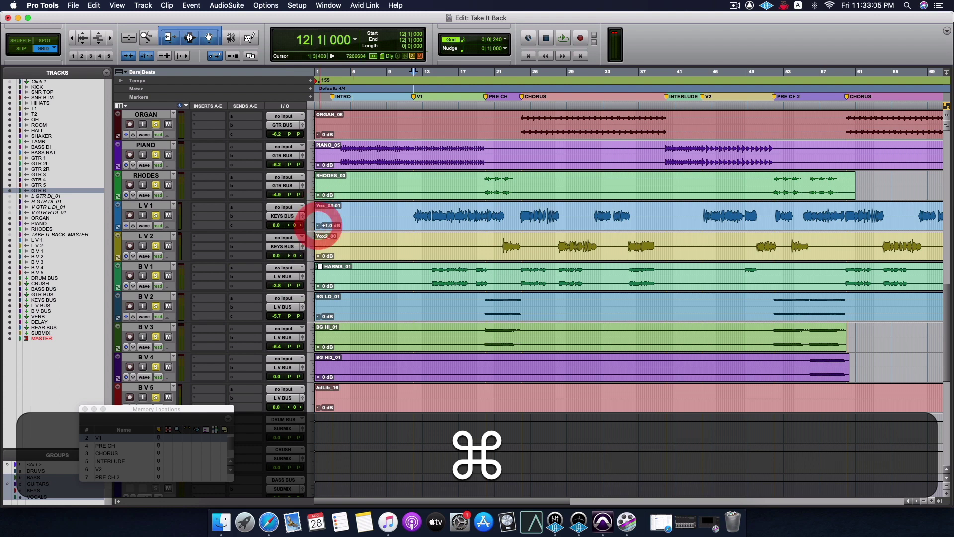
{"action": "left_click_drag", "start_coordinate": [319, 258], "coordinate": [319, 258]}
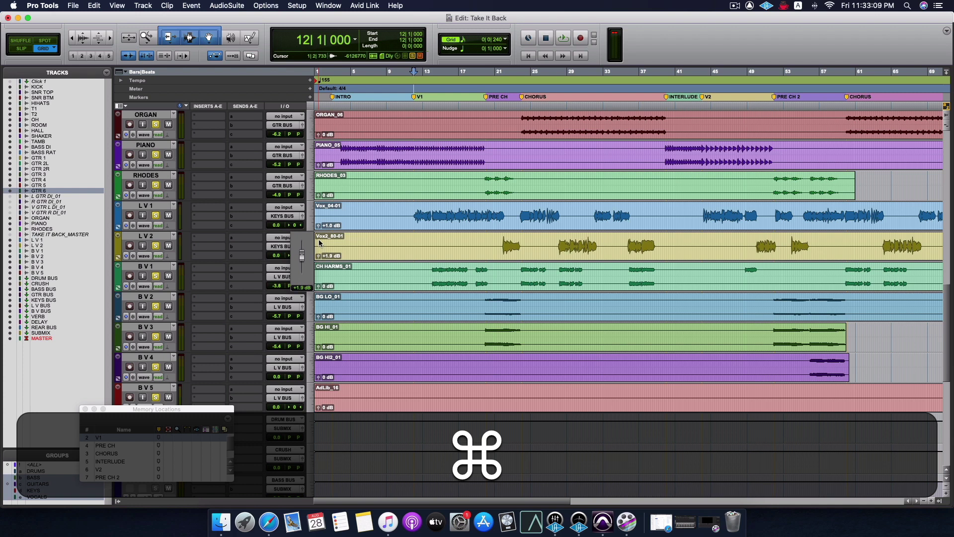
{"action": "left_click_drag", "start_coordinate": [319, 227], "coordinate": [320, 214]}
Play the mix from V1, check the vocal, bus and MASTER levels, reset the MASTER peak readout and stop playback.
{"action": "key", "text": "space"}
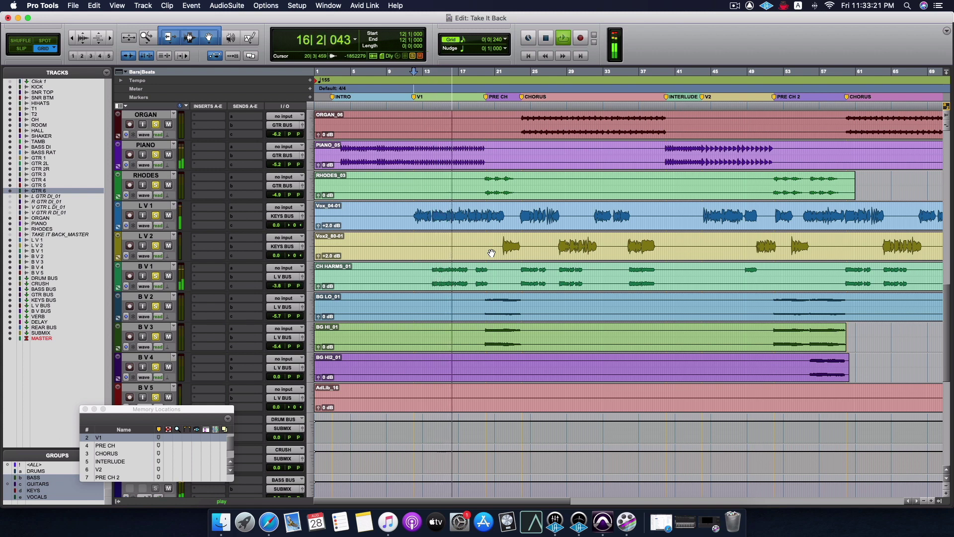
{"action": "scroll", "coordinate": [491, 253], "scroll_direction": "right", "scroll_amount": 4}
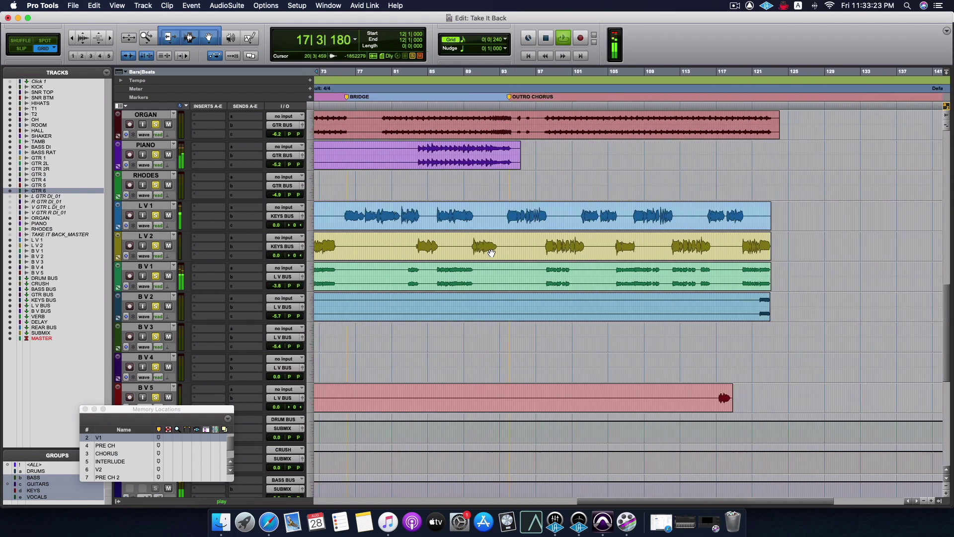
{"action": "key", "text": "super+equal"}
{"action": "scroll", "coordinate": [491, 252], "scroll_direction": "right", "scroll_amount": 5}
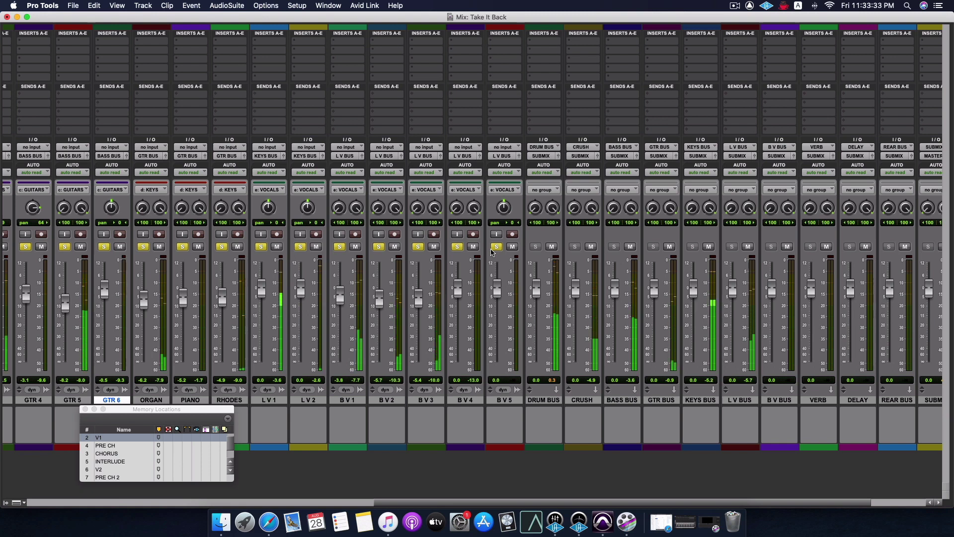
{"action": "scroll", "coordinate": [491, 252], "scroll_direction": "right", "scroll_amount": 5}
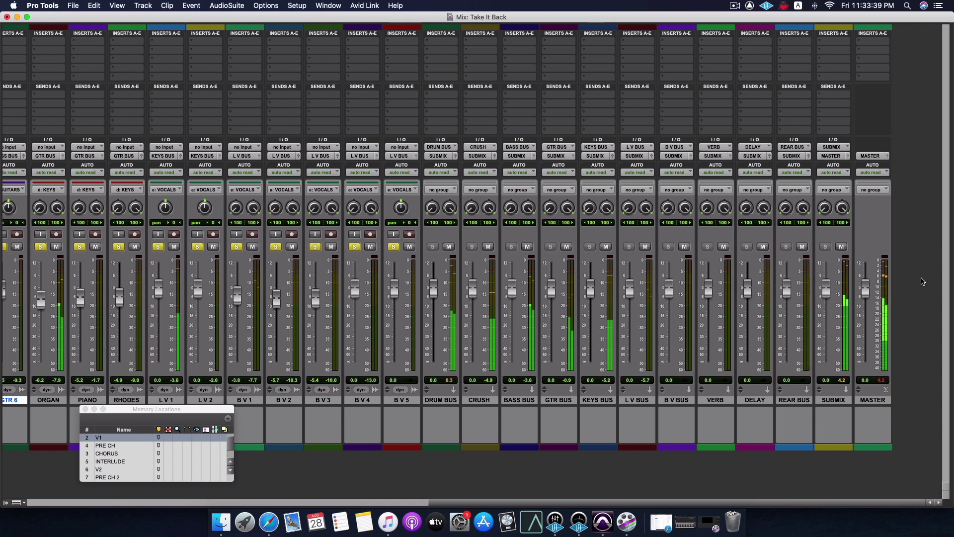
{"action": "left_click", "coordinate": [885, 381]}
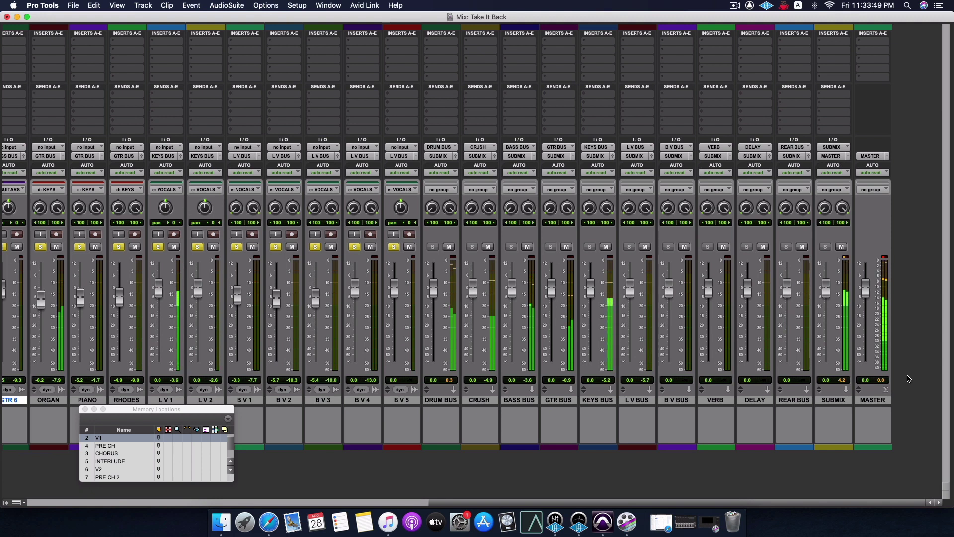
{"action": "key", "text": "space"}
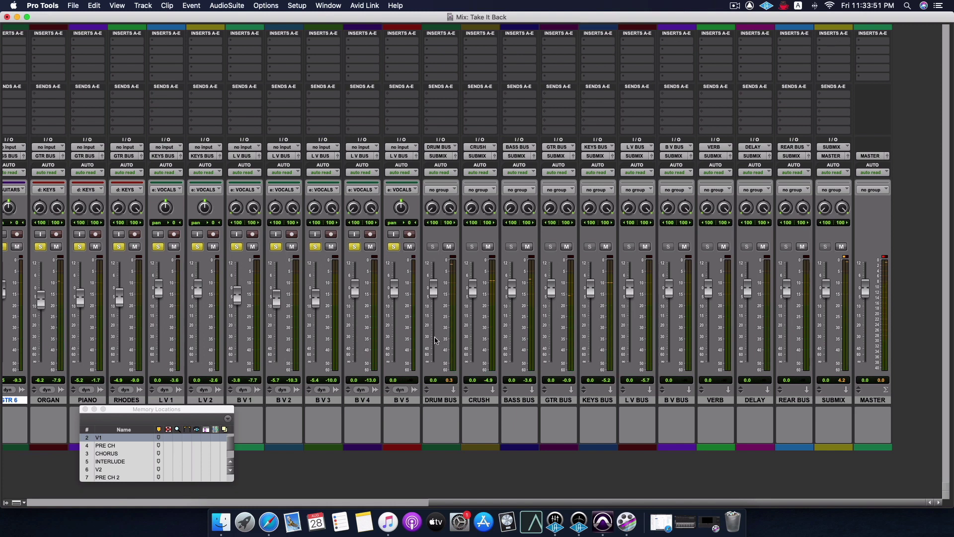
Review the fader and pan settings from KICK through MASTER and clear the MASTER meter's clip indicator.
{"action": "scroll", "coordinate": [365, 322], "scroll_direction": "left", "scroll_amount": 10}
{"action": "scroll", "coordinate": [365, 322], "scroll_direction": "left", "scroll_amount": 3}
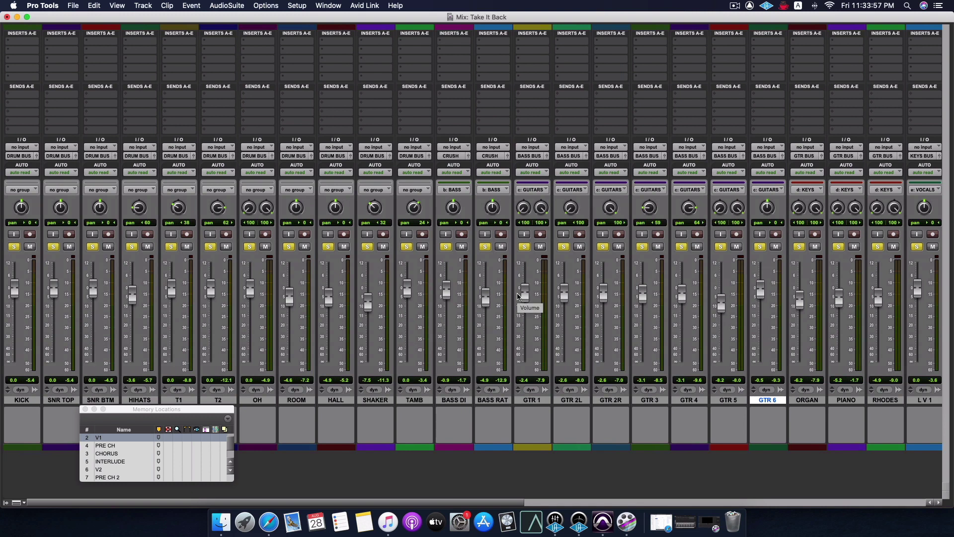
{"action": "scroll", "coordinate": [518, 297], "scroll_direction": "right", "scroll_amount": 19}
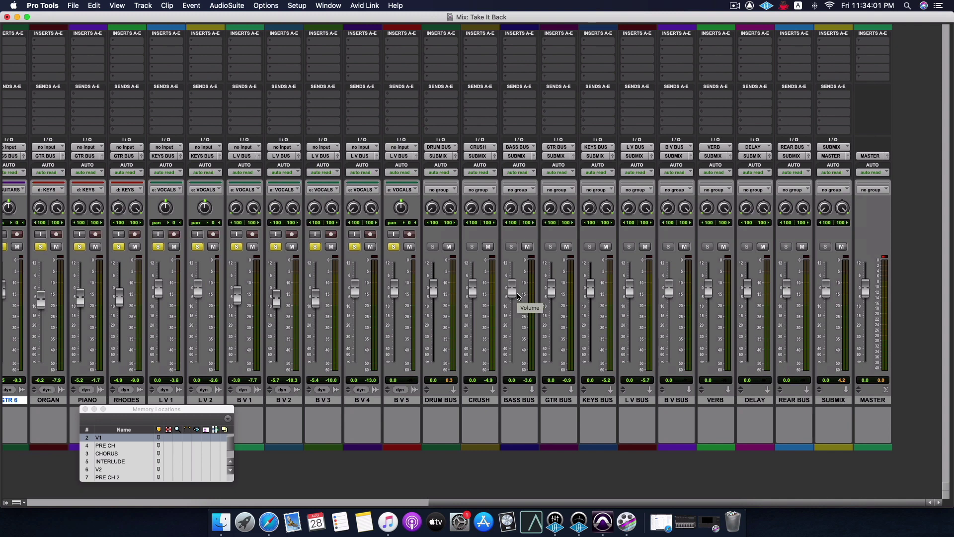
{"action": "scroll", "coordinate": [518, 297], "scroll_direction": "left", "scroll_amount": 19}
{"action": "scroll", "coordinate": [518, 297], "scroll_direction": "right", "scroll_amount": 19}
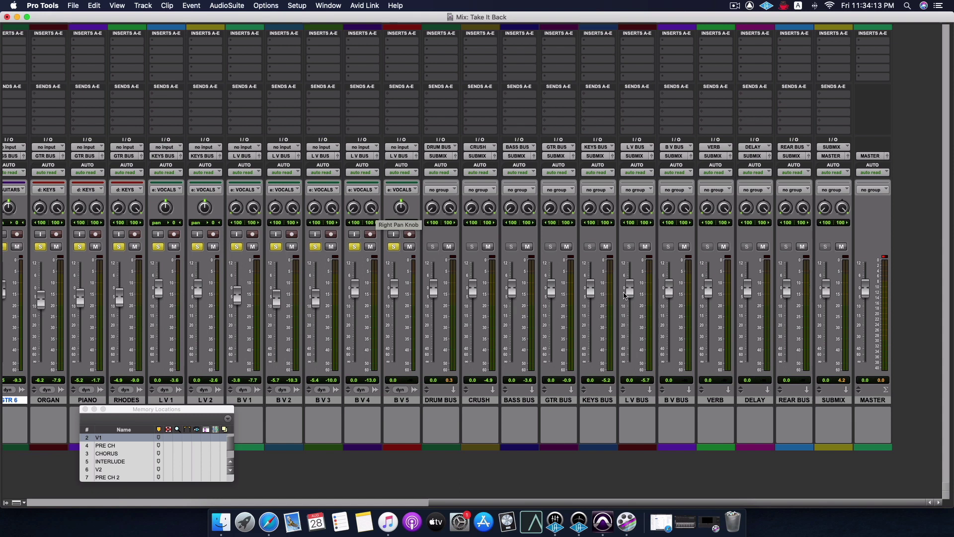
{"action": "left_click", "coordinate": [884, 257]}
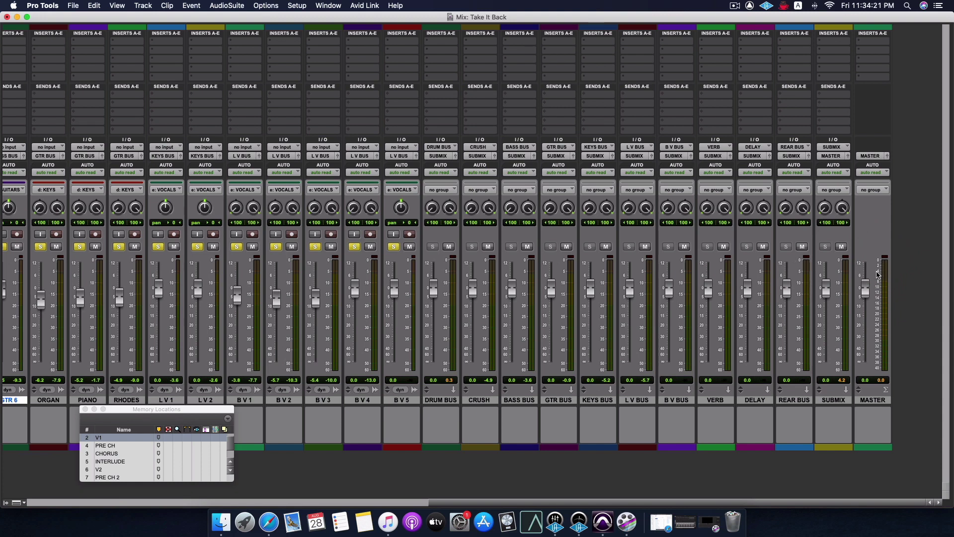
{"action": "scroll", "coordinate": [595, 245], "scroll_direction": "left", "scroll_amount": 15}
{"action": "scroll", "coordinate": [595, 245], "scroll_direction": "left", "scroll_amount": 4}
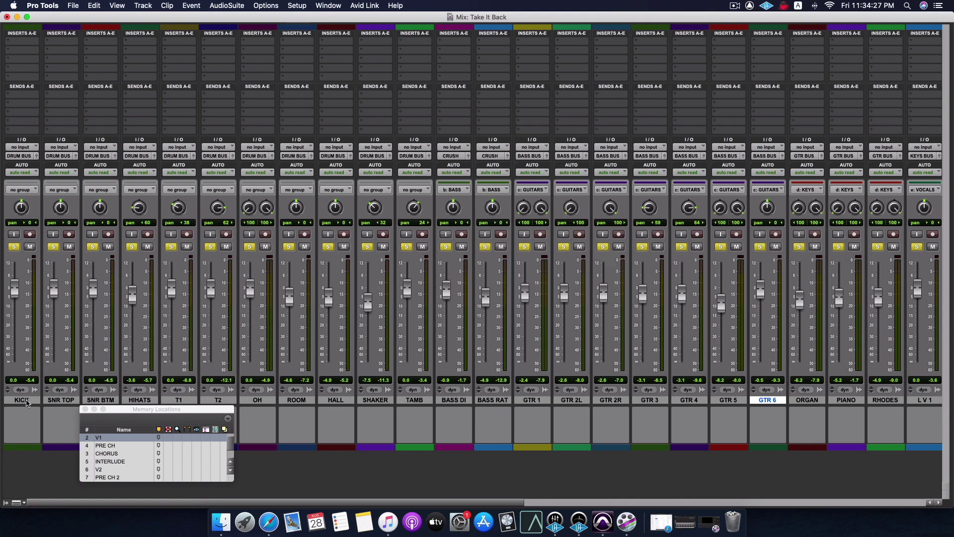
{"action": "key", "text": "super+equal"}
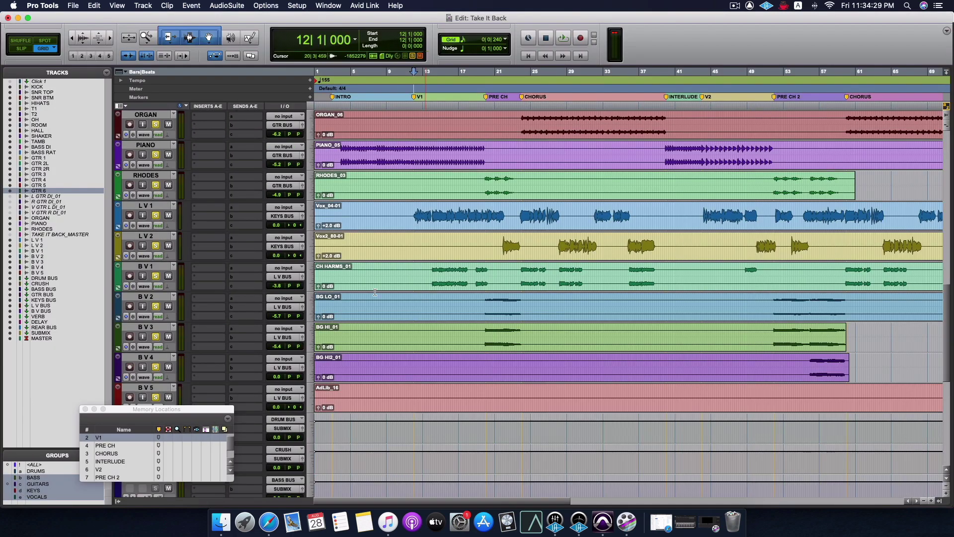
{"action": "scroll", "coordinate": [461, 245], "scroll_direction": "up", "scroll_amount": 15}
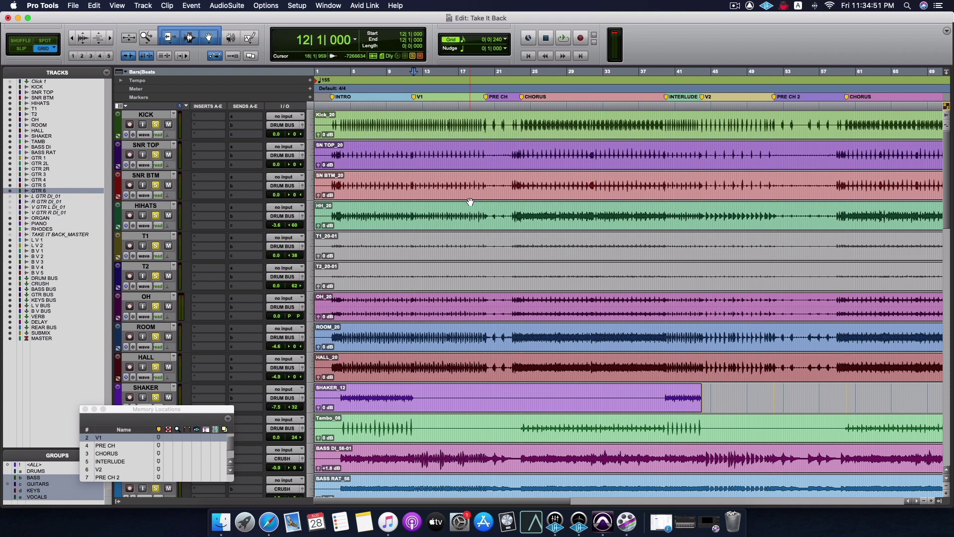
{"action": "key", "text": "super+equal"}
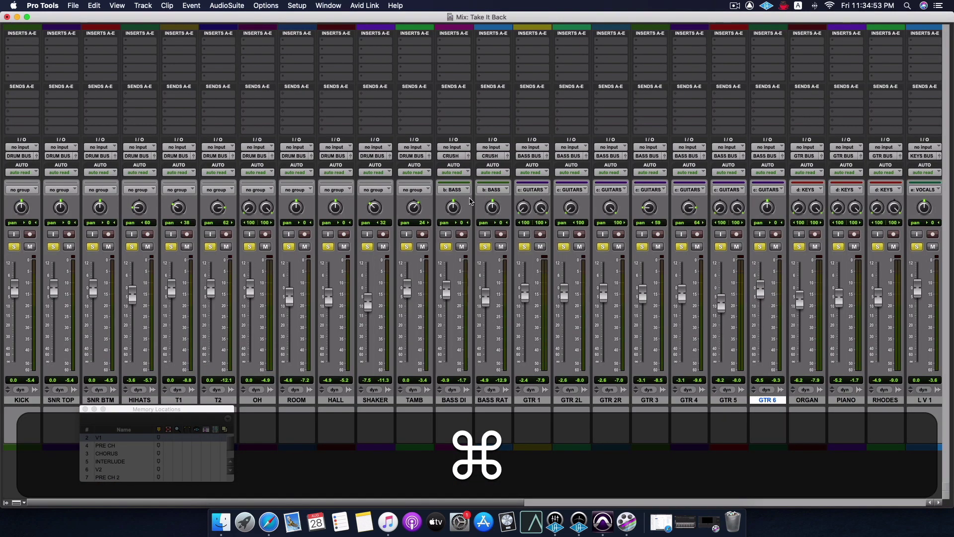
Insert a multi-mono Trim plug-in on the MASTER track, set its gain to -5.0 dB and audition the mix.
{"action": "scroll", "coordinate": [471, 200], "scroll_direction": "right", "scroll_amount": 10}
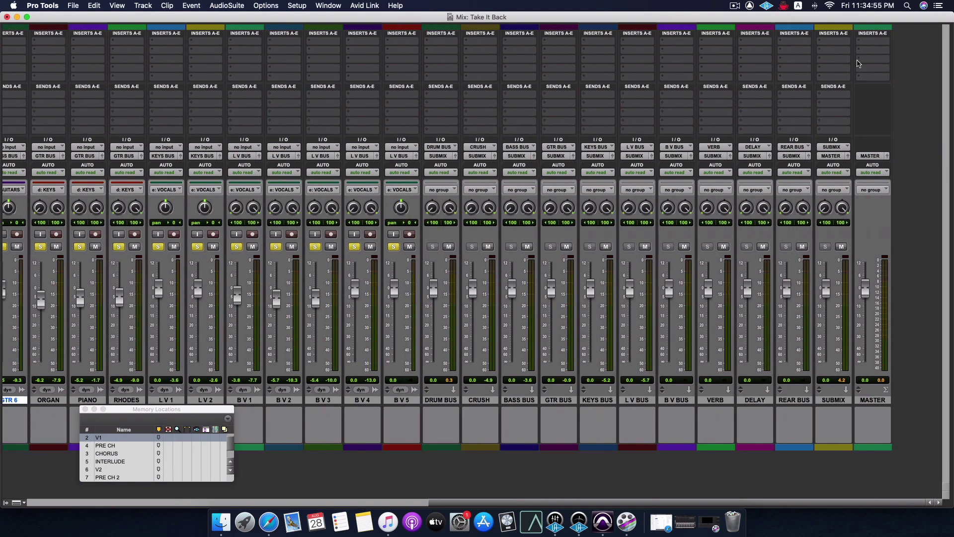
{"action": "left_click", "coordinate": [862, 44]}
{"action": "mouse_move", "coordinate": [825, 50]}
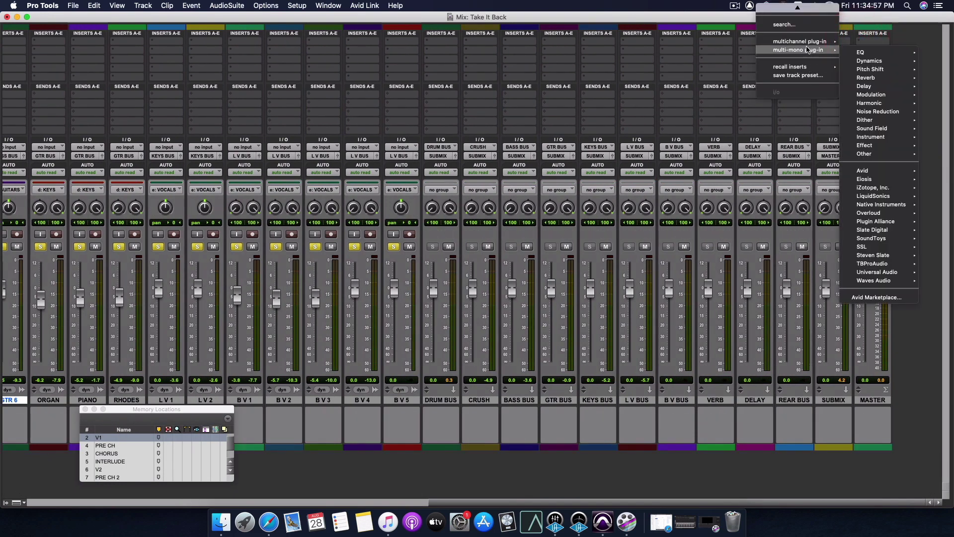
{"action": "mouse_move", "coordinate": [874, 155]}
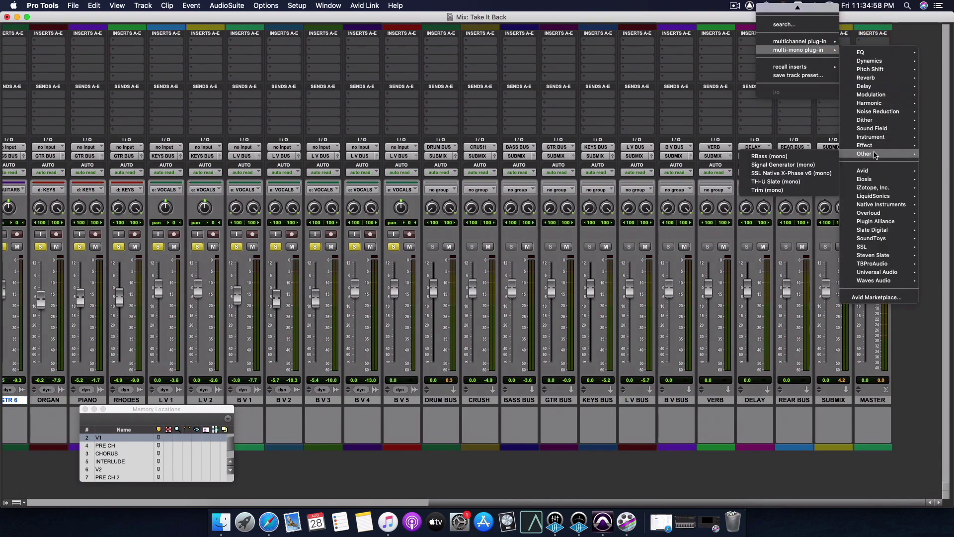
{"action": "left_click", "coordinate": [765, 191]}
{"action": "left_click_drag", "start_coordinate": [556, 297], "coordinate": [518, 299]}
{"action": "key", "text": "space"}
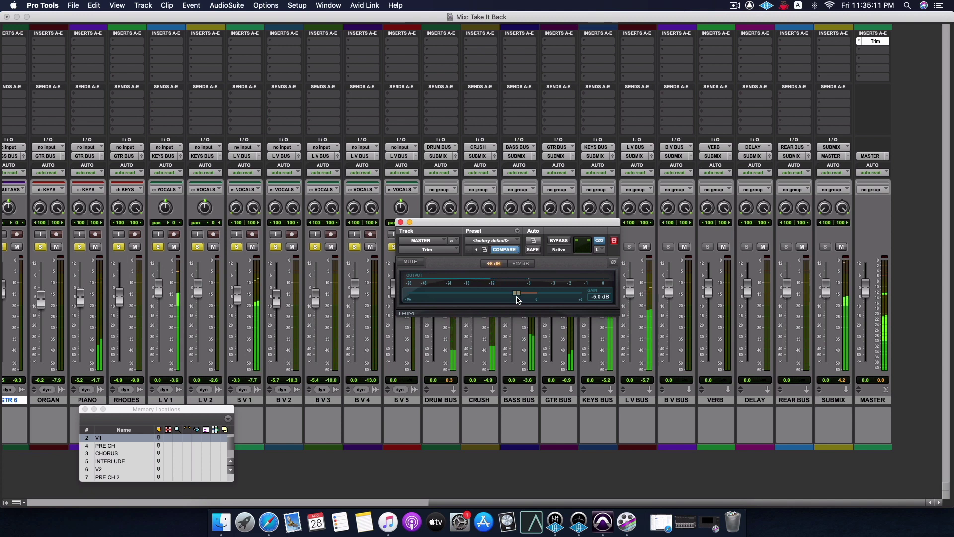
{"action": "left_click", "coordinate": [401, 221]}
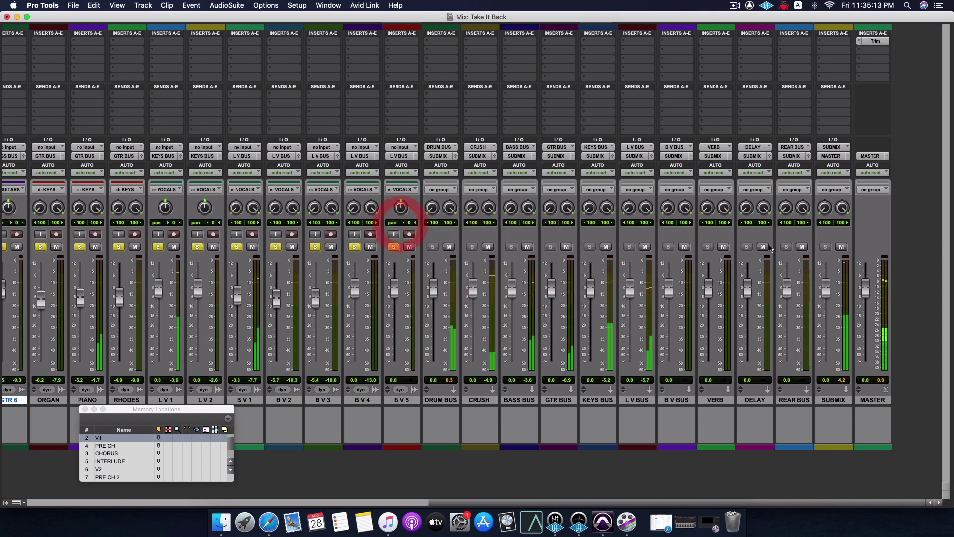
{"action": "key", "text": "space"}
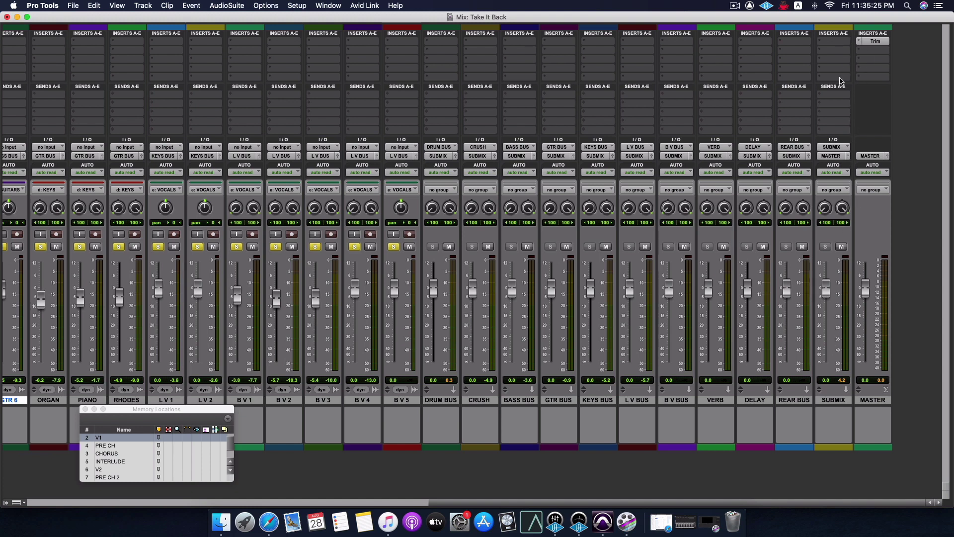
Reopen the MASTER track's Trim plug-in to check its gain, close it and return to the Edit window.
{"action": "left_click", "coordinate": [868, 41]}
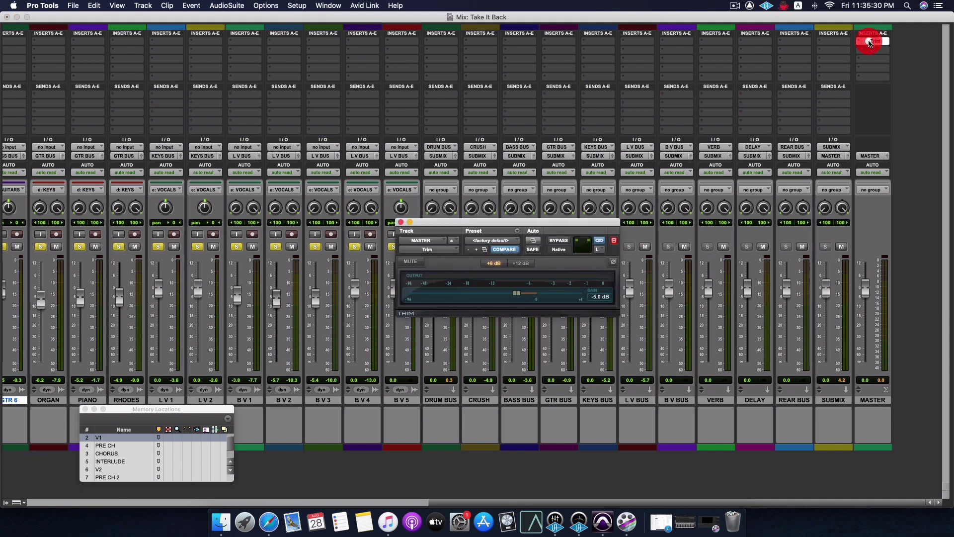
{"action": "left_click", "coordinate": [401, 223]}
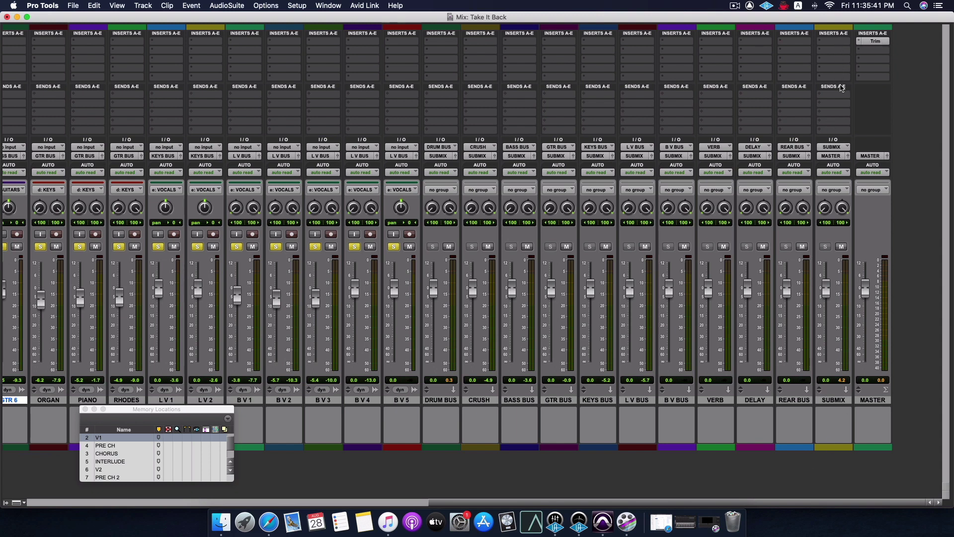
{"action": "scroll", "coordinate": [805, 333], "scroll_direction": "left", "scroll_amount": 15}
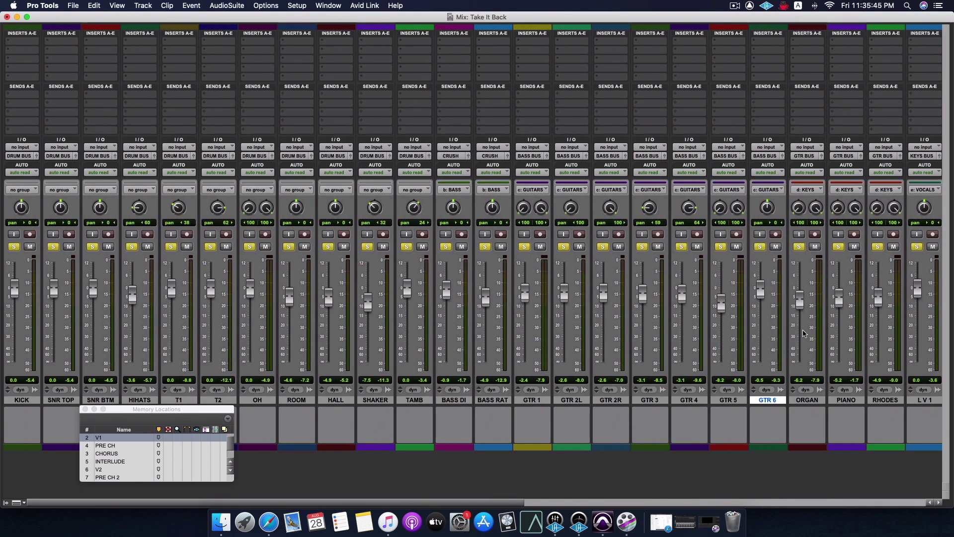
{"action": "key", "text": "super+equal"}
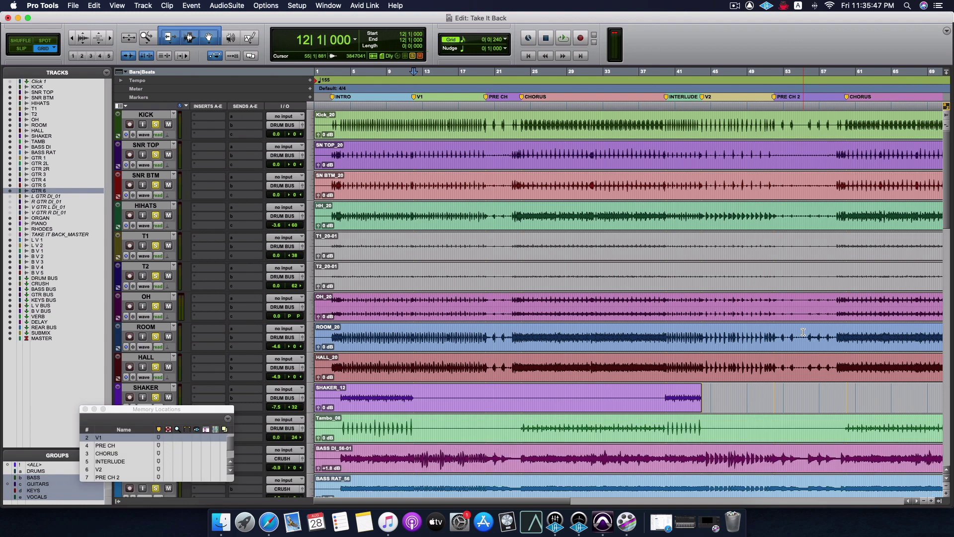